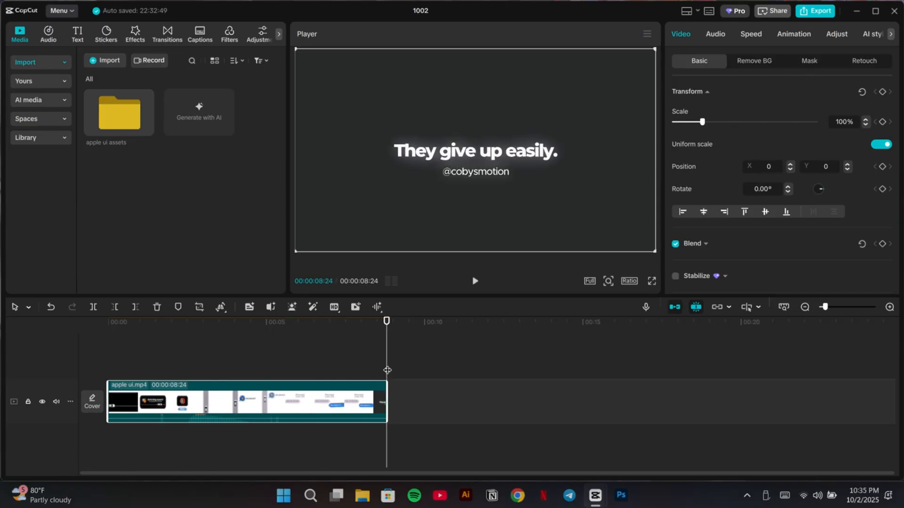
# - Add four scene markers to the apple ui.mp4 clip, the first at 00:00:00:25 and the last at 00:00:06:08
pyautogui.moveTo(387, 369); pyautogui.dragTo(135, 376)
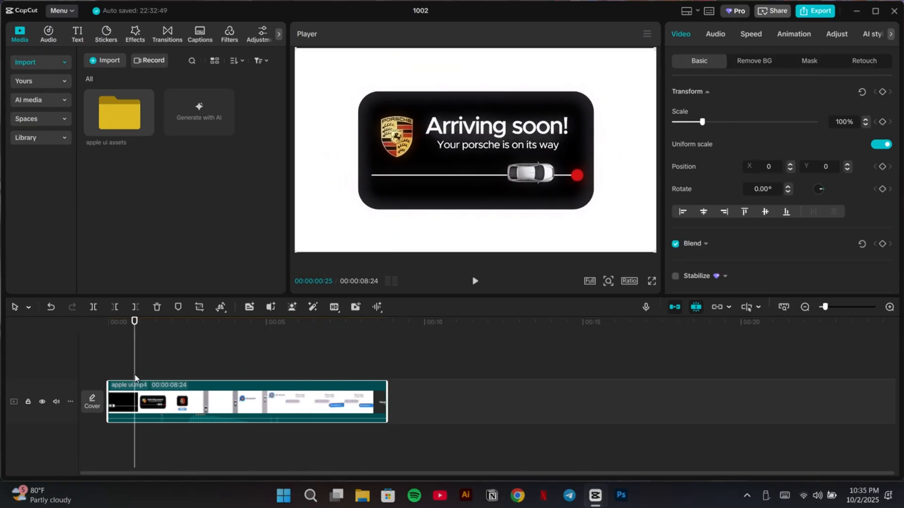
pyautogui.click(179, 307)
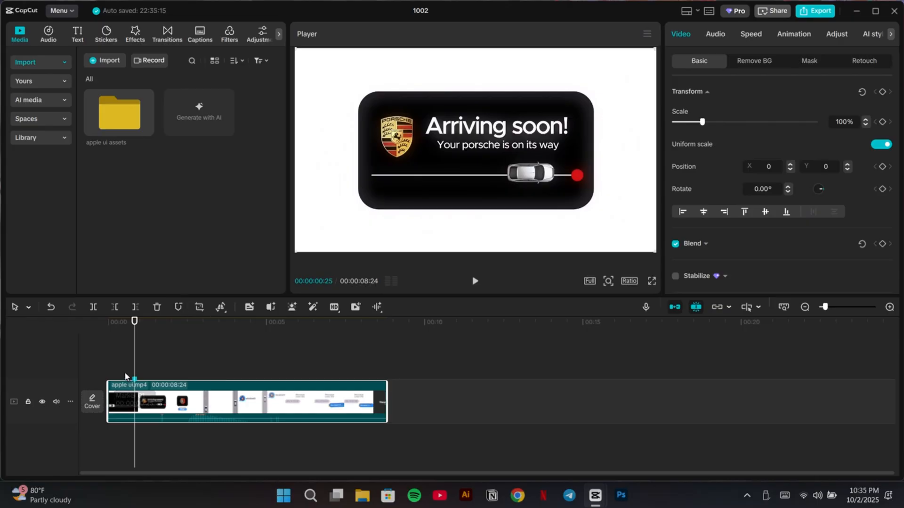
pyautogui.moveTo(135, 372); pyautogui.dragTo(307, 353)
pyautogui.click(178, 306)
pyautogui.click(178, 307)
pyautogui.click(178, 307)
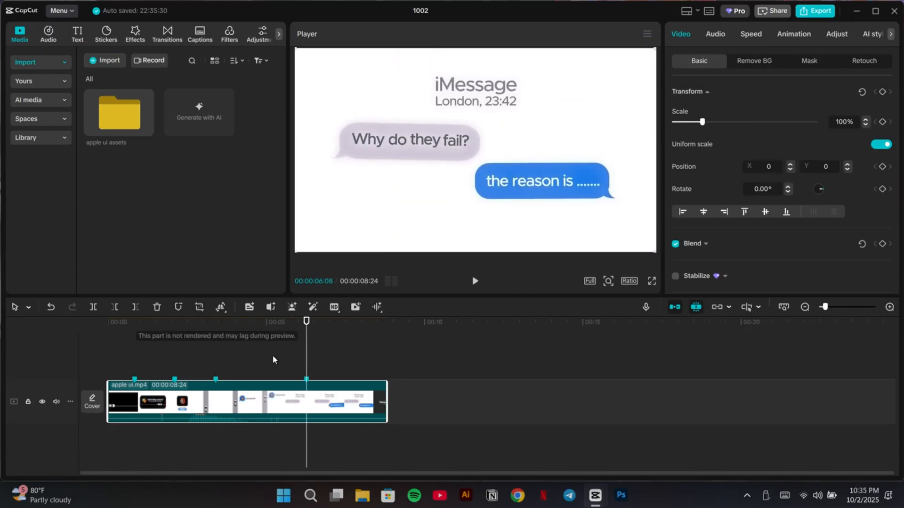
# - Add a default text clip at the start of the timeline, on a track below the apple ui.mp4 clip
pyautogui.click(78, 34)
pyautogui.click(126, 97)
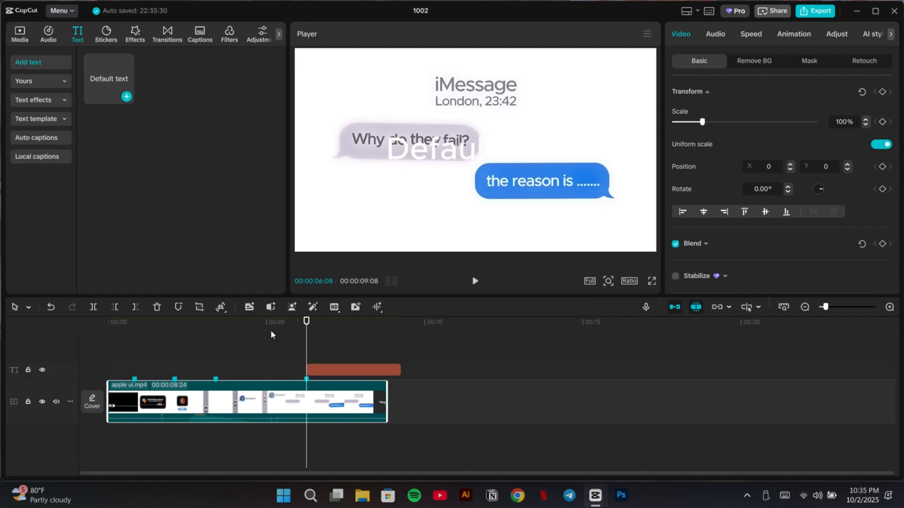
pyautogui.moveTo(350, 369); pyautogui.dragTo(151, 429)
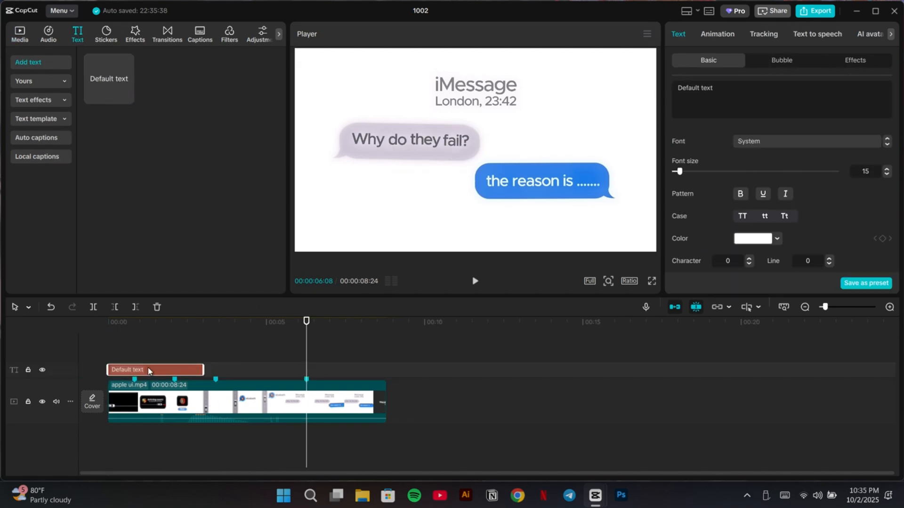
pyautogui.moveTo(156, 368); pyautogui.dragTo(148, 436)
pyautogui.moveTo(171, 404); pyautogui.dragTo(172, 359)
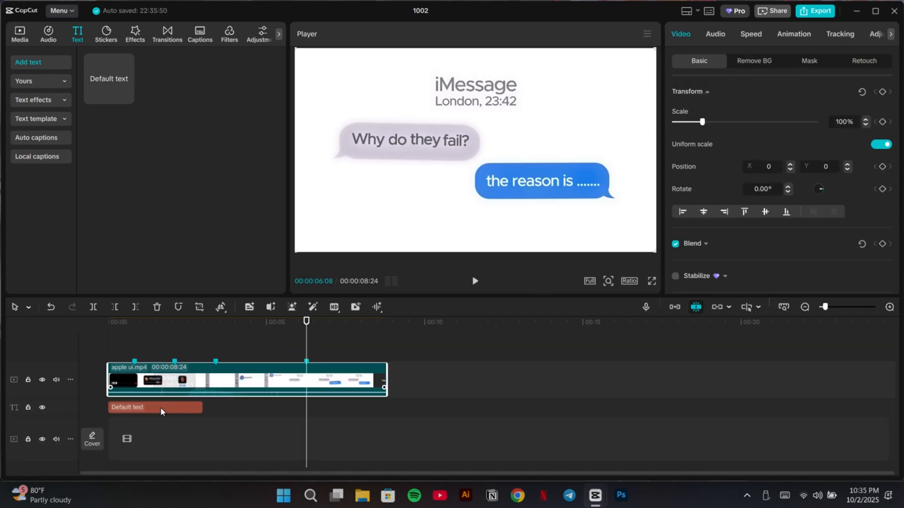
# - Hide the apple ui.mp4 reference clip and extend the text clip to about the reference's end
pyautogui.click(163, 408)
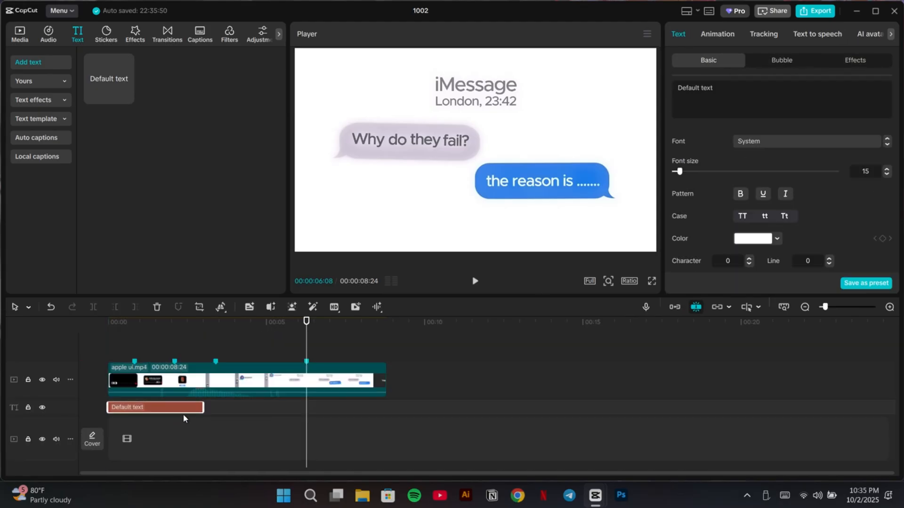
pyautogui.click(187, 380)
pyautogui.click(115, 351)
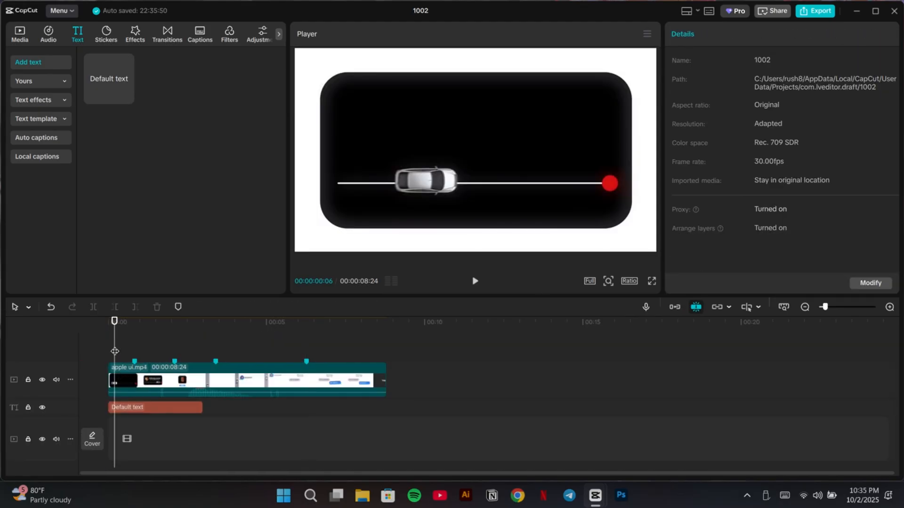
pyautogui.moveTo(115, 351); pyautogui.dragTo(132, 360)
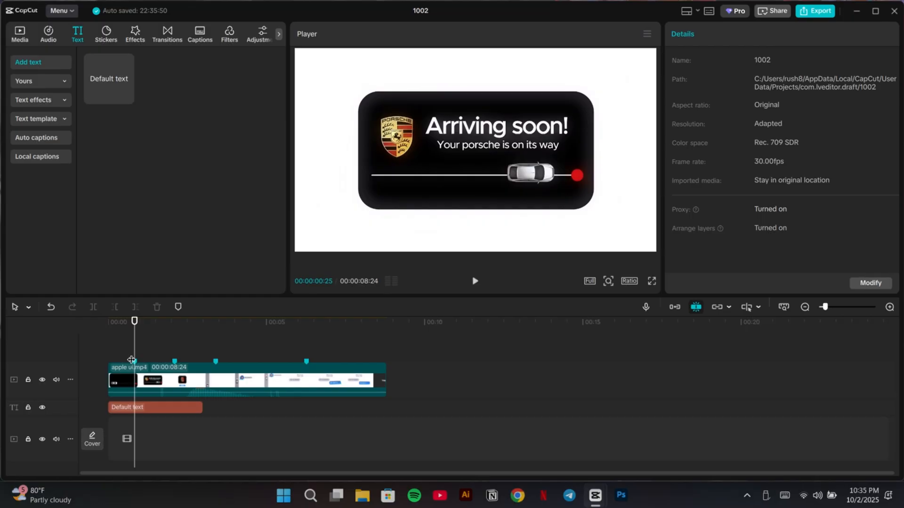
pyautogui.click(159, 407)
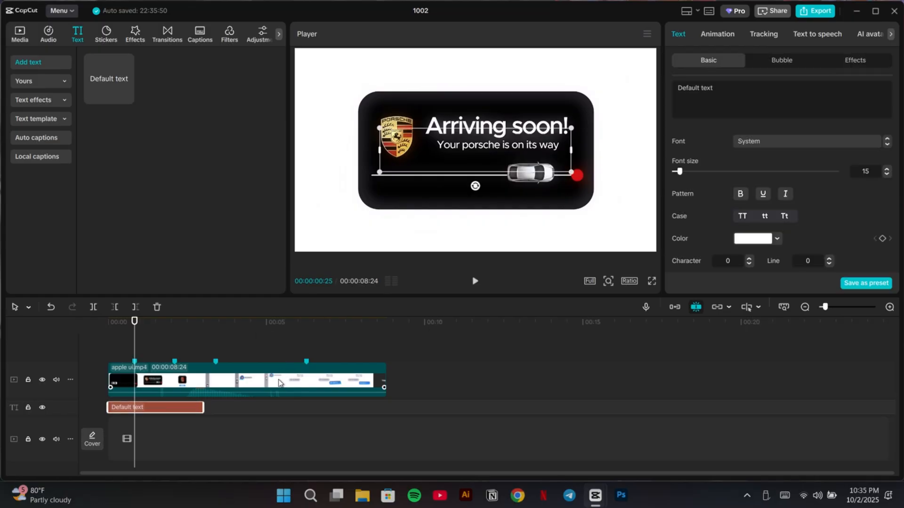
pyautogui.click(243, 383)
pyautogui.click(175, 409)
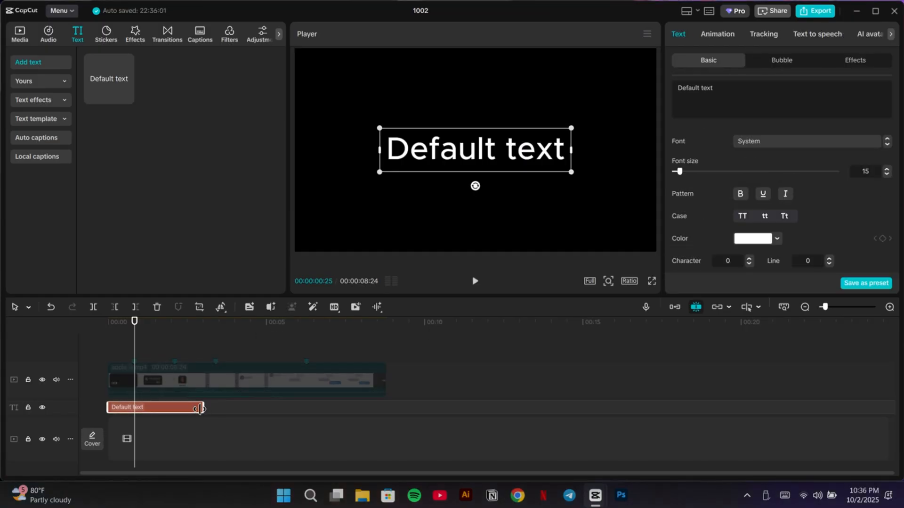
pyautogui.moveTo(201, 408); pyautogui.dragTo(374, 418)
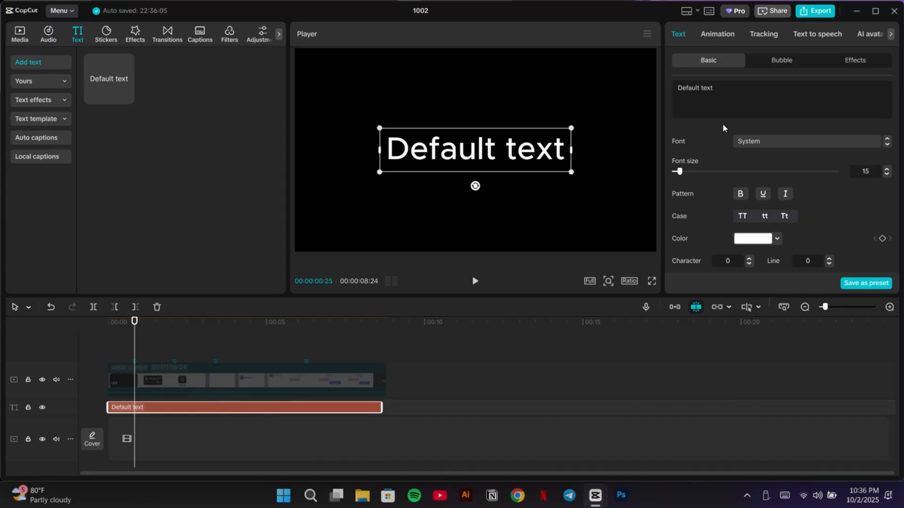
# - Replace the default text with a solid white square symbol
pyautogui.moveTo(718, 94); pyautogui.dragTo(654, 86)
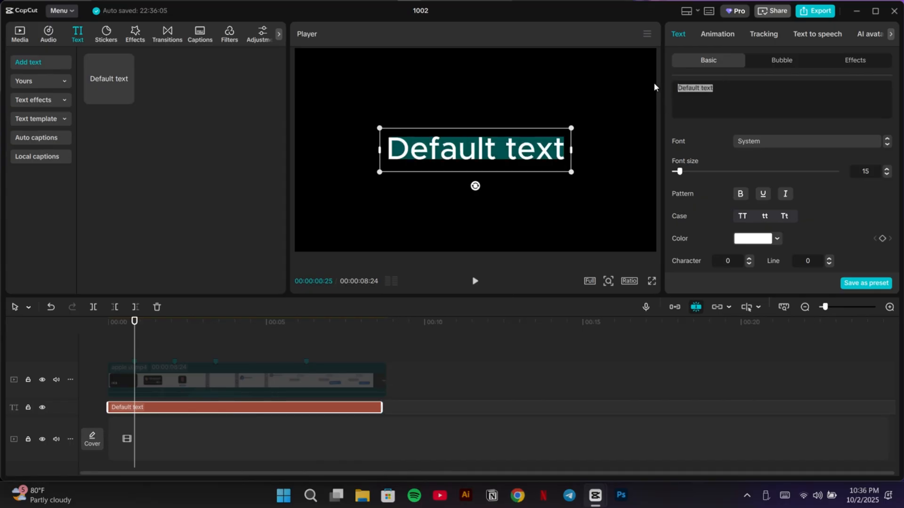
pyautogui.press('super+period')
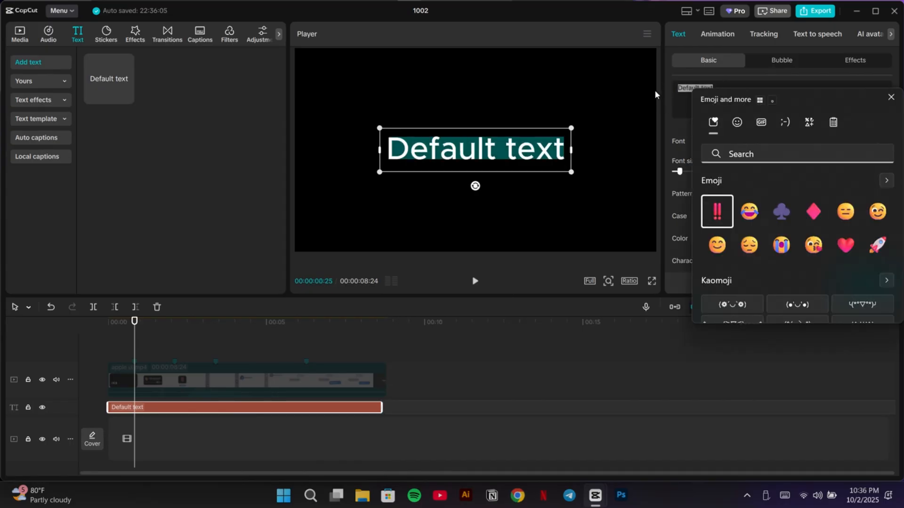
pyautogui.click(807, 124)
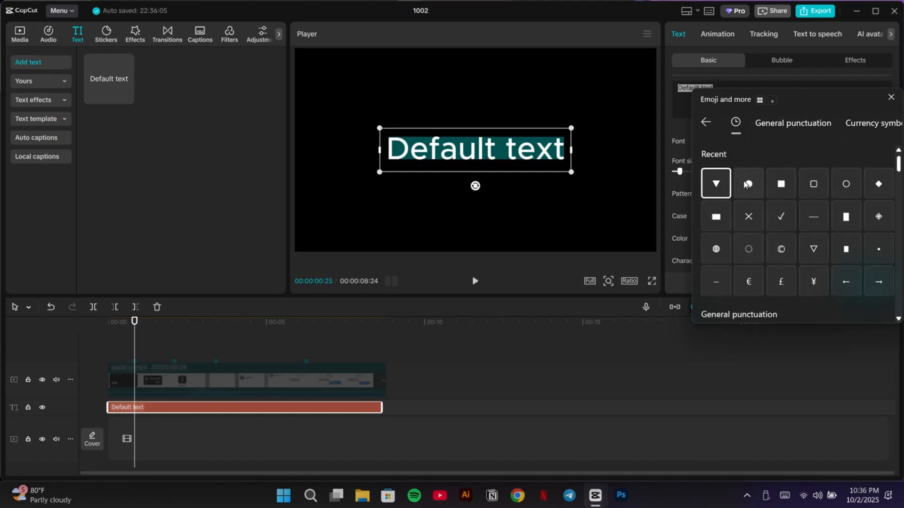
pyautogui.click(786, 189)
pyautogui.click(683, 144)
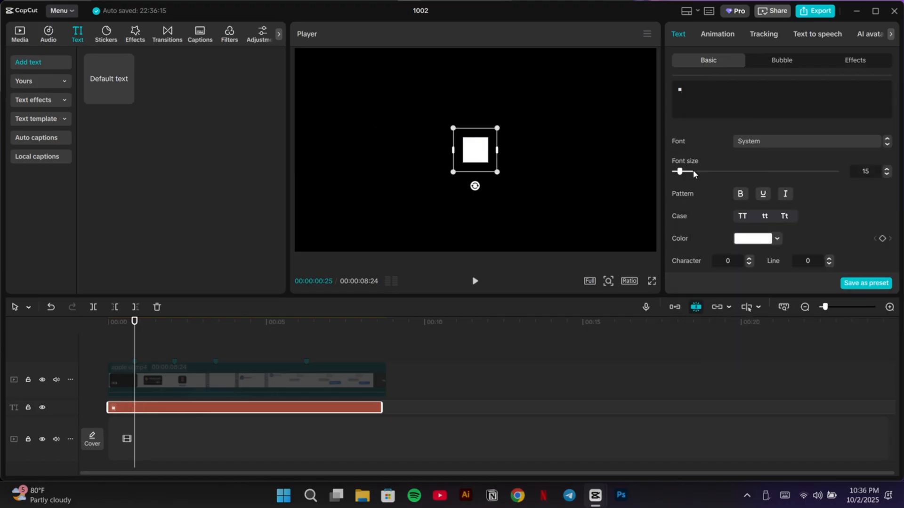
# - Enlarge the white square to fill the frame, with font size 300 and scale 292%
pyautogui.moveTo(693, 171); pyautogui.dragTo(838, 171)
pyautogui.scroll(-4, 752, 193)
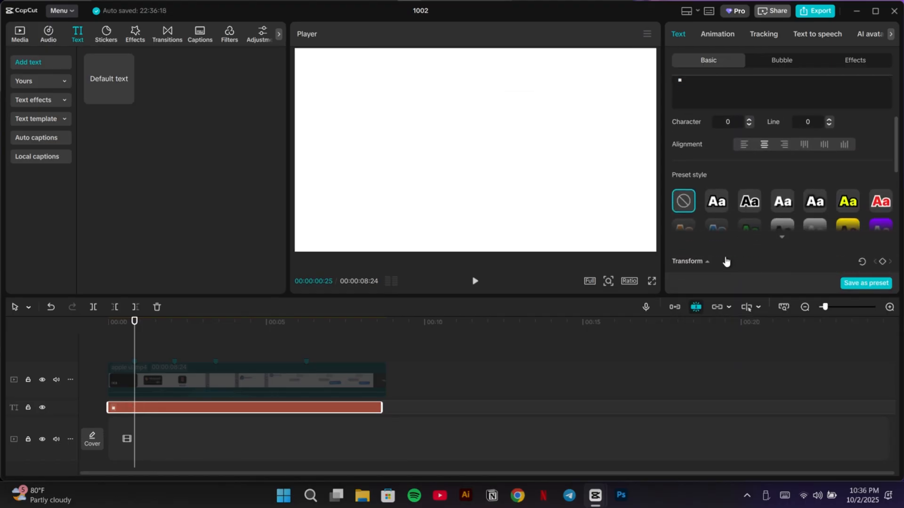
pyautogui.scroll(-2, 726, 261)
pyautogui.moveTo(700, 230); pyautogui.dragTo(756, 230)
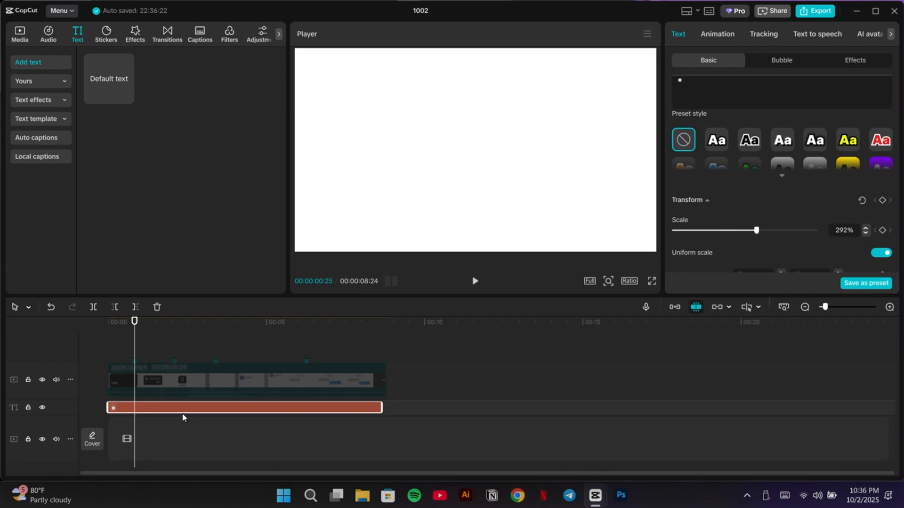
# - Duplicate the white square clip onto the track above from the timeline start and colour the copy black (000000)
pyautogui.hotkey('ctrl', 'v')
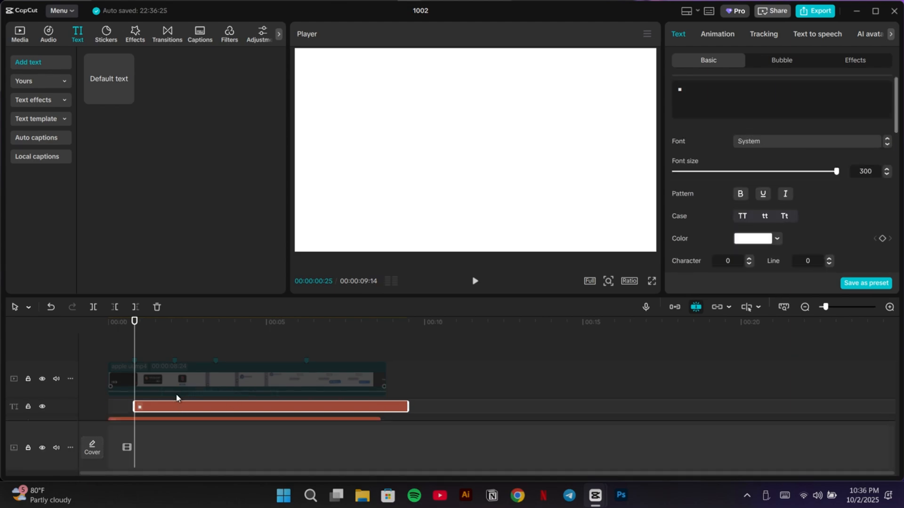
pyautogui.moveTo(152, 407); pyautogui.dragTo(125, 407)
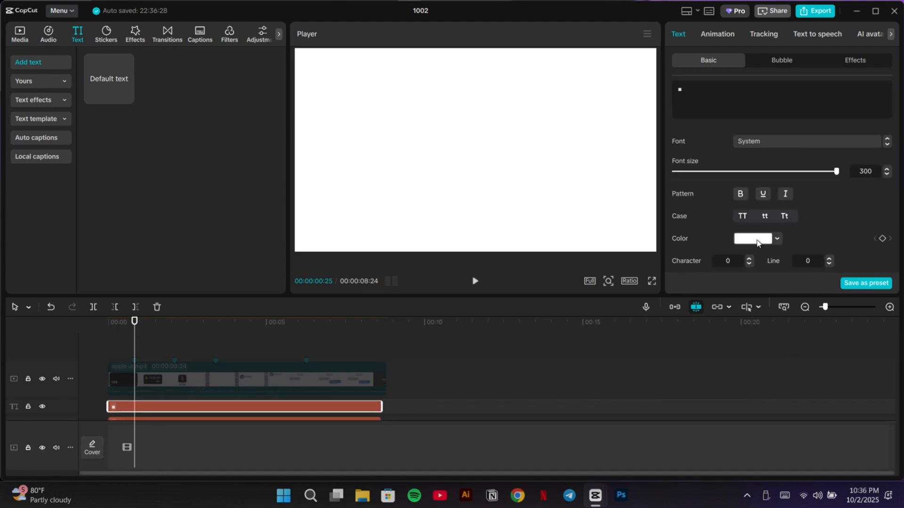
pyautogui.click(758, 242)
pyautogui.click(777, 384)
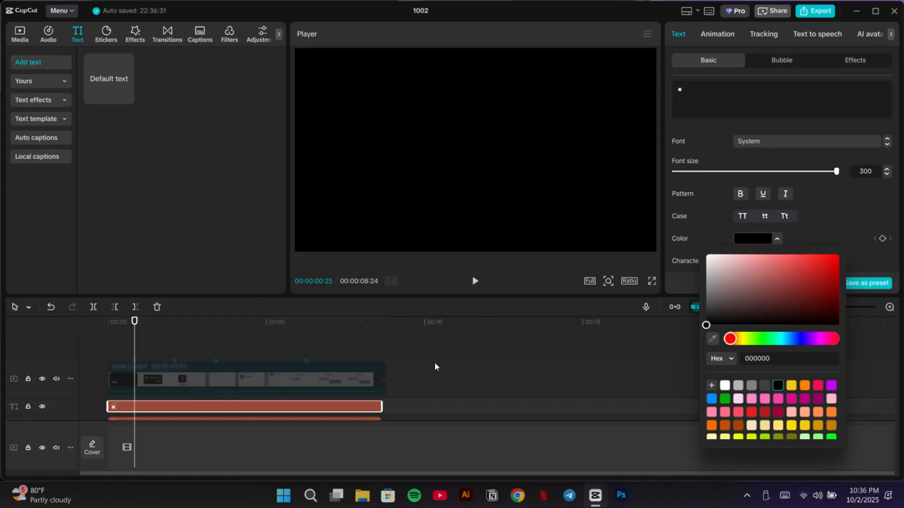
pyautogui.moveTo(791, 172); pyautogui.dragTo(781, 173)
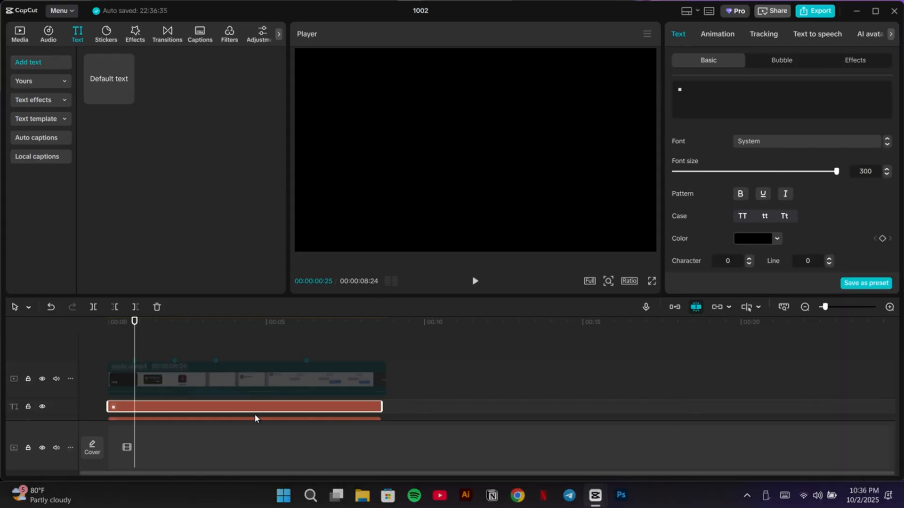
# - Turn the black square into a compound clip and apply a Rectangle mask to it
pyautogui.hotkey('alt', 'g')
pyautogui.click(711, 34)
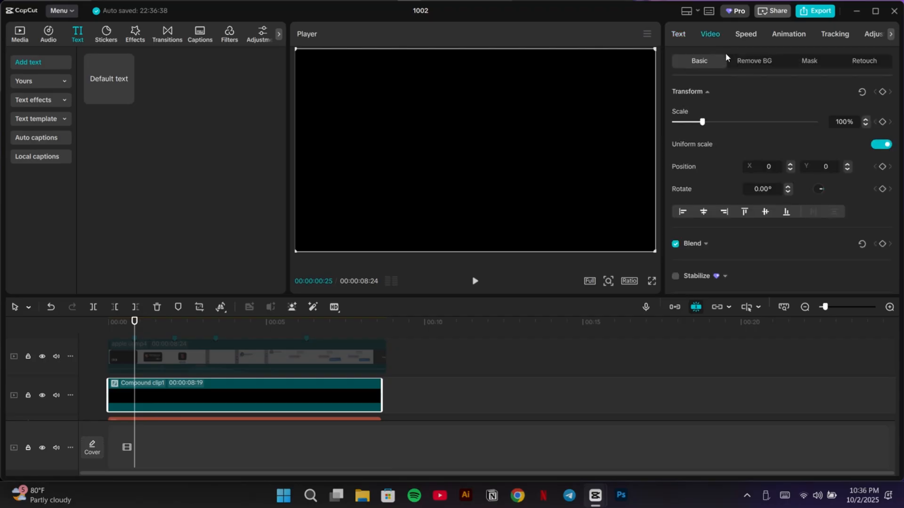
pyautogui.click(811, 66)
pyautogui.click(683, 113)
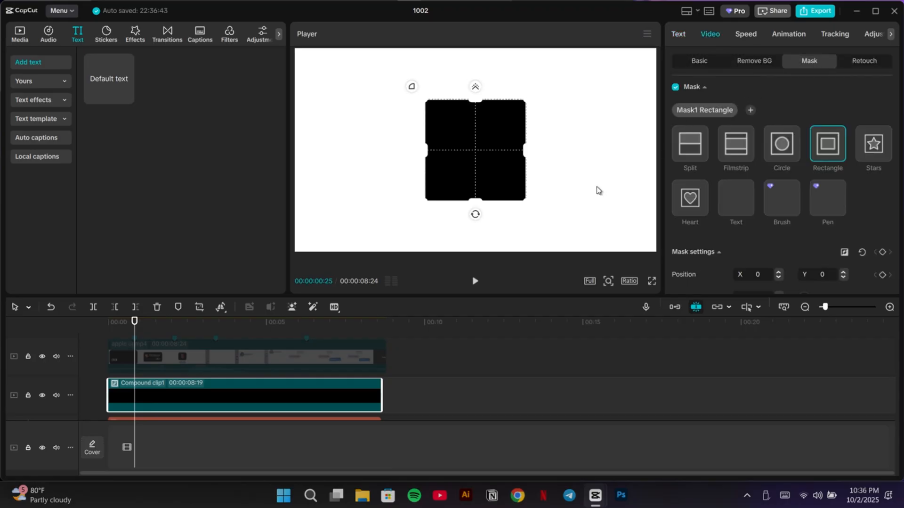
# - Stretch the rectangle mask into a wide card centred in the frame and round its corners
pyautogui.moveTo(527, 163); pyautogui.dragTo(566, 150)
pyautogui.moveTo(476, 205); pyautogui.dragTo(475, 213)
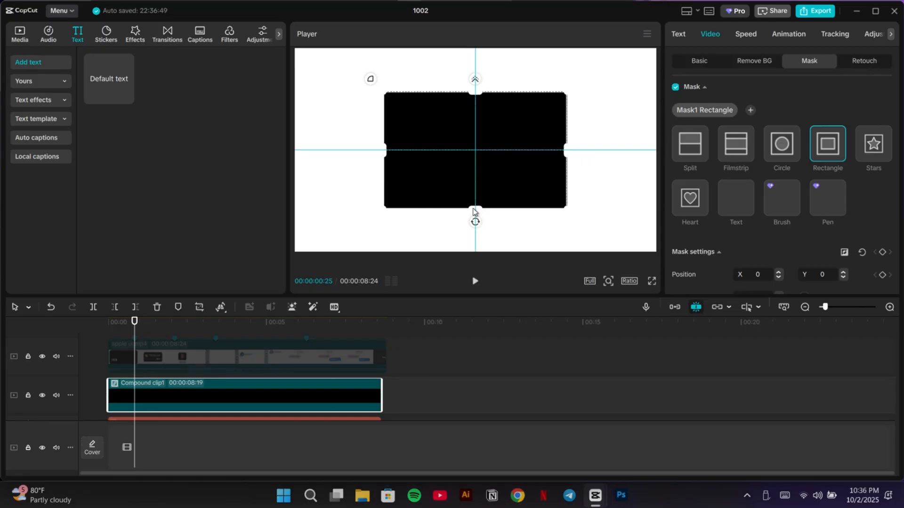
pyautogui.moveTo(384, 150); pyautogui.dragTo(369, 152)
pyautogui.moveTo(357, 79)
pyautogui.mouseDown()
pyautogui.moveTo(341, 67)
pyautogui.moveTo(347, 79)
pyautogui.mouseUp()
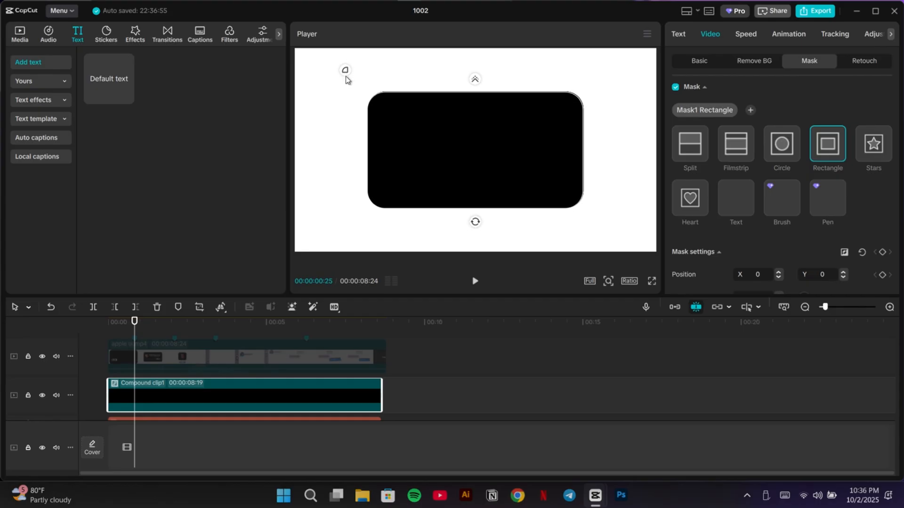
pyautogui.click(697, 60)
# - Place the Porsche logo image above the card at the timeline start, scaled to 26% on the card's left side
pyautogui.click(108, 328)
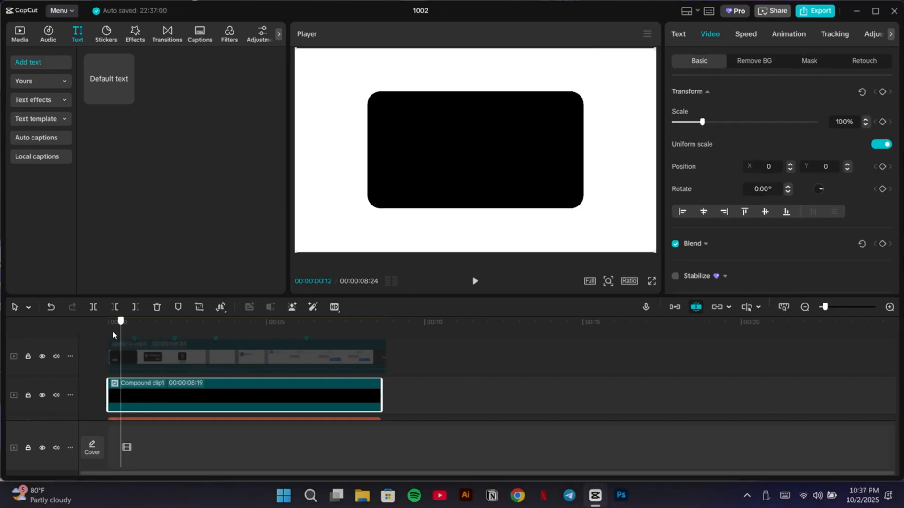
pyautogui.click(19, 32)
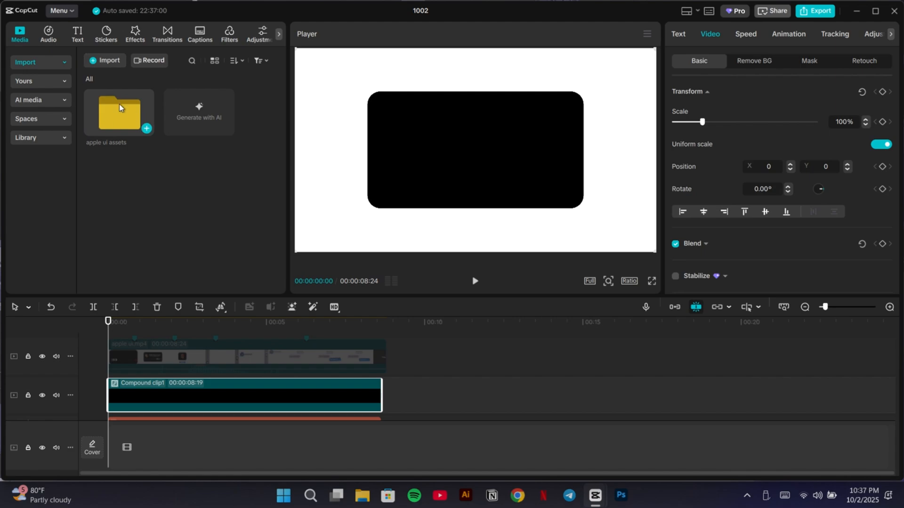
pyautogui.doubleClick(115, 118)
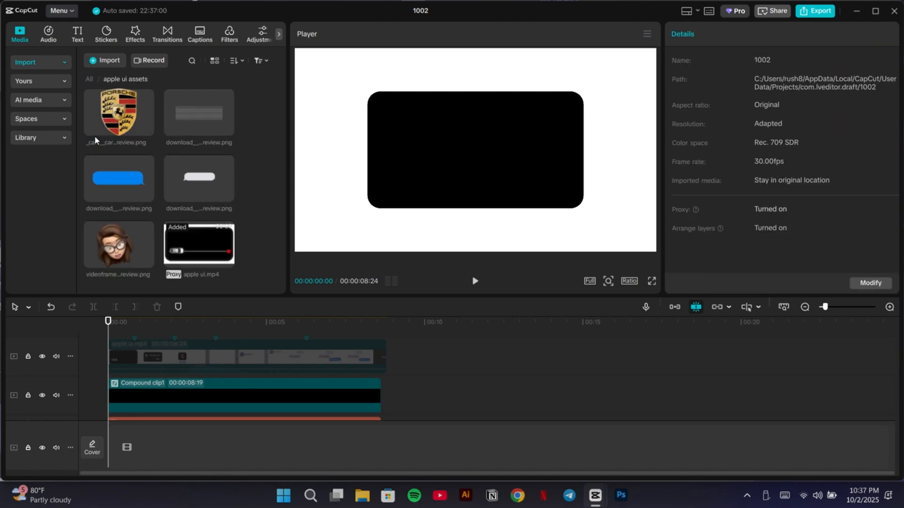
pyautogui.click(147, 127)
pyautogui.moveTo(173, 426); pyautogui.dragTo(146, 389)
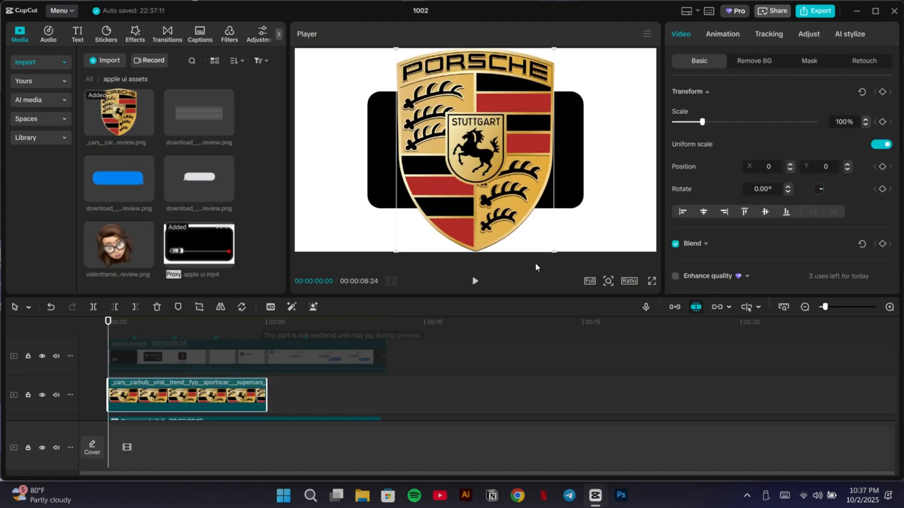
pyautogui.moveTo(557, 248); pyautogui.dragTo(411, 156)
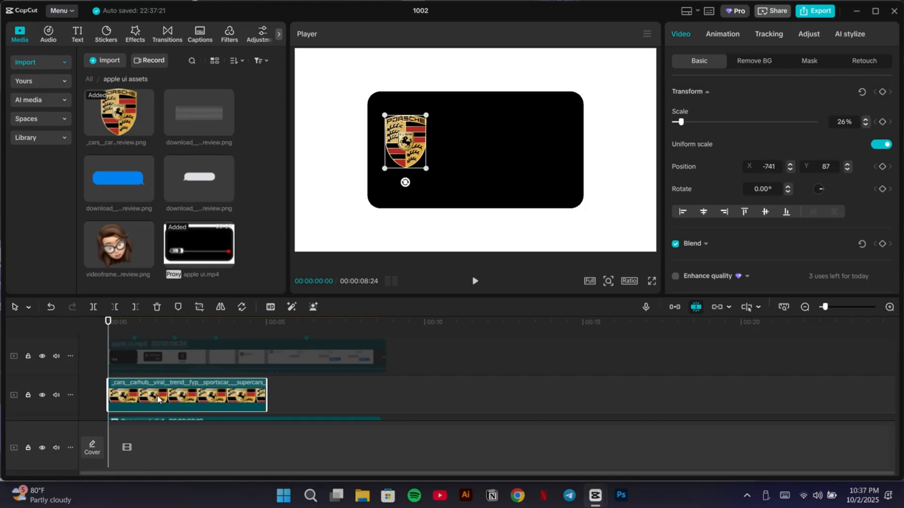
# - Unhide the apple ui.mp4 reference clip, examine its logo layout at 00:00:00:20, and hide the clip again
pyautogui.scroll(-1, 159, 399)
pyautogui.scroll(2, 169, 363)
pyautogui.click(176, 366)
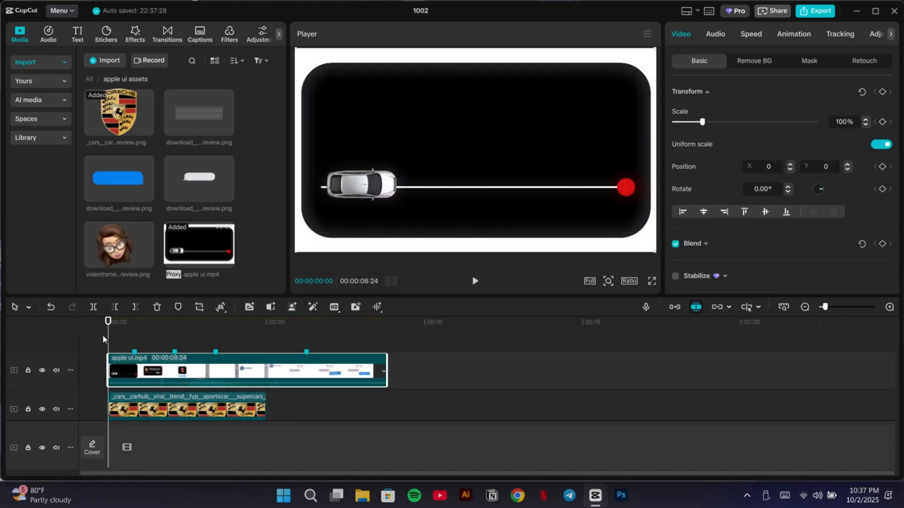
pyautogui.moveTo(108, 336); pyautogui.dragTo(129, 344)
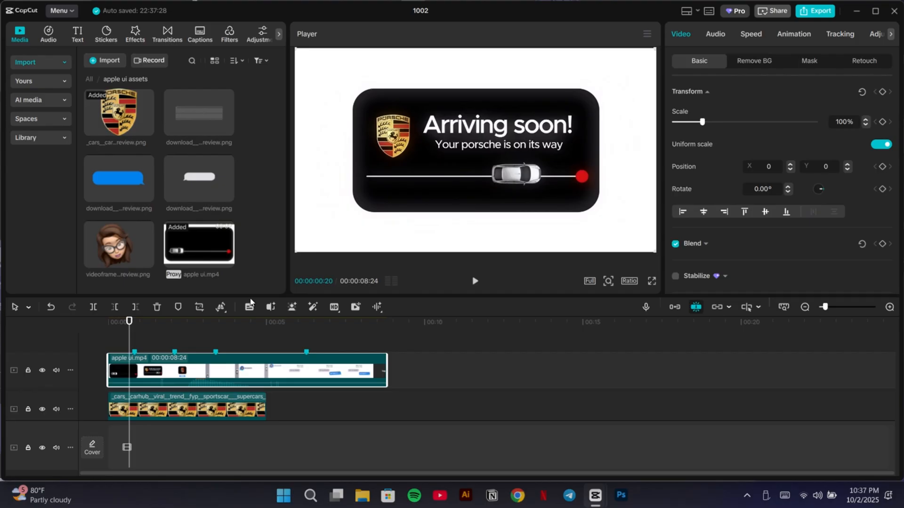
pyautogui.press('v')
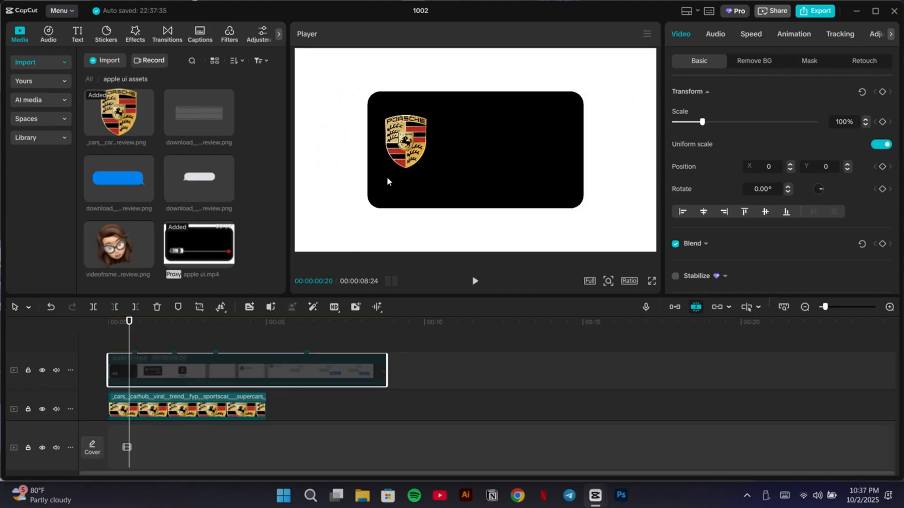
# - Reduce the Porsche logo to 23% and move it to X -738, Y 175 on the card
pyautogui.click(415, 163)
pyautogui.moveTo(426, 168); pyautogui.dragTo(399, 138)
pyautogui.scroll(-1, 150, 362)
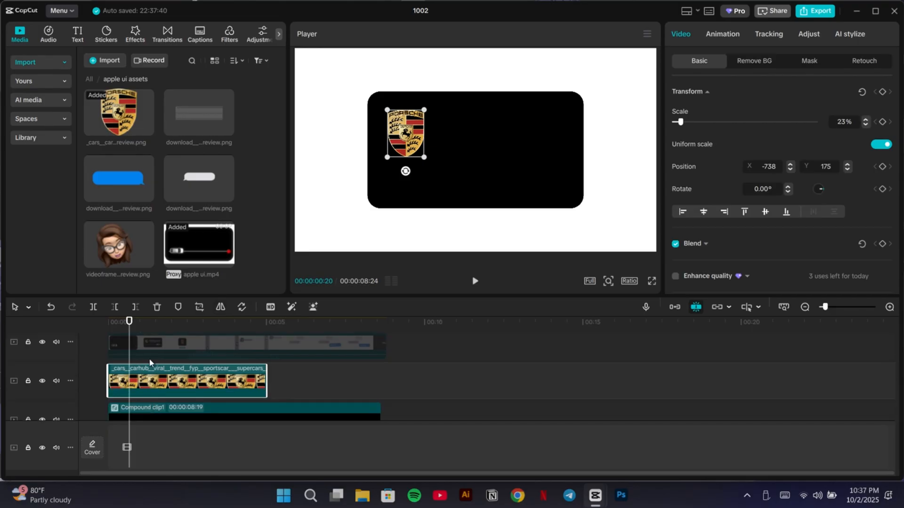
# - Add a default text layer at the timeline start and replace its wording with "Arriving soon"
pyautogui.moveTo(128, 324); pyautogui.dragTo(108, 322)
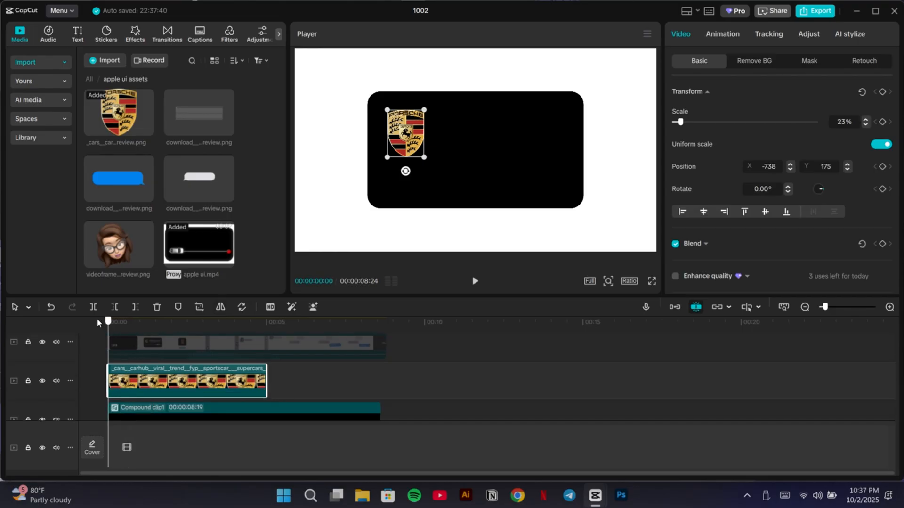
pyautogui.click(77, 34)
pyautogui.click(130, 93)
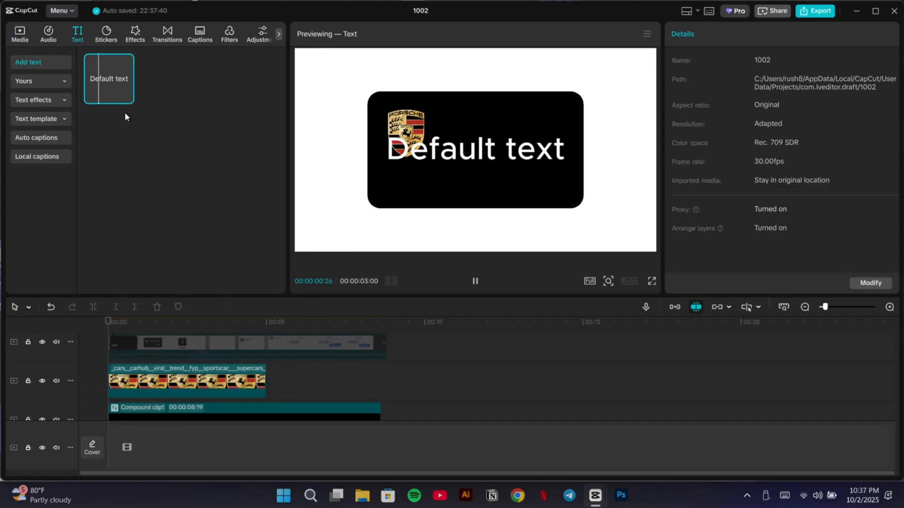
pyautogui.click(127, 96)
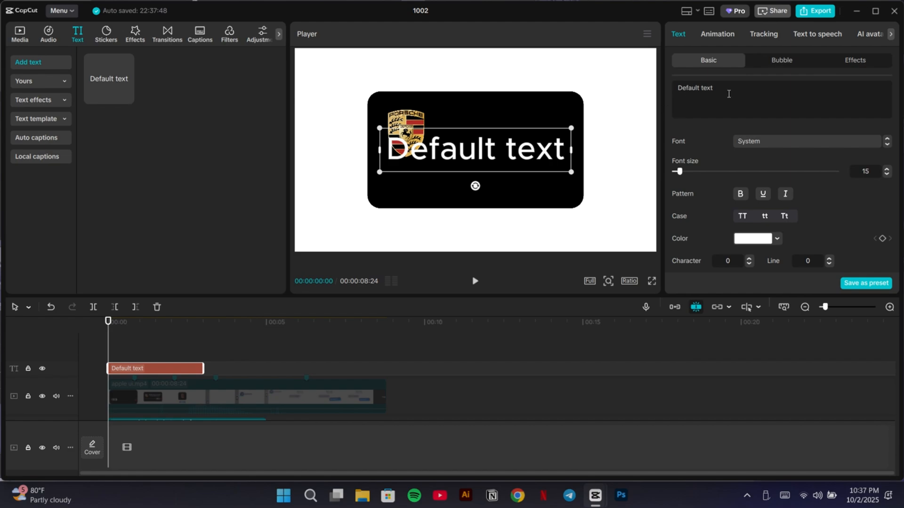
pyautogui.press('BackSpace')
pyautogui.press('BackSpace')
pyautogui.press('BackSpace')
pyautogui.press('BackSpace')
pyautogui.press('BackSpace')
pyautogui.press('BackSpace')
pyautogui.press('BackSpace')
pyautogui.press('BackSpace')
pyautogui.press('BackSpace')
pyautogui.press('BackSpace')
pyautogui.press('BackSpace')
pyautogui.press('BackSpace')
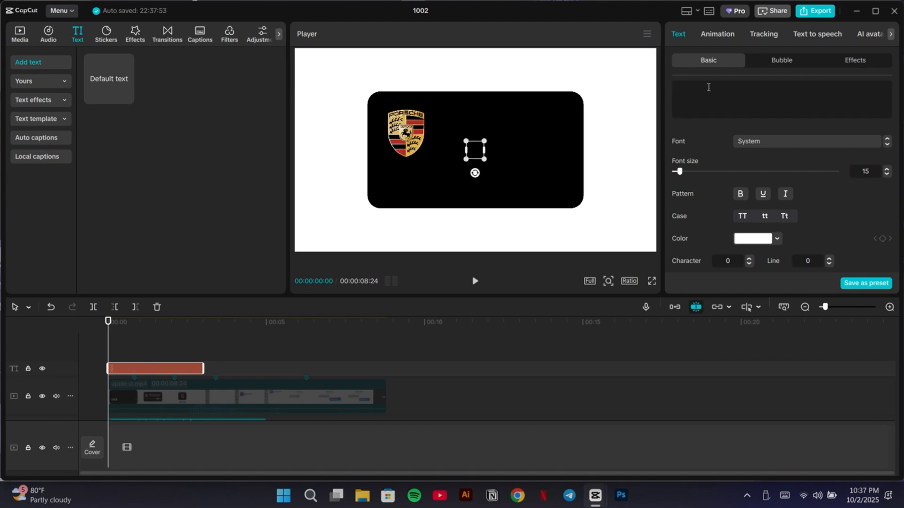
pyautogui.write('Arri')
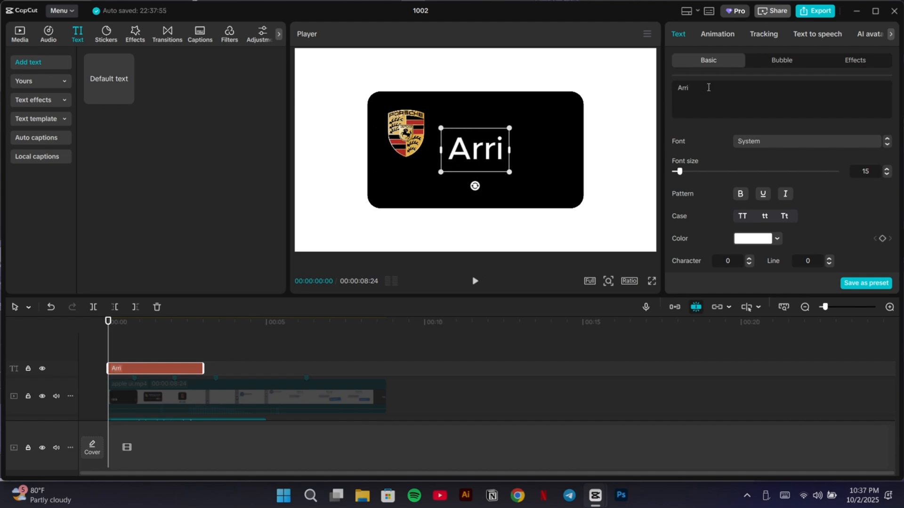
pyautogui.write('ving soon')
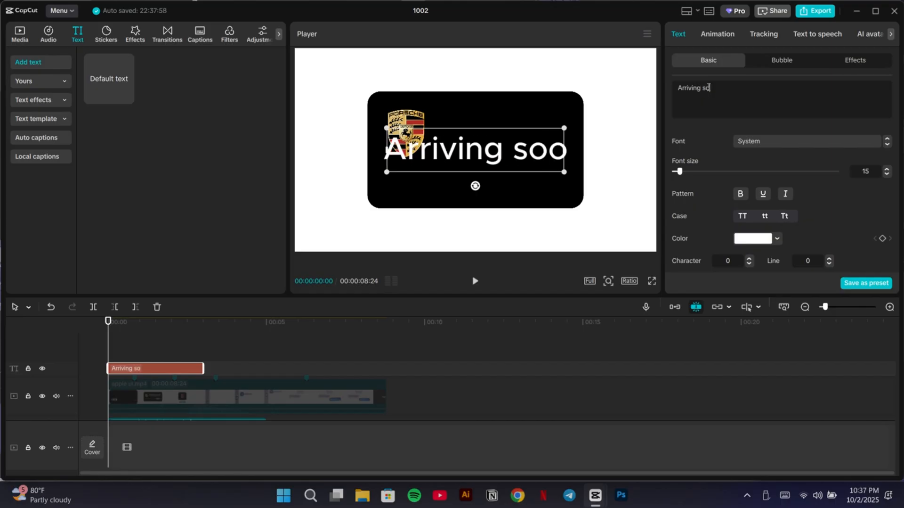
# - Make the headline bold with character spacing -1, and complete its wording as "Arriving soon!" to match the reference clip
pyautogui.click(750, 263)
pyautogui.click(739, 194)
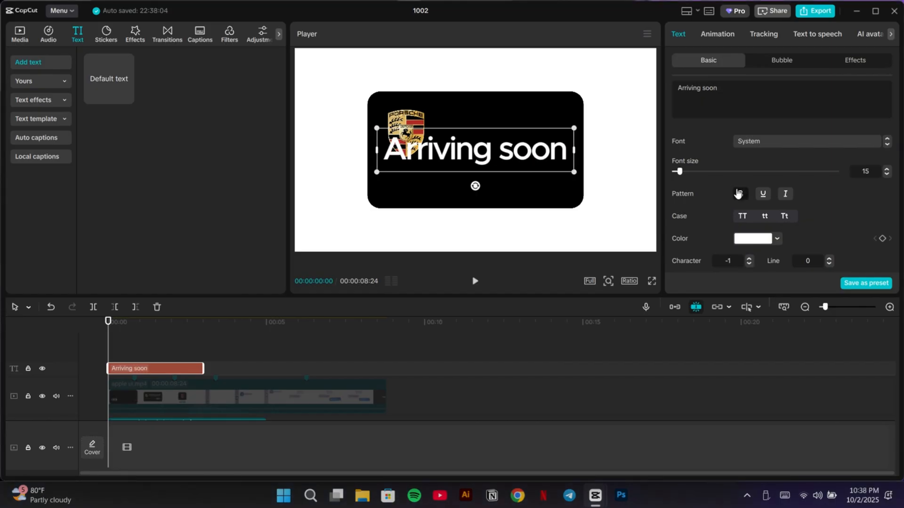
pyautogui.click(169, 397)
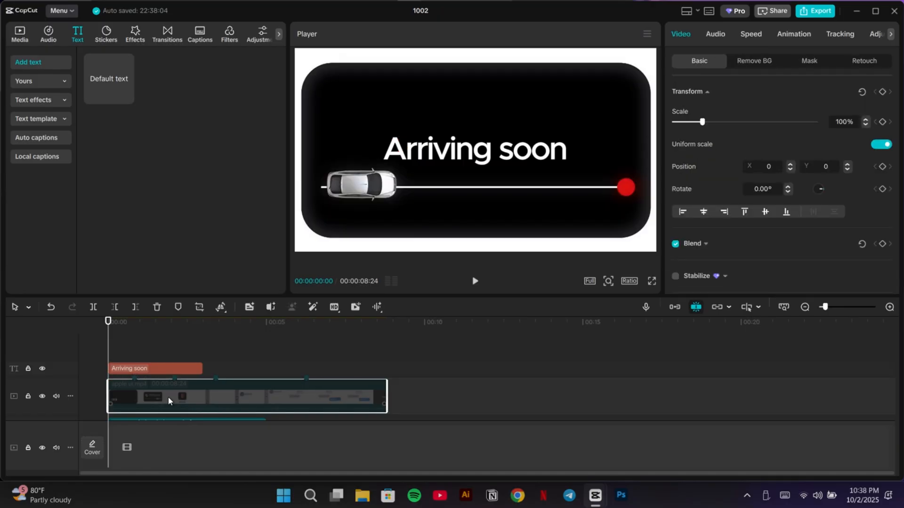
pyautogui.moveTo(110, 350); pyautogui.dragTo(128, 354)
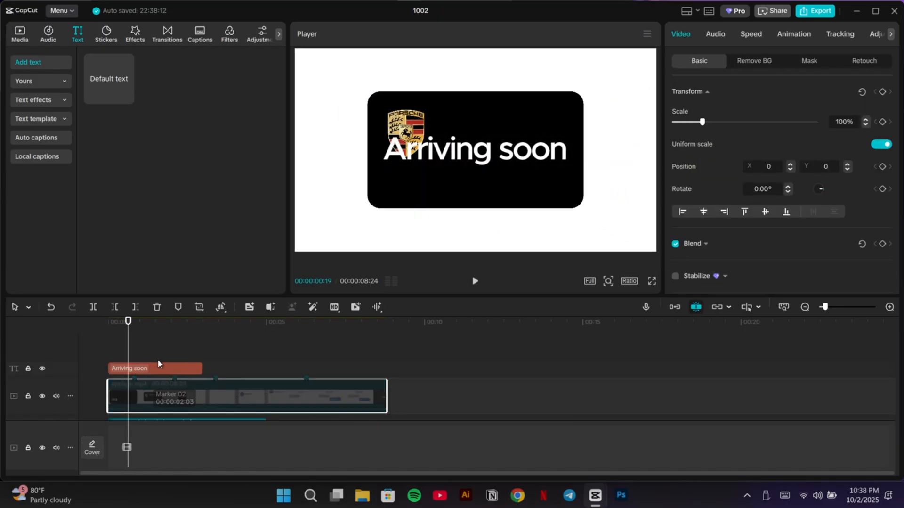
pyautogui.click(160, 367)
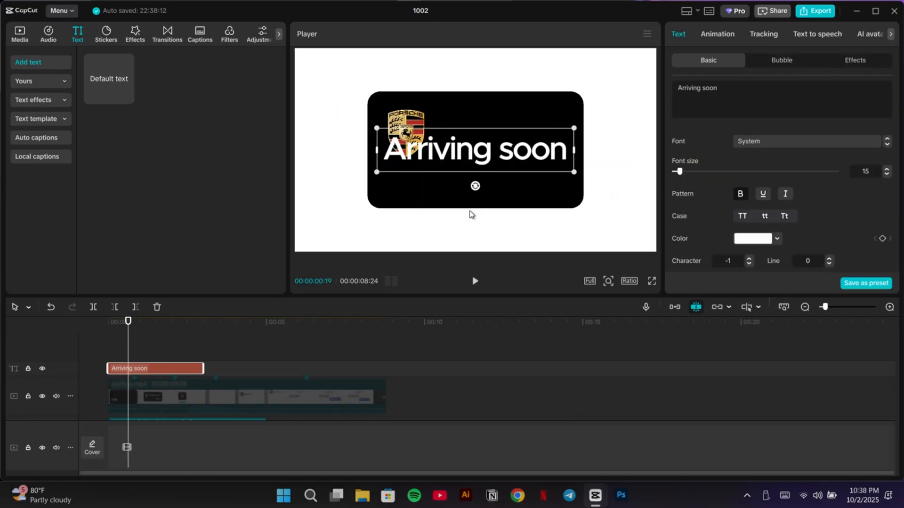
pyautogui.click(717, 87)
pyautogui.write('!')
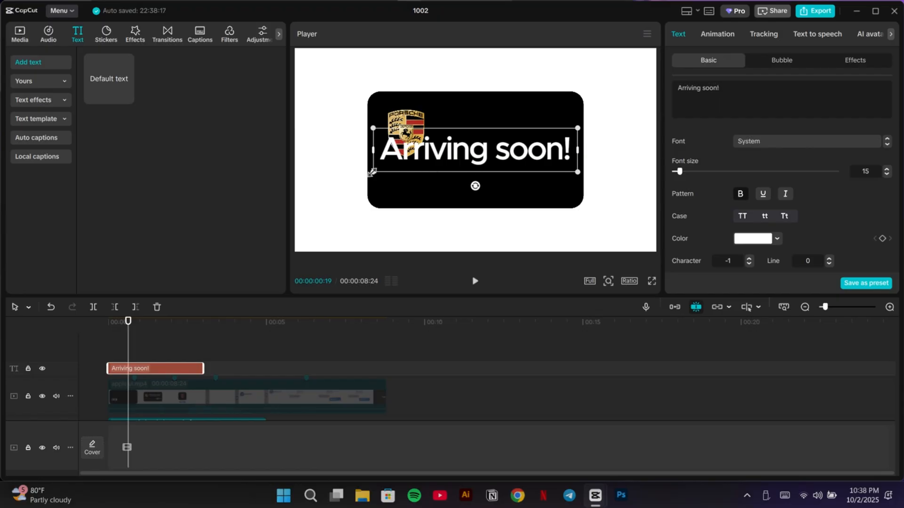
# - Shrink the "Arriving soon!" headline, place it beside the Porsche logo in the card's upper area, and compare it with the reference clip
pyautogui.moveTo(372, 172); pyautogui.dragTo(397, 165)
pyautogui.moveTo(458, 157); pyautogui.dragTo(481, 136)
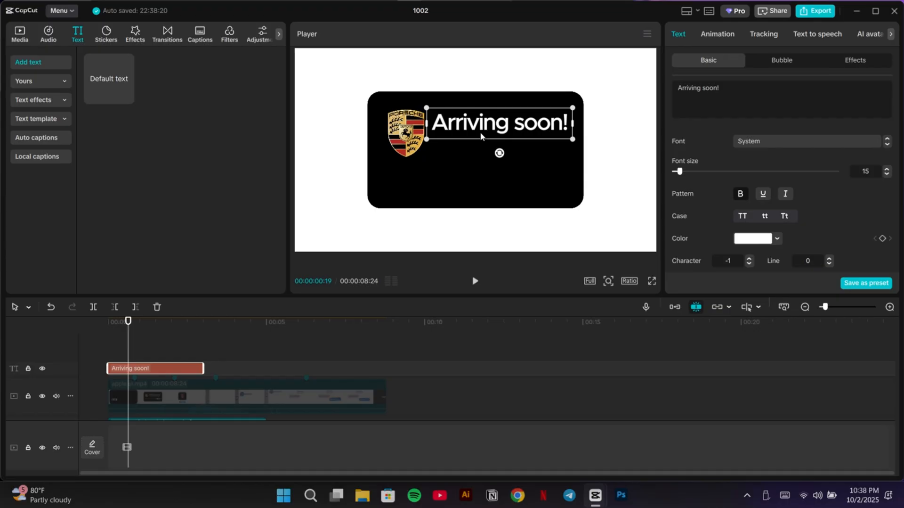
pyautogui.click(176, 393)
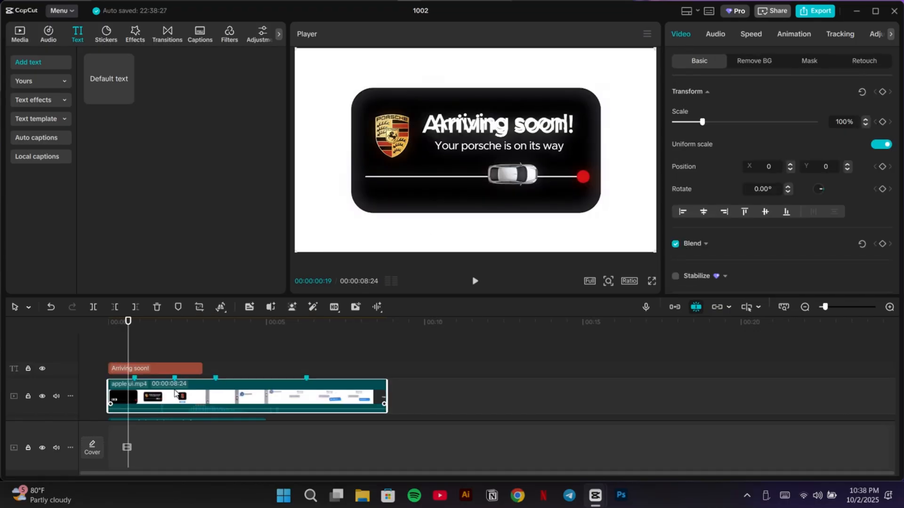
pyautogui.moveTo(173, 387); pyautogui.dragTo(128, 355)
# - Duplicate the "Arriving soon!" text onto a separate text track, aligned to the timeline start
pyautogui.click(137, 369)
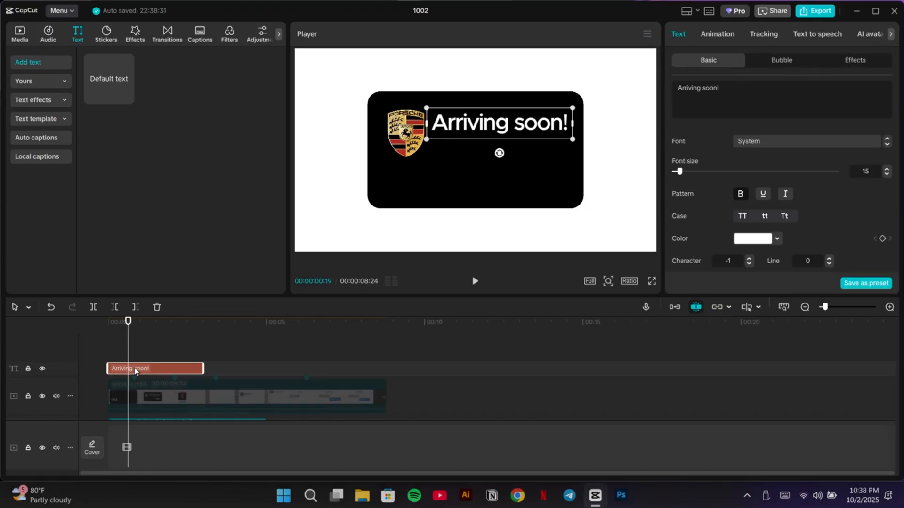
pyautogui.hotkey('ctrl', 'v')
pyautogui.moveTo(137, 371); pyautogui.dragTo(117, 370)
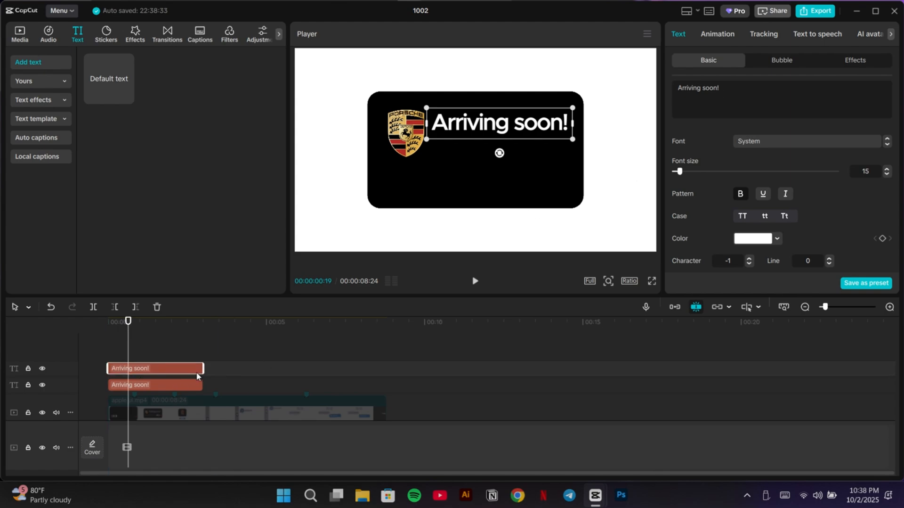
# - Replace the wording of the lower "Arriving soon!" copy with "Your porsche is on its way"
pyautogui.click(497, 169)
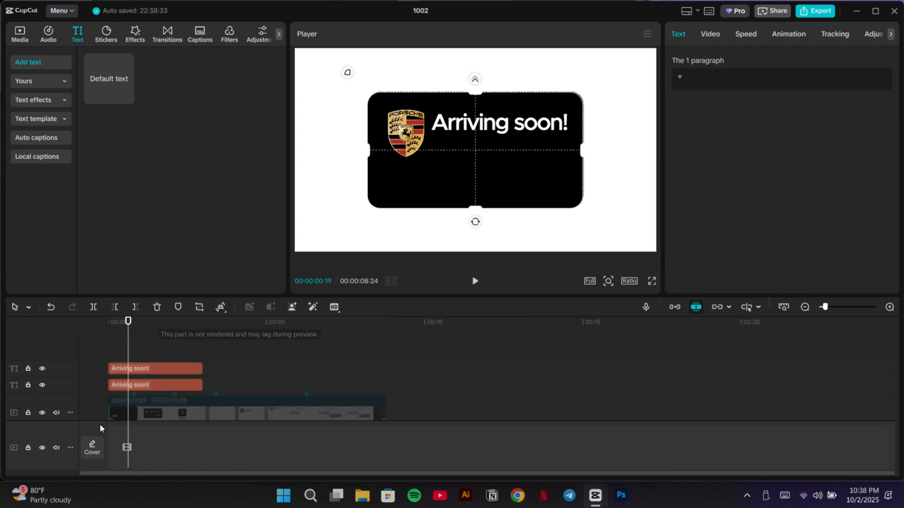
pyautogui.click(155, 384)
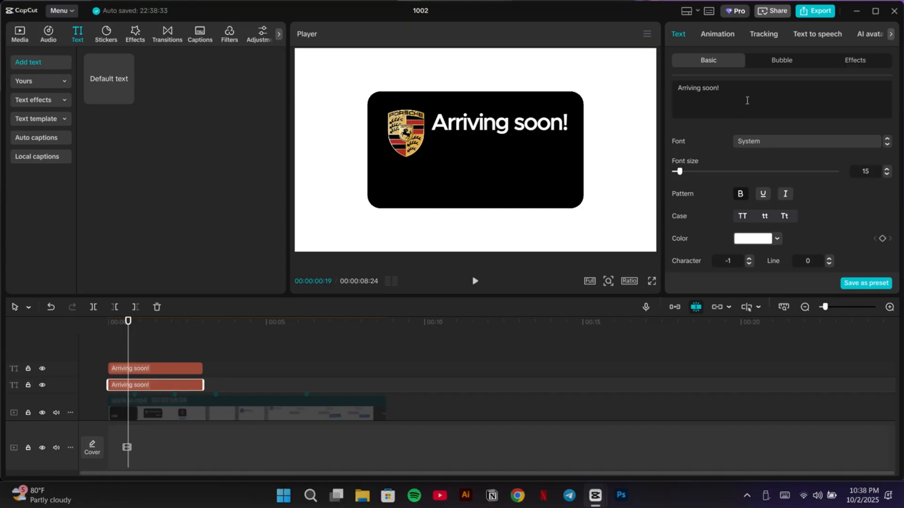
pyautogui.press('BackSpace')
pyautogui.press('BackSpace')
pyautogui.press('BackSpace')
pyautogui.press('BackSpace')
pyautogui.press('BackSpace')
pyautogui.press('BackSpace')
pyautogui.press('BackSpace')
pyautogui.press('BackSpace')
pyautogui.press('BackSpace')
pyautogui.press('BackSpace')
pyautogui.press('BackSpace')
pyautogui.press('BackSpace')
pyautogui.press('BackSpace')
pyautogui.press('BackSpace')
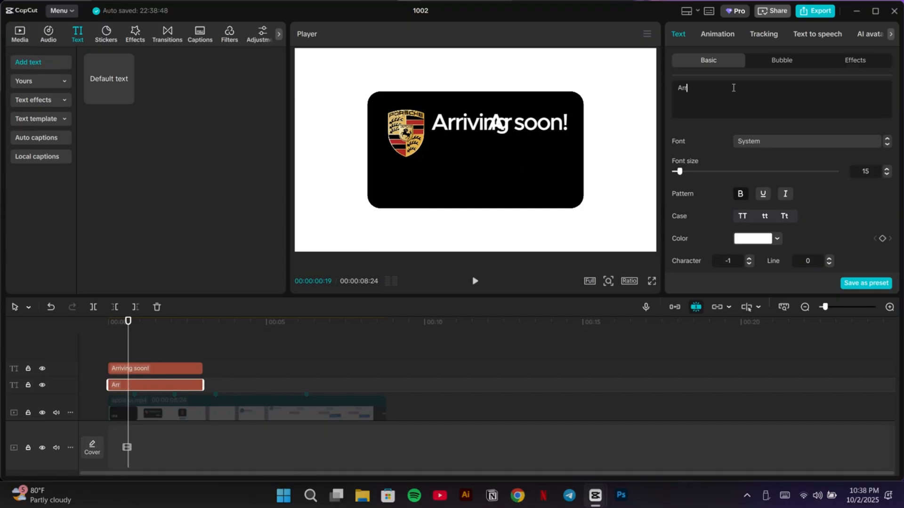
pyautogui.write('Your porsch')
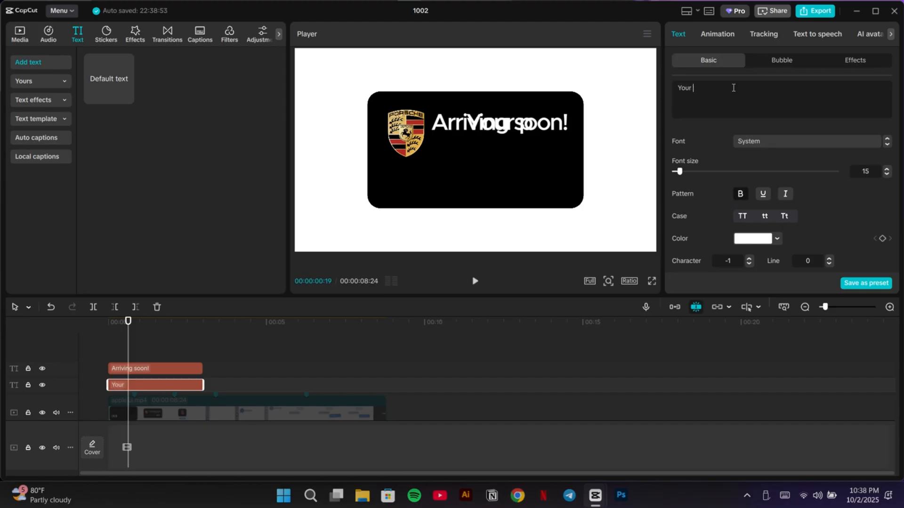
pyautogui.write('e')
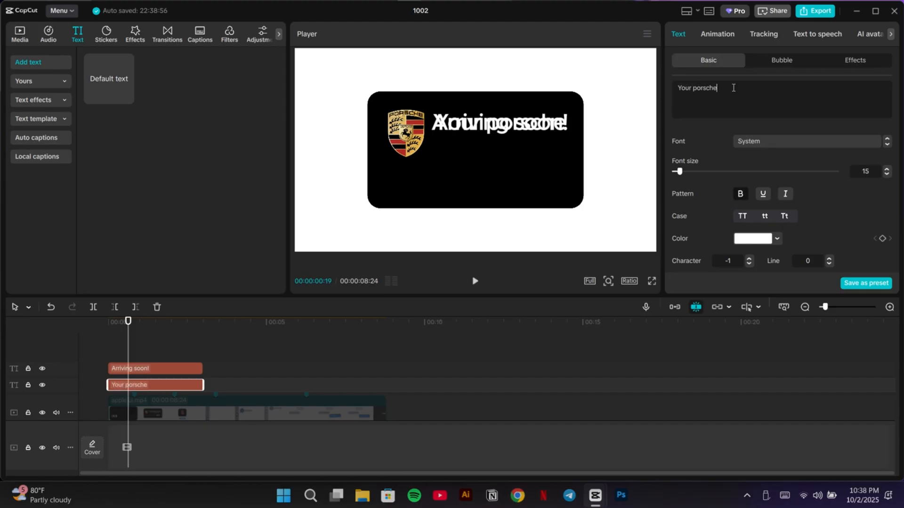
pyautogui.write(' is on')
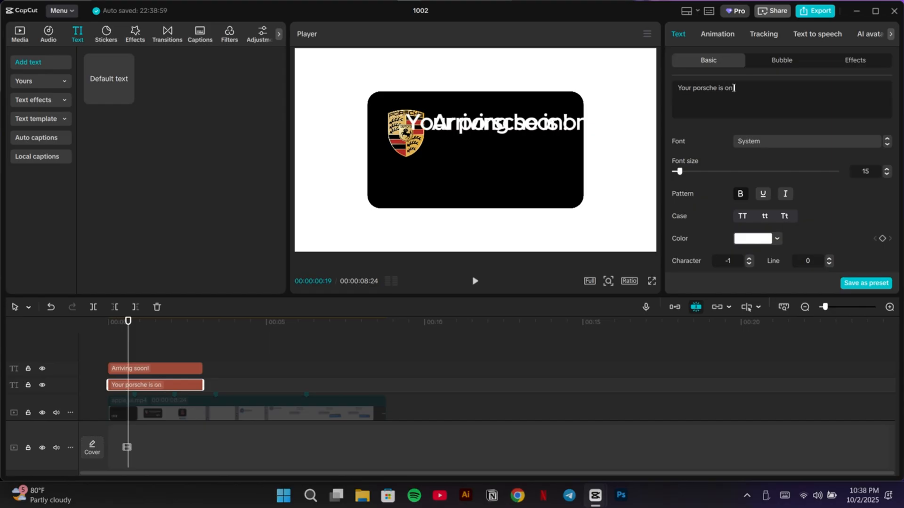
pyautogui.write(' its way')
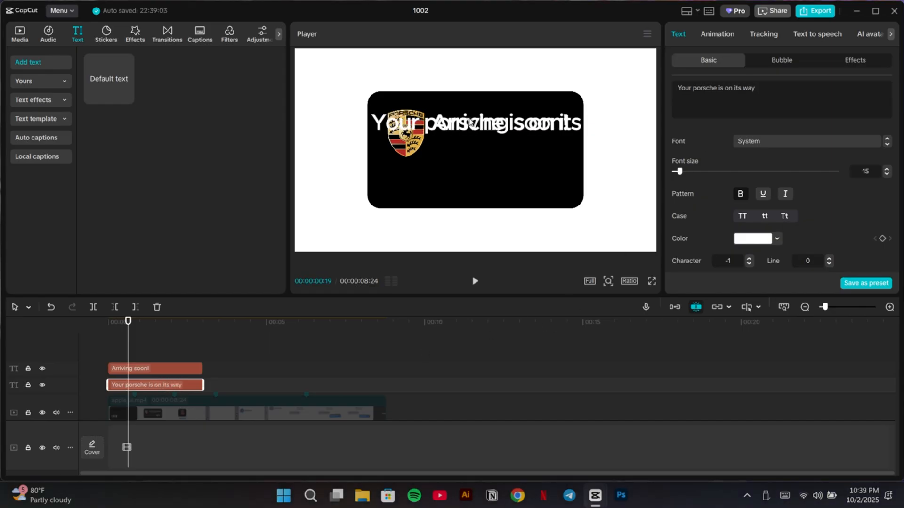
# - Close project 1002 and reopen it from the projects list
pyautogui.click(177, 369)
pyautogui.click(183, 385)
pyautogui.click(894, 13)
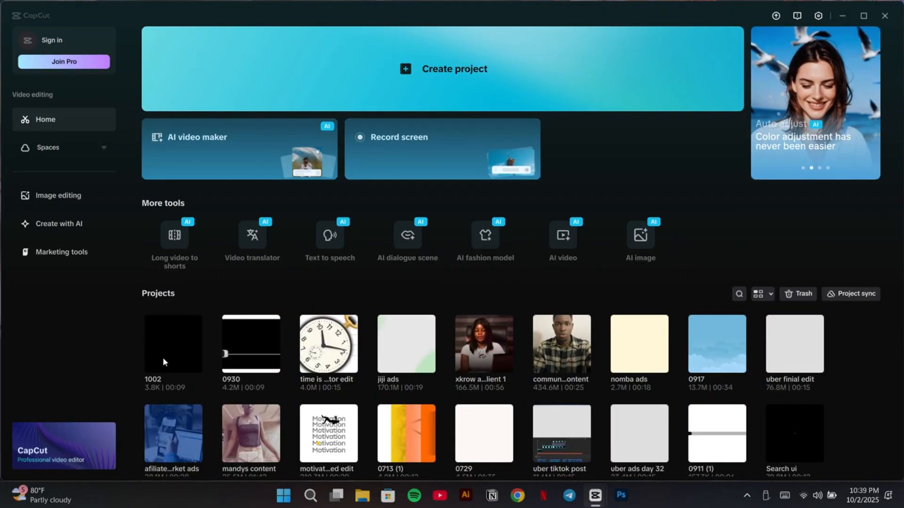
pyautogui.click(163, 357)
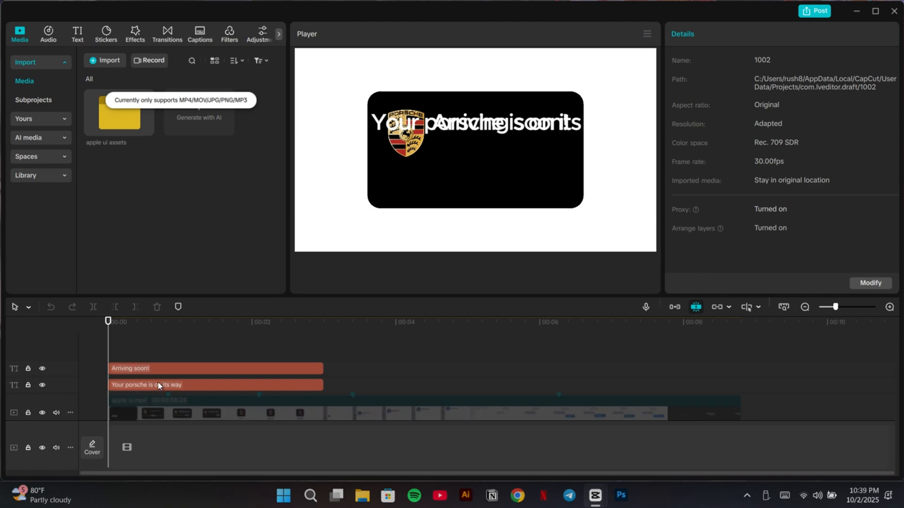
# - Remove the bold from "Your porsche is on its way", shrink it, and position it directly beneath the "Arriving soon!" headline
pyautogui.click(178, 382)
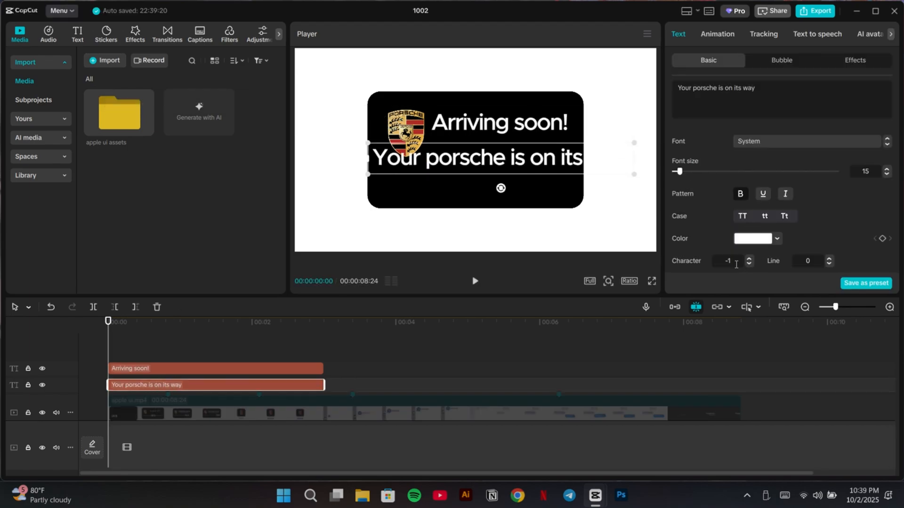
pyautogui.click(740, 197)
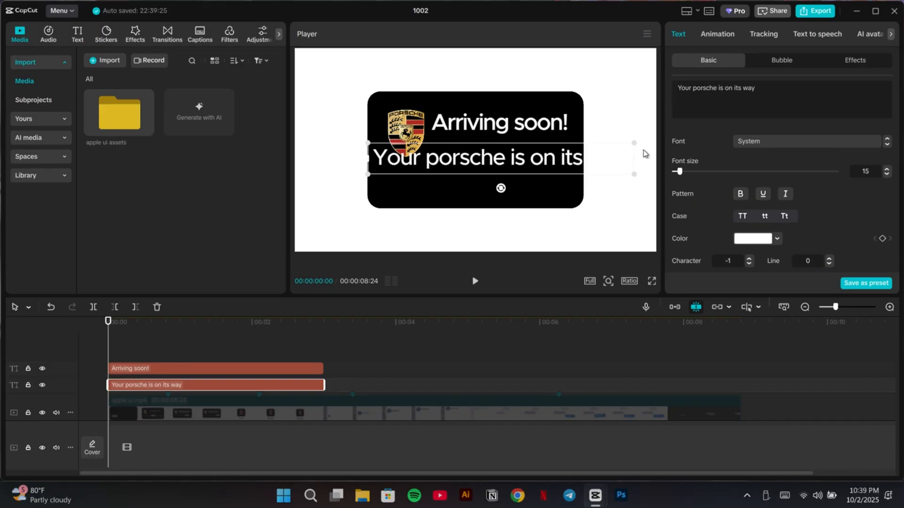
pyautogui.moveTo(634, 143); pyautogui.dragTo(507, 145)
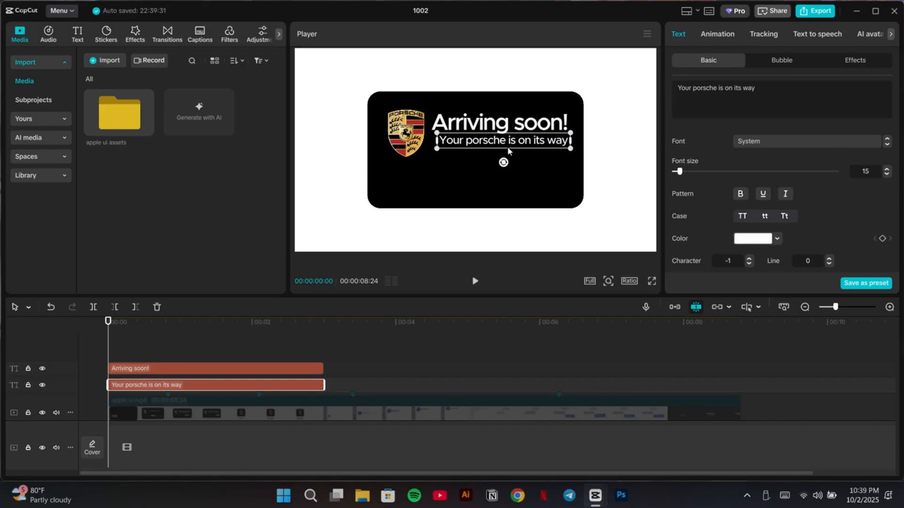
pyautogui.click(123, 355)
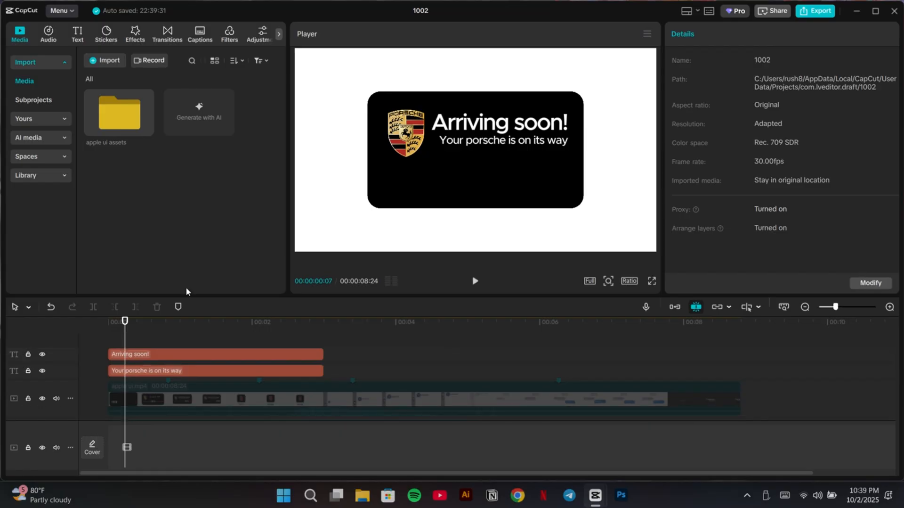
pyautogui.click(487, 141)
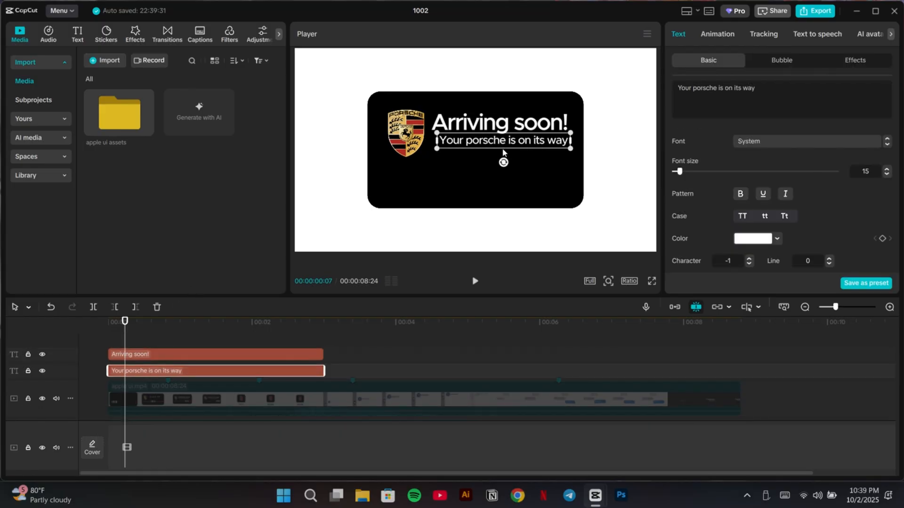
pyautogui.moveTo(503, 147)
pyautogui.mouseDown()
pyautogui.moveTo(486, 146)
pyautogui.moveTo(494, 148)
pyautogui.mouseUp()
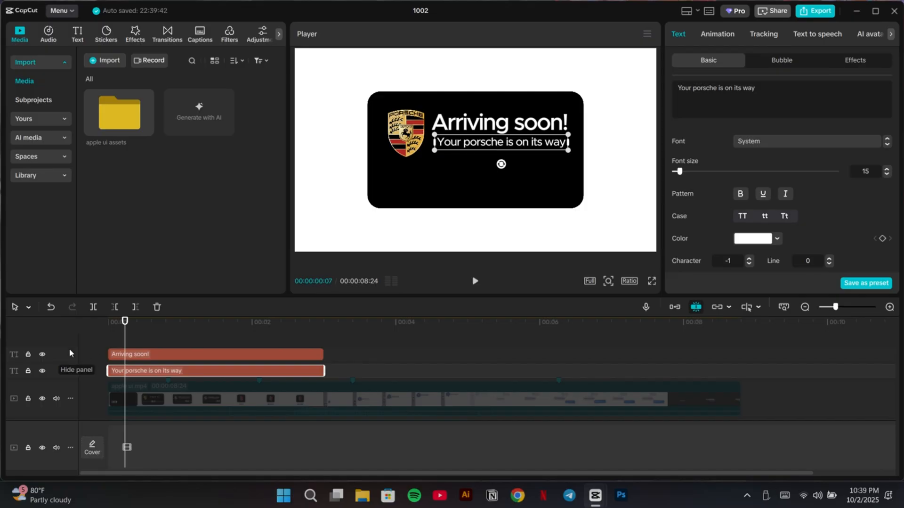
# - Examine the timeline's layer stack, checking the compound clip and the white square text clip that forms the background
pyautogui.click(134, 340)
pyautogui.click(103, 335)
pyautogui.scroll(-3, 157, 358)
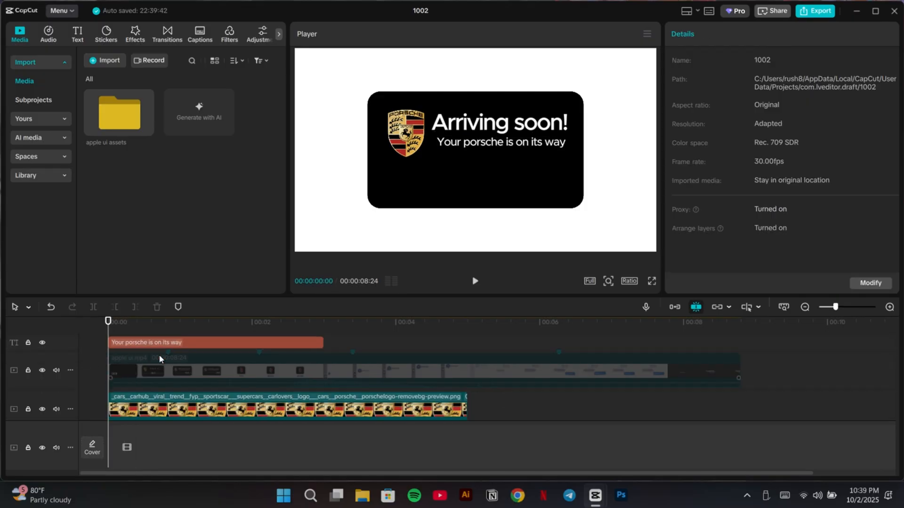
pyautogui.scroll(1, 154, 360)
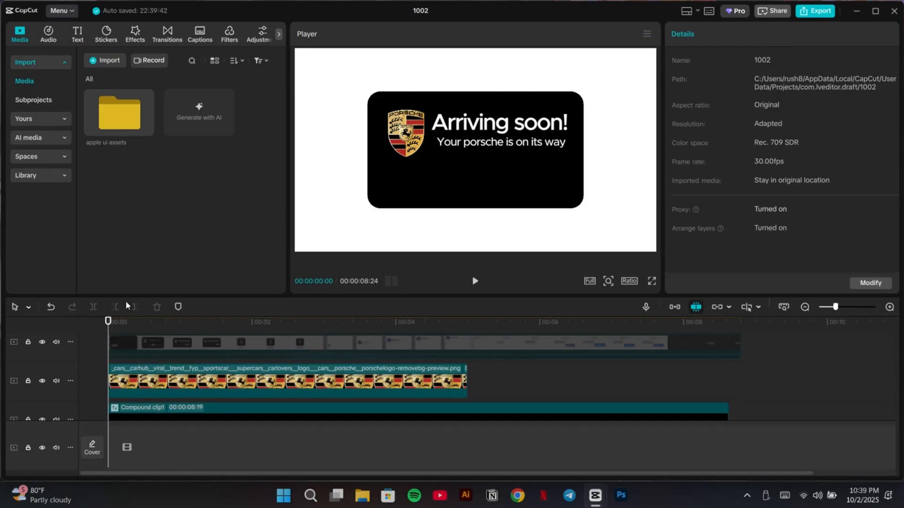
pyautogui.click(79, 37)
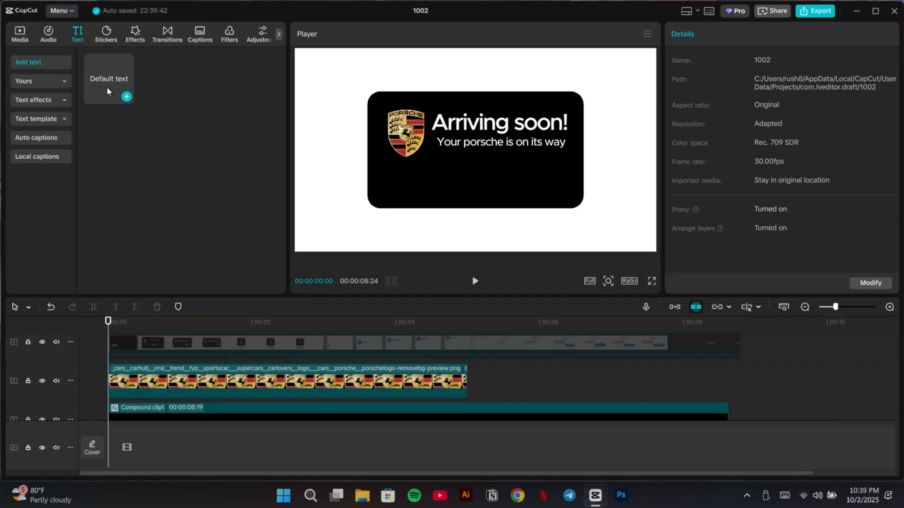
pyautogui.click(126, 97)
pyautogui.scroll(-2, 145, 368)
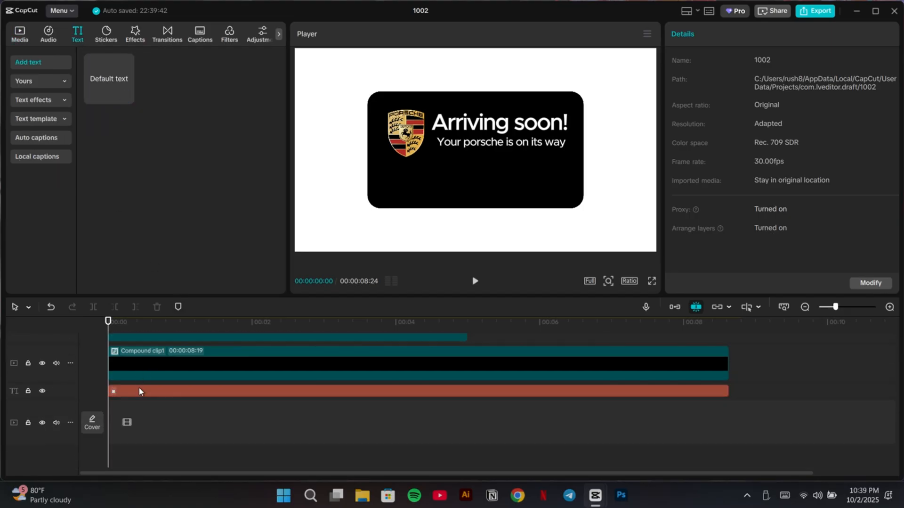
pyautogui.click(140, 392)
pyautogui.click(114, 369)
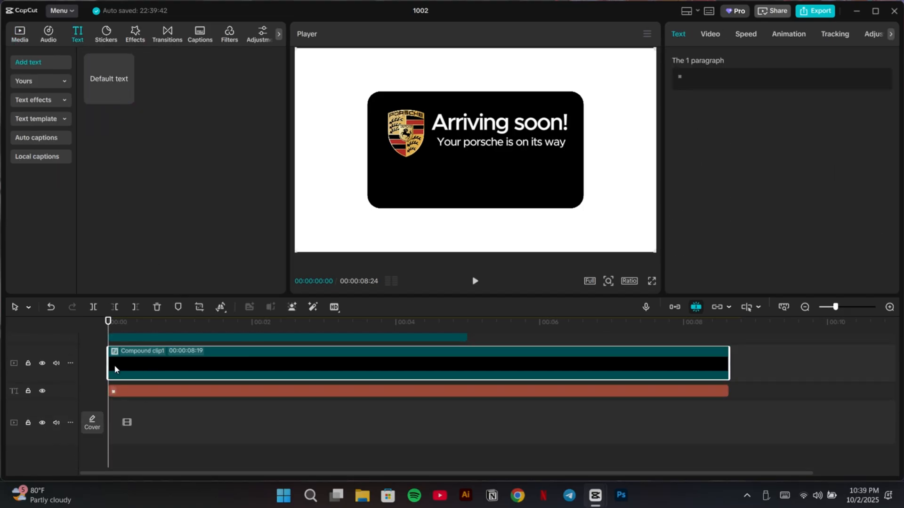
pyautogui.click(128, 389)
pyautogui.click(127, 393)
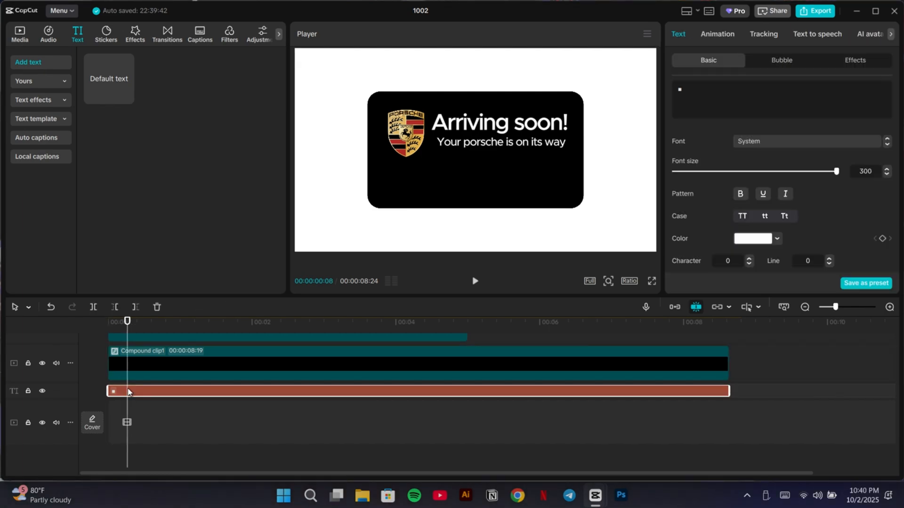
# - Add a default text clip aligned to the timeline start and replace its wording with a solid square symbol (■)
pyautogui.click(126, 96)
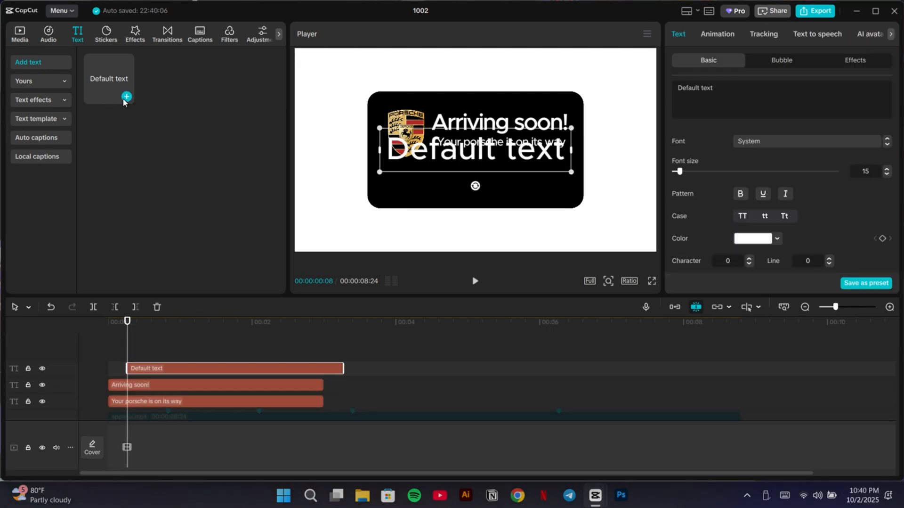
pyautogui.moveTo(156, 365); pyautogui.dragTo(137, 367)
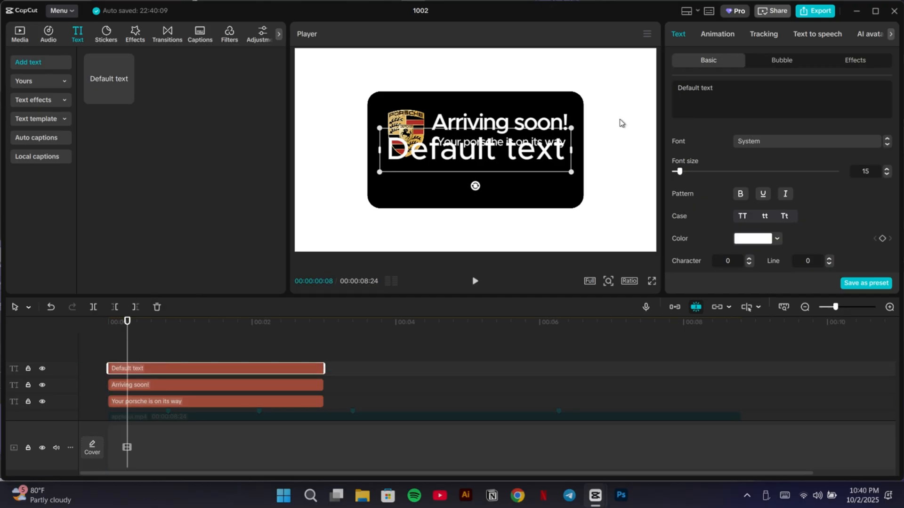
pyautogui.moveTo(728, 95); pyautogui.dragTo(648, 77)
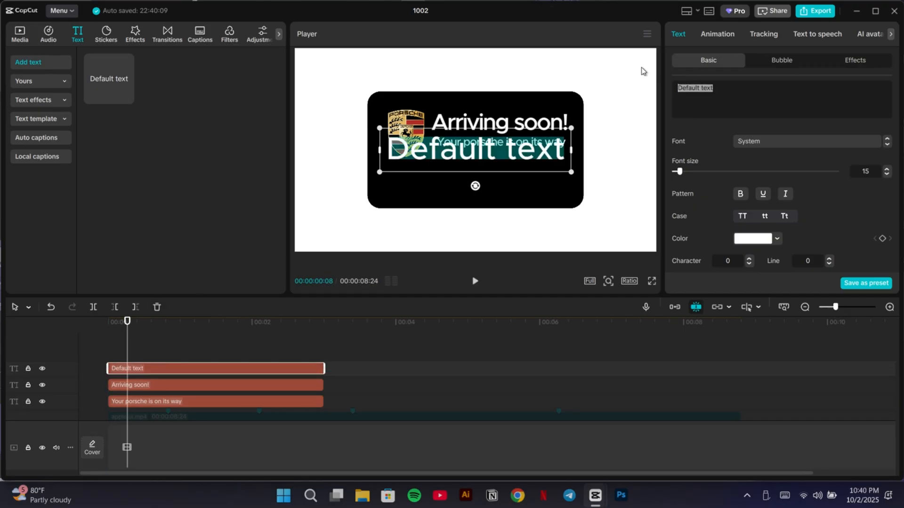
pyautogui.press('super+period')
pyautogui.click(796, 130)
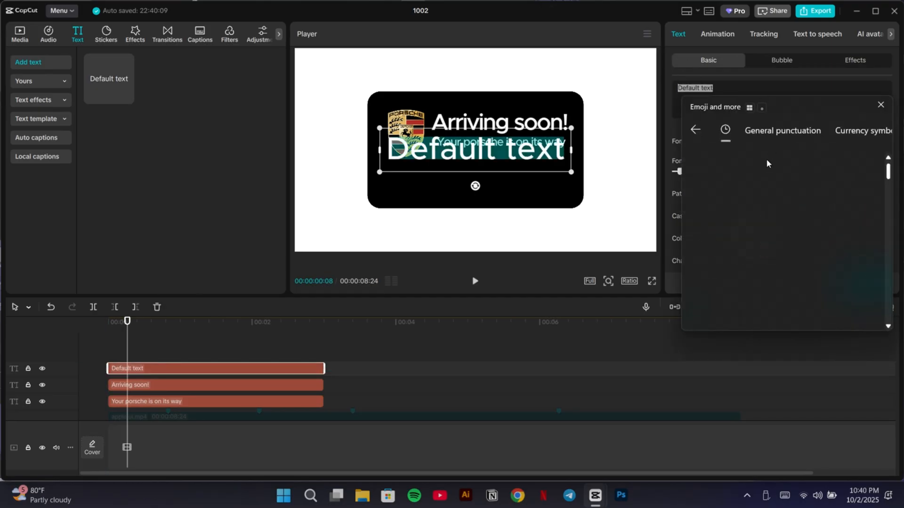
pyautogui.click(717, 199)
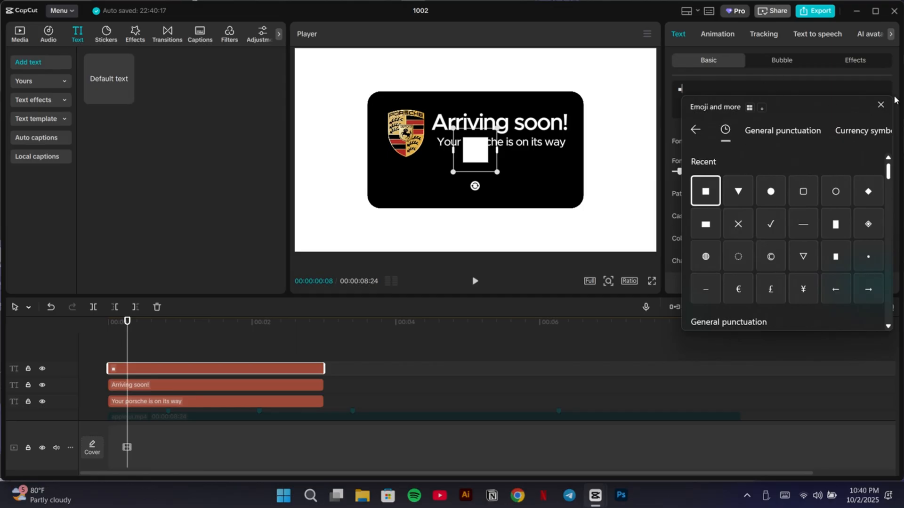
pyautogui.click(881, 105)
# - Enlarge the white square to font size 207 and duplicate it onto a new track above, aligned to the timeline start
pyautogui.moveTo(745, 172); pyautogui.dragTo(786, 172)
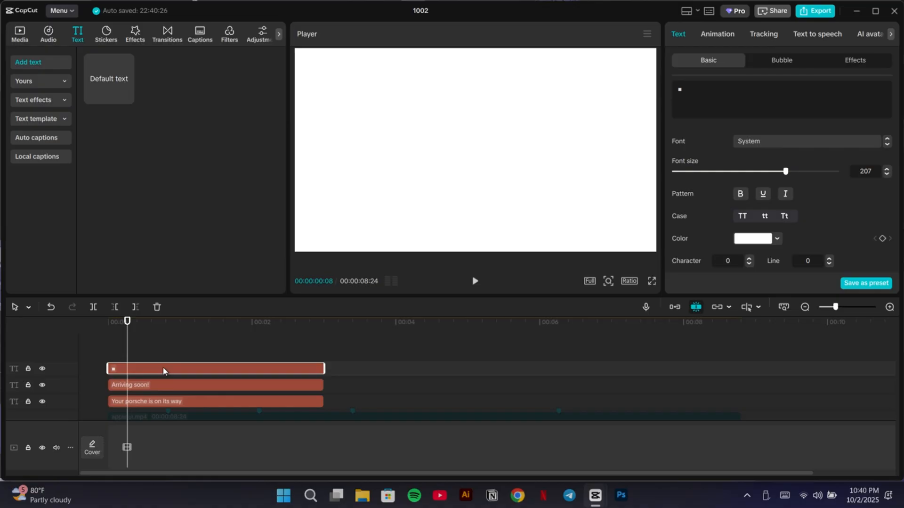
pyautogui.hotkey('ctrl', 'v')
pyautogui.moveTo(162, 370); pyautogui.dragTo(143, 370)
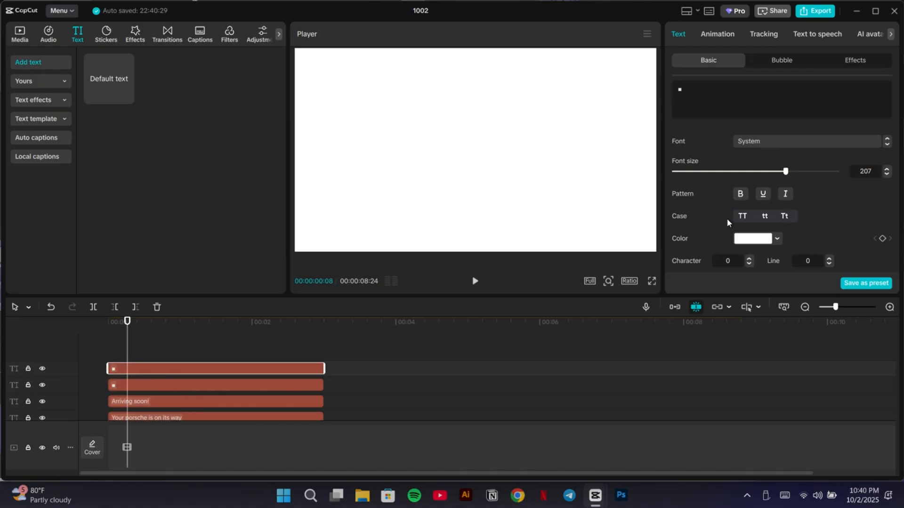
# - Recolor the upper square copy black (000000) and set its font size to 252
pyautogui.click(759, 241)
pyautogui.click(779, 385)
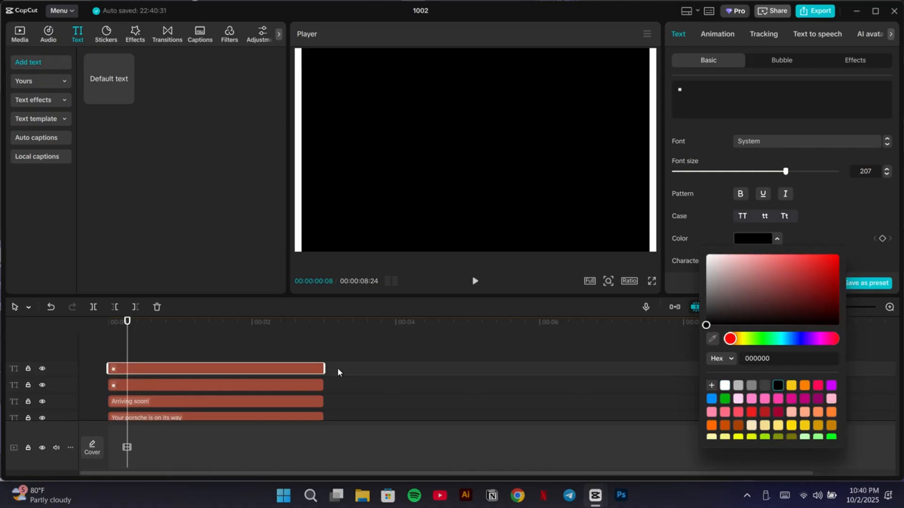
pyautogui.moveTo(786, 171); pyautogui.dragTo(810, 171)
# - Combine the black and white square text clips into one compound clip
pyautogui.moveTo(344, 367); pyautogui.dragTo(306, 386)
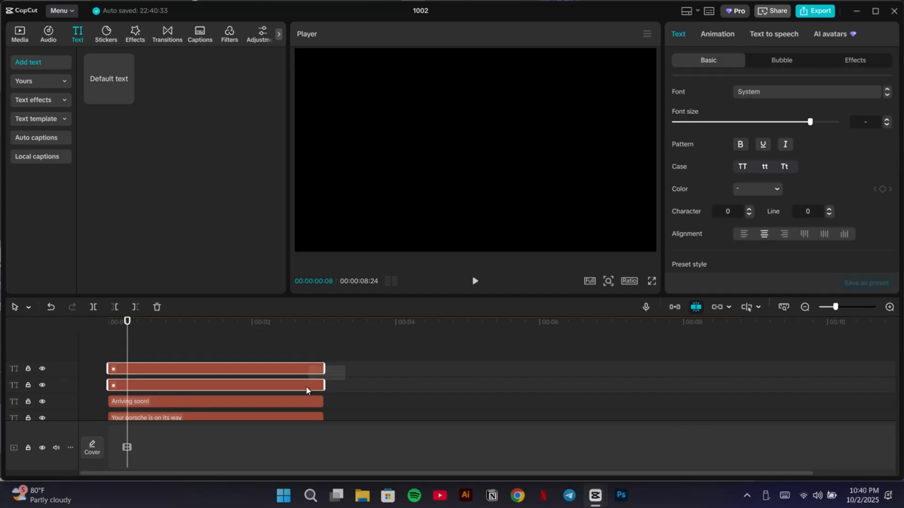
pyautogui.rightClick(303, 386)
pyautogui.click(332, 355)
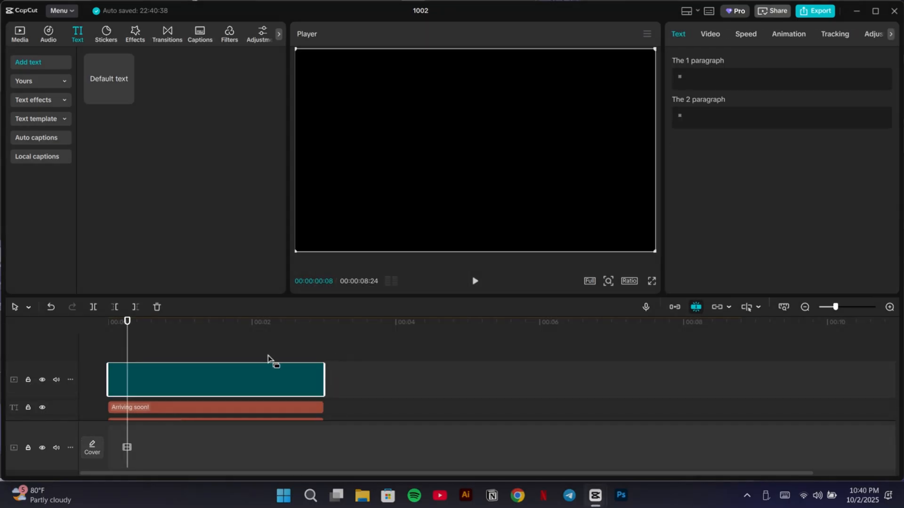
# - Open the new compound clip's contents and reorder the layers so the white square lies above the black one
pyautogui.doubleClick(183, 381)
pyautogui.click(168, 386)
pyautogui.click(183, 369)
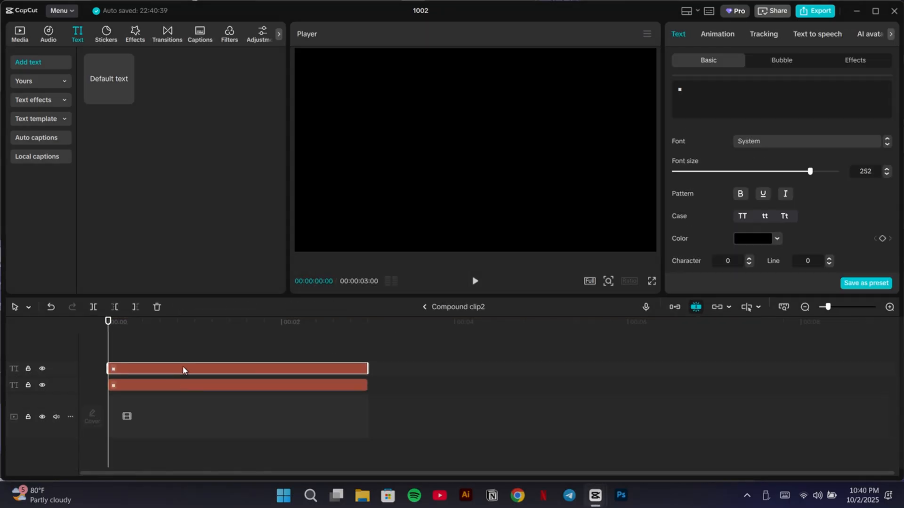
pyautogui.click(218, 387)
pyautogui.click(218, 368)
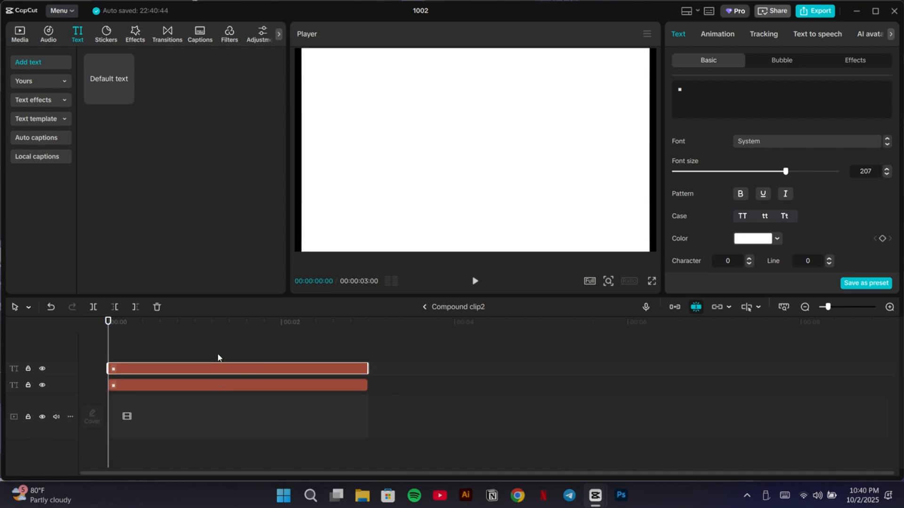
# - Give the white square the "Showi...Right" In animation with a duration of 2.8 s
pyautogui.click(718, 35)
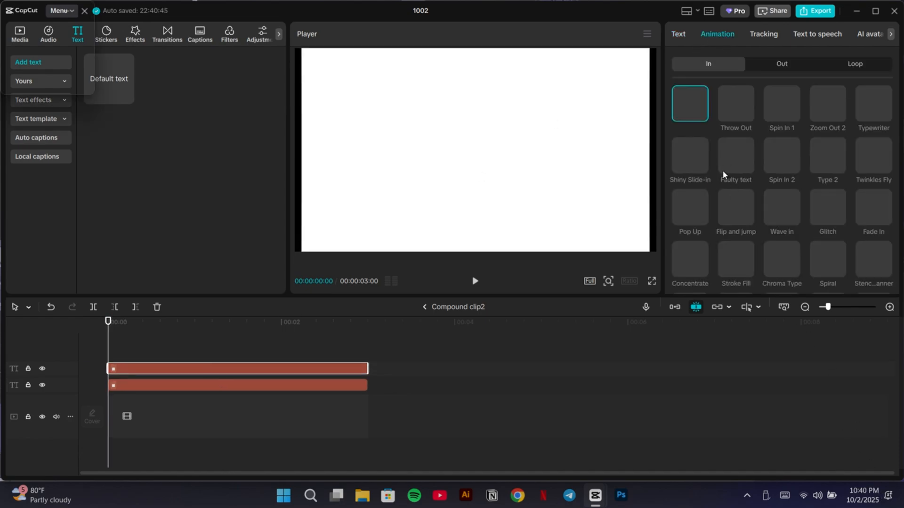
pyautogui.scroll(-2, 722, 170)
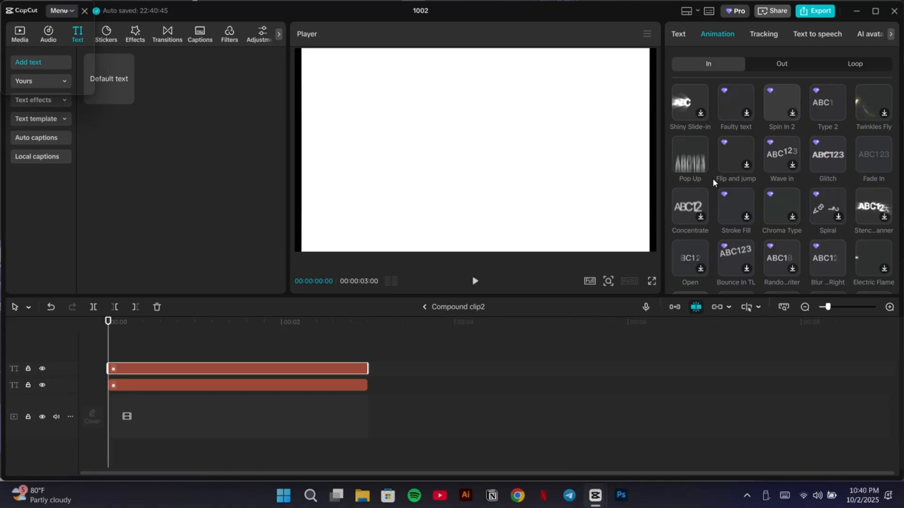
pyautogui.scroll(2, 712, 179)
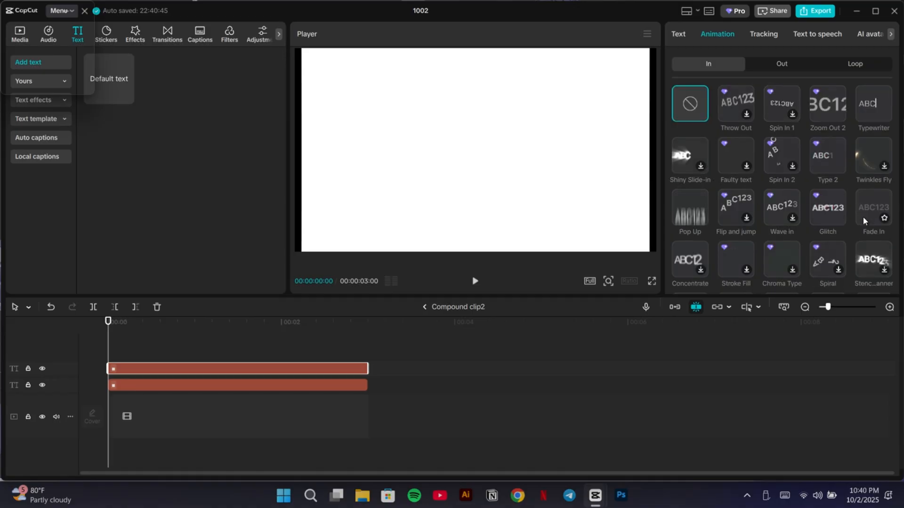
pyautogui.click(825, 162)
pyautogui.click(868, 113)
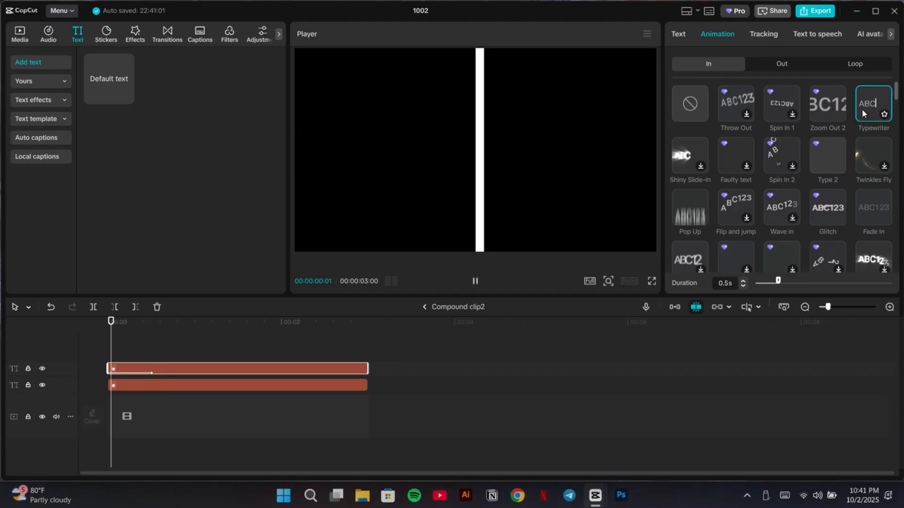
pyautogui.scroll(-4, 759, 206)
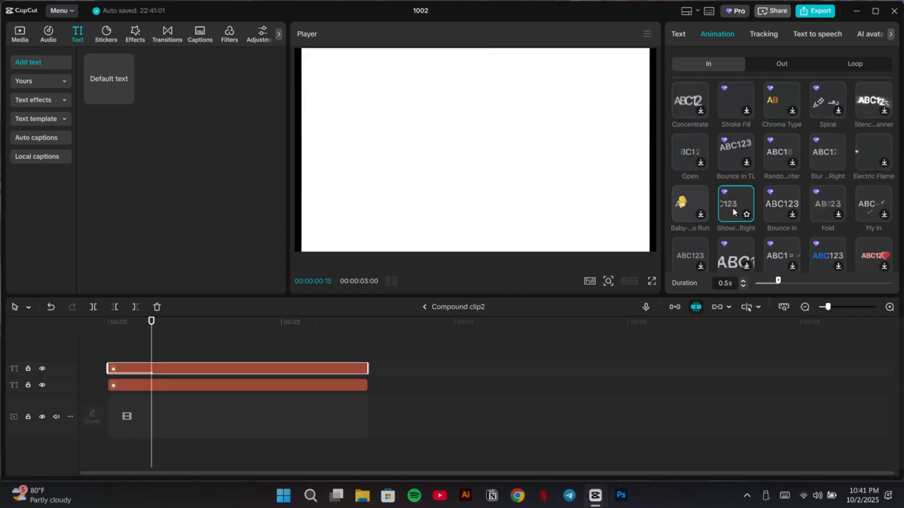
pyautogui.click(816, 281)
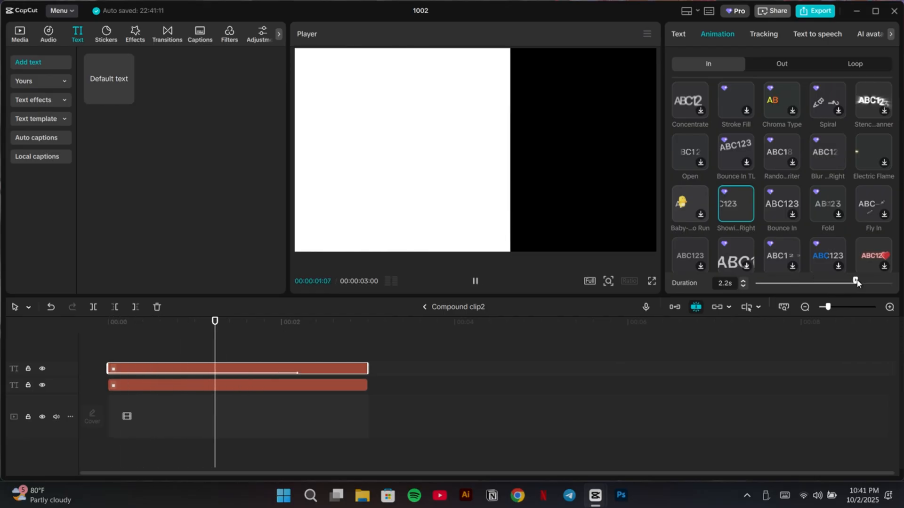
pyautogui.click(881, 281)
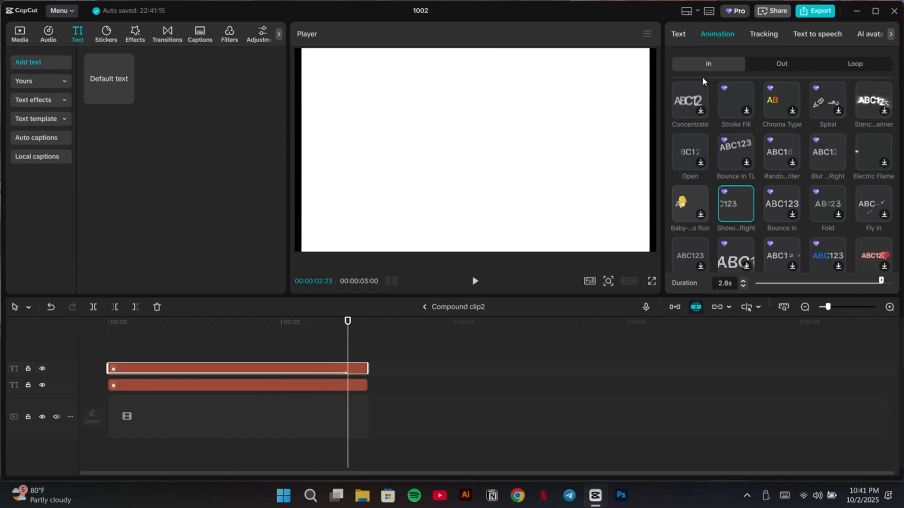
# - Set the white square's font size to 300 and play the reveal from the start to check it
pyautogui.click(680, 34)
pyautogui.moveTo(779, 178); pyautogui.dragTo(820, 180)
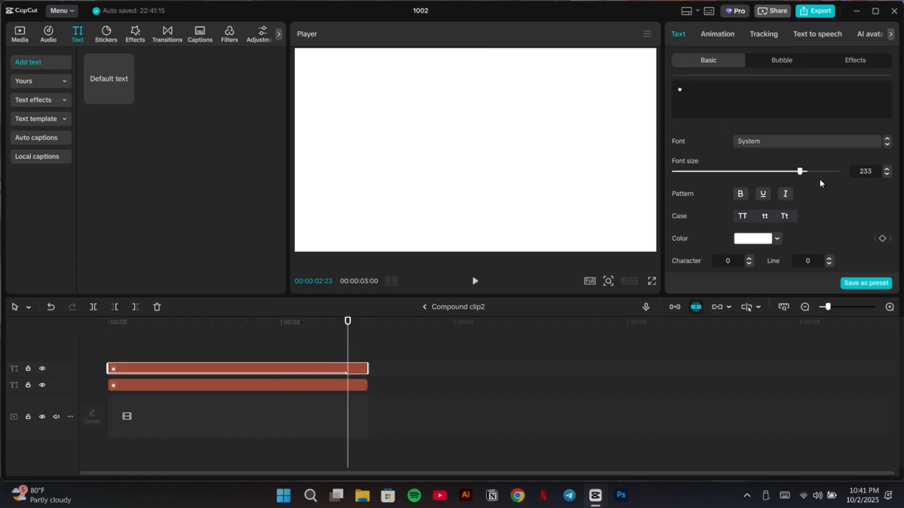
pyautogui.moveTo(344, 351); pyautogui.dragTo(107, 351)
pyautogui.click(476, 281)
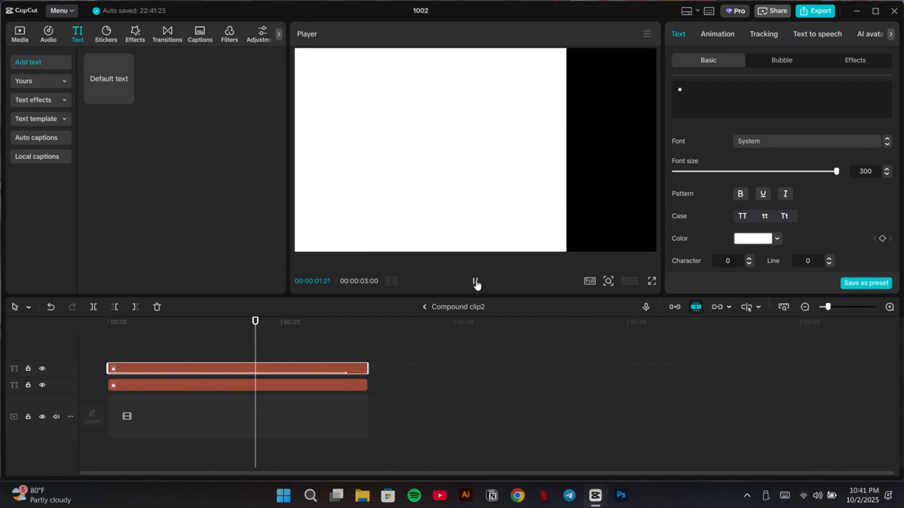
# - Return to the main timeline, cut off the first 29 frames of Compound clip2, and align it to the timeline start
pyautogui.click(424, 307)
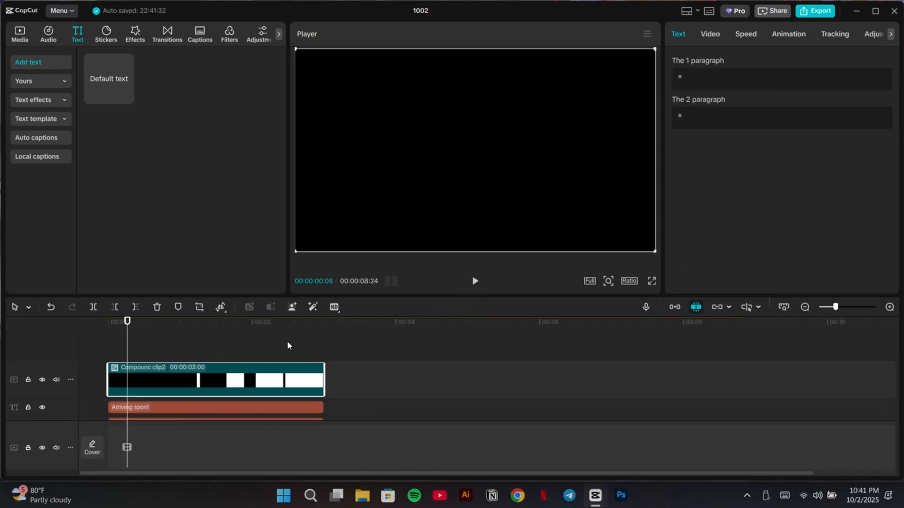
pyautogui.moveTo(124, 355); pyautogui.dragTo(177, 351)
pyautogui.click(115, 307)
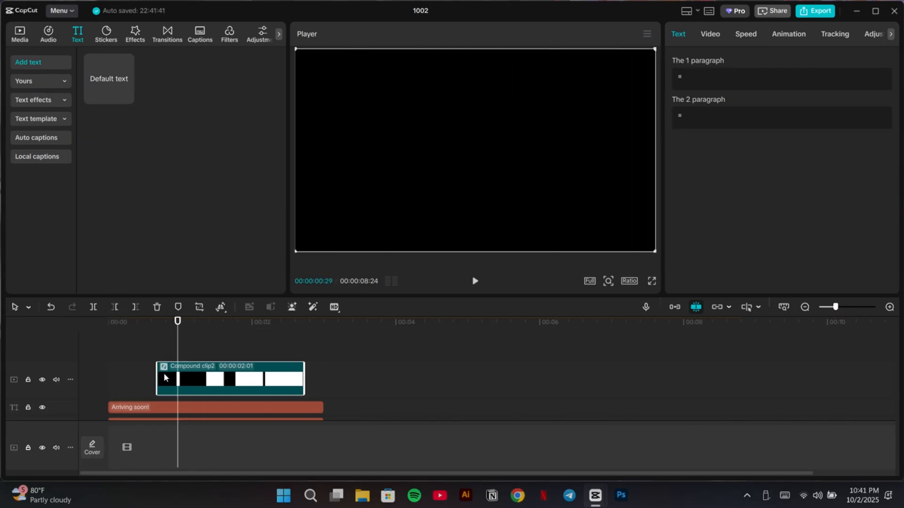
pyautogui.moveTo(180, 352); pyautogui.dragTo(108, 339)
# - Add a rectangle mask to Compound clip2 and lower it to Y -107
pyautogui.click(708, 35)
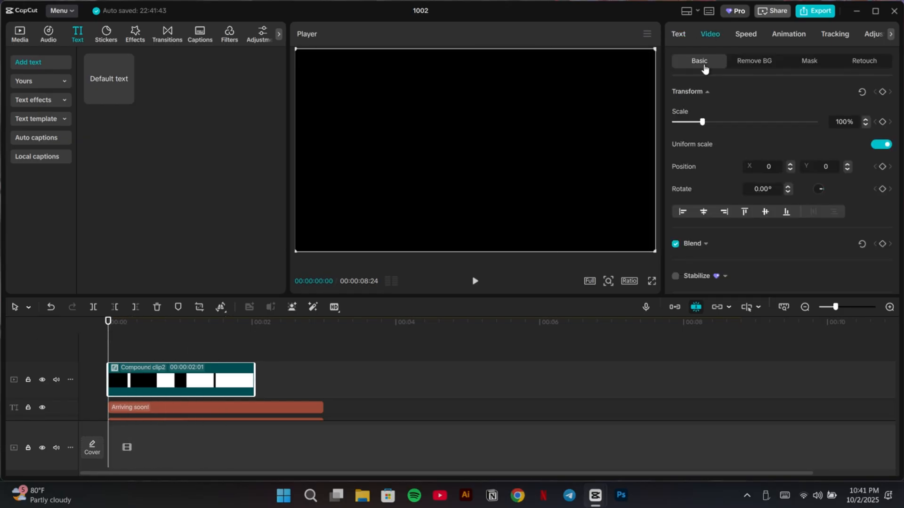
pyautogui.click(811, 60)
pyautogui.click(678, 113)
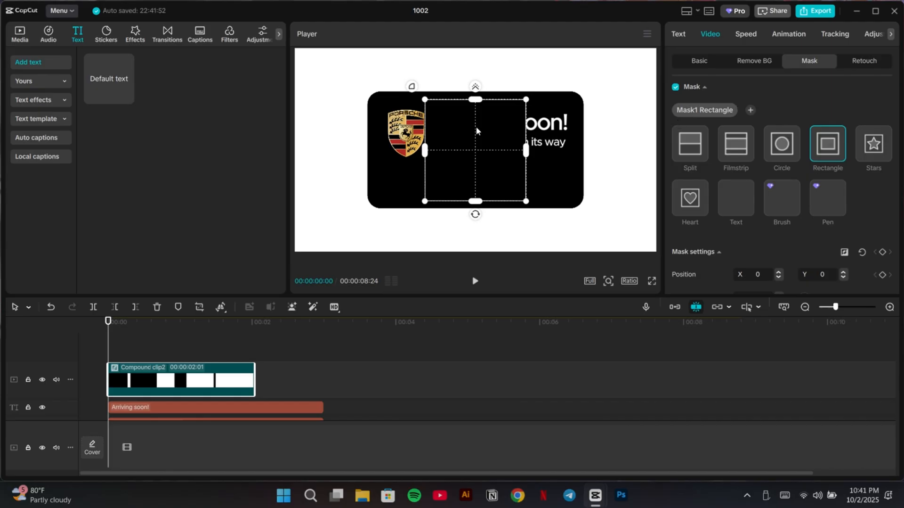
pyautogui.moveTo(477, 104); pyautogui.dragTo(476, 124)
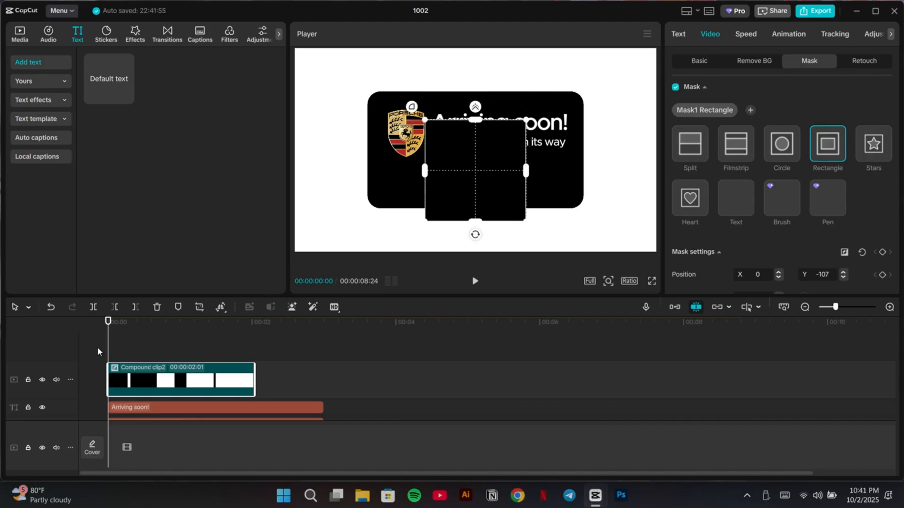
# - With the white fill showing at 1 s, reshape the mask into a thin, wide progress bar and lower it to Y -149 beneath the subtitle
pyautogui.moveTo(108, 322); pyautogui.dragTo(180, 322)
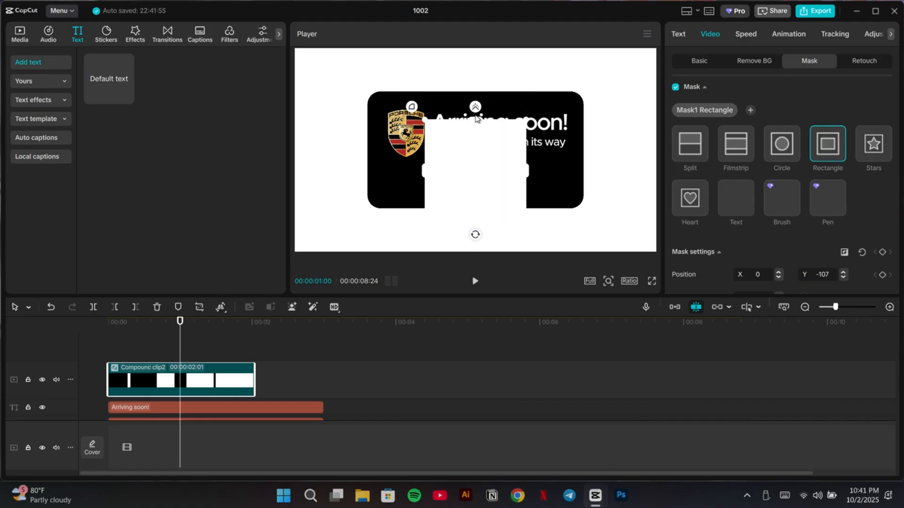
pyautogui.moveTo(477, 121); pyautogui.dragTo(562, 173)
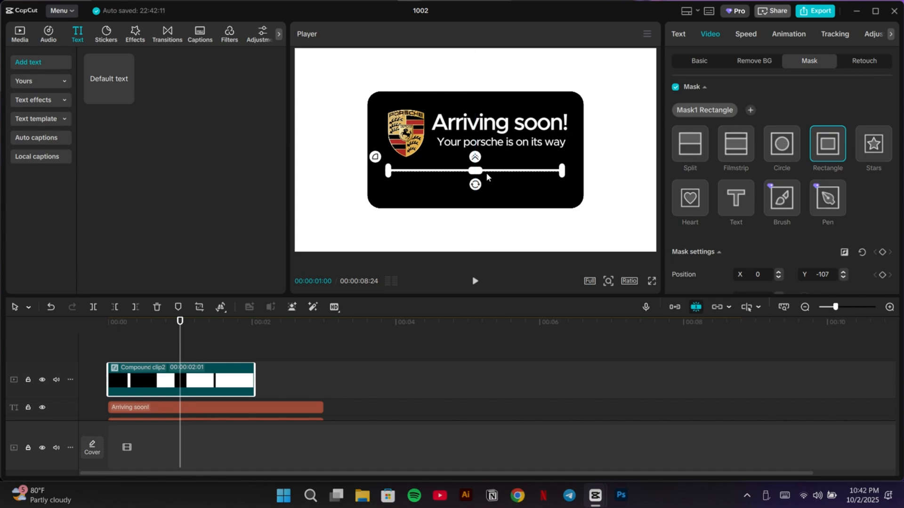
pyautogui.moveTo(477, 171)
pyautogui.mouseDown()
pyautogui.moveTo(496, 171)
pyautogui.moveTo(476, 177)
pyautogui.moveTo(479, 171)
pyautogui.moveTo(481, 179)
pyautogui.mouseUp()
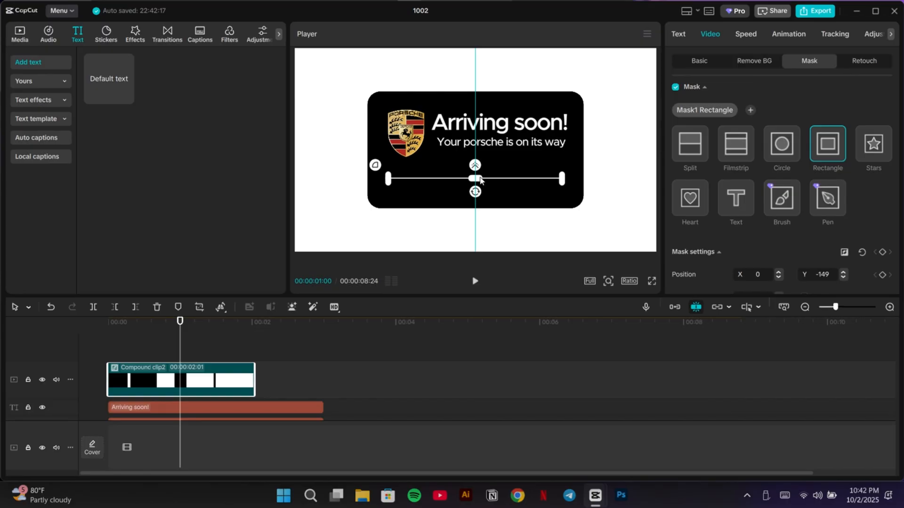
# - Duplicate the white background square's text clip at the timeline start and move the copy to a track above Compound clip2
pyautogui.click(169, 346)
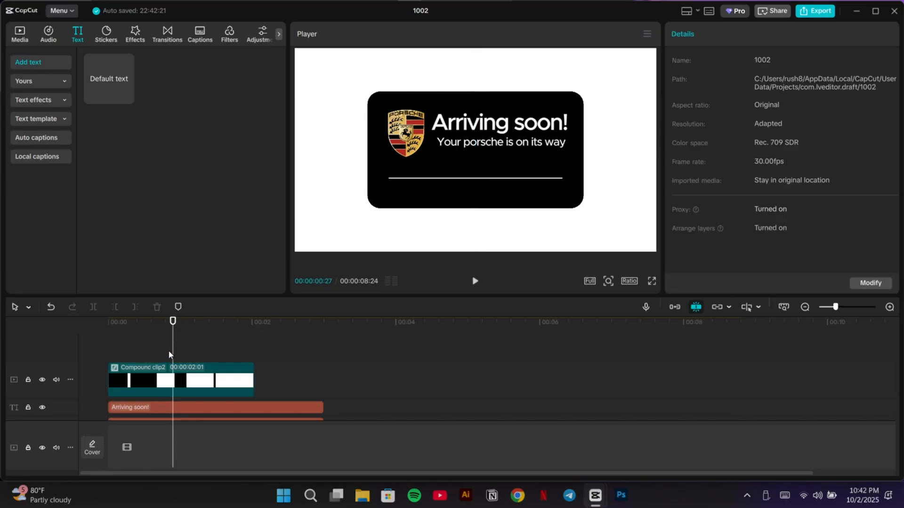
pyautogui.moveTo(172, 352); pyautogui.dragTo(95, 329)
pyautogui.scroll(-2, 152, 393)
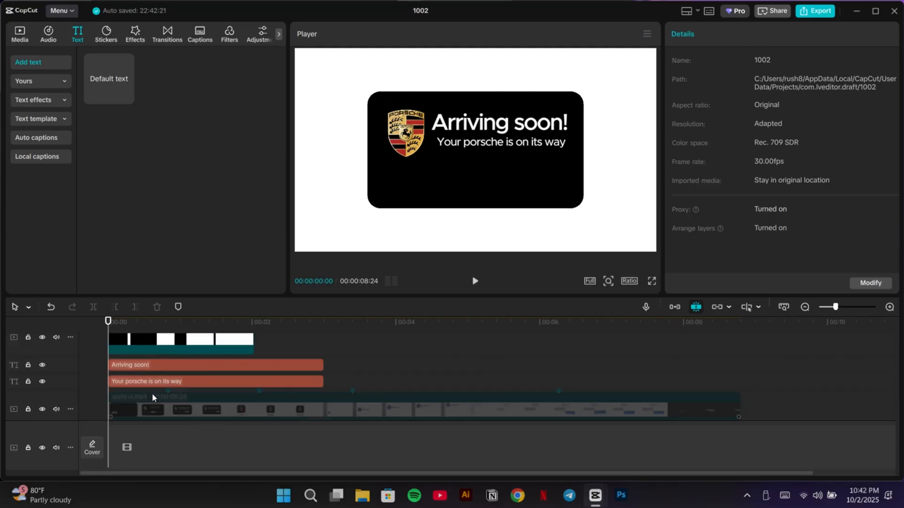
pyautogui.scroll(-4, 150, 387)
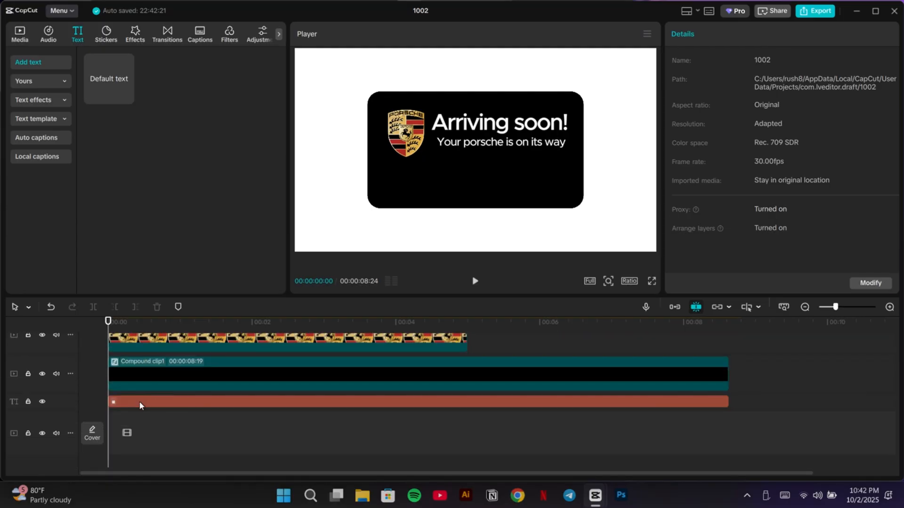
pyautogui.click(140, 406)
pyautogui.rightClick(137, 405)
pyautogui.click(161, 245)
pyautogui.scroll(5, 148, 373)
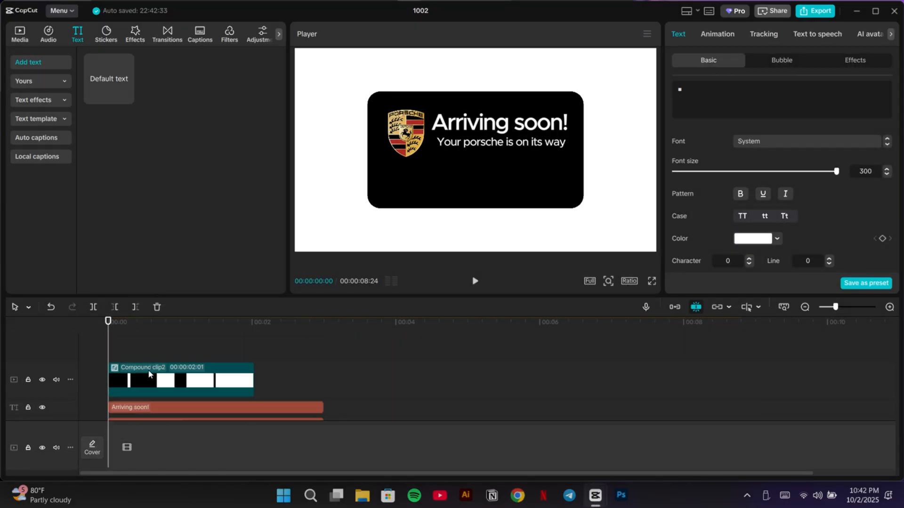
pyautogui.rightClick(140, 339)
pyautogui.click(158, 349)
pyautogui.scroll(-2, 165, 372)
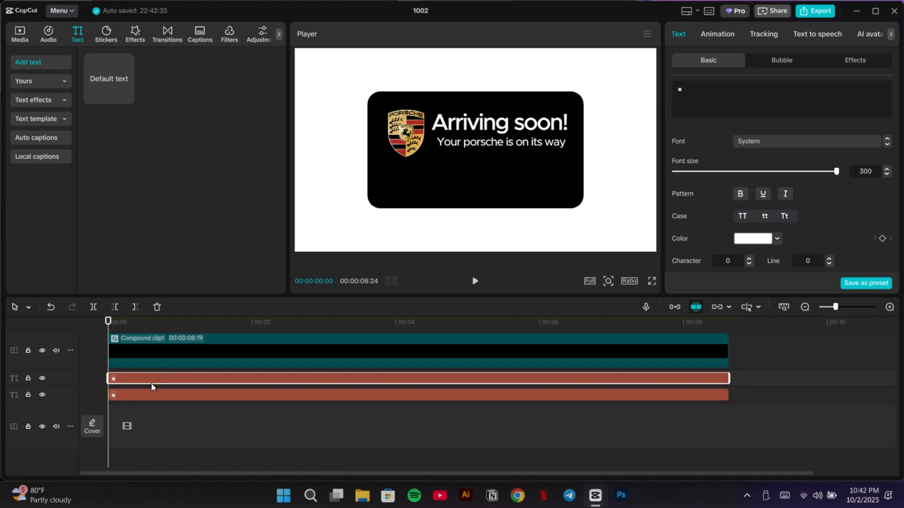
pyautogui.moveTo(151, 382); pyautogui.dragTo(141, 340)
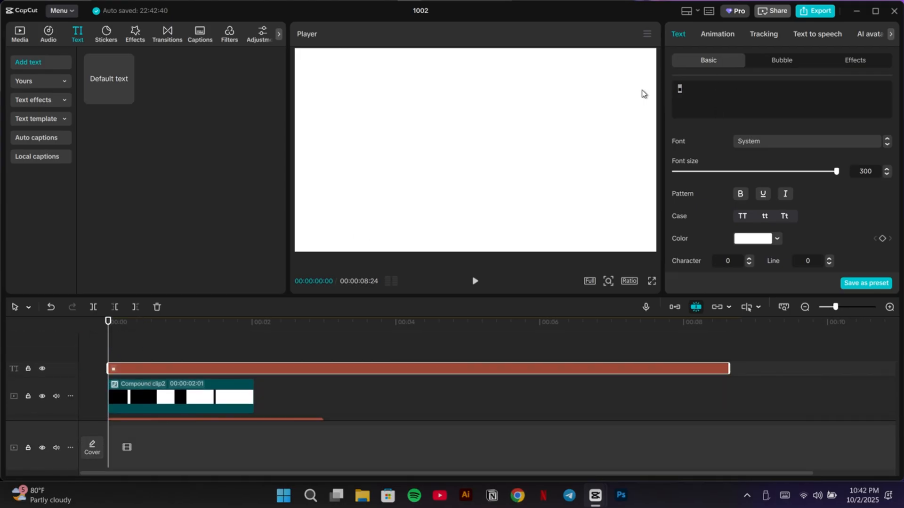
# - Replace the square in the copied text clip with a filled circle symbol and colour it red (EC1D1D)
pyautogui.press('super+period')
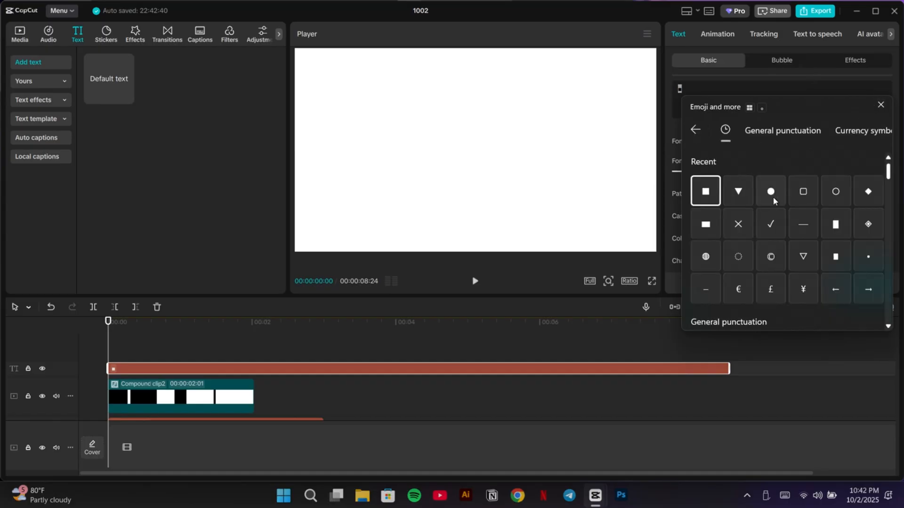
pyautogui.click(772, 195)
pyautogui.click(881, 105)
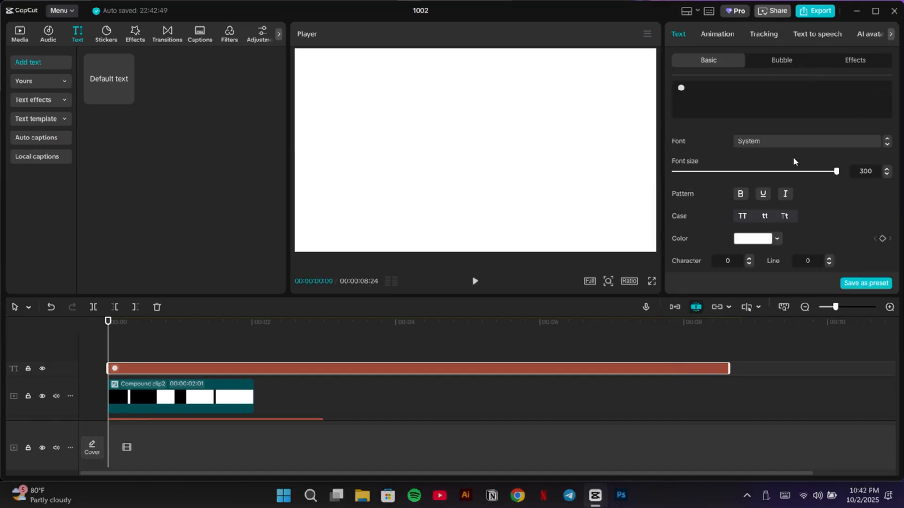
pyautogui.click(742, 240)
pyautogui.click(751, 411)
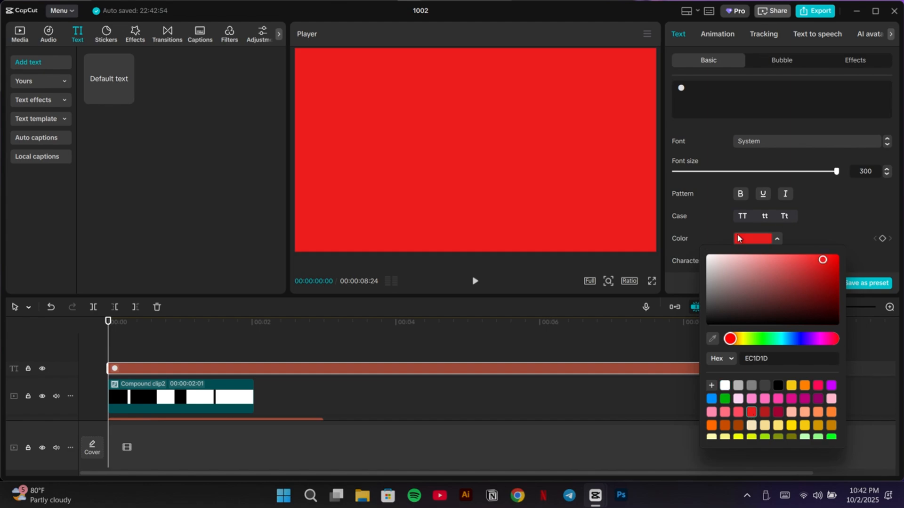
pyautogui.click(737, 233)
# - Set the red circle's font size to 12, then shrink it and place it on the right end of the progress bar
pyautogui.moveTo(756, 171); pyautogui.dragTo(675, 172)
pyautogui.click(185, 403)
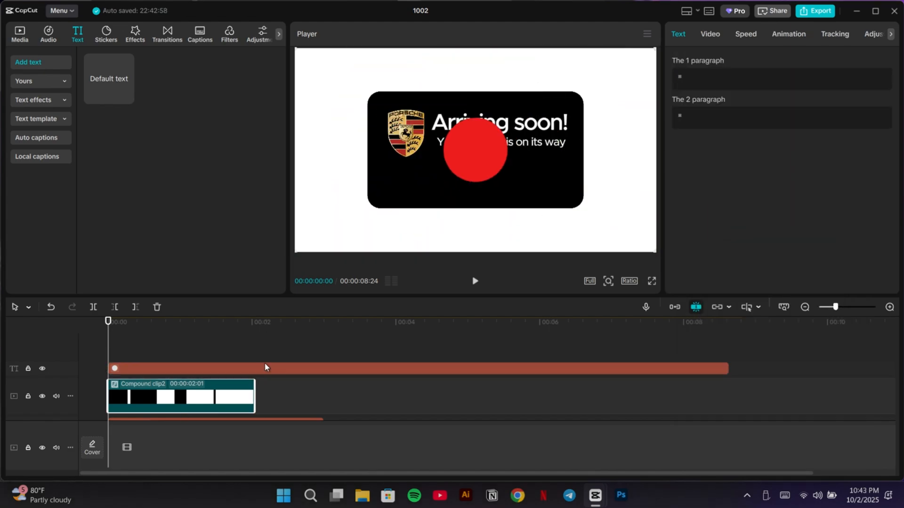
pyautogui.moveTo(105, 353); pyautogui.dragTo(170, 362)
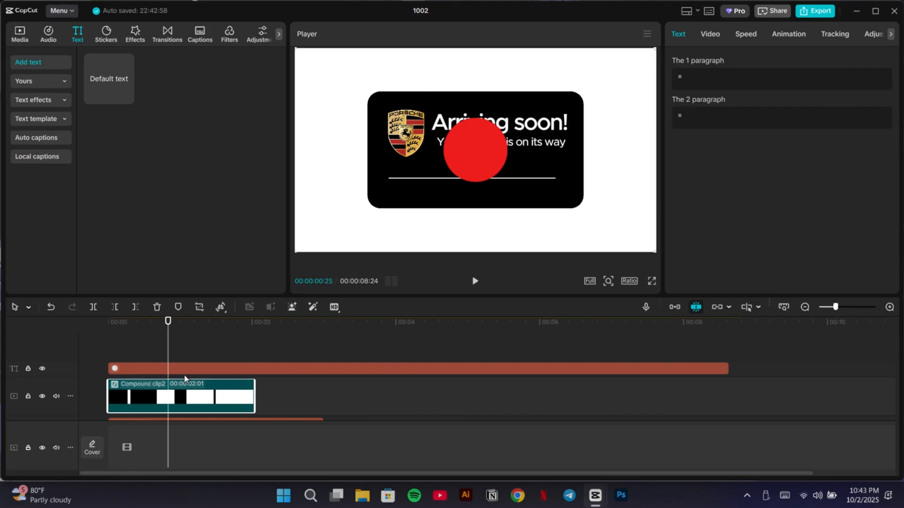
pyautogui.click(203, 365)
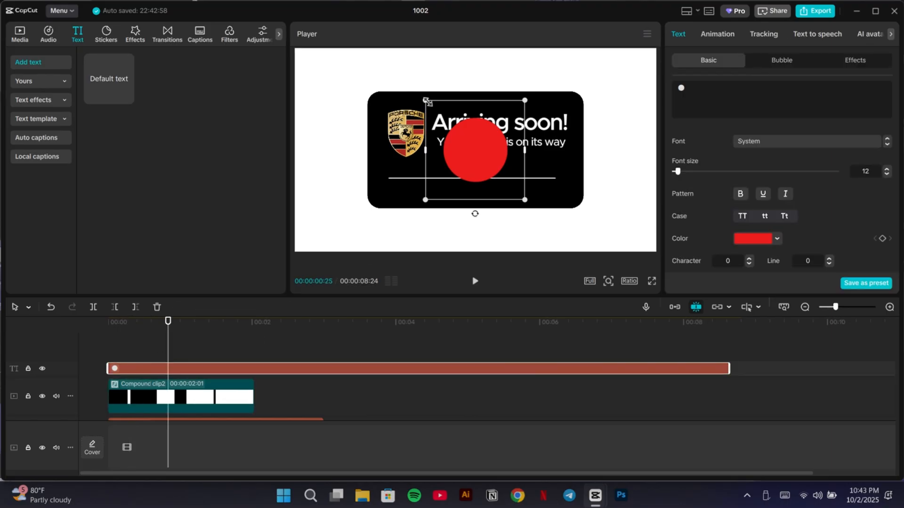
pyautogui.moveTo(426, 100); pyautogui.dragTo(466, 144)
pyautogui.moveTo(471, 161); pyautogui.dragTo(546, 187)
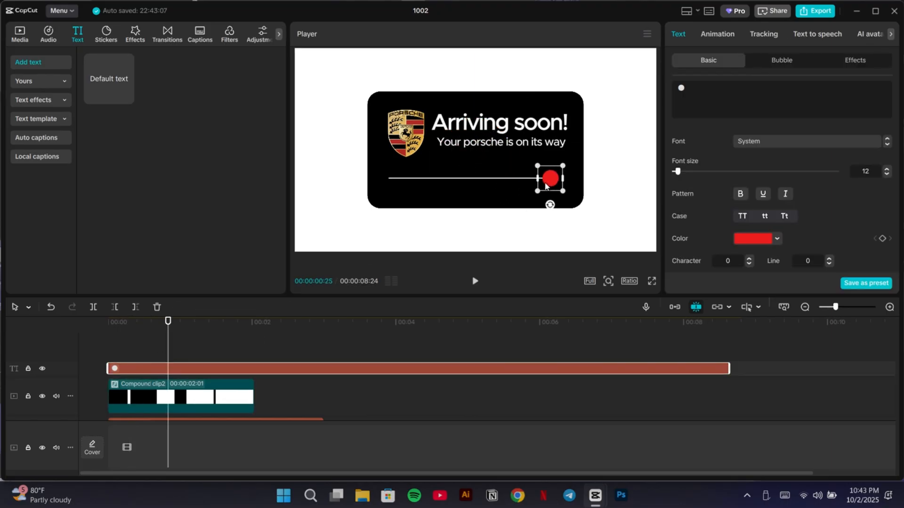
pyautogui.click(154, 345)
pyautogui.moveTo(149, 355); pyautogui.dragTo(175, 372)
pyautogui.click(210, 369)
pyautogui.moveTo(551, 182); pyautogui.dragTo(556, 182)
# - Trim the red circle clip to run from about 1 s to the end of Compound clip2
pyautogui.moveTo(175, 356); pyautogui.dragTo(78, 344)
pyautogui.click(114, 307)
pyautogui.click(135, 306)
# - Move the apple ui.mp4 reference clip to a track above the red circle and scrub from the start to check the bar animation
pyautogui.scroll(-4, 141, 373)
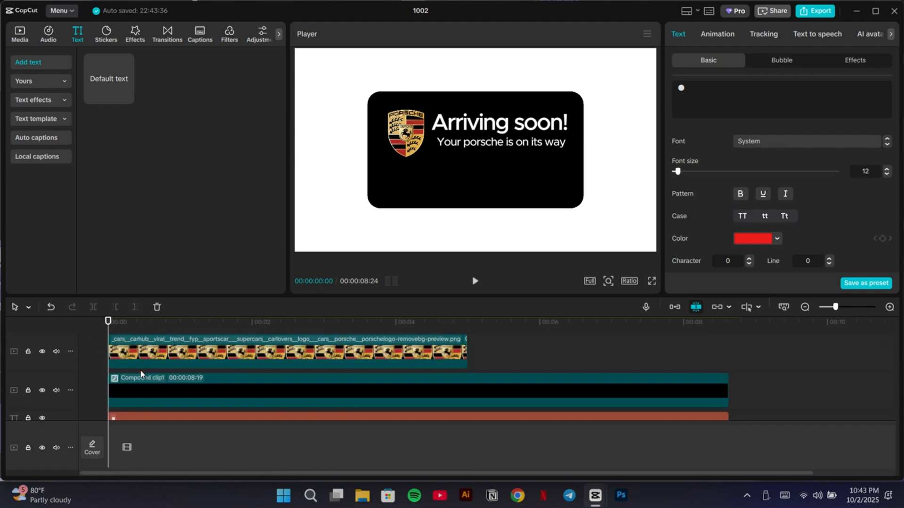
pyautogui.scroll(1, 141, 373)
pyautogui.click(162, 349)
pyautogui.scroll(1, 173, 361)
pyautogui.moveTo(185, 363)
pyautogui.mouseDown()
pyautogui.moveTo(186, 297)
pyautogui.moveTo(188, 354)
pyautogui.mouseUp()
pyautogui.scroll(-1, 196, 367)
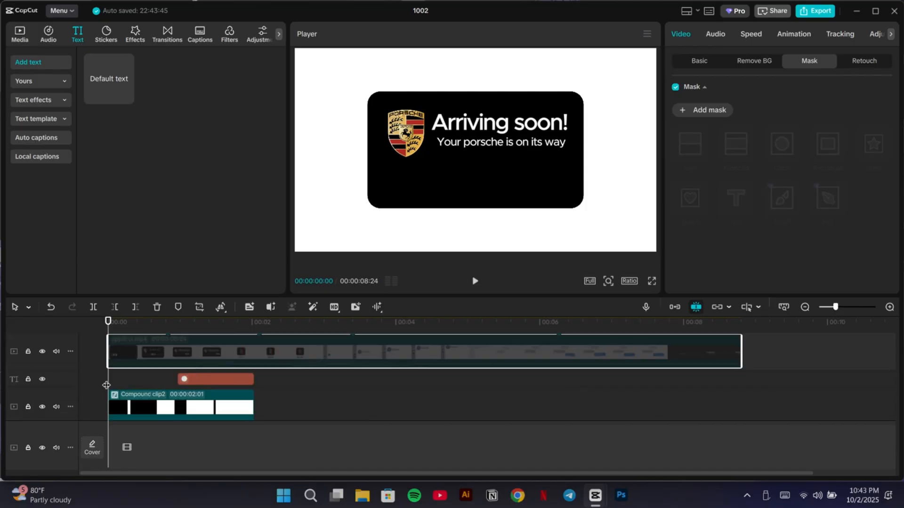
pyautogui.moveTo(107, 386); pyautogui.dragTo(195, 395)
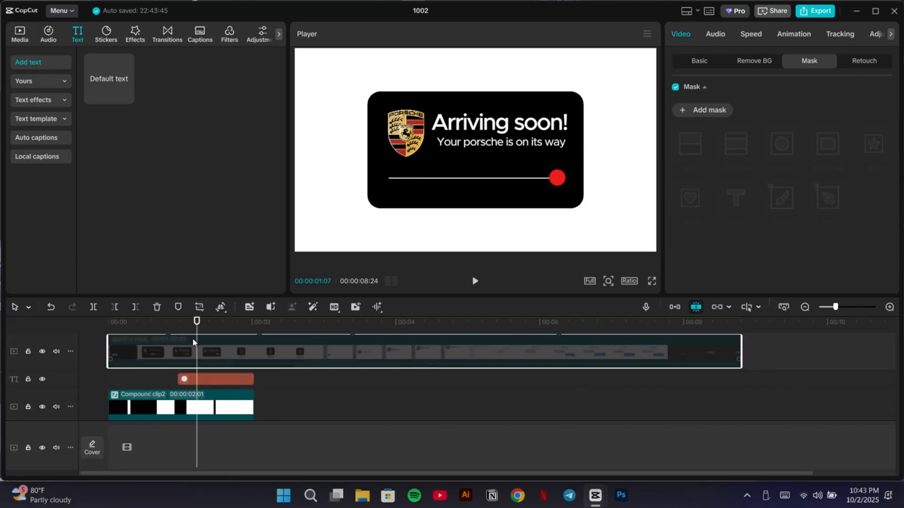
pyautogui.moveTo(196, 323); pyautogui.dragTo(96, 317)
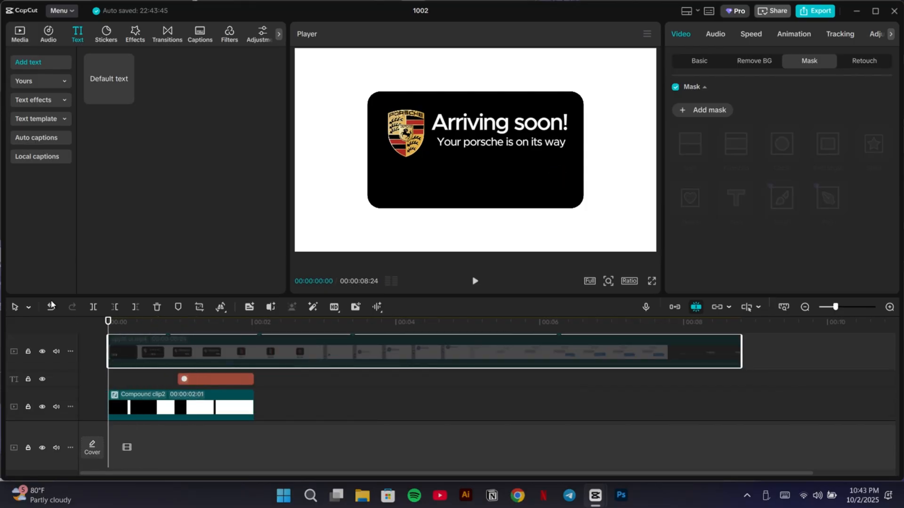
# - Import the LADA_Granta_Liftback car PNG from the Uber ads assets folder in Downloads into the project media
pyautogui.click(20, 37)
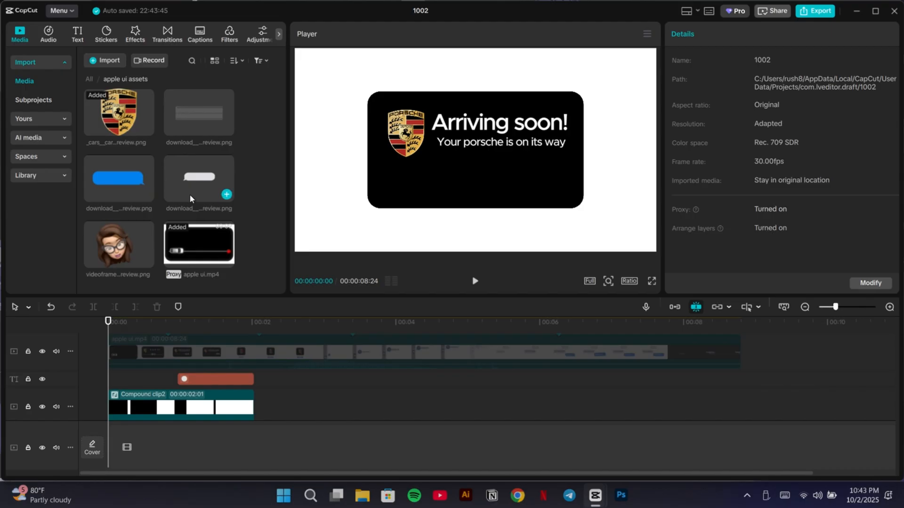
pyautogui.click(105, 61)
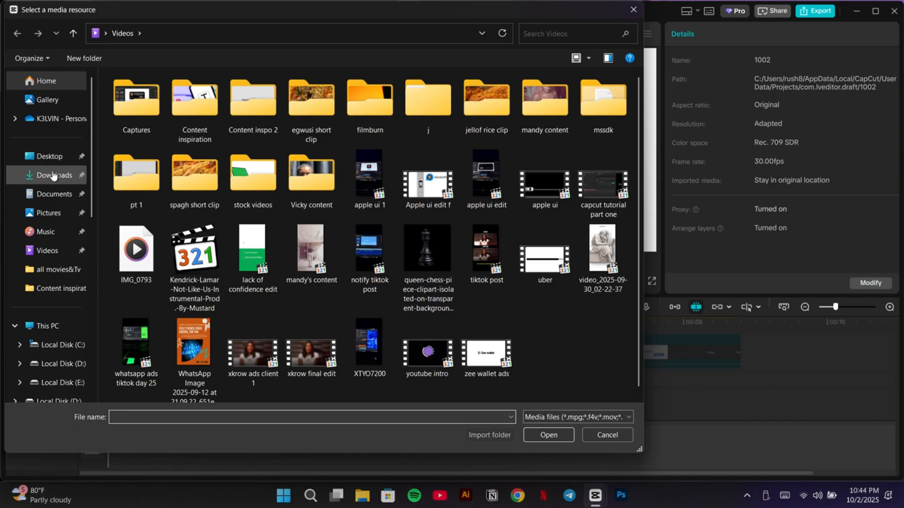
pyautogui.click(51, 175)
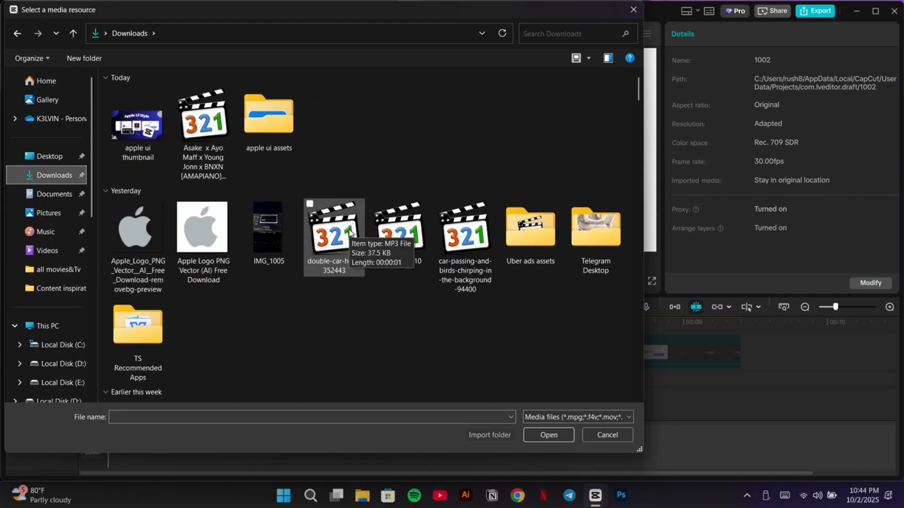
pyautogui.scroll(-15, 350, 234)
pyautogui.scroll(8, 352, 219)
pyautogui.scroll(4, 352, 126)
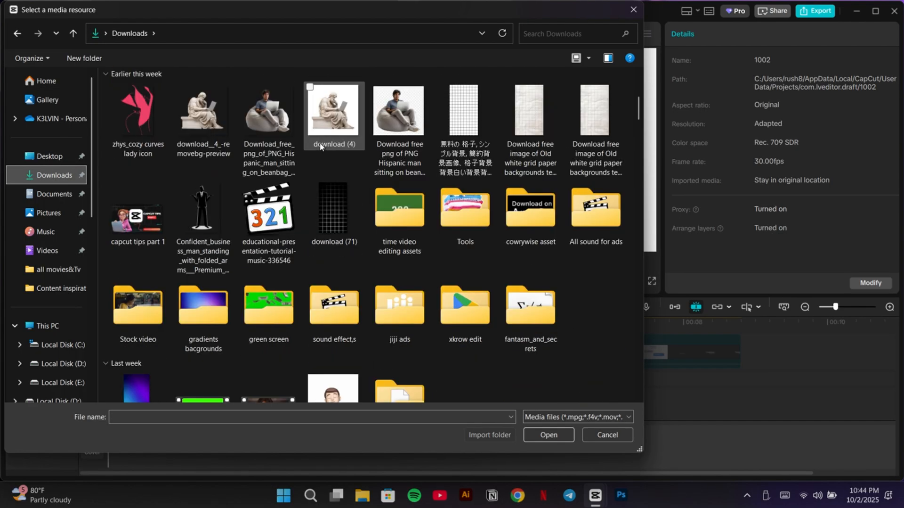
pyautogui.scroll(1, 447, 220)
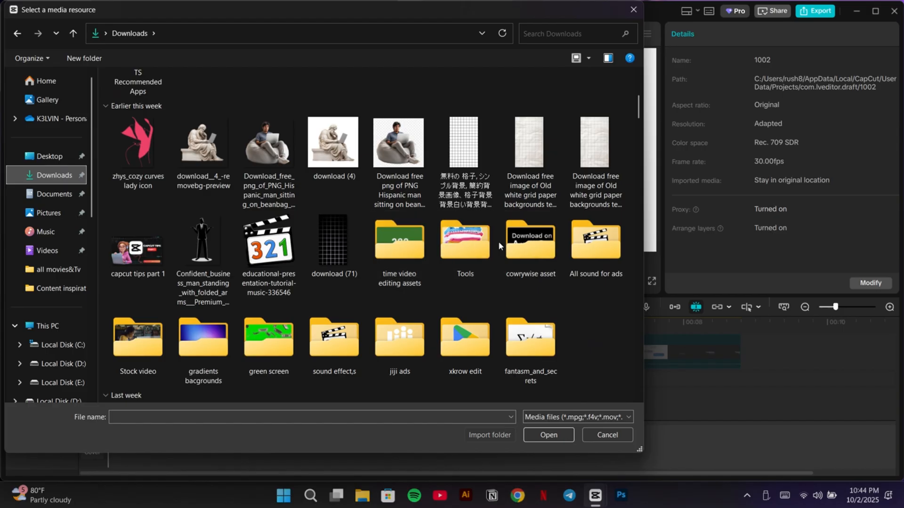
pyautogui.scroll(5, 301, 263)
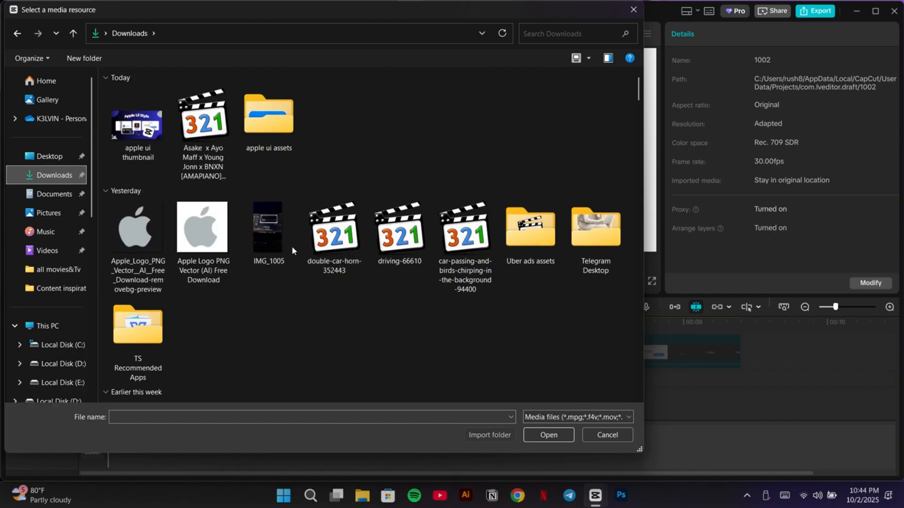
pyautogui.doubleClick(510, 249)
pyautogui.scroll(-4, 194, 284)
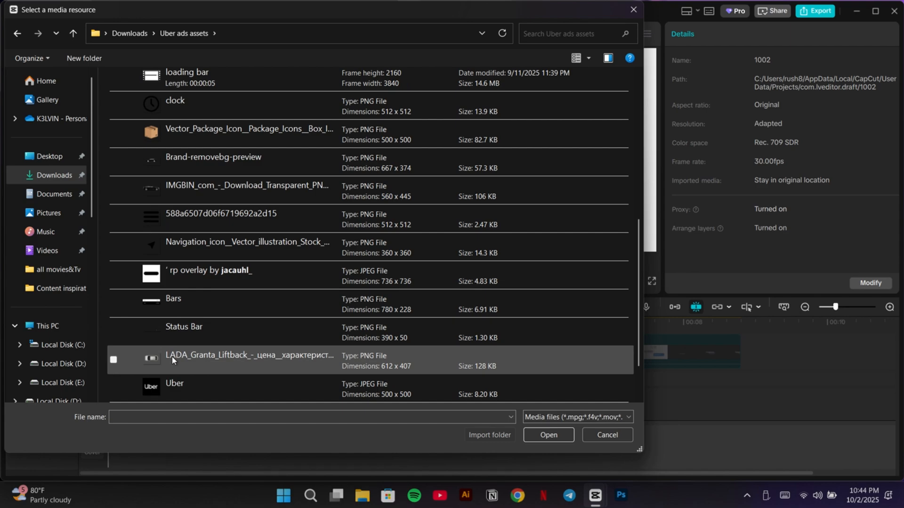
pyautogui.click(173, 360)
pyautogui.click(548, 435)
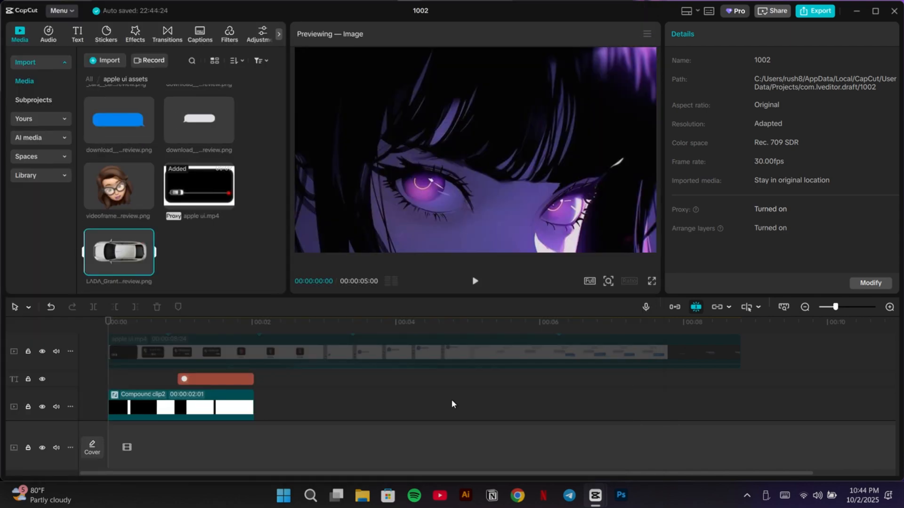
# - Add the car image at the timeline start on a track above the red circle clip and mirror it to face right
pyautogui.click(147, 268)
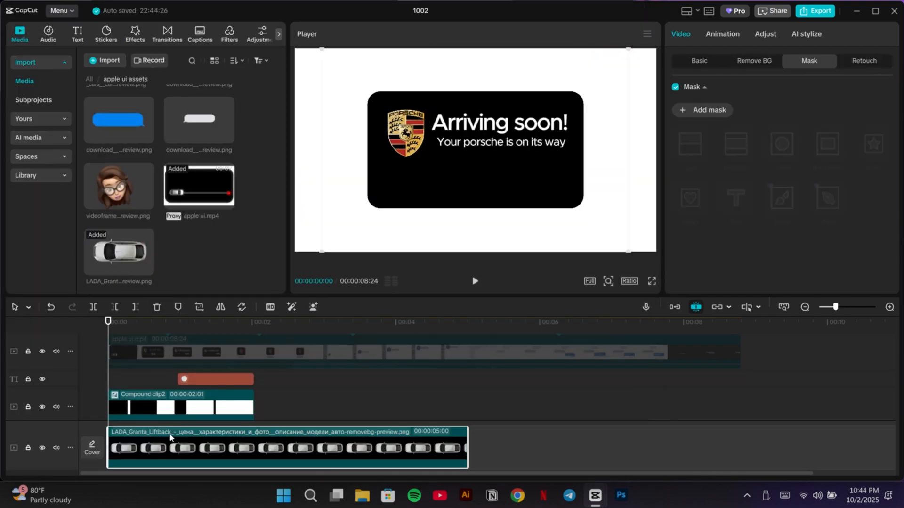
pyautogui.moveTo(163, 440); pyautogui.dragTo(146, 394)
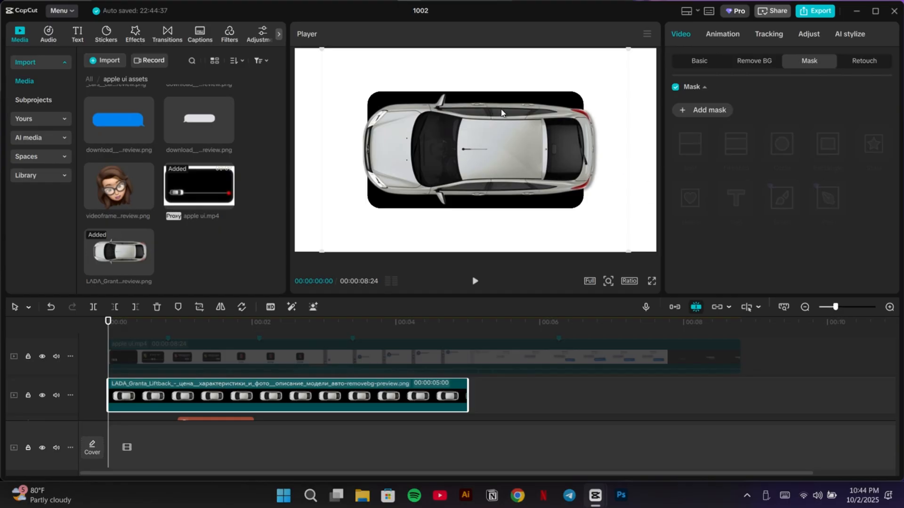
pyautogui.click(220, 307)
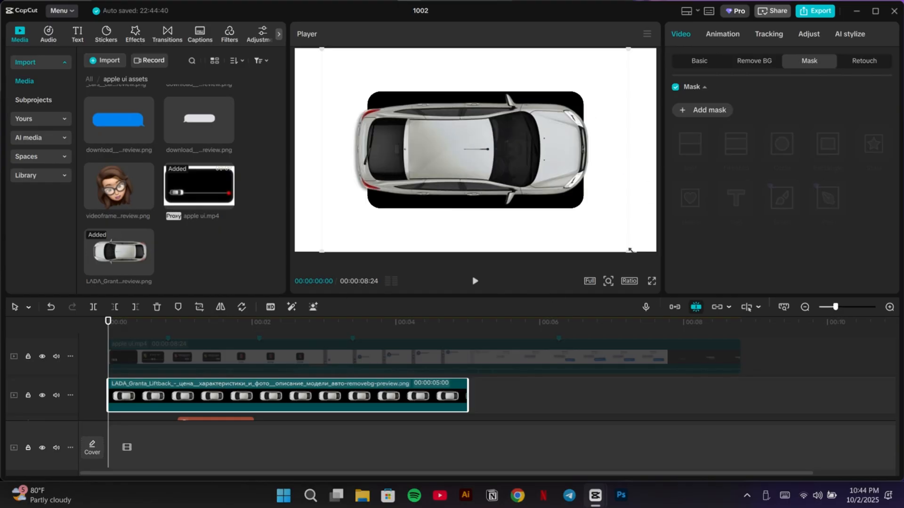
# - Scale the car image down to 18% and place it on the left end of the progress bar at X -762, Y -275
pyautogui.moveTo(629, 250); pyautogui.dragTo(405, 176)
pyautogui.click(470, 156)
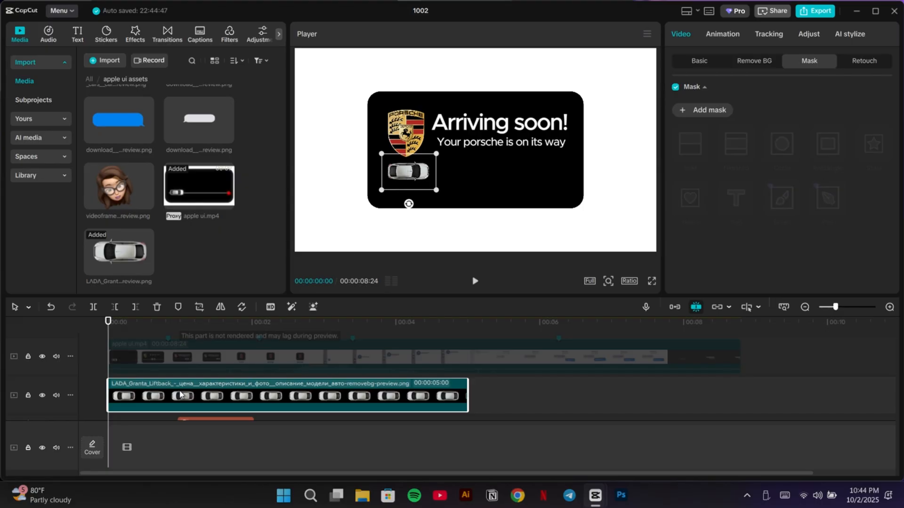
pyautogui.scroll(-1, 179, 394)
pyautogui.moveTo(108, 351); pyautogui.dragTo(150, 347)
pyautogui.moveTo(418, 177); pyautogui.dragTo(413, 180)
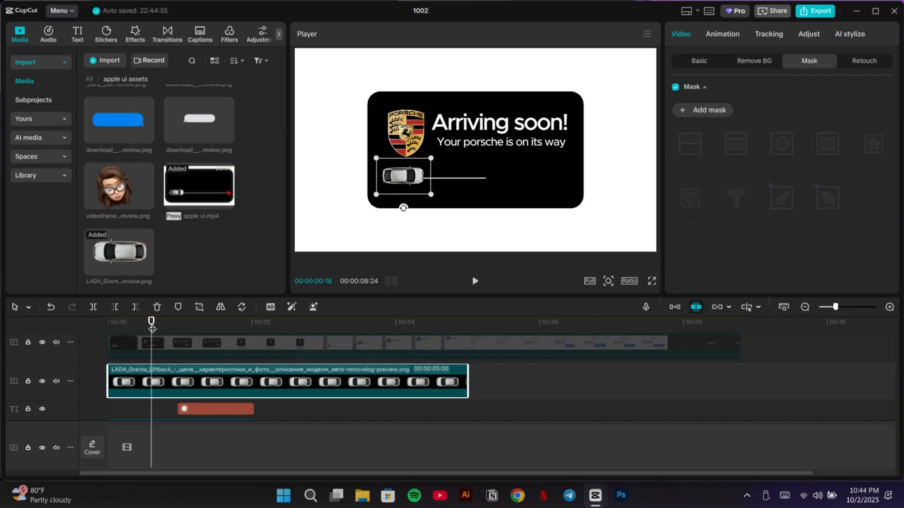
# - Add a transform keyframe to the car image at 00:00:00:14, just before the progress bar line starts to grow
pyautogui.moveTo(151, 327); pyautogui.dragTo(144, 329)
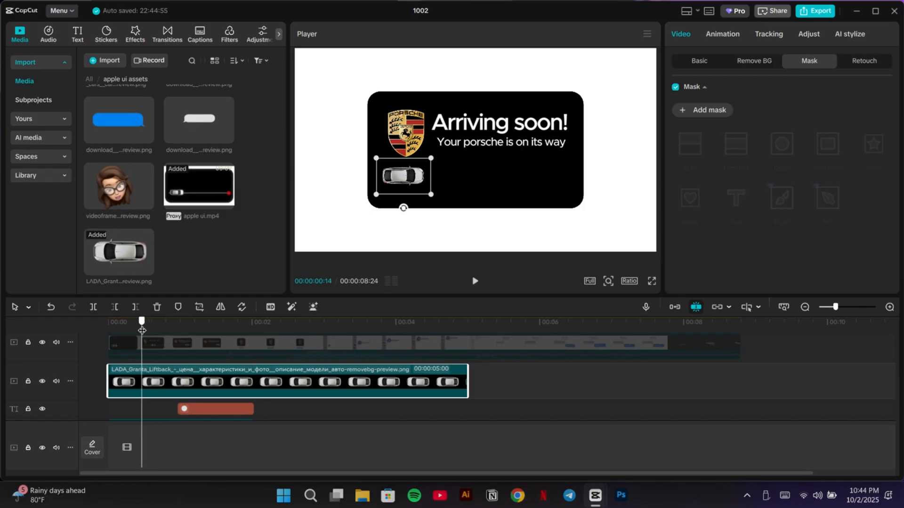
pyautogui.click(680, 66)
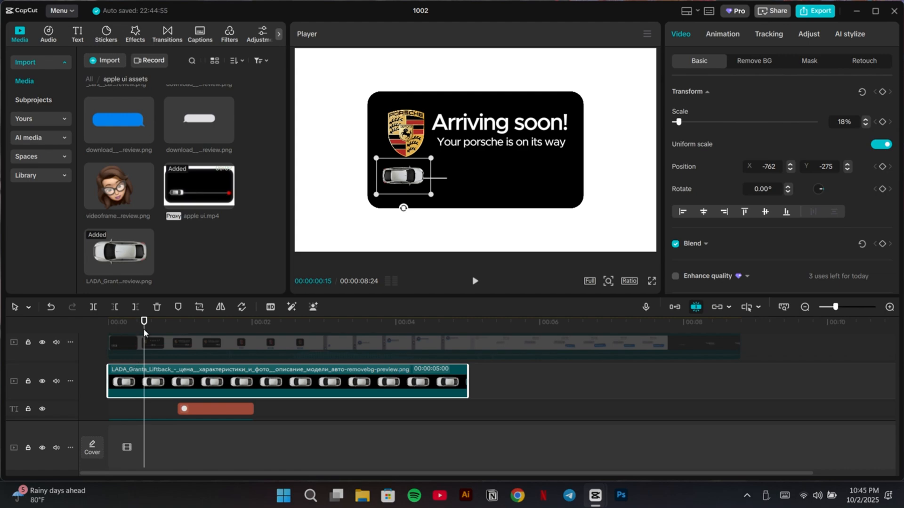
pyautogui.moveTo(144, 330)
pyautogui.mouseDown()
pyautogui.moveTo(135, 329)
pyautogui.moveTo(144, 347)
pyautogui.mouseUp()
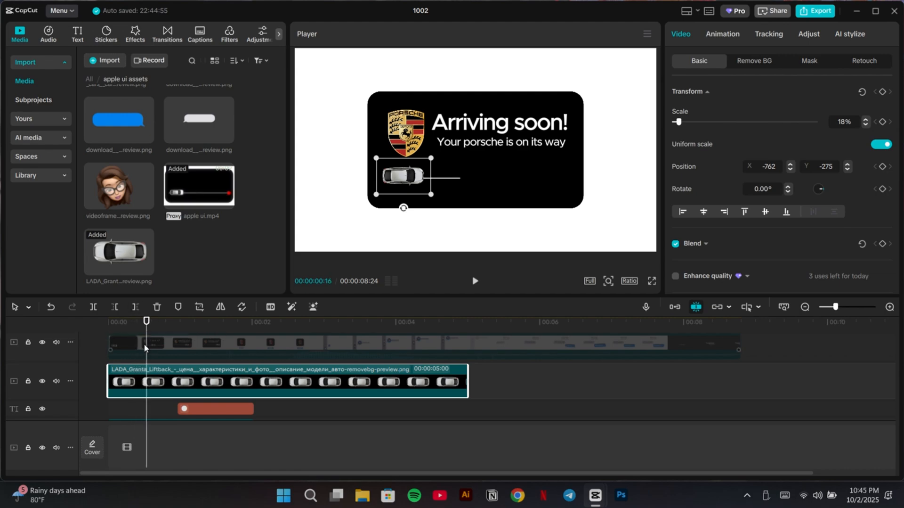
pyautogui.press('Left')
pyautogui.press('Left')
pyautogui.press('Left')
pyautogui.press('Right')
pyautogui.press('Right')
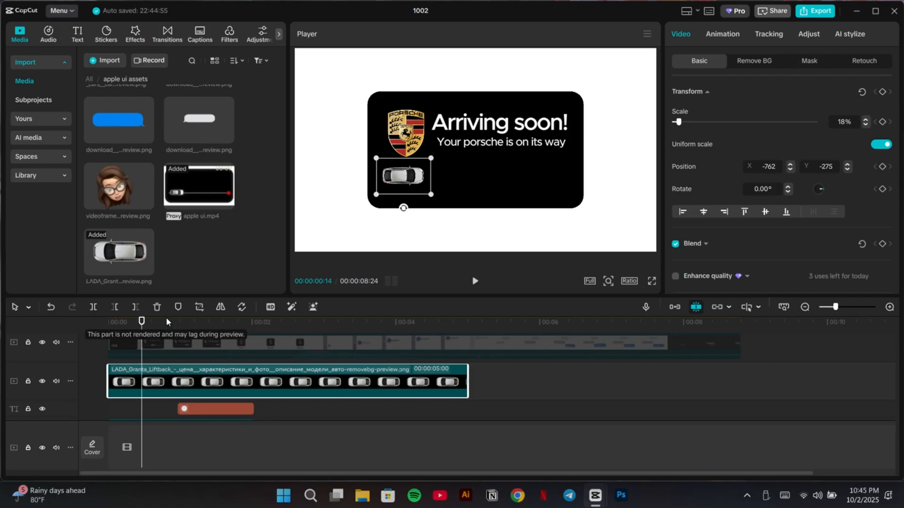
pyautogui.press('Left')
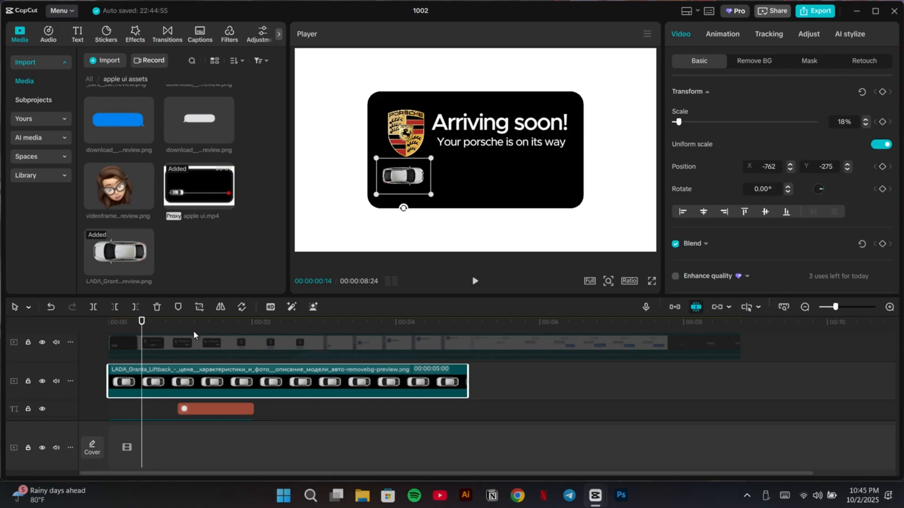
pyautogui.click(883, 92)
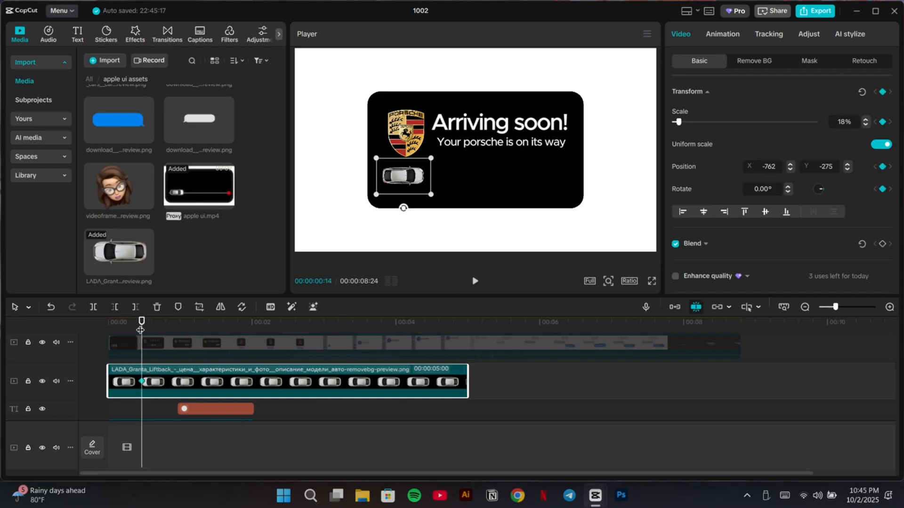
# - Add a second transform keyframe at 00:00:00:29 and move the car to the red dot at X 606, Y -303
pyautogui.moveTo(140, 329); pyautogui.dragTo(176, 331)
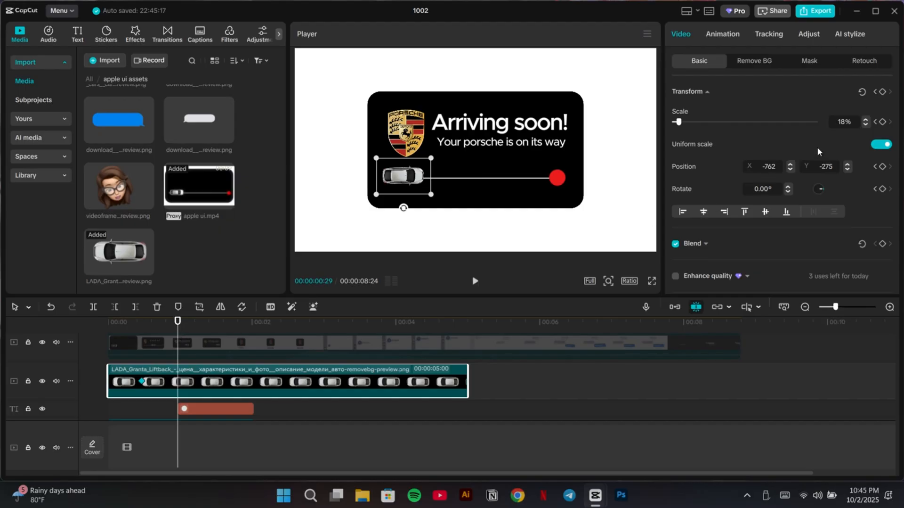
pyautogui.click(883, 92)
pyautogui.moveTo(396, 187); pyautogui.dragTo(526, 190)
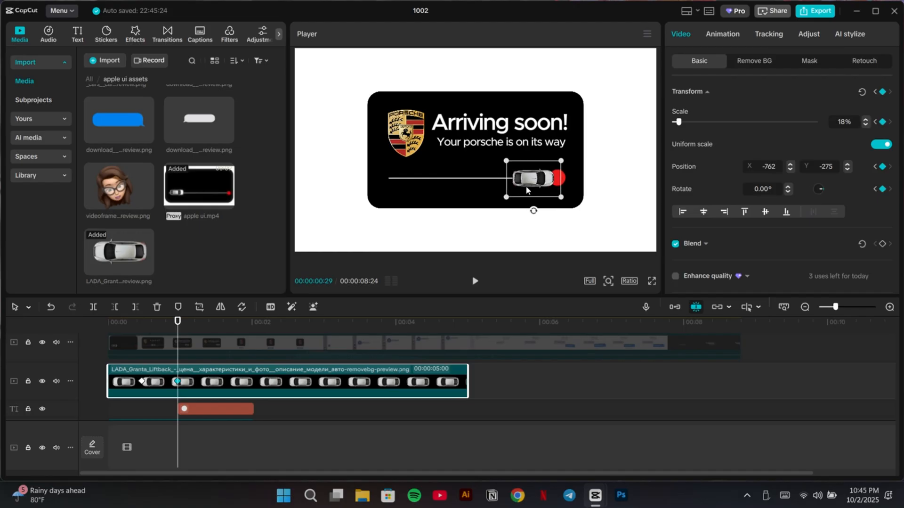
# - Apply the Cubic Out preset curve to the car's motion, starting from its first keyframe
pyautogui.click(141, 382)
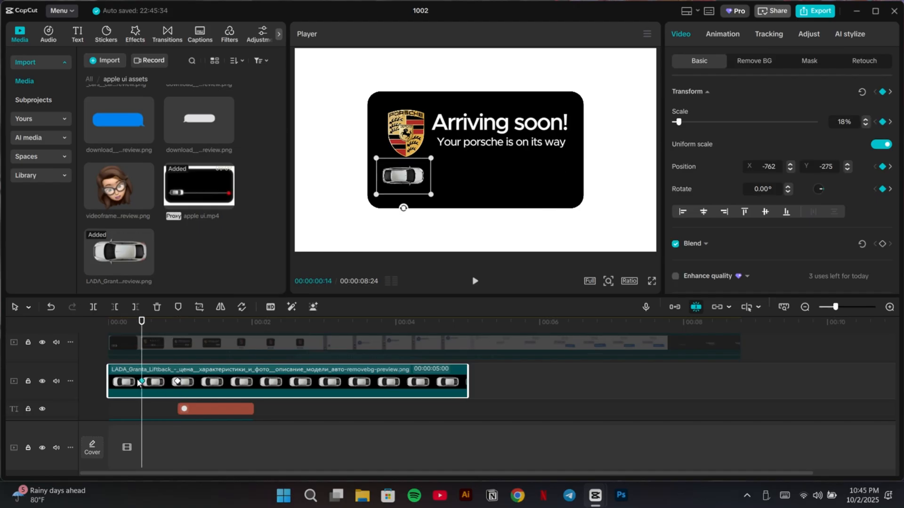
pyautogui.rightClick(140, 382)
pyautogui.click(160, 419)
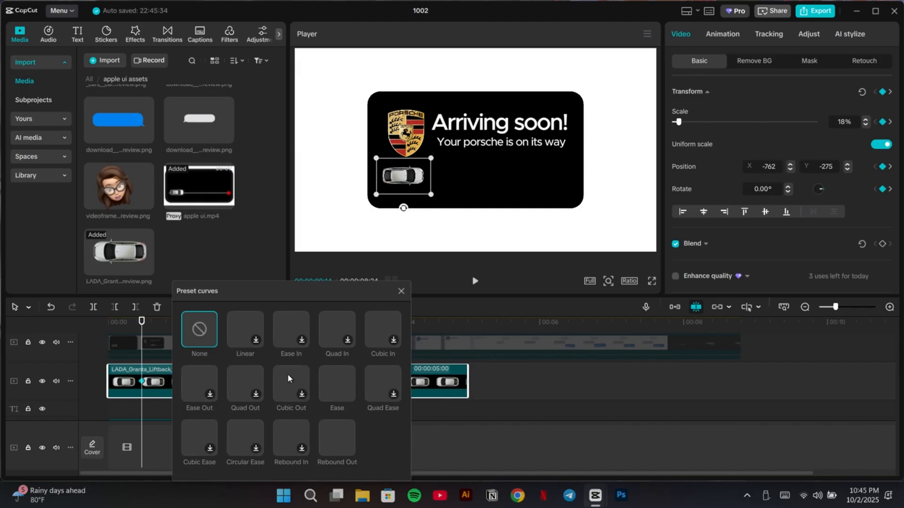
pyautogui.click(289, 383)
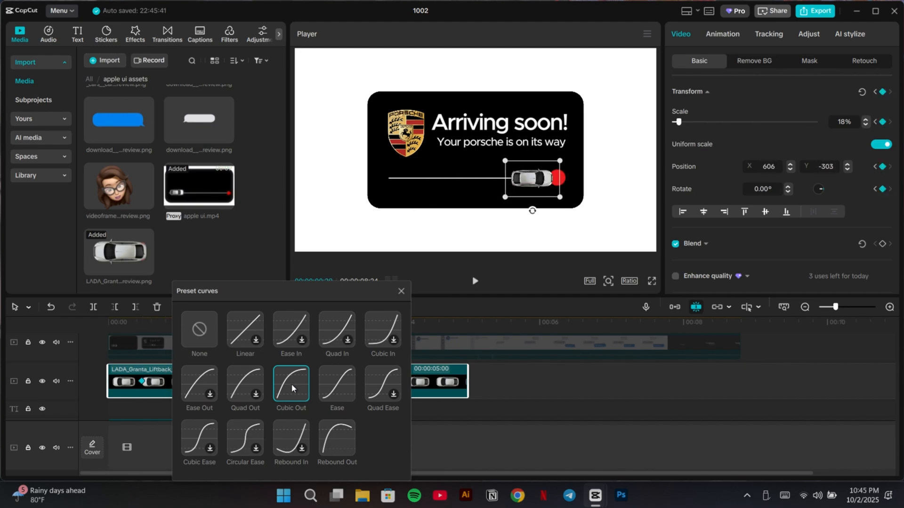
pyautogui.click(402, 290)
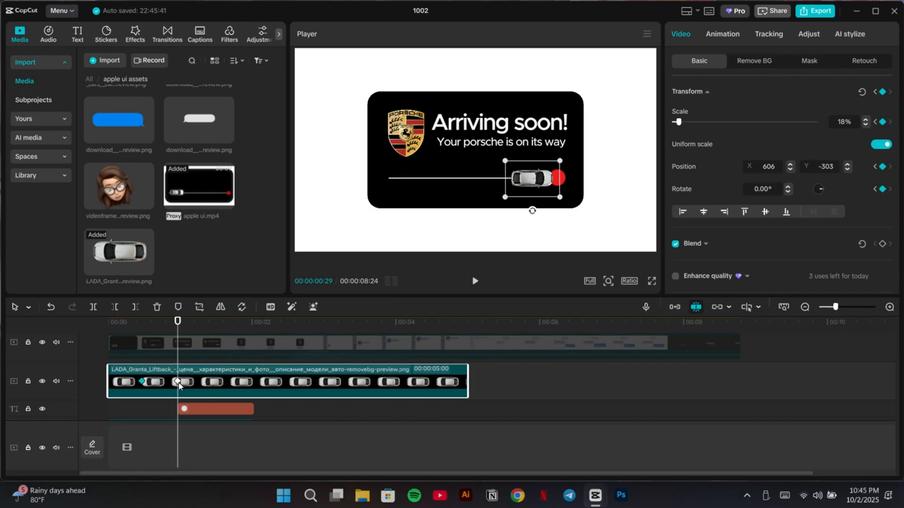
# - Move the car's second keyframe to about 00:00:01:05 and reapply the Cubic Out curve from the first keyframe
pyautogui.moveTo(179, 382); pyautogui.dragTo(193, 381)
pyautogui.moveTo(179, 324); pyautogui.dragTo(143, 328)
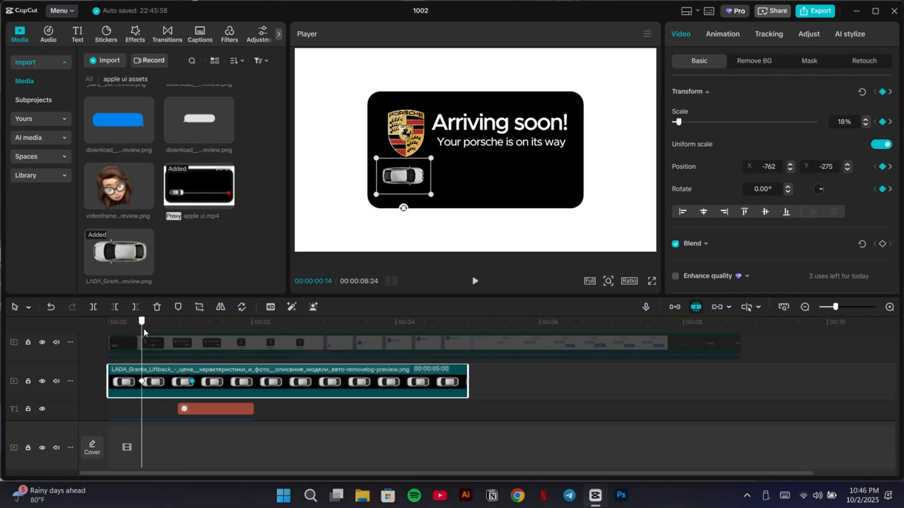
pyautogui.rightClick(141, 382)
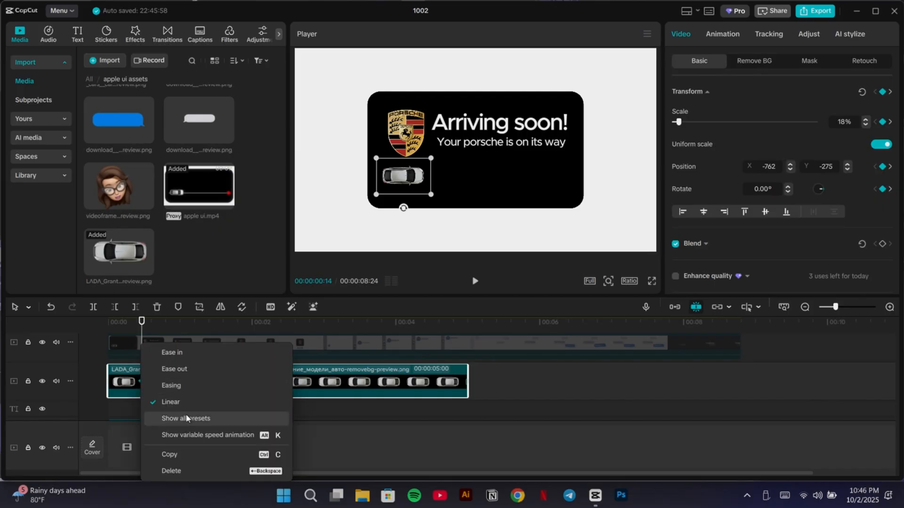
pyautogui.click(169, 419)
pyautogui.click(306, 385)
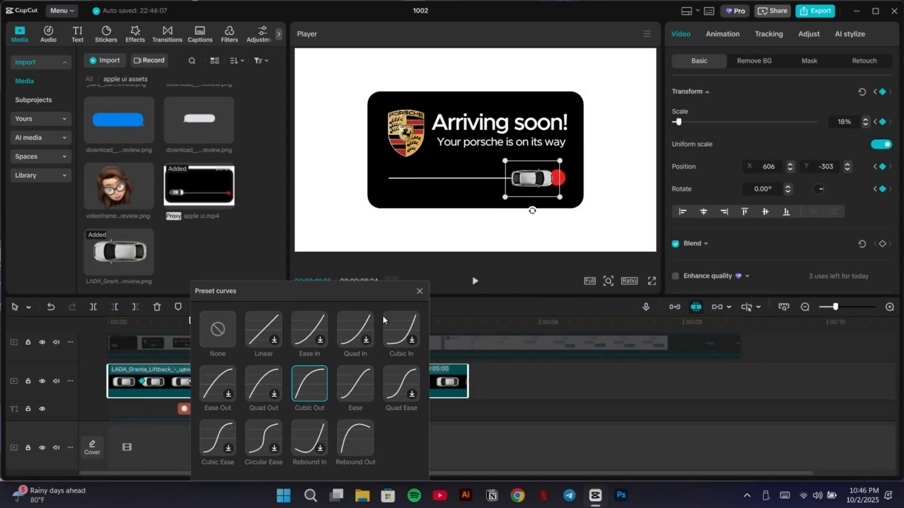
pyautogui.click(423, 295)
# - Trim the car clip so that it ends at 00:00:02:01, level with the red circle clip
pyautogui.moveTo(192, 329); pyautogui.dragTo(251, 338)
pyautogui.click(250, 338)
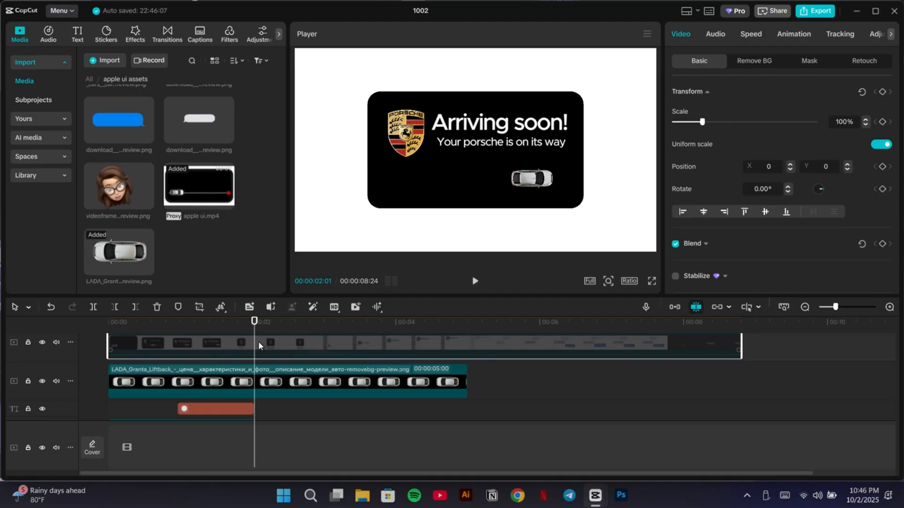
pyautogui.click(254, 386)
# - Trim the "Arriving soon!" and "Your porsche is on its way" texts and the Porsche logo clip to end at 00:00:02:01
pyautogui.scroll(3, 268, 397)
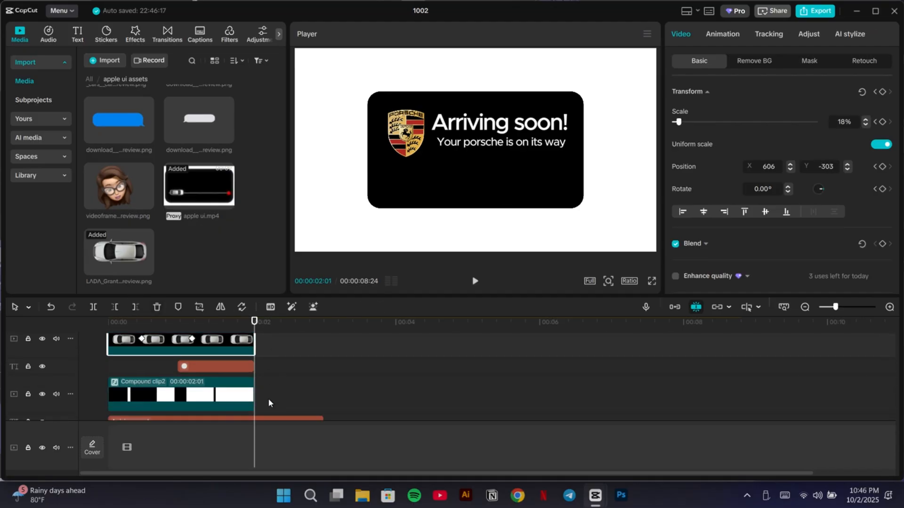
pyautogui.click(274, 363)
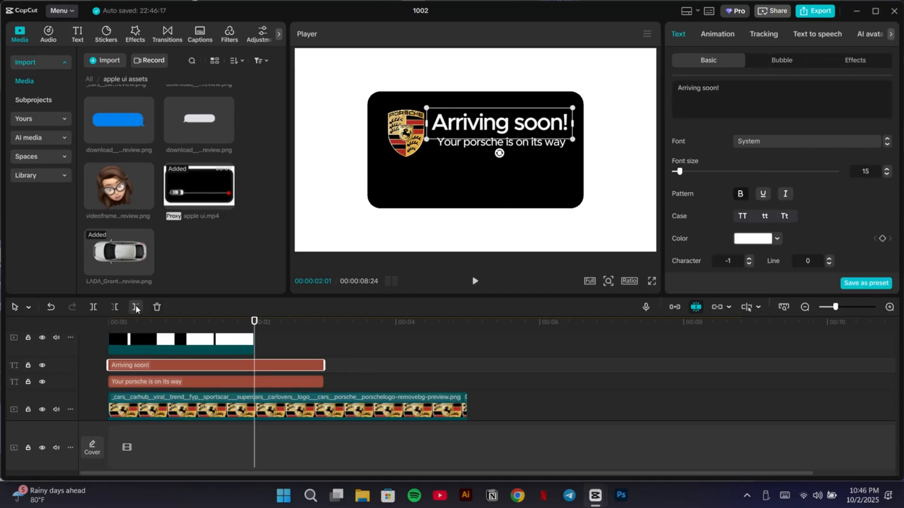
pyautogui.press('w')
pyautogui.click(271, 378)
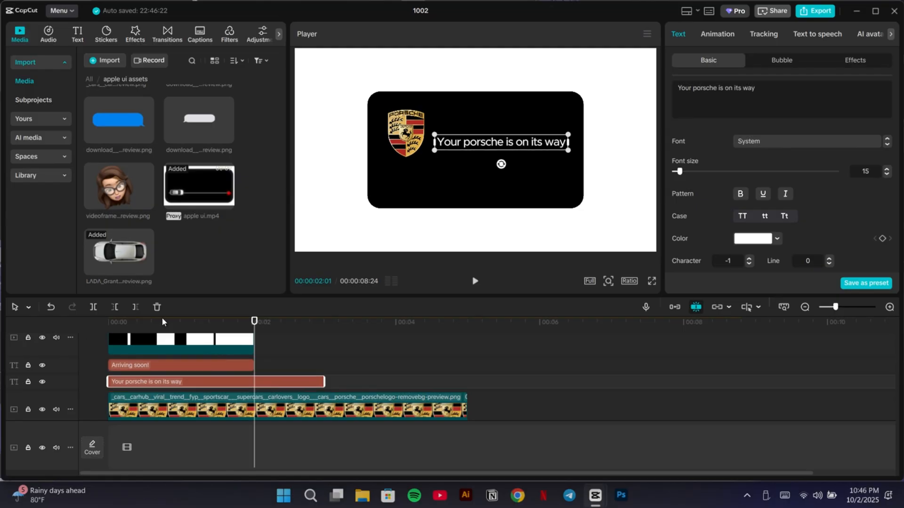
pyautogui.click(135, 308)
pyautogui.click(271, 408)
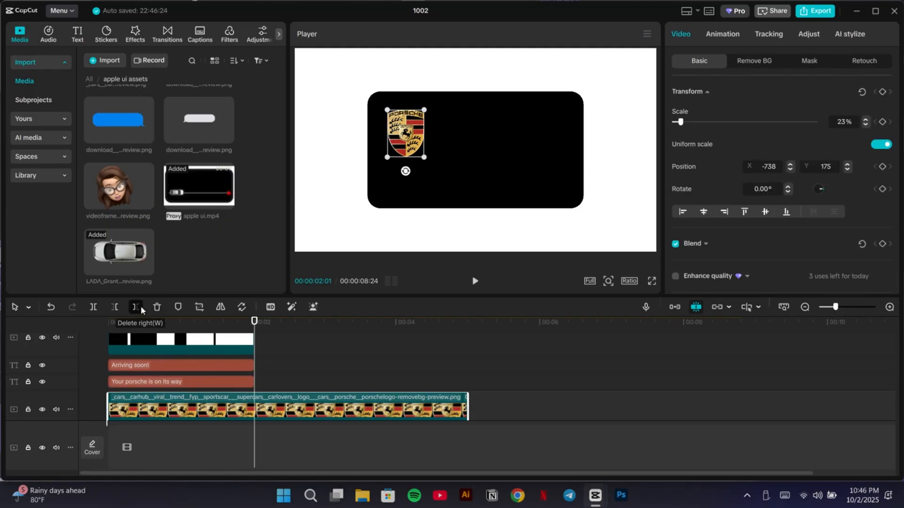
pyautogui.click(139, 307)
# - Trim Compound clip1, the black card background, to end at 00:00:02:01
pyautogui.scroll(-3, 270, 387)
pyautogui.scroll(4, 271, 385)
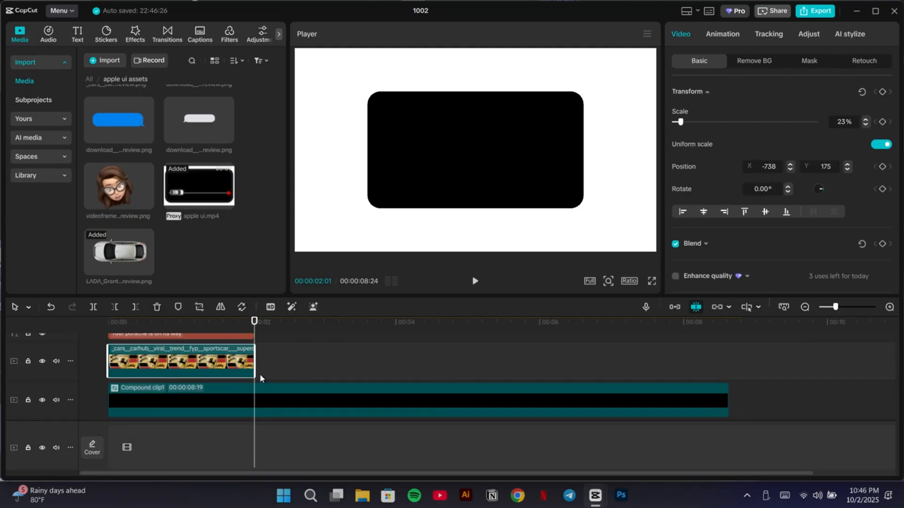
pyautogui.click(259, 347)
pyautogui.scroll(-3, 268, 359)
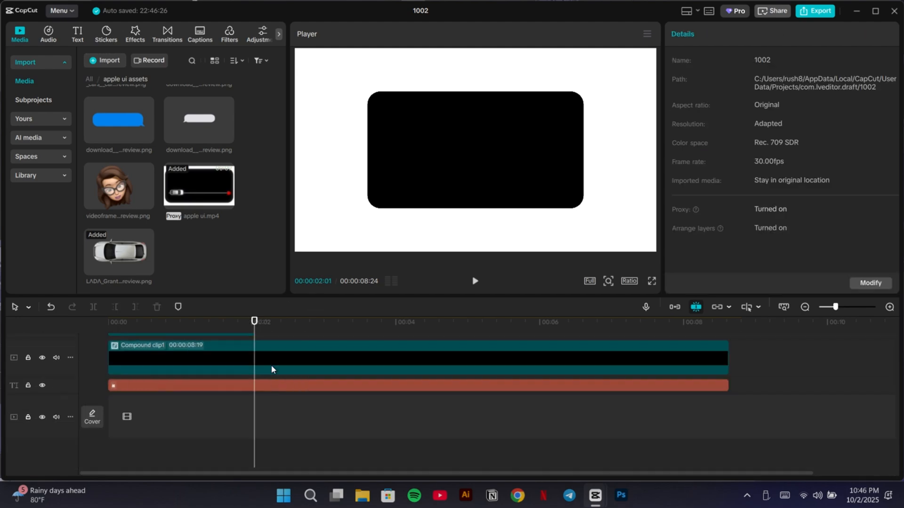
pyautogui.click(267, 353)
pyautogui.click(135, 307)
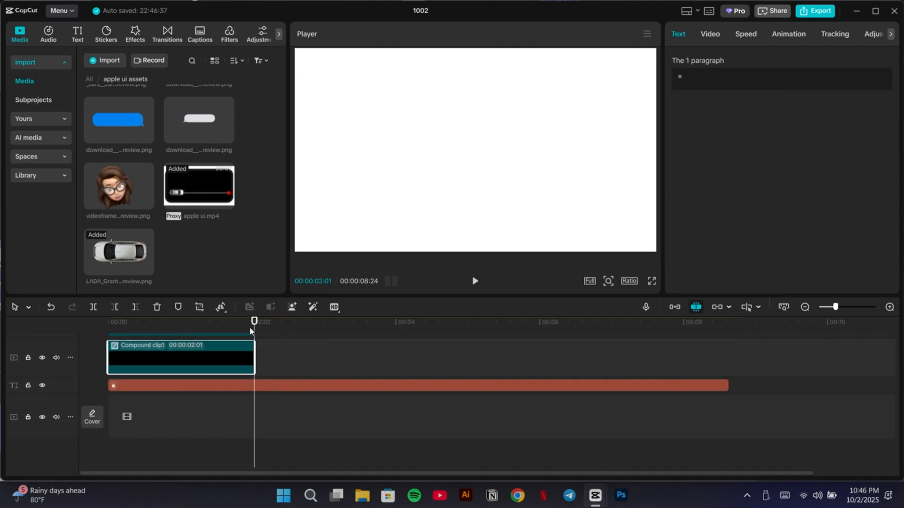
# - Apply the Slide Right entrance animation to the "Arriving soon!" text
pyautogui.moveTo(254, 330); pyautogui.dragTo(186, 329)
pyautogui.scroll(3, 211, 380)
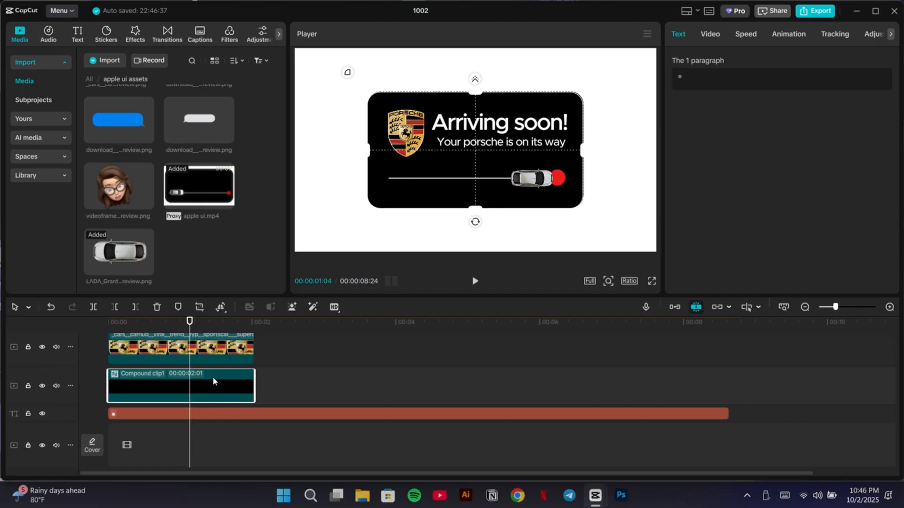
pyautogui.click(193, 359)
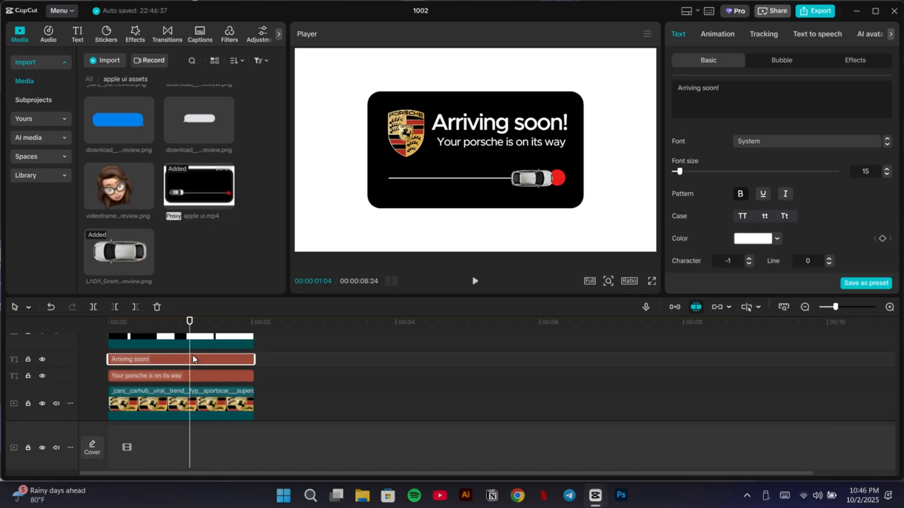
pyautogui.click(716, 36)
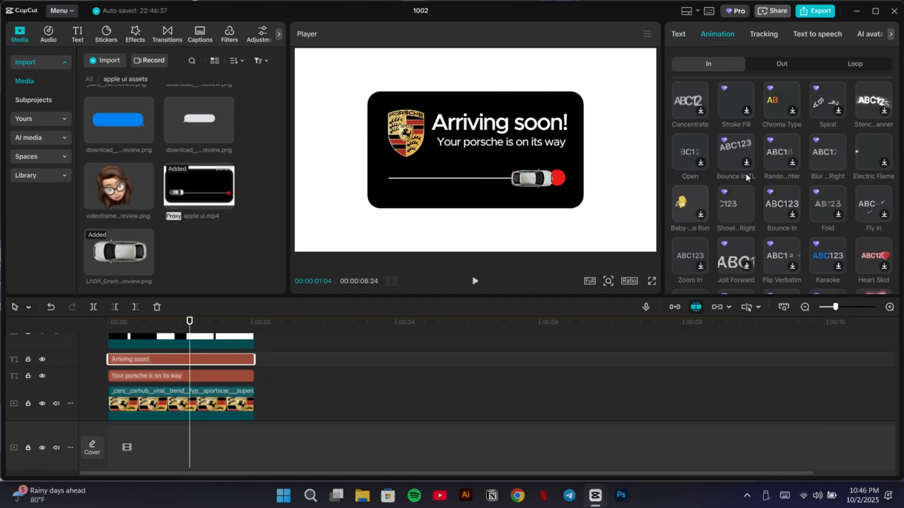
pyautogui.scroll(-1, 744, 188)
pyautogui.scroll(-1, 786, 228)
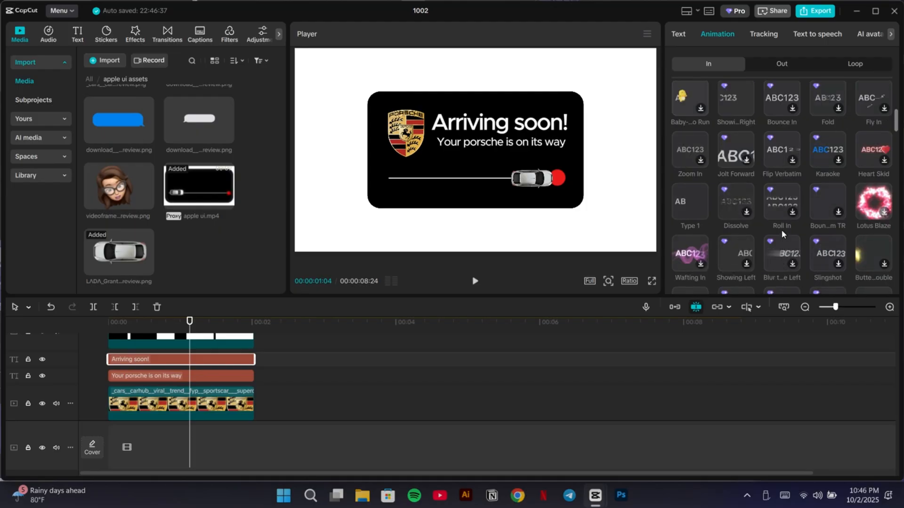
pyautogui.scroll(-1, 714, 212)
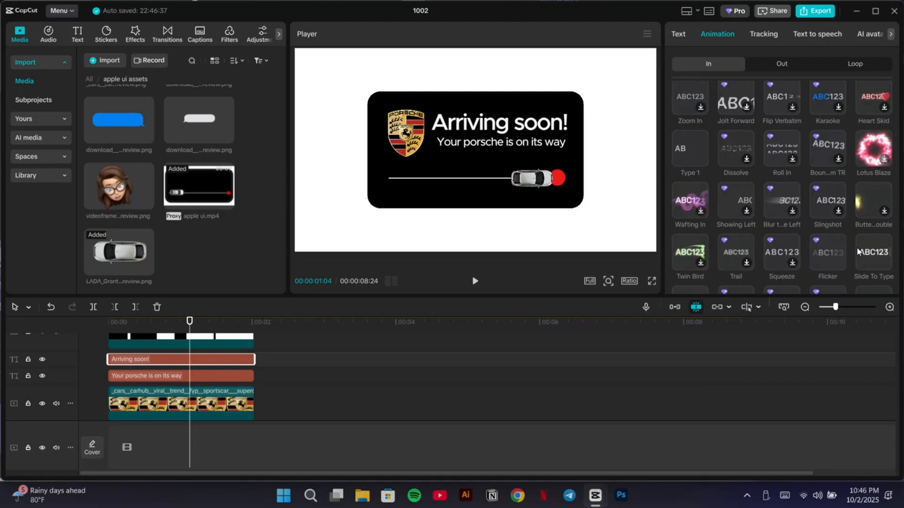
pyautogui.scroll(-3, 777, 240)
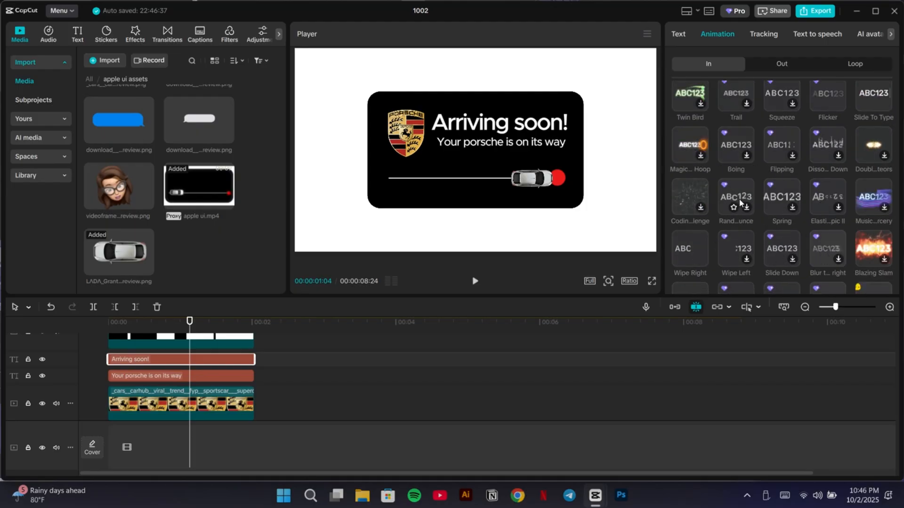
pyautogui.scroll(-1, 744, 209)
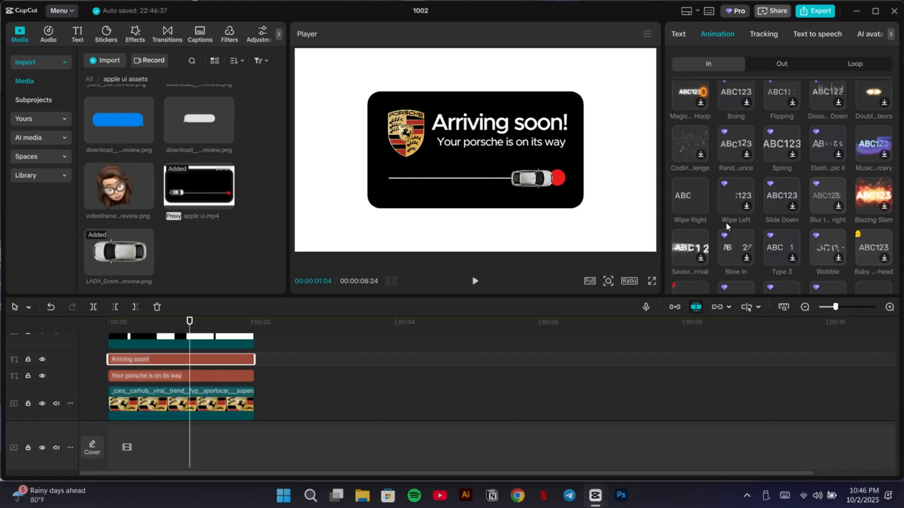
pyautogui.scroll(-3, 744, 208)
pyautogui.click(869, 142)
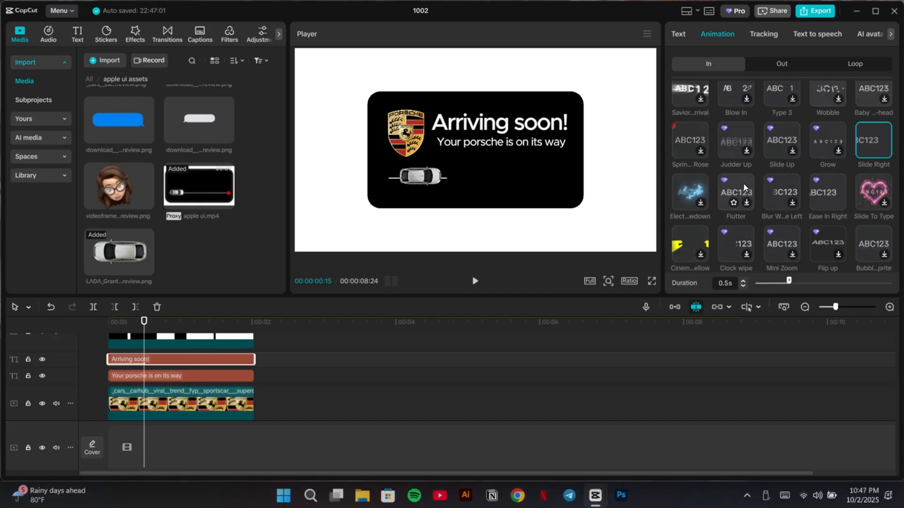
# - Replace the entrance animation of the "Arriving soon!" text with the "Set to... Right" animation
pyautogui.scroll(-1, 798, 176)
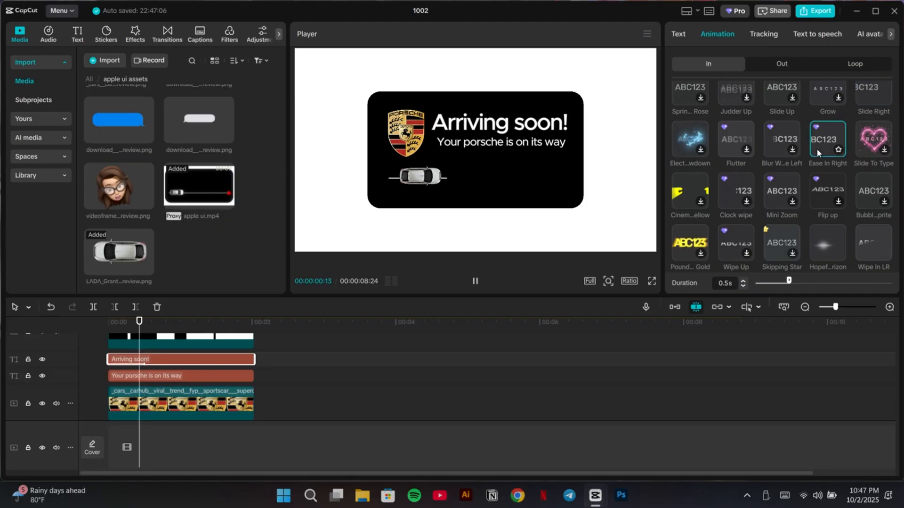
pyautogui.scroll(-2, 768, 183)
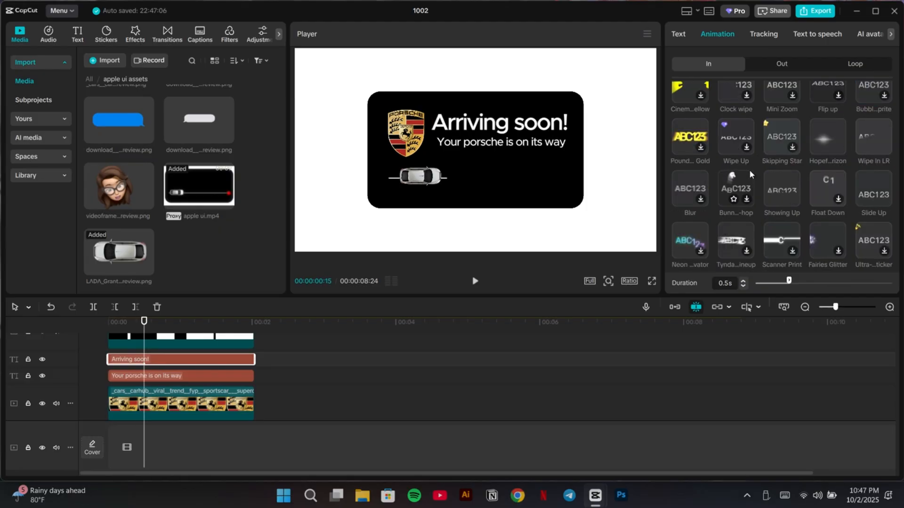
pyautogui.scroll(-1, 753, 179)
pyautogui.scroll(-2, 727, 147)
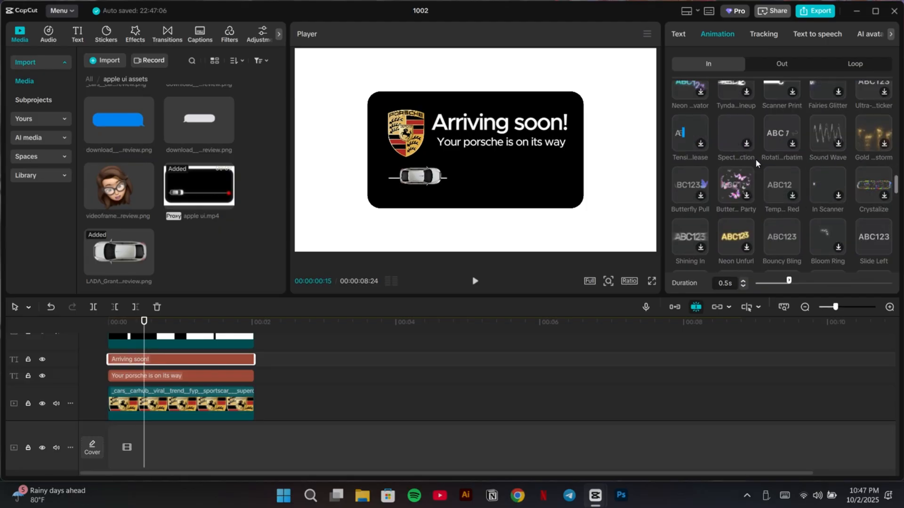
pyautogui.scroll(-3, 770, 178)
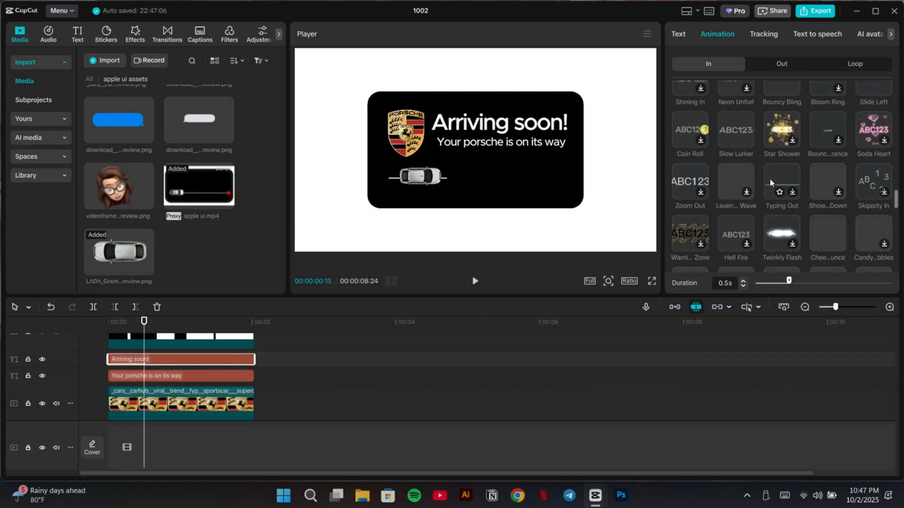
pyautogui.scroll(-1, 729, 191)
pyautogui.click(785, 222)
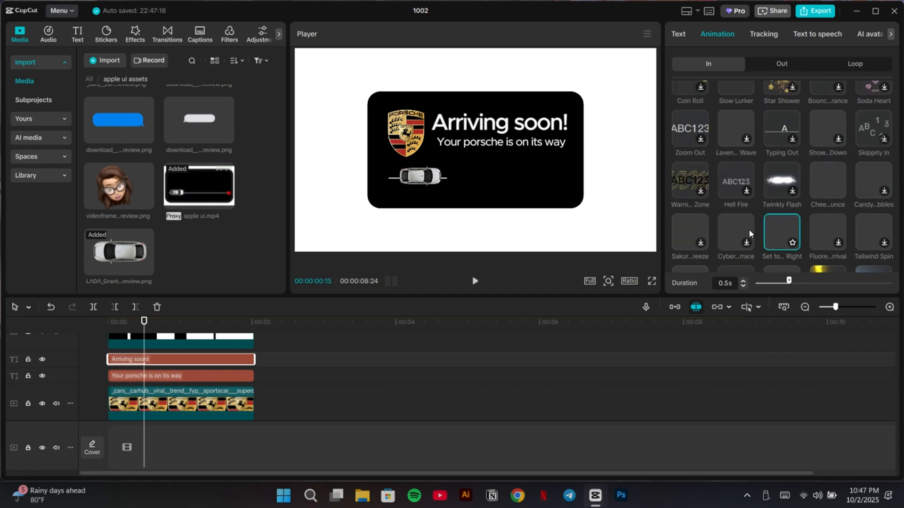
# - Try the Showing Up, Wave in and Type 2 entrance animations on the "Your porsche is on its way" text
pyautogui.click(188, 377)
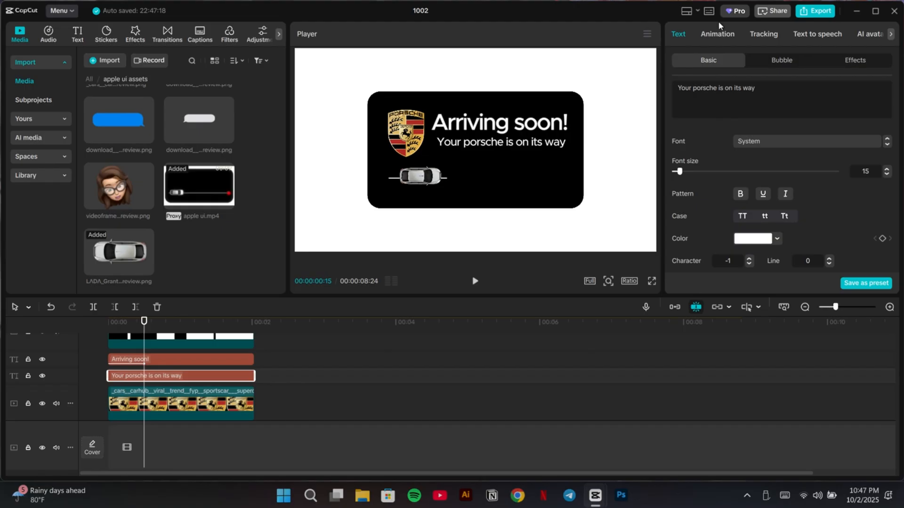
pyautogui.click(717, 34)
pyautogui.scroll(-5, 776, 193)
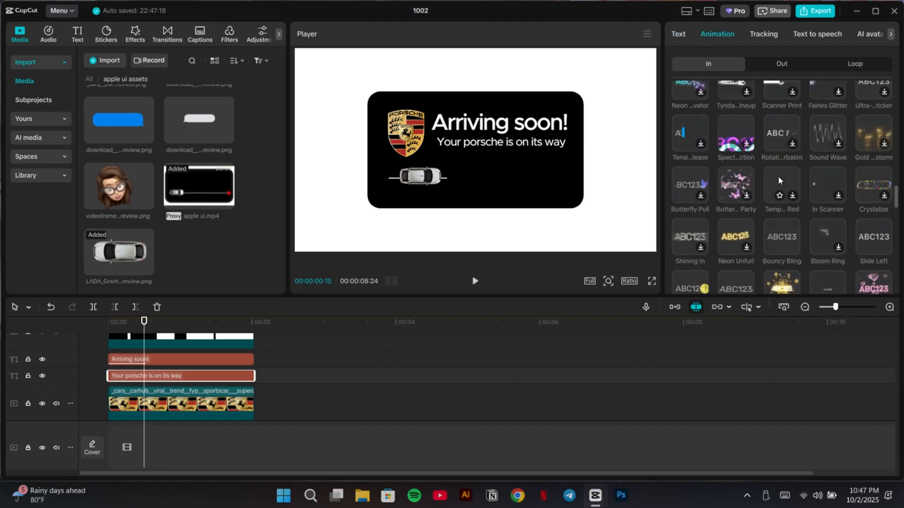
pyautogui.scroll(1, 805, 151)
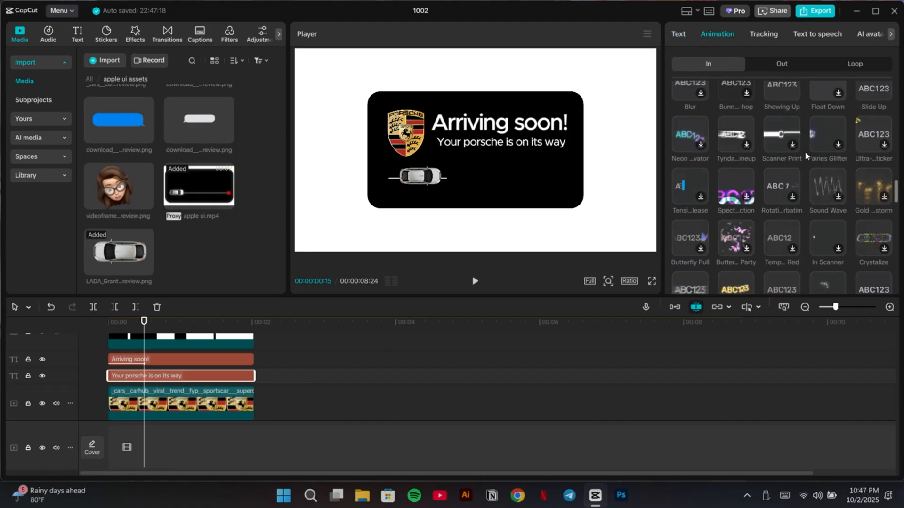
pyautogui.scroll(2, 807, 159)
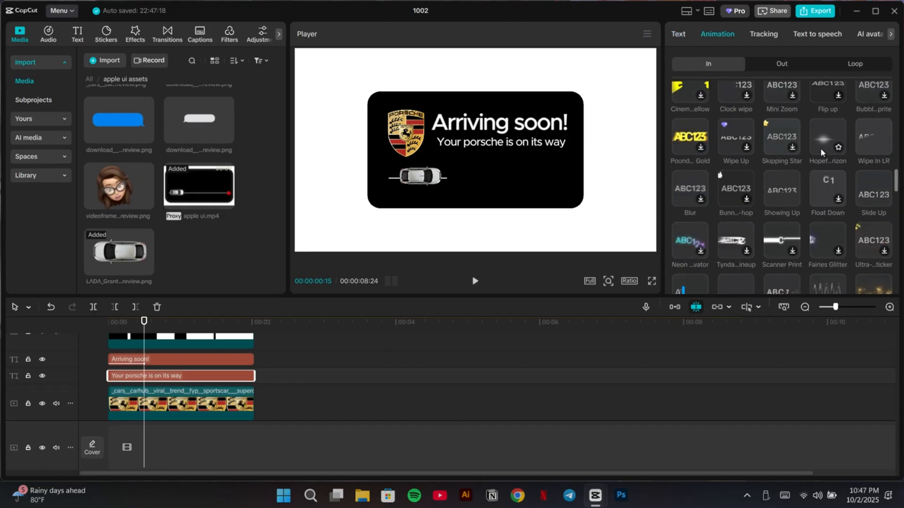
pyautogui.click(787, 181)
pyautogui.scroll(3, 775, 191)
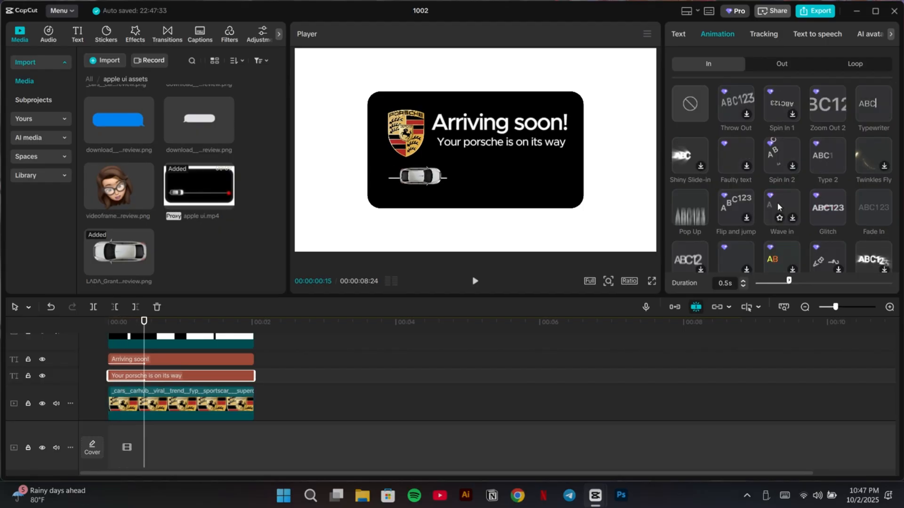
pyautogui.click(776, 210)
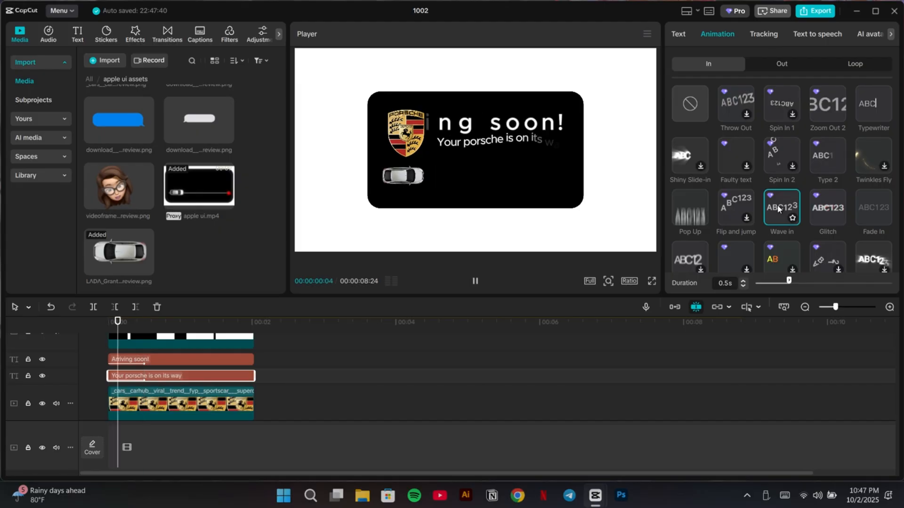
pyautogui.click(819, 163)
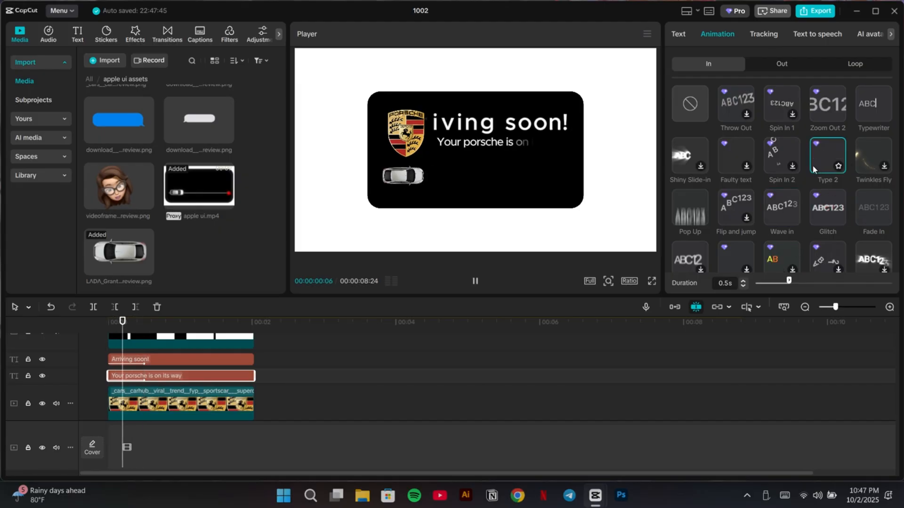
# - Apply the "Showi...Right" entrance animation to the "Your porsche is on its way" text and dismiss the sign-in window
pyautogui.scroll(-2, 756, 182)
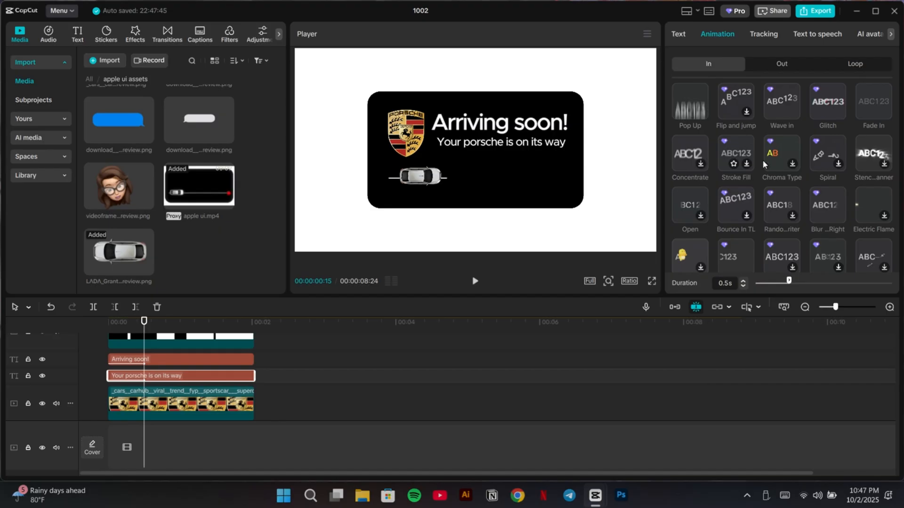
pyautogui.scroll(-2, 807, 210)
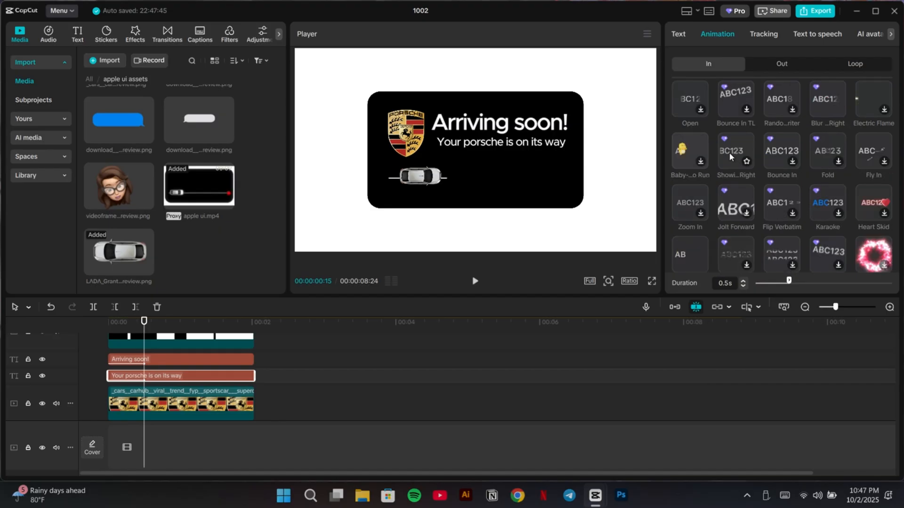
pyautogui.click(743, 157)
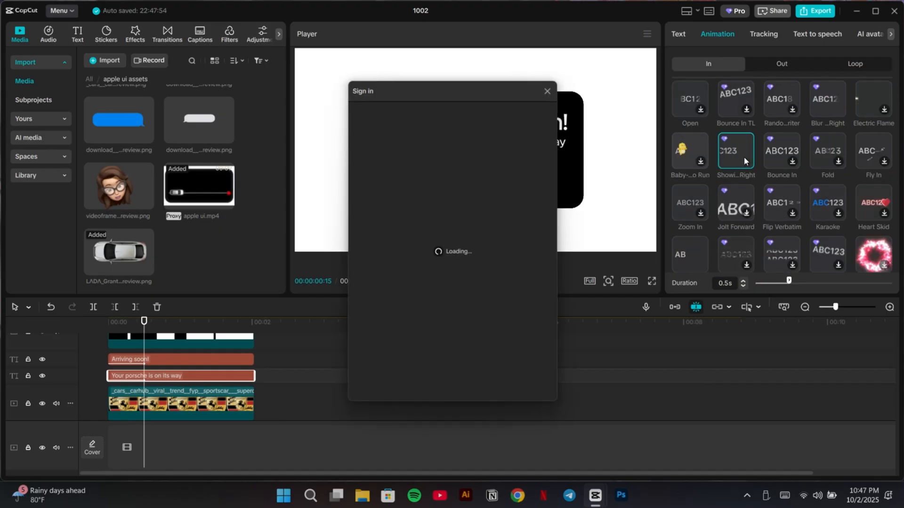
pyautogui.click(547, 91)
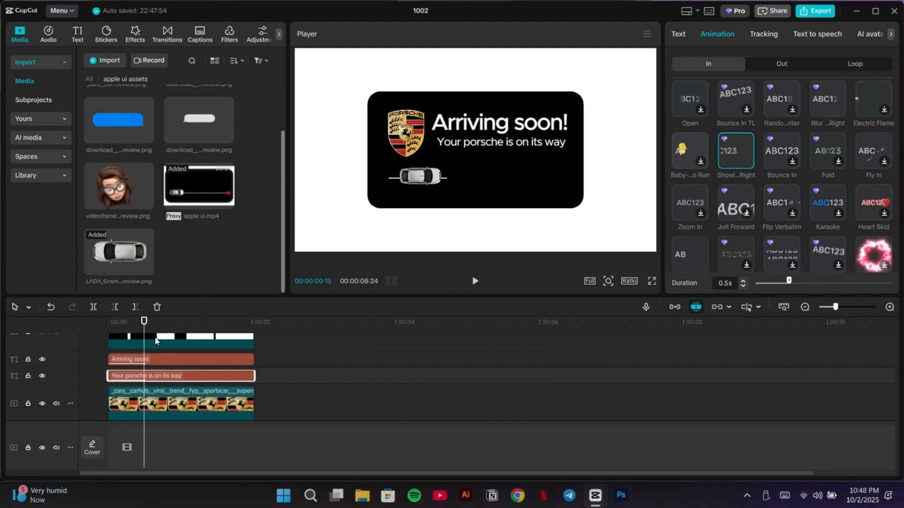
# - Trim the start of the car clip to about 0.4 seconds and play back the notification animation
pyautogui.click(474, 281)
pyautogui.moveTo(195, 321); pyautogui.dragTo(127, 344)
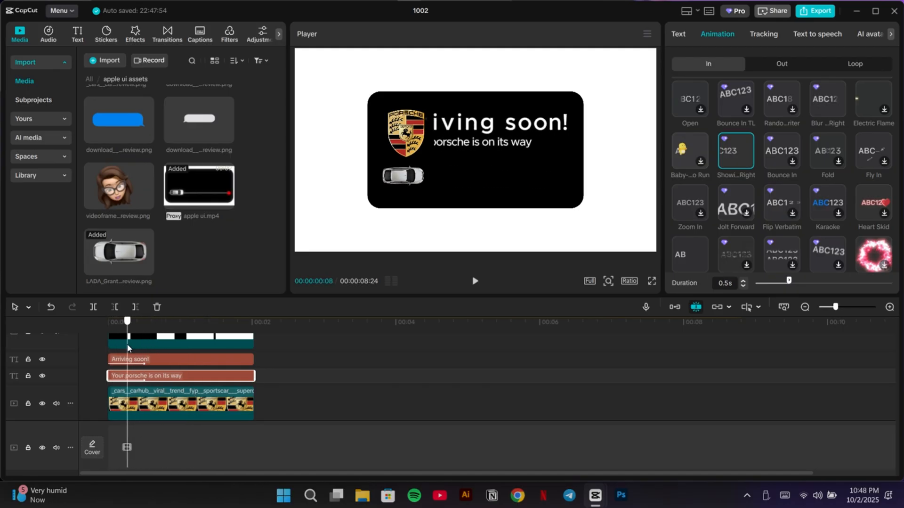
pyautogui.scroll(-5, 139, 377)
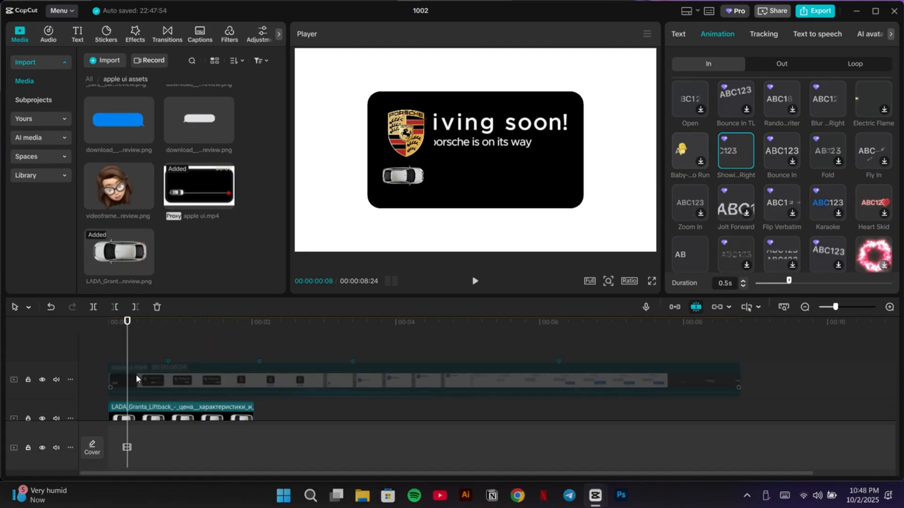
pyautogui.click(143, 412)
pyautogui.scroll(-1, 141, 405)
pyautogui.moveTo(134, 329); pyautogui.dragTo(173, 340)
pyautogui.click(113, 307)
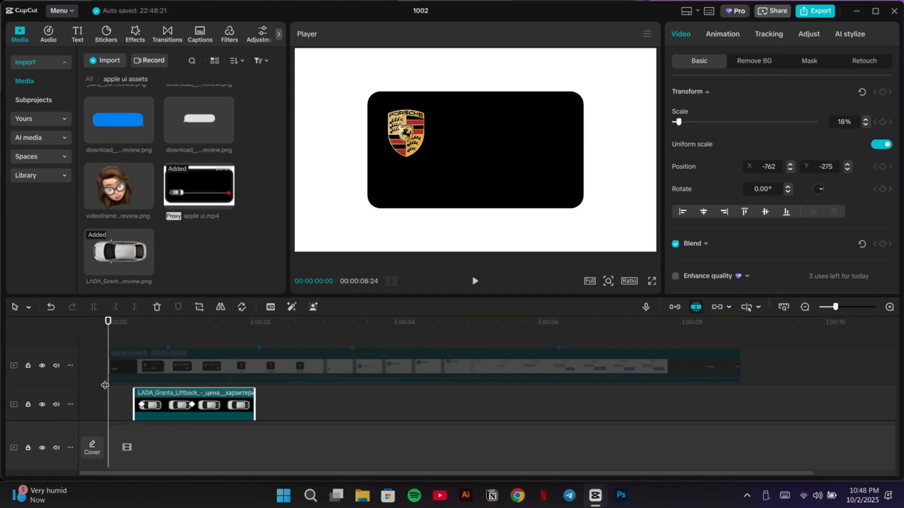
pyautogui.click(105, 385)
pyautogui.click(475, 281)
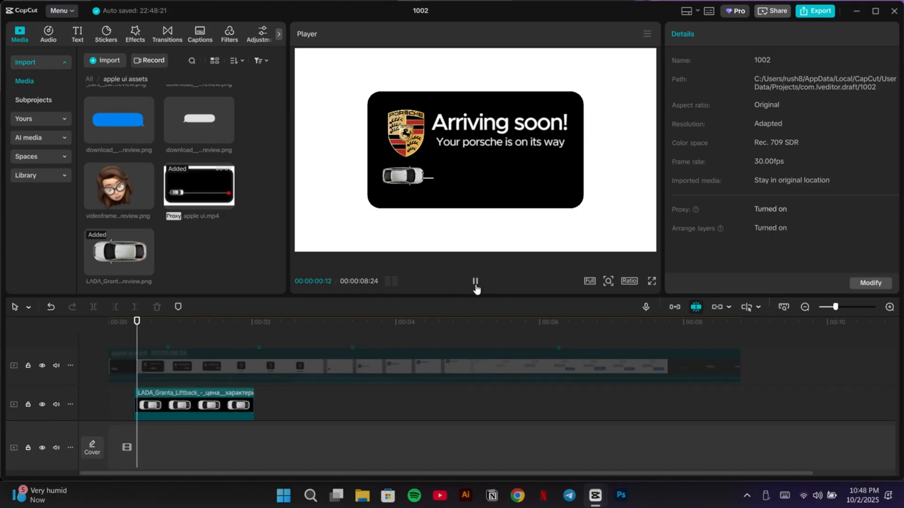
pyautogui.click(475, 281)
# - Combine all Porsche notification layers, including the Compound clip1 card background, into one compound clip
pyautogui.scroll(-2, 320, 391)
pyautogui.scroll(3, 320, 386)
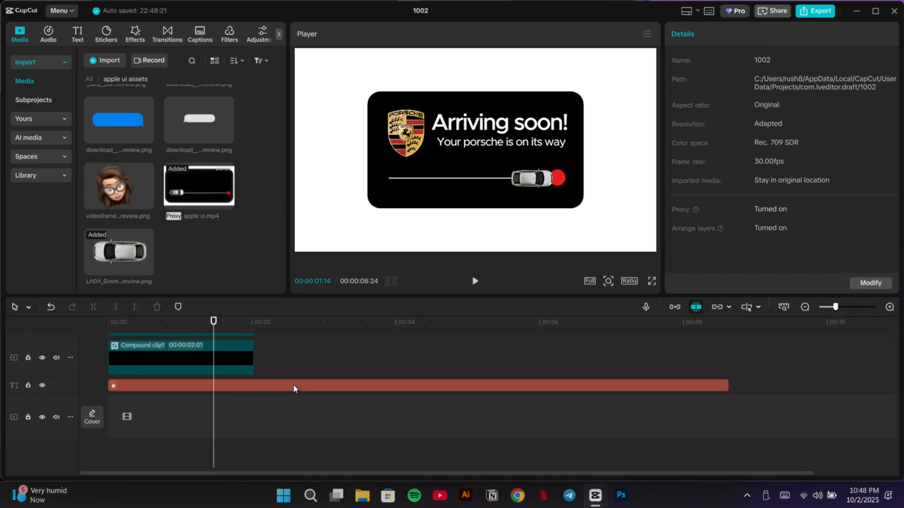
pyautogui.moveTo(277, 387); pyautogui.dragTo(239, 405)
pyautogui.scroll(-4, 245, 376)
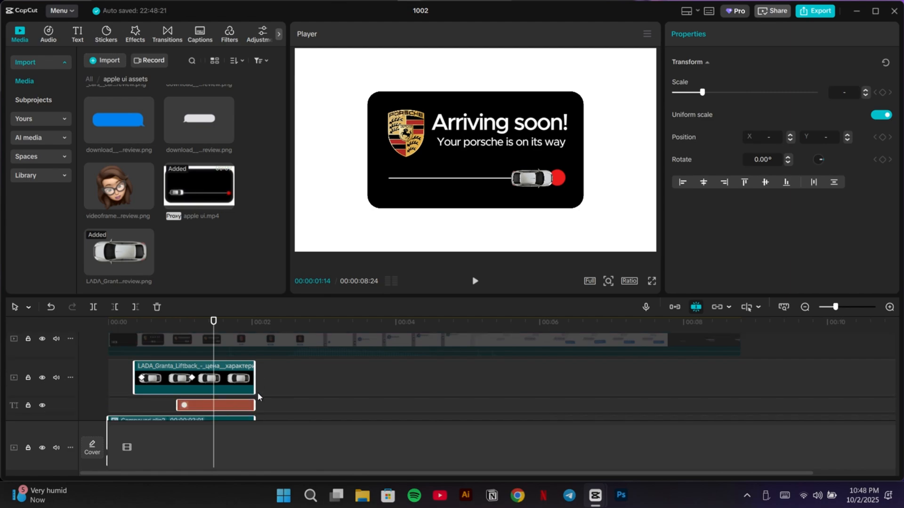
pyautogui.hotkey('alt', 'g')
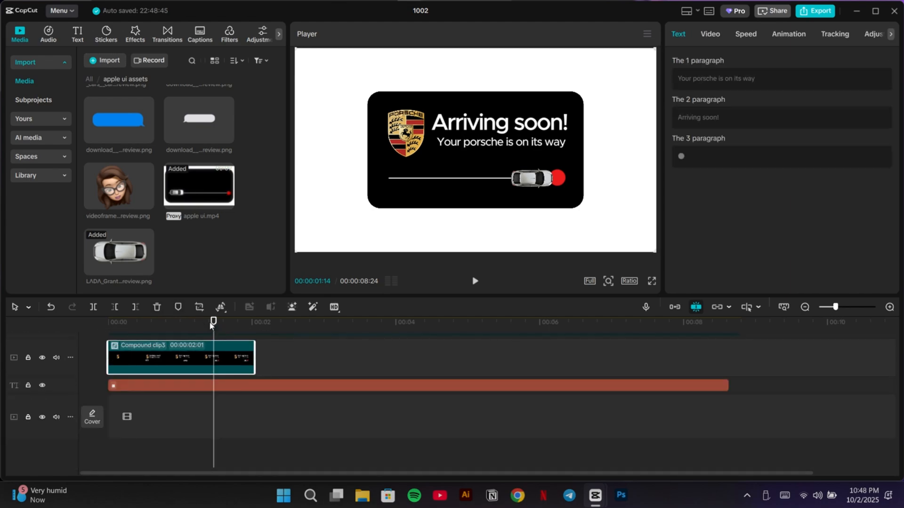
# - Enable the apple ui.mp4 reference clip and view its frame at 00:00:02:01, where the notification's compound clip ends
pyautogui.moveTo(212, 323); pyautogui.dragTo(252, 338)
pyautogui.scroll(2, 284, 363)
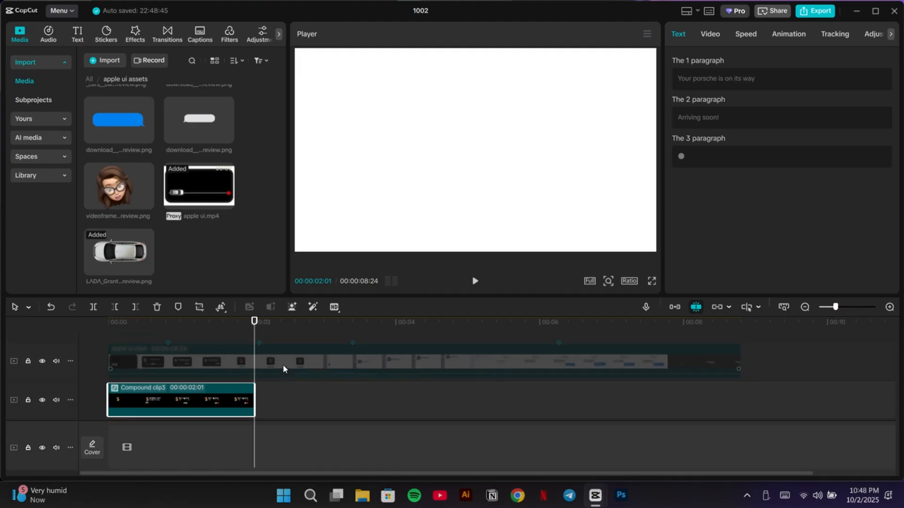
pyautogui.click(252, 367)
pyautogui.press('v')
pyautogui.moveTo(252, 331)
pyautogui.mouseDown()
pyautogui.moveTo(205, 342)
pyautogui.moveTo(259, 341)
pyautogui.moveTo(198, 347)
pyautogui.moveTo(254, 344)
pyautogui.mouseUp()
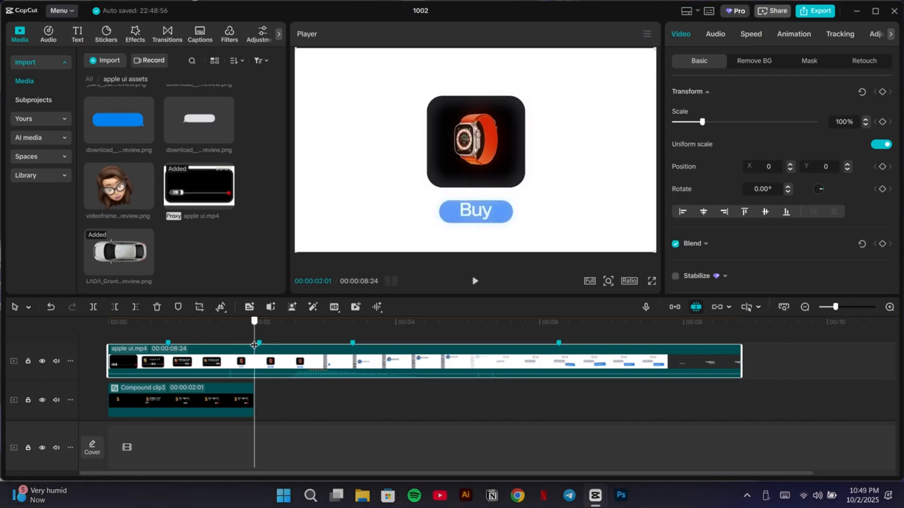
# - Ungroup the compound clip back into the separate Porsche notification layers
pyautogui.click(228, 394)
pyautogui.rightClick(229, 395)
pyautogui.click(264, 217)
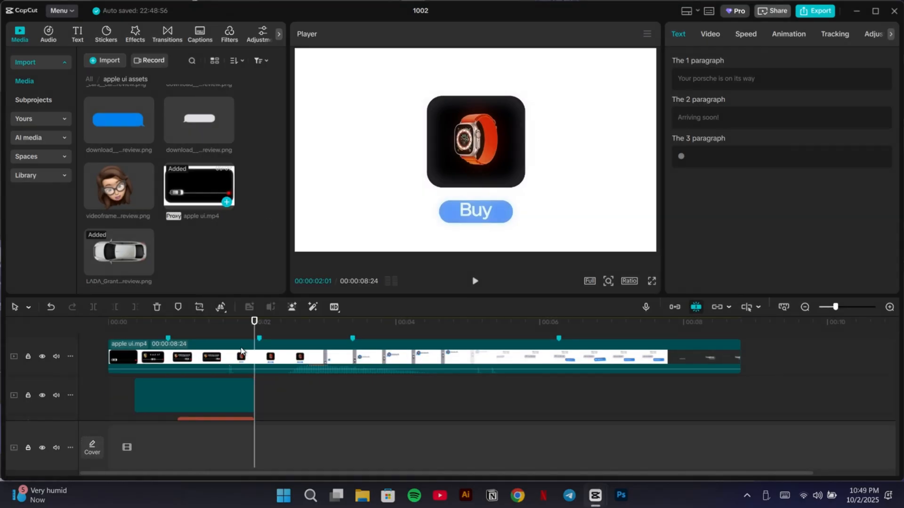
# - Combine the notification layers into a compound clip, leaving out the Compound clip1 card background
pyautogui.scroll(-8, 224, 400)
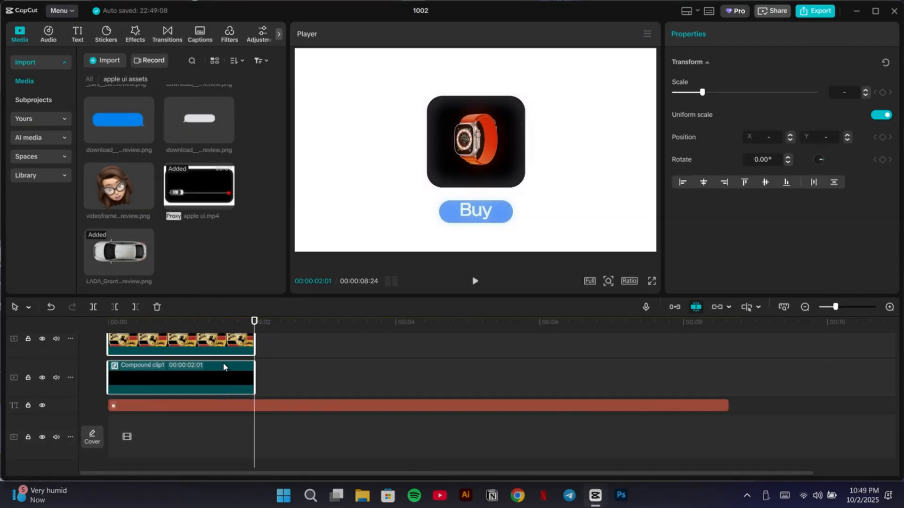
pyautogui.keyDown('ctrl'); pyautogui.click(224, 368); pyautogui.keyUp('ctrl')
pyautogui.rightClick(224, 345)
pyautogui.click(257, 301)
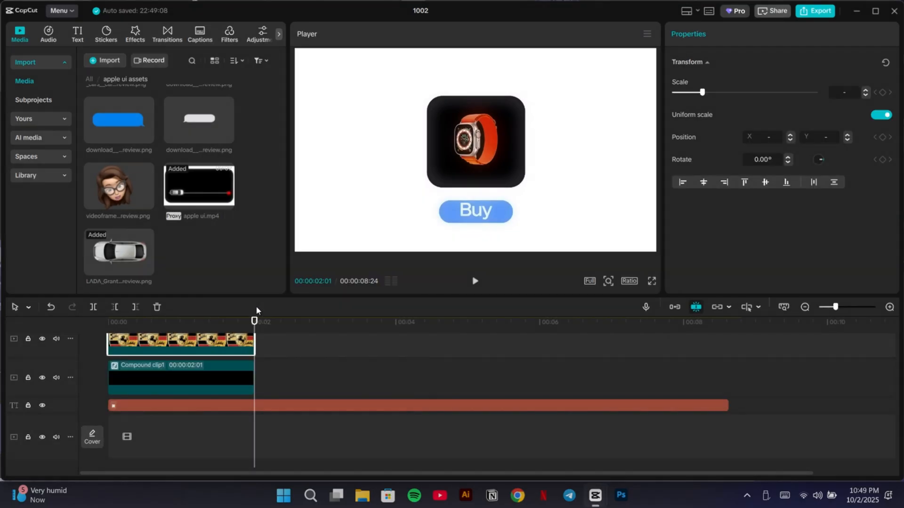
# - Extend the Compound clip1 card background to a duration of 00:00:03:23 and disable the apple ui.mp4 reference clip
pyautogui.click(236, 366)
pyautogui.moveTo(258, 363); pyautogui.dragTo(379, 363)
pyautogui.scroll(3, 272, 383)
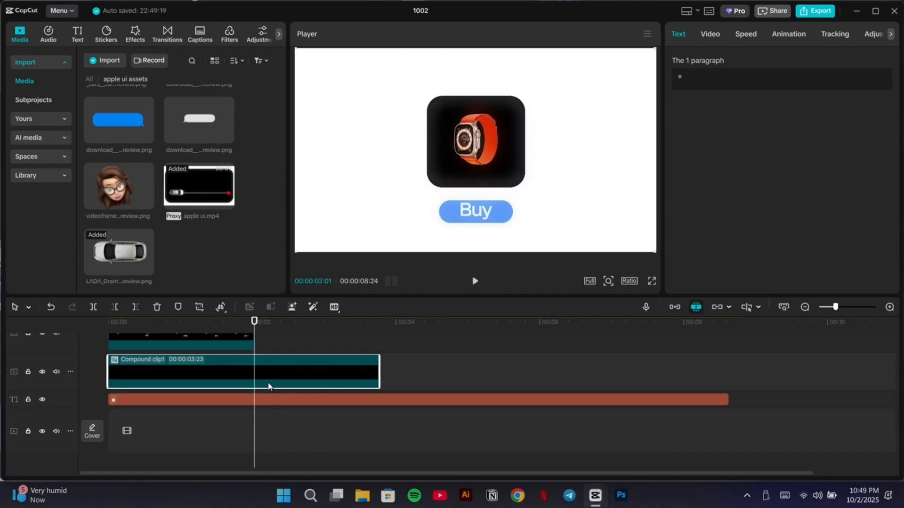
pyautogui.click(267, 361)
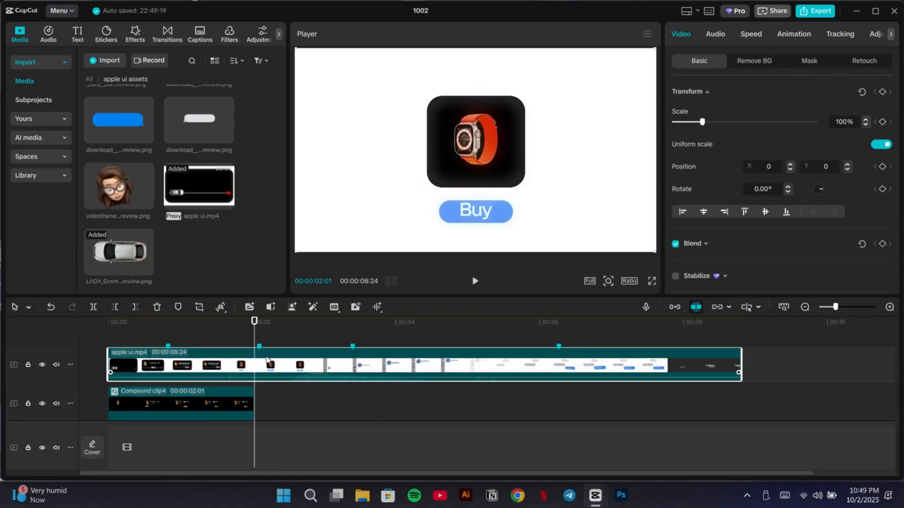
pyautogui.press('v')
pyautogui.scroll(-3, 262, 358)
# - Add a keyframe to the rectangle mask of Compound clip1 at 00:00:02:01
pyautogui.click(257, 374)
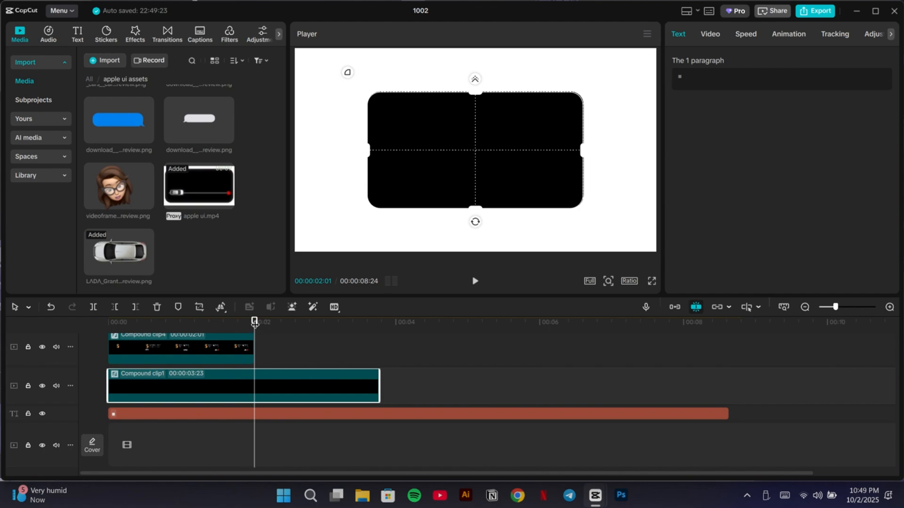
pyautogui.moveTo(254, 323)
pyautogui.mouseDown()
pyautogui.moveTo(98, 329)
pyautogui.moveTo(257, 332)
pyautogui.mouseUp()
pyautogui.click(710, 34)
pyautogui.click(806, 61)
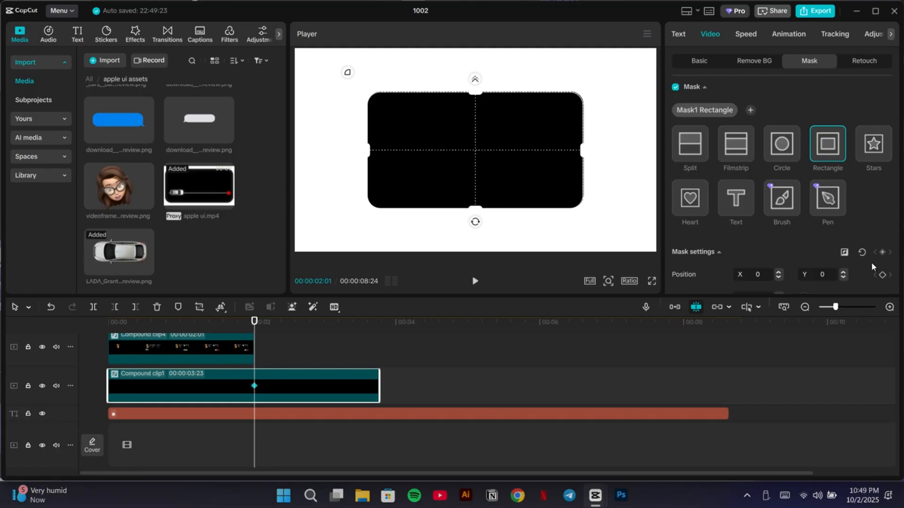
# - Shrink the card's rectangle mask to a nearly square shape, adjust its corner rounding and move it up to Y 44
pyautogui.moveTo(372, 150); pyautogui.dragTo(430, 152)
pyautogui.moveTo(477, 207); pyautogui.dragTo(478, 192)
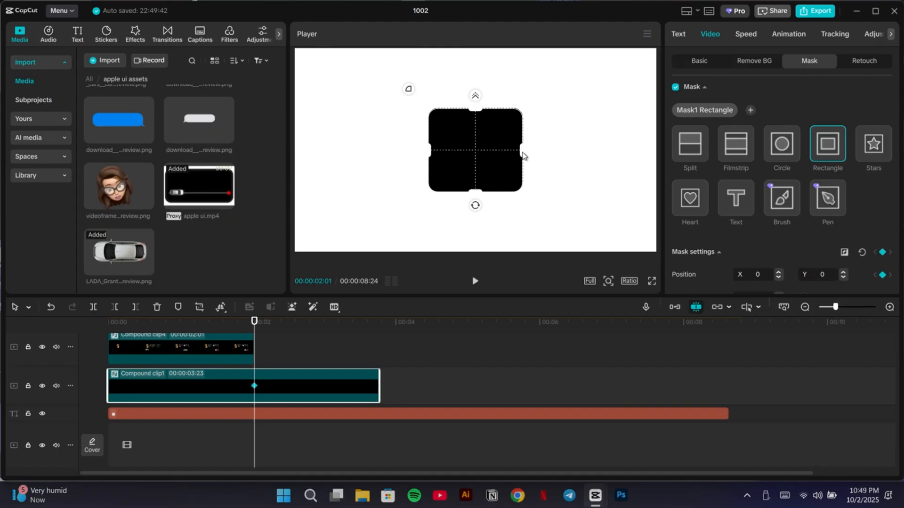
pyautogui.moveTo(523, 156); pyautogui.dragTo(518, 154)
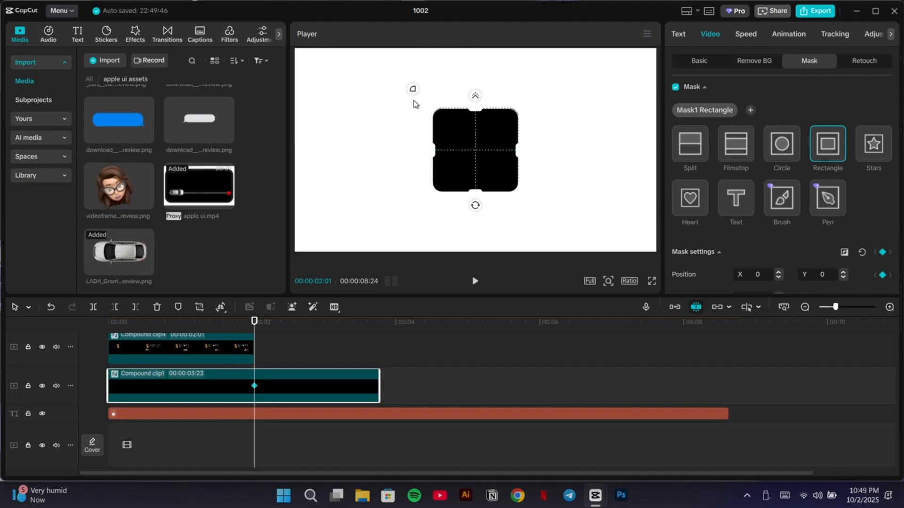
pyautogui.moveTo(416, 88); pyautogui.dragTo(414, 86)
pyautogui.moveTo(473, 155); pyautogui.dragTo(474, 147)
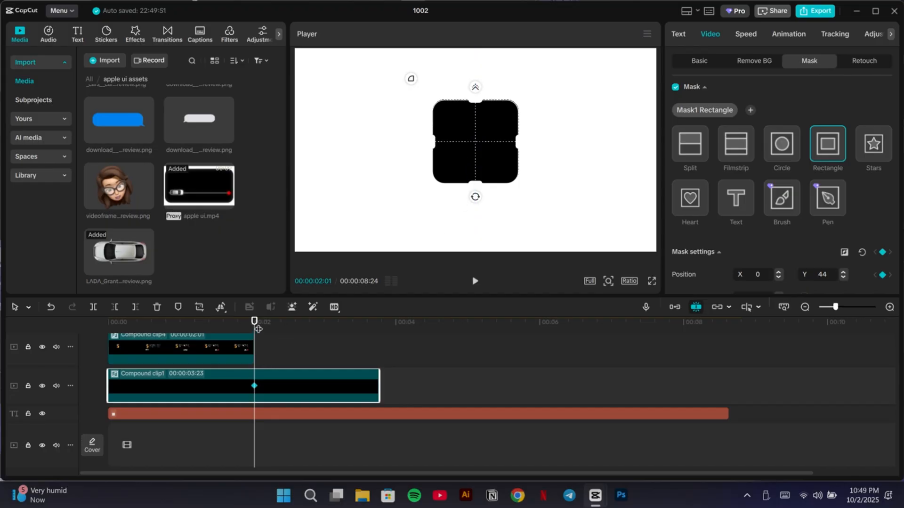
# - Undo the card mask's move, corner rounding and shrinking made at 00:00:02:01
pyautogui.click(51, 307)
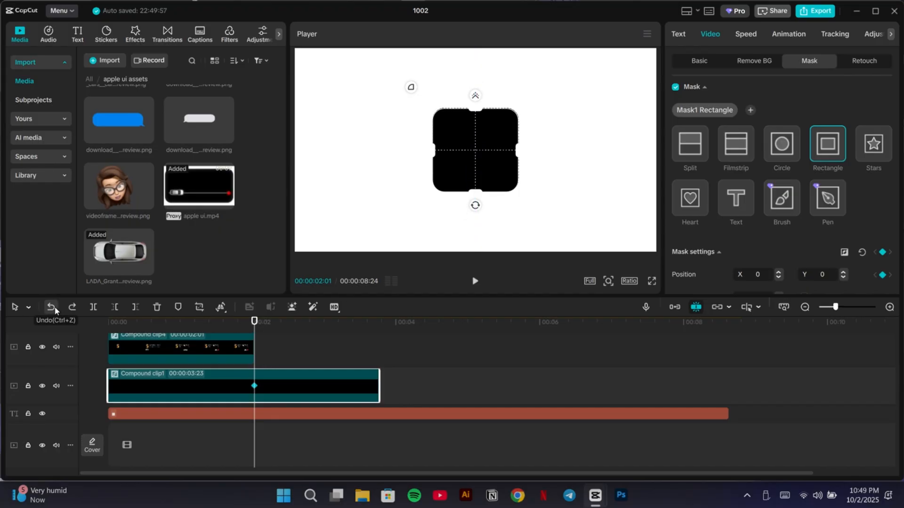
pyautogui.click(53, 308)
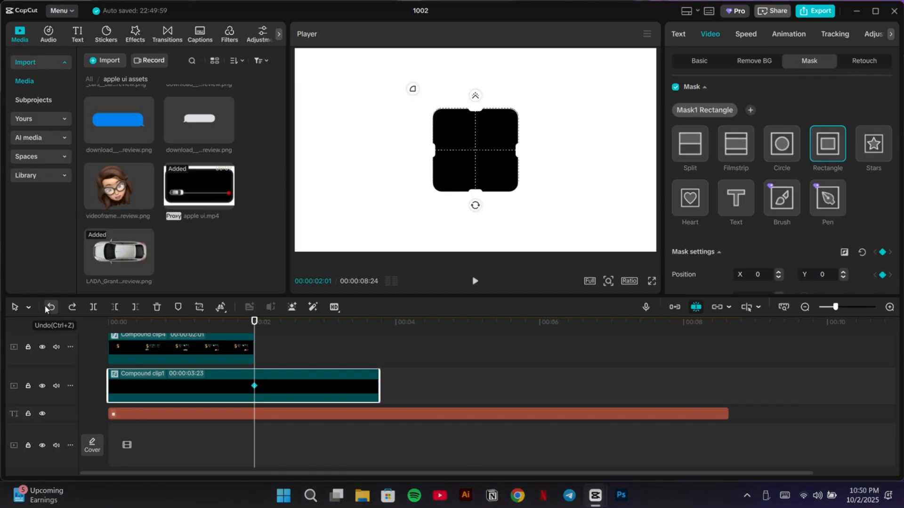
pyautogui.click(45, 308)
pyautogui.click(46, 307)
pyautogui.click(46, 307)
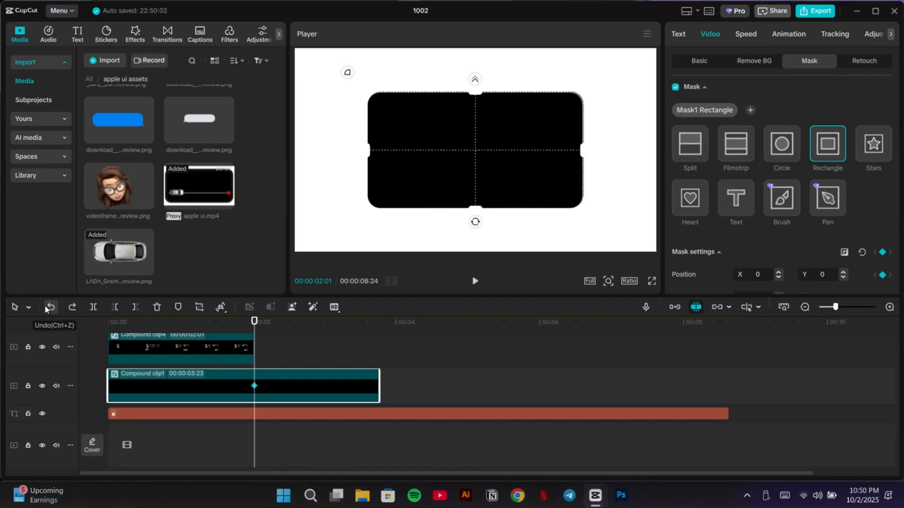
# - Add a mask keyframe to Compound clip1 at 00:00:02:12, shrink its rectangle to a nearly square card and raise it to Y 42
pyautogui.moveTo(254, 328); pyautogui.dragTo(281, 334)
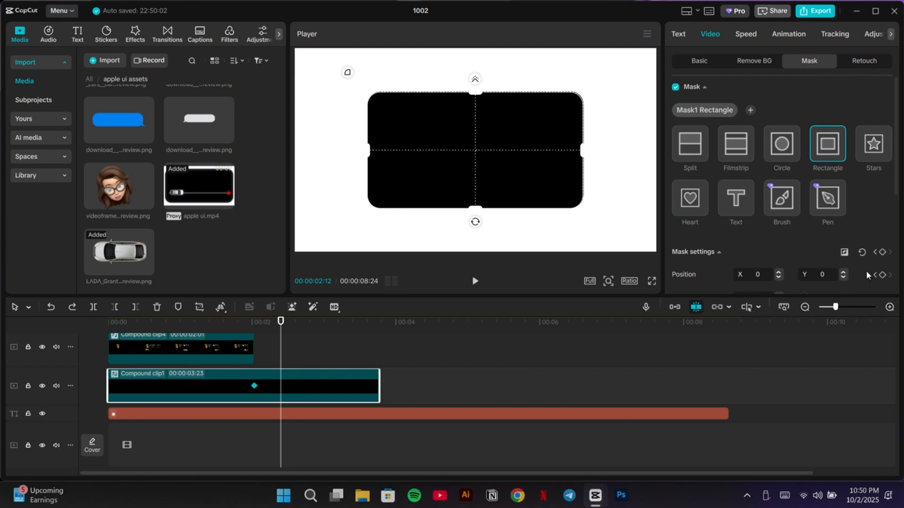
pyautogui.click(883, 252)
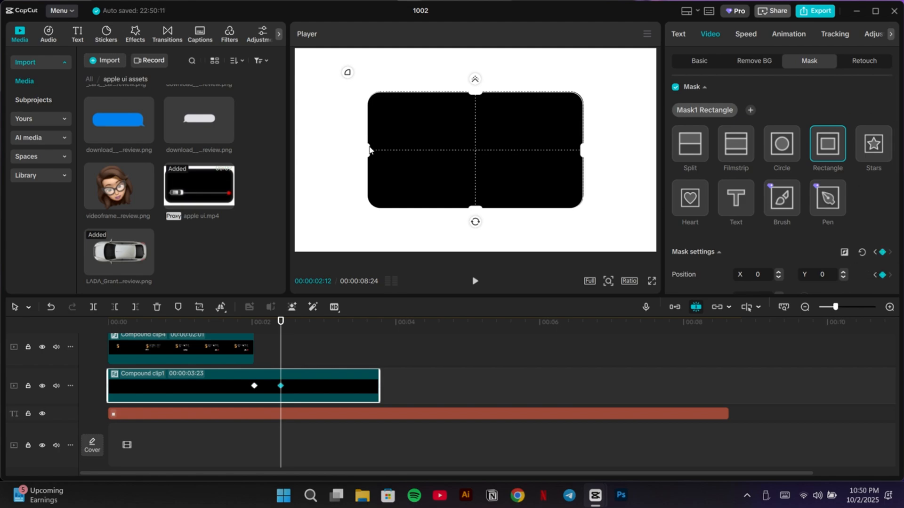
pyautogui.moveTo(369, 150); pyautogui.dragTo(428, 150)
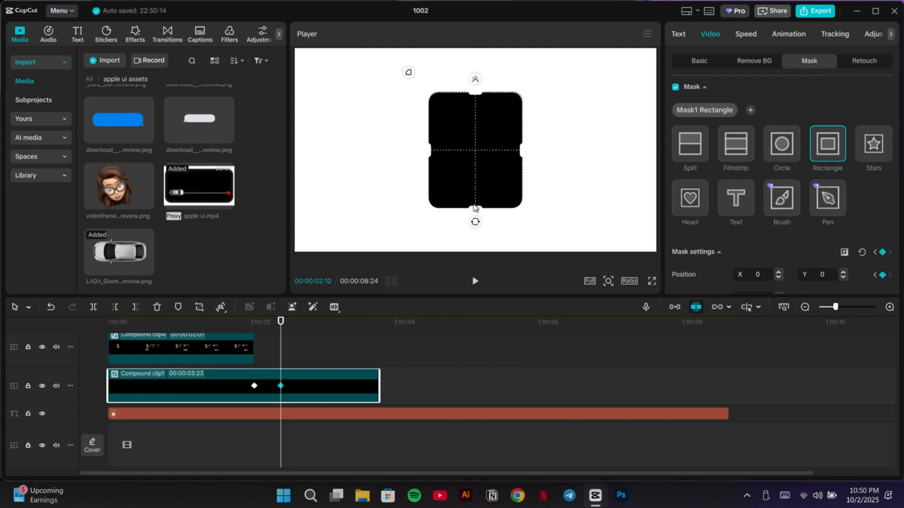
pyautogui.moveTo(477, 209); pyautogui.dragTo(476, 192)
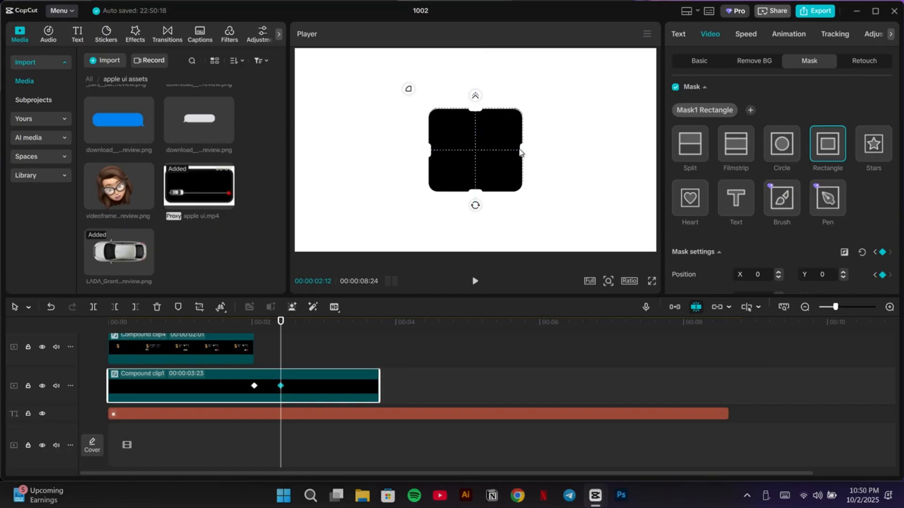
pyautogui.moveTo(520, 148); pyautogui.dragTo(476, 157)
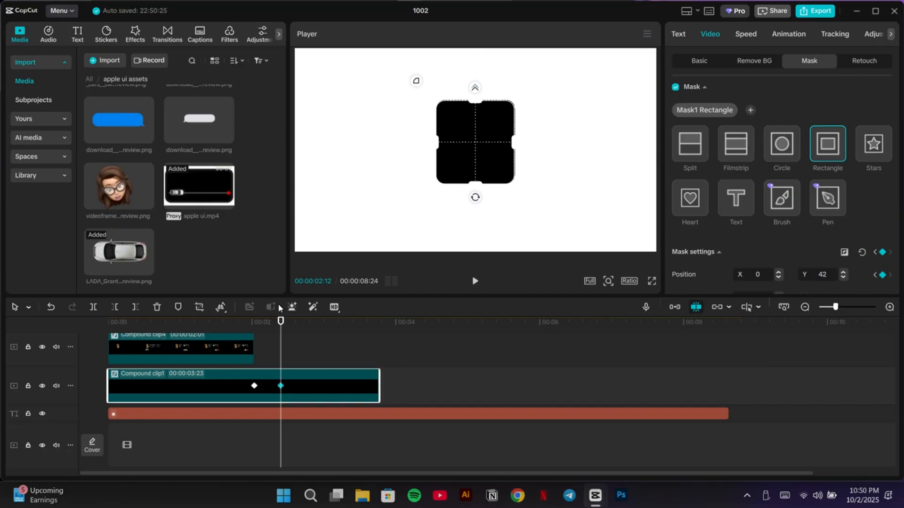
# - Apply the Cubic Out preset curve to the first mask keyframe of Compound clip1 and scrub through the shrinking animation
pyautogui.click(255, 387)
pyautogui.rightClick(250, 388)
pyautogui.click(315, 416)
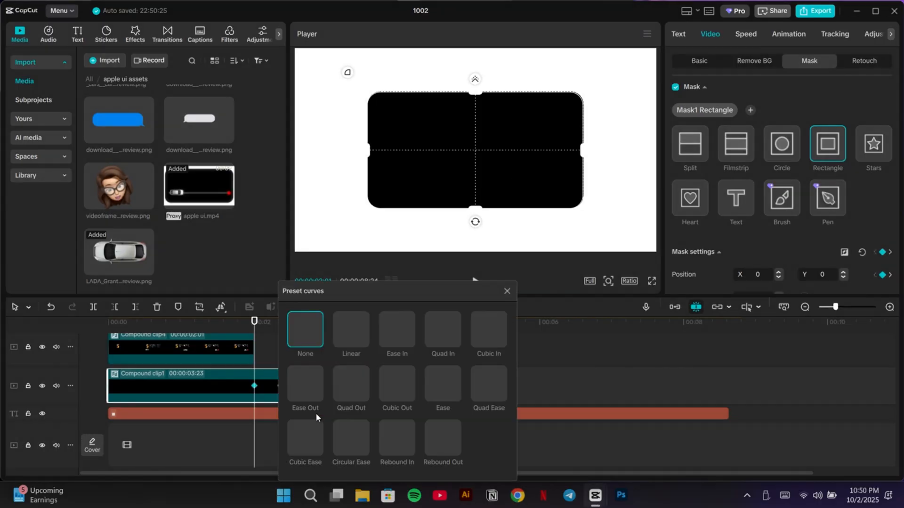
pyautogui.click(397, 382)
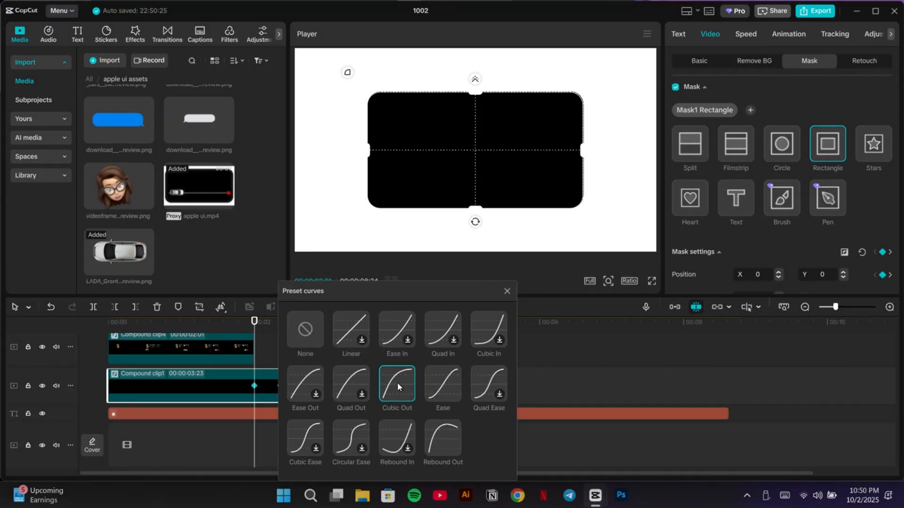
pyautogui.click(507, 291)
pyautogui.click(272, 363)
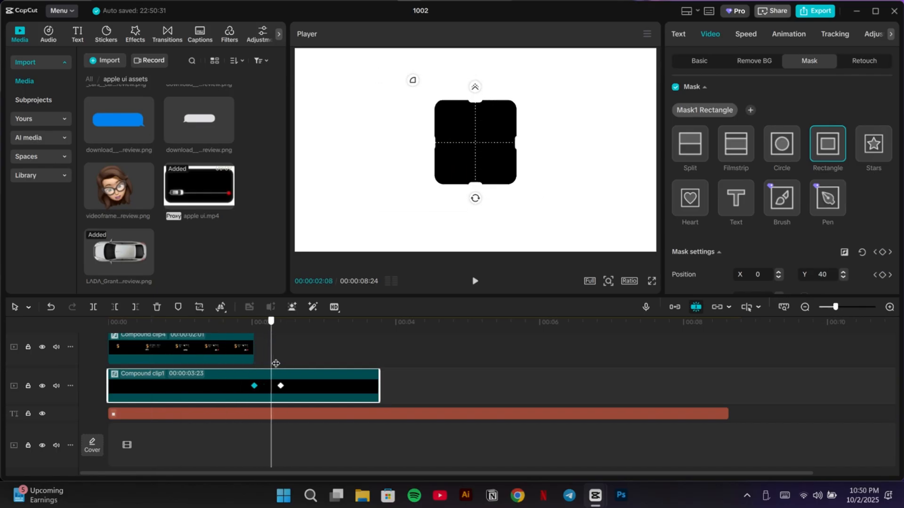
pyautogui.click(256, 366)
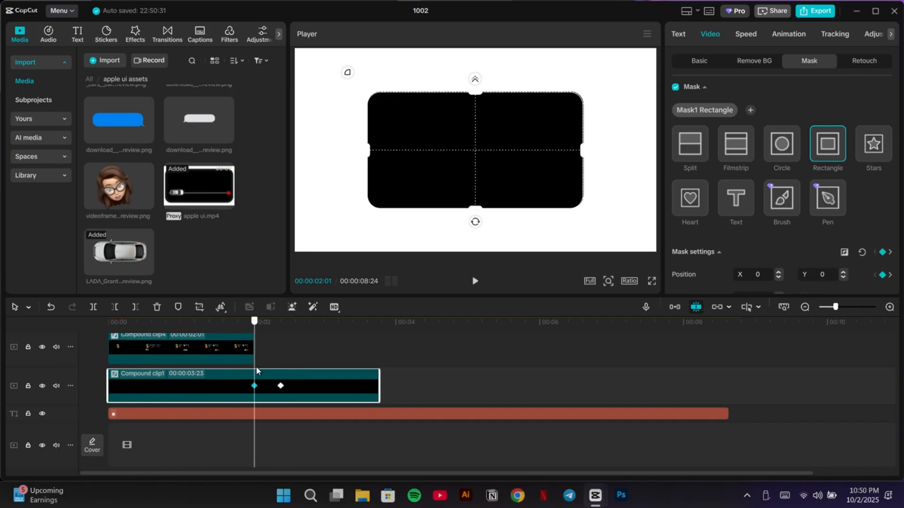
pyautogui.moveTo(256, 324); pyautogui.dragTo(271, 327)
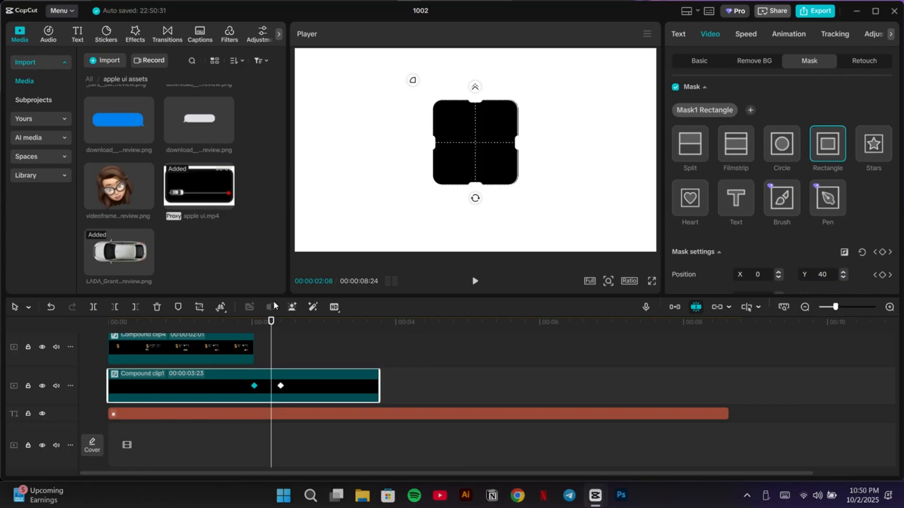
# - Import the HD_Apple_Watch_Ultra_Orange_Alpine_Side_View_PNG-removebg-preview image from the jiji ads folder in Downloads
pyautogui.scroll(2, 146, 151)
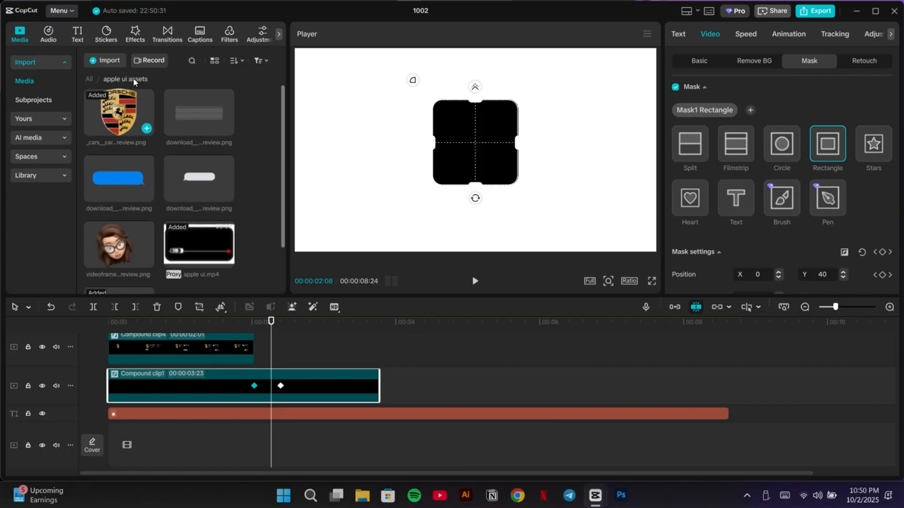
pyautogui.click(112, 64)
pyautogui.click(129, 33)
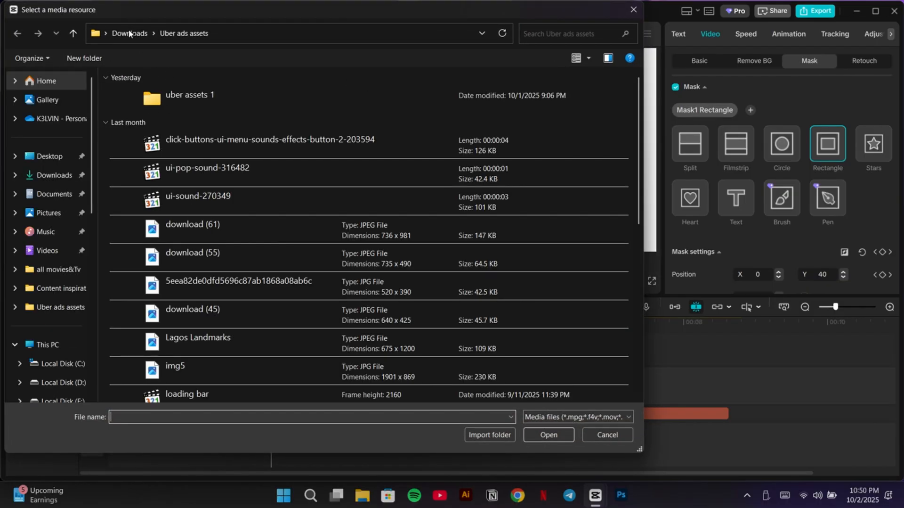
pyautogui.scroll(-5, 301, 248)
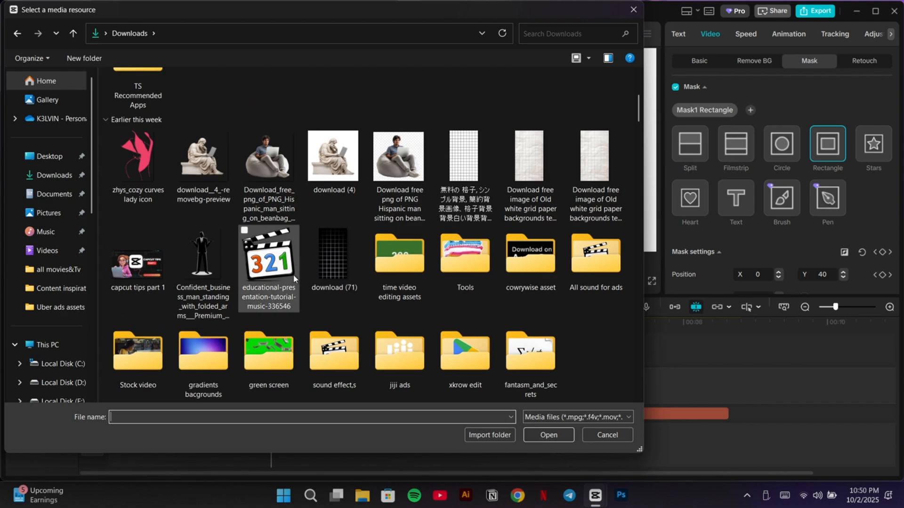
pyautogui.doubleClick(394, 333)
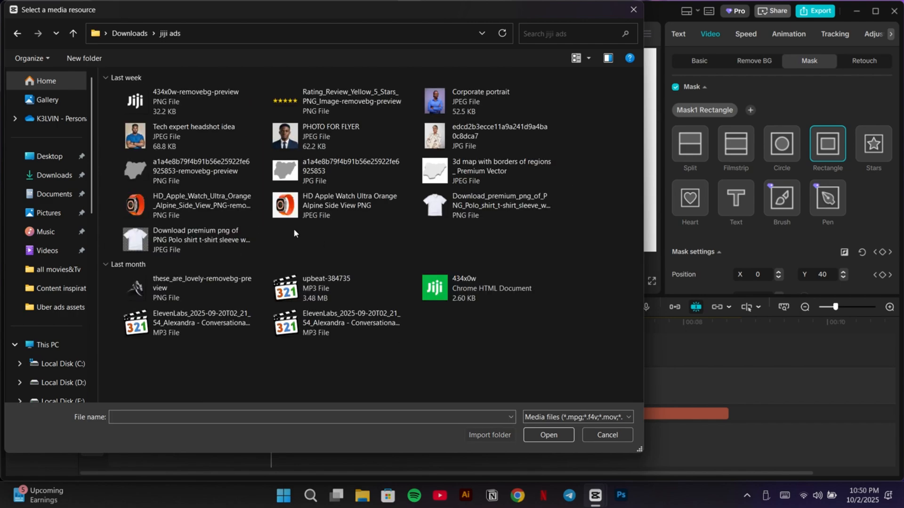
pyautogui.click(228, 209)
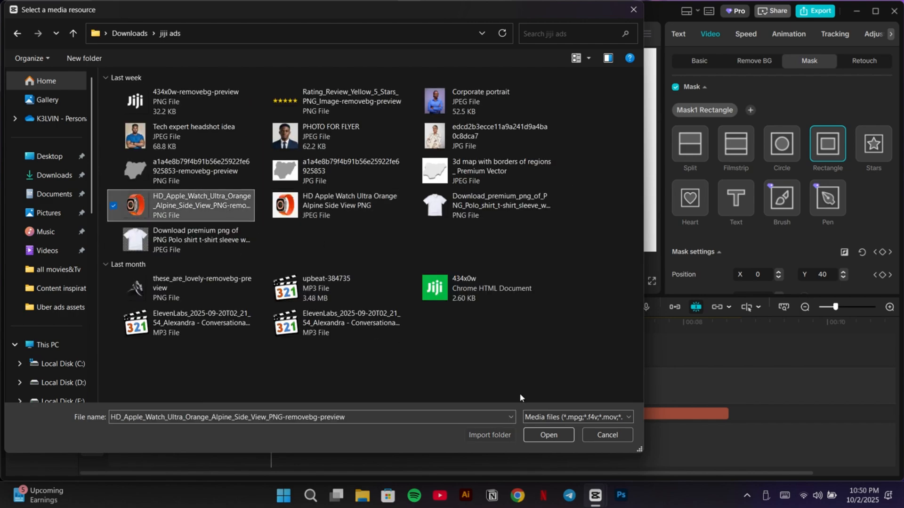
pyautogui.click(537, 440)
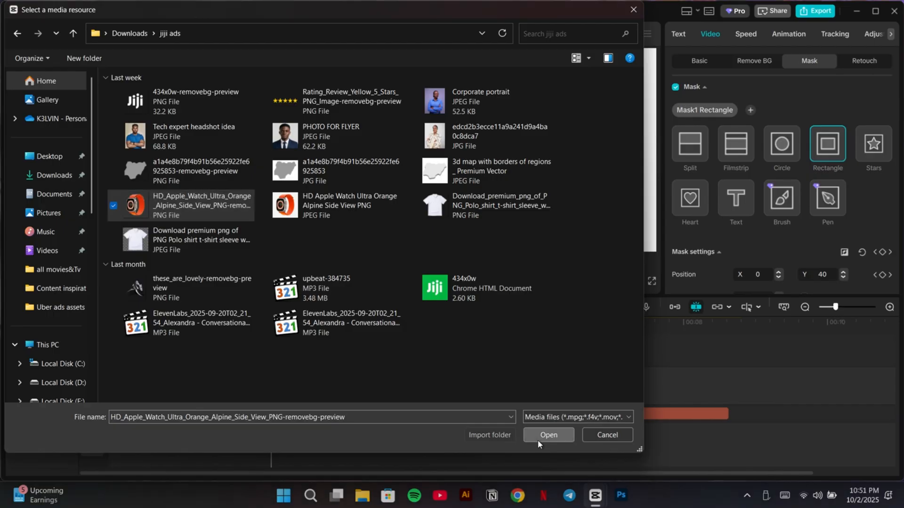
# - Place the Apple Watch image on the track above Compound clip1, just after Compound clip4, and scale it to fit inside the black card
pyautogui.click(227, 268)
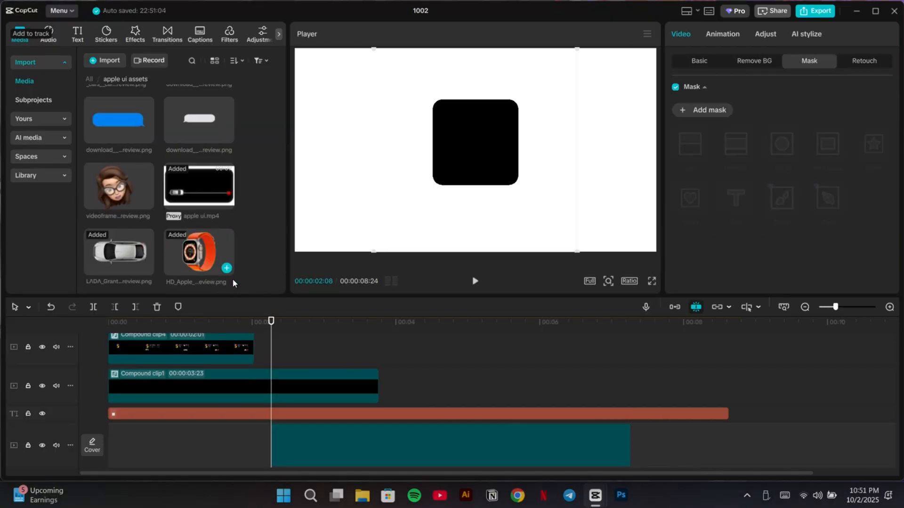
pyautogui.moveTo(320, 448); pyautogui.dragTo(303, 369)
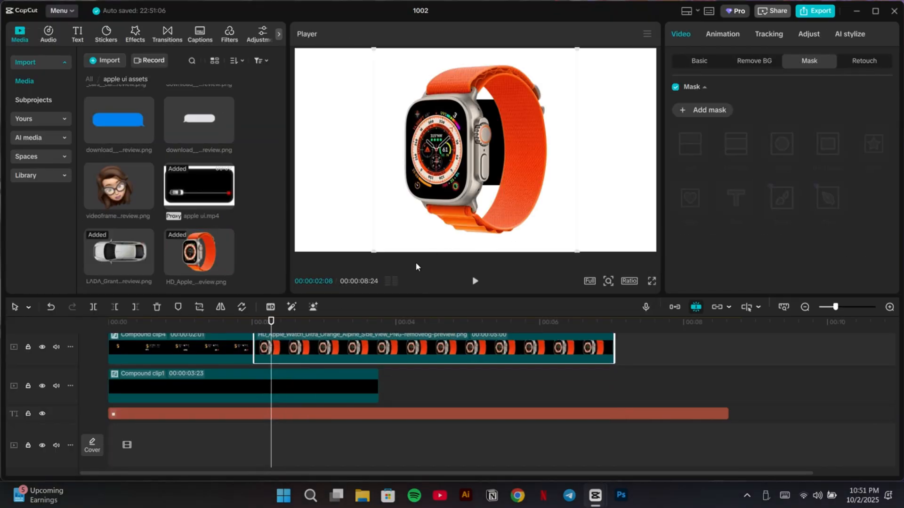
pyautogui.moveTo(375, 250); pyautogui.dragTo(439, 178)
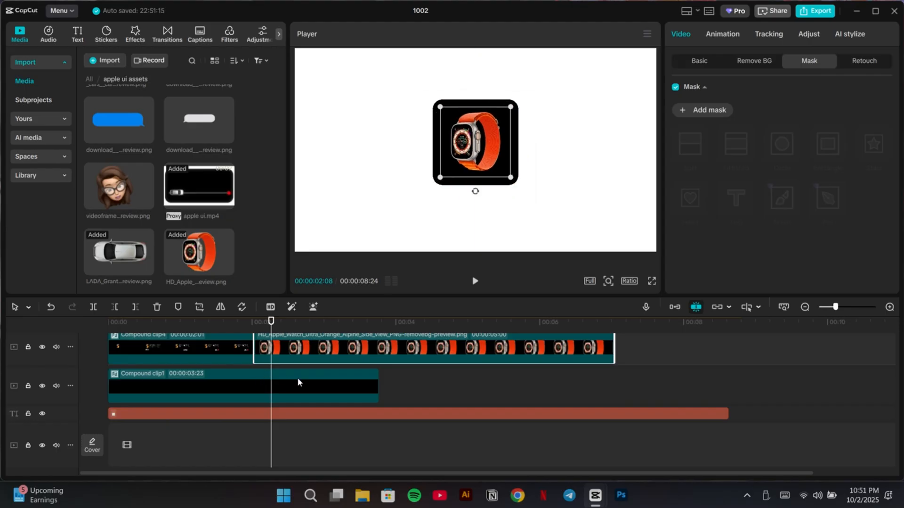
pyautogui.click(297, 378)
pyautogui.moveTo(284, 346)
pyautogui.mouseDown()
pyautogui.moveTo(295, 343)
pyautogui.moveTo(288, 399)
pyautogui.moveTo(307, 352)
pyautogui.moveTo(287, 353)
pyautogui.mouseUp()
# - Duplicate the Compound clip1 card background with the copy starting at 00:00:02:16
pyautogui.scroll(-1, 311, 354)
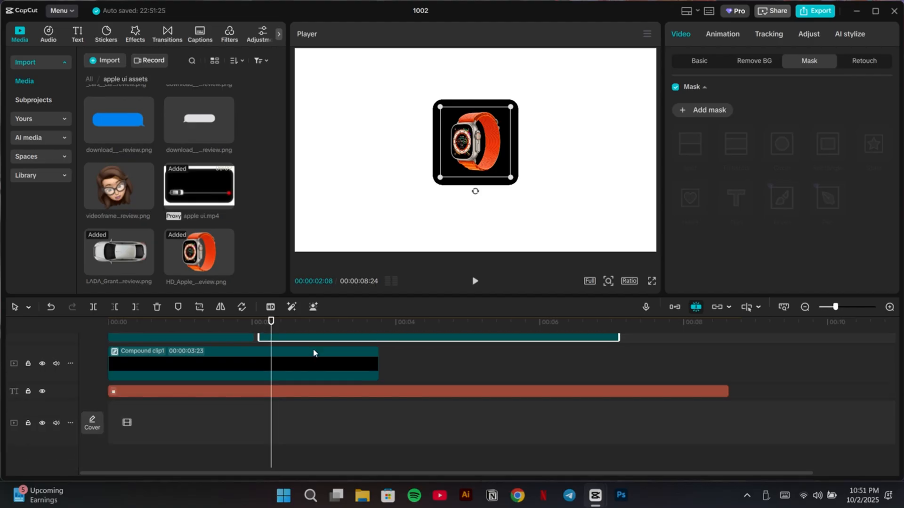
pyautogui.moveTo(271, 327); pyautogui.dragTo(291, 338)
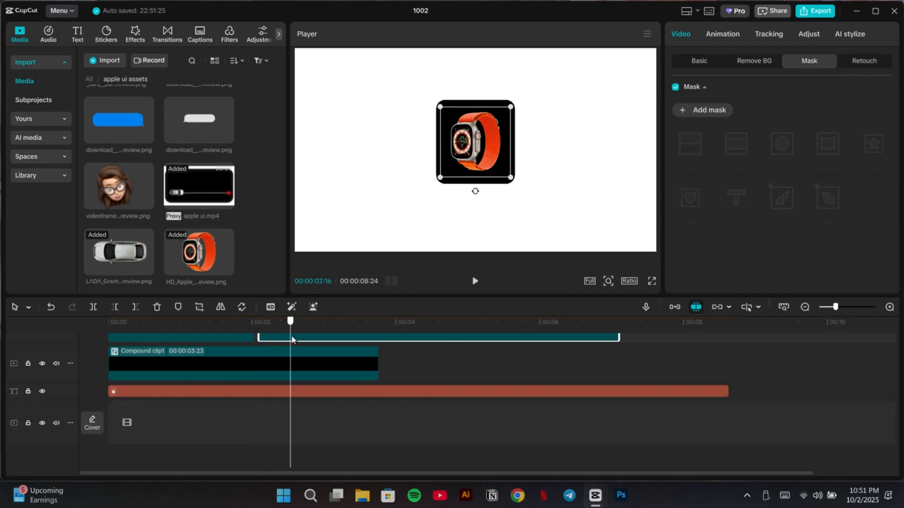
pyautogui.click(308, 366)
pyautogui.scroll(1, 312, 376)
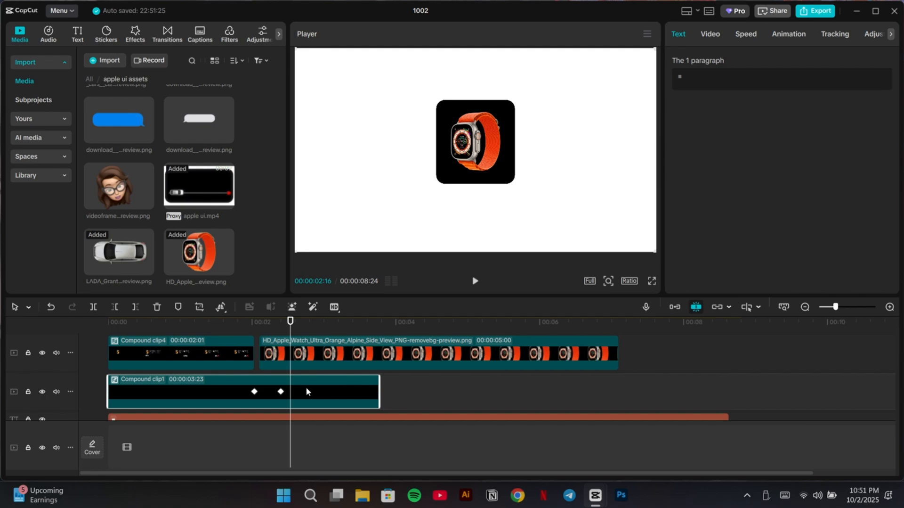
pyautogui.rightClick(306, 386)
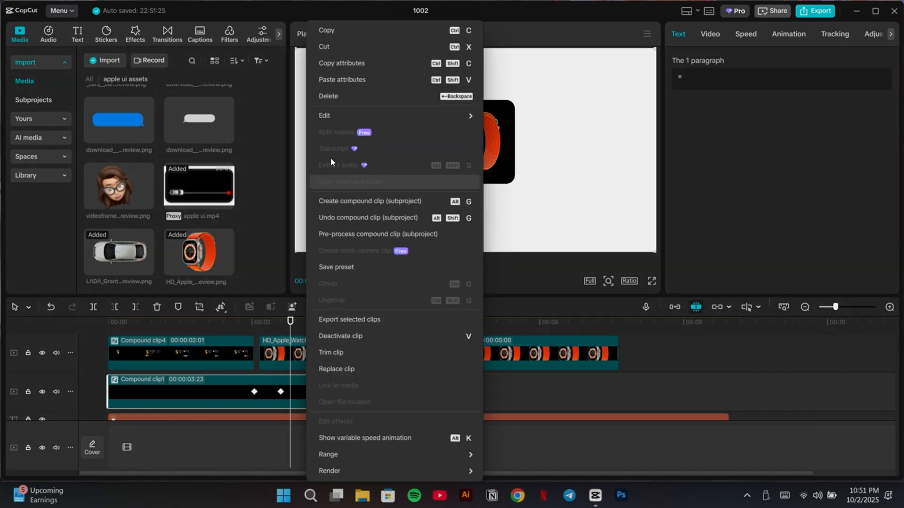
pyautogui.click(329, 22)
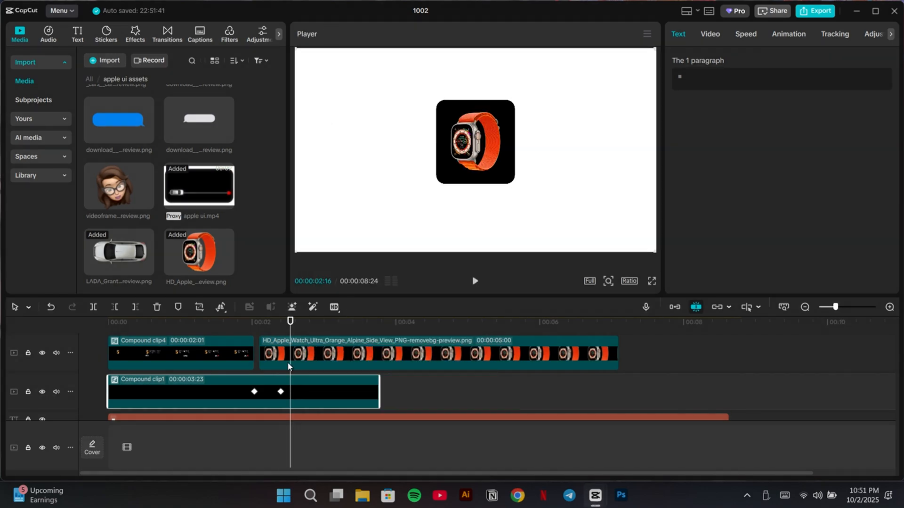
pyautogui.hotkey('ctrl', 'v')
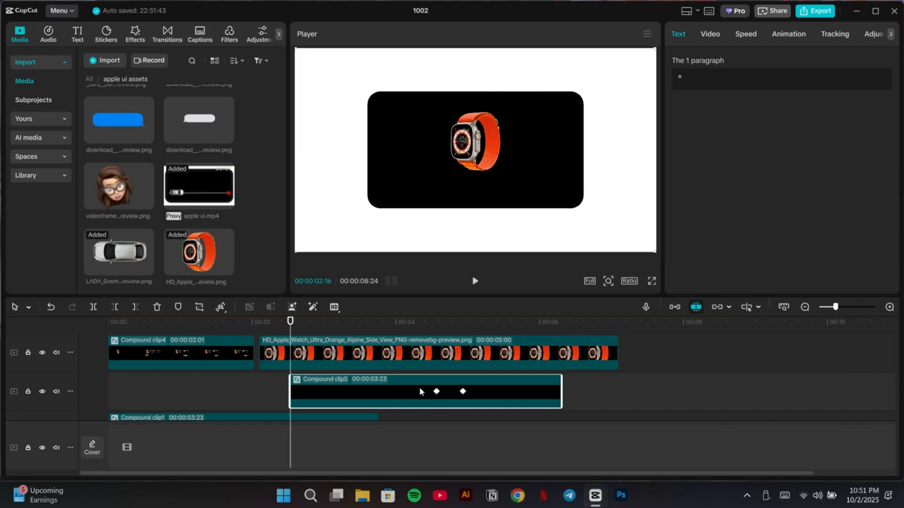
# - Change the color of the text background inside the duplicated compound clip to blue and return to the main timeline
pyautogui.doubleClick(419, 388)
pyautogui.click(248, 370)
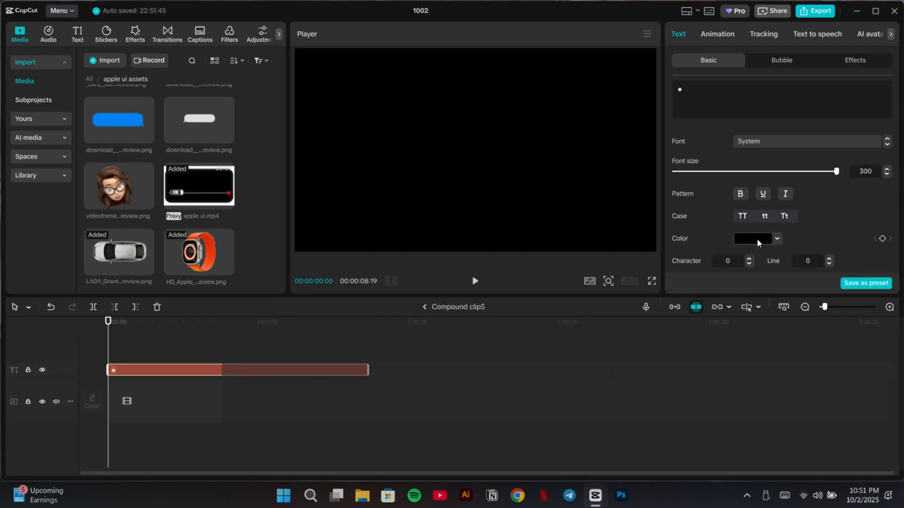
pyautogui.click(757, 239)
pyautogui.click(711, 400)
pyautogui.click(423, 308)
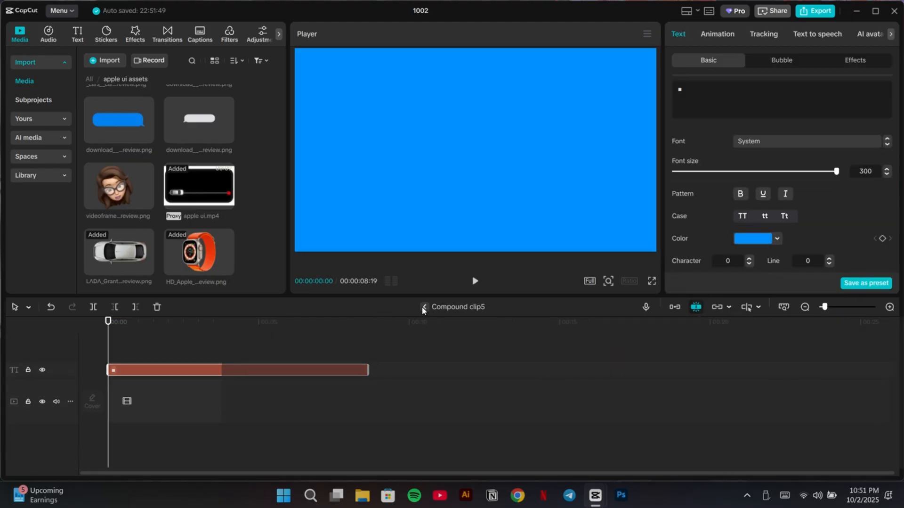
pyautogui.click(423, 307)
# - Delete both mask keyframes from the blue duplicate card
pyautogui.click(376, 391)
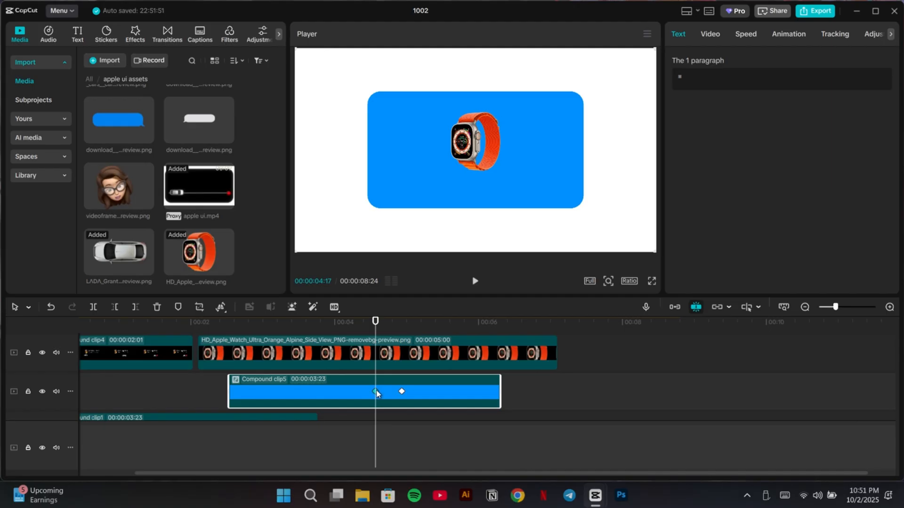
pyautogui.press('Delete')
pyautogui.click(402, 391)
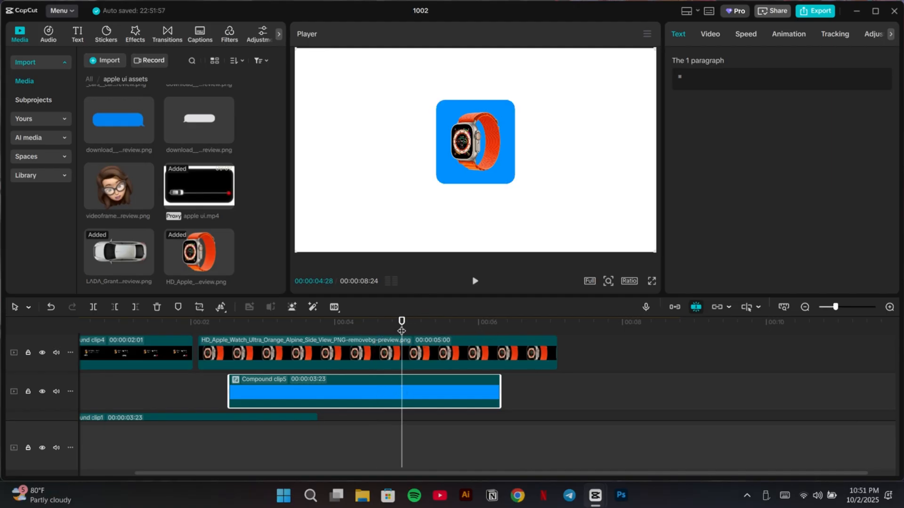
# - At 00:00:02:16, shrink the blue duplicate's rectangle mask into a rounded thin bar and place it below the black watch card
pyautogui.moveTo(367, 331); pyautogui.dragTo(228, 353)
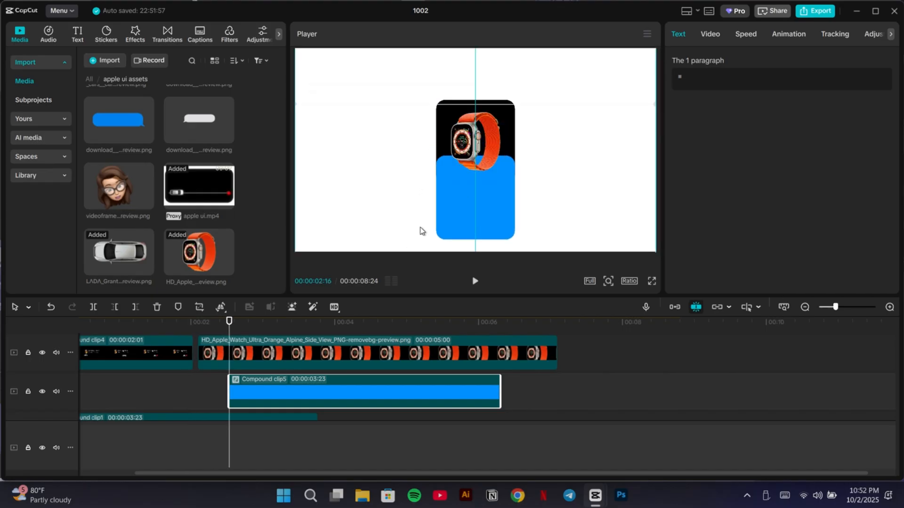
pyautogui.click(711, 35)
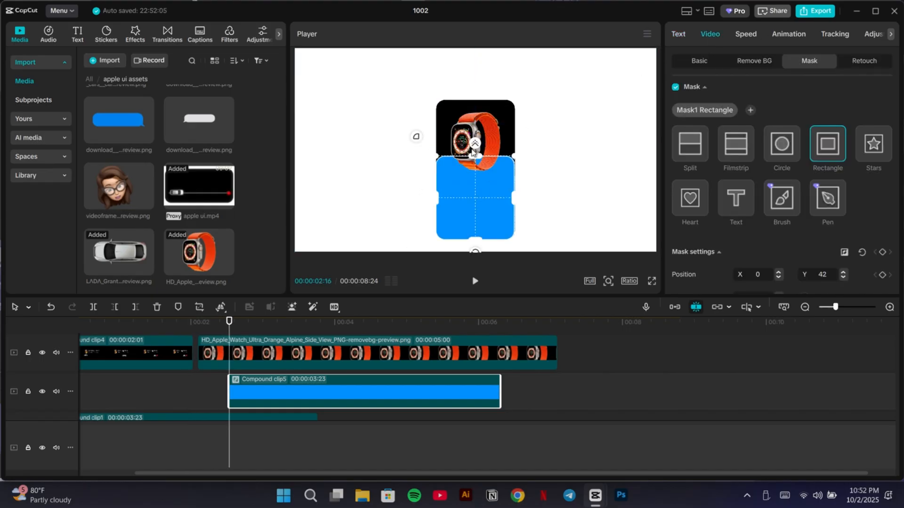
pyautogui.moveTo(477, 157); pyautogui.dragTo(471, 210)
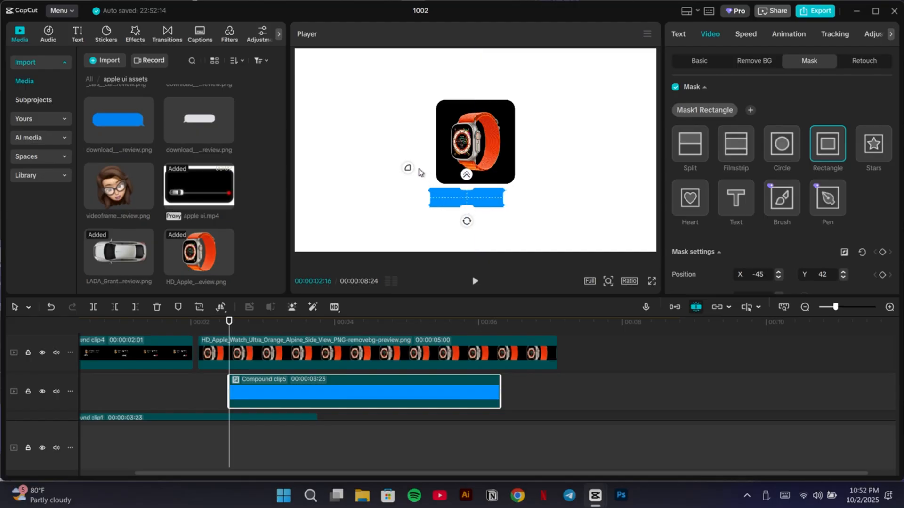
pyautogui.moveTo(408, 167); pyautogui.dragTo(395, 155)
pyautogui.moveTo(463, 203); pyautogui.dragTo(465, 222)
# - Show the reference video around 00:00:02:18 to compare the blue bar with the original, and hide it again
pyautogui.click(257, 351)
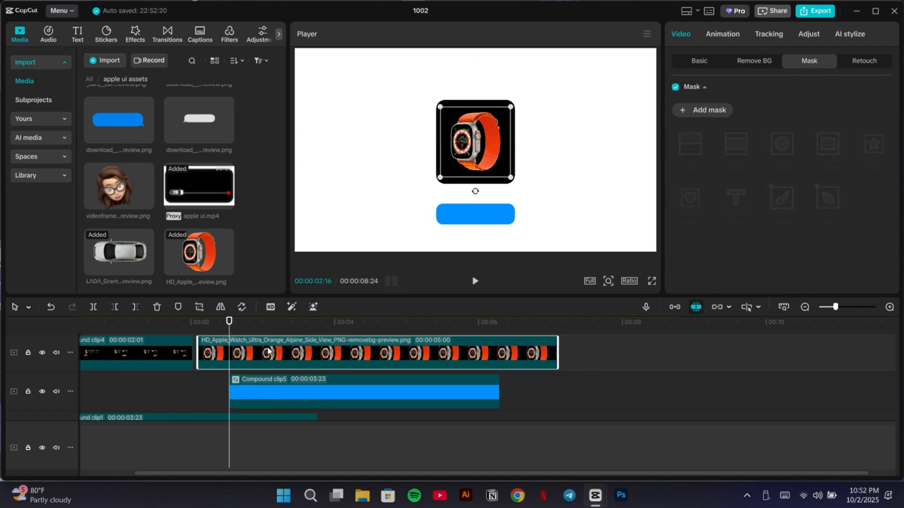
pyautogui.scroll(2, 263, 368)
pyautogui.click(269, 381)
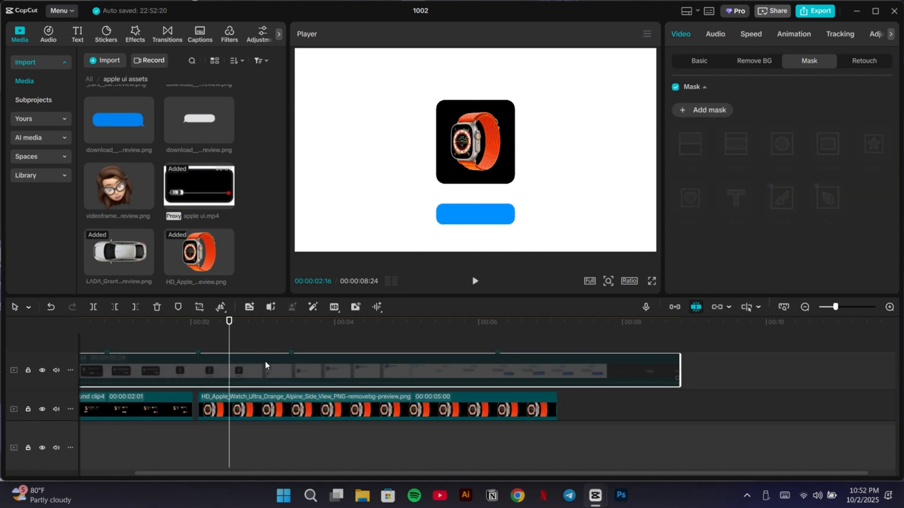
pyautogui.click(264, 360)
pyautogui.moveTo(229, 343)
pyautogui.mouseDown()
pyautogui.moveTo(238, 340)
pyautogui.moveTo(214, 338)
pyautogui.moveTo(234, 333)
pyautogui.mouseUp()
pyautogui.scroll(-1, 247, 347)
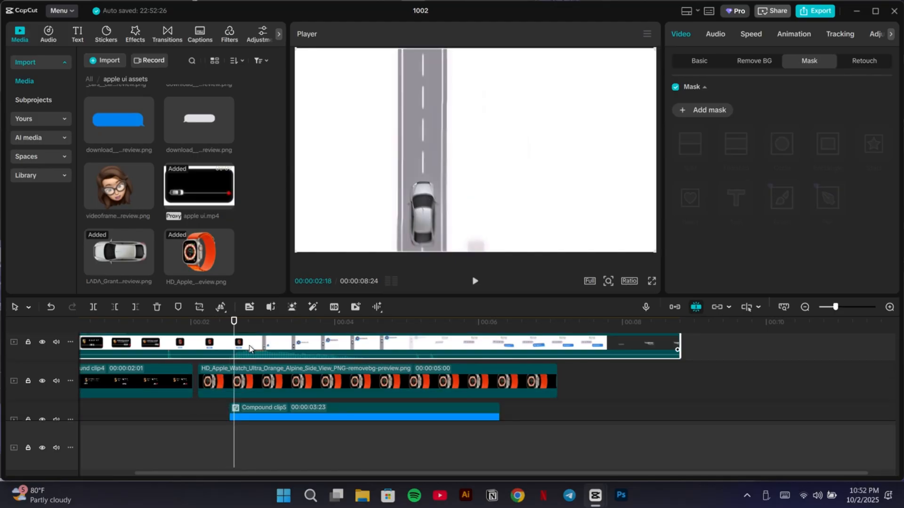
pyautogui.press('v')
pyautogui.scroll(-1, 275, 386)
# - Narrow the blue bar's rectangle mask so the bar is slimmer in width than the black watch card
pyautogui.click(279, 386)
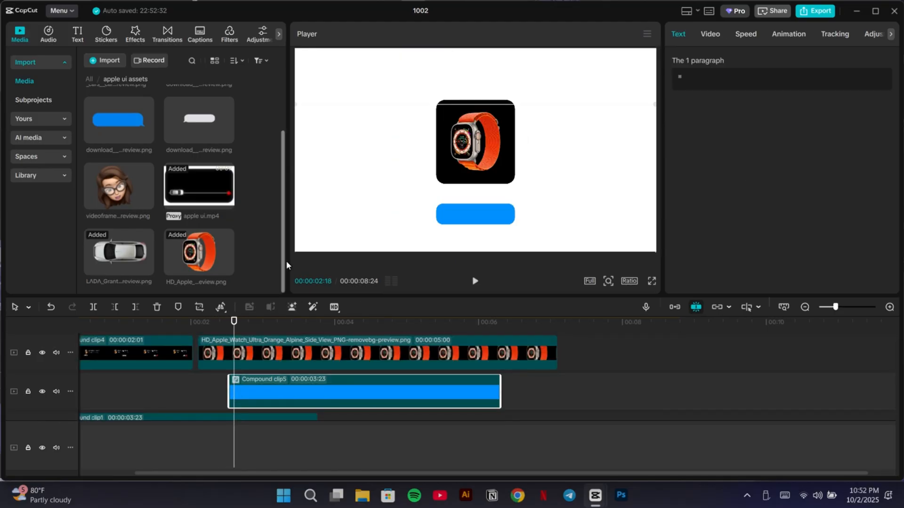
pyautogui.click(711, 34)
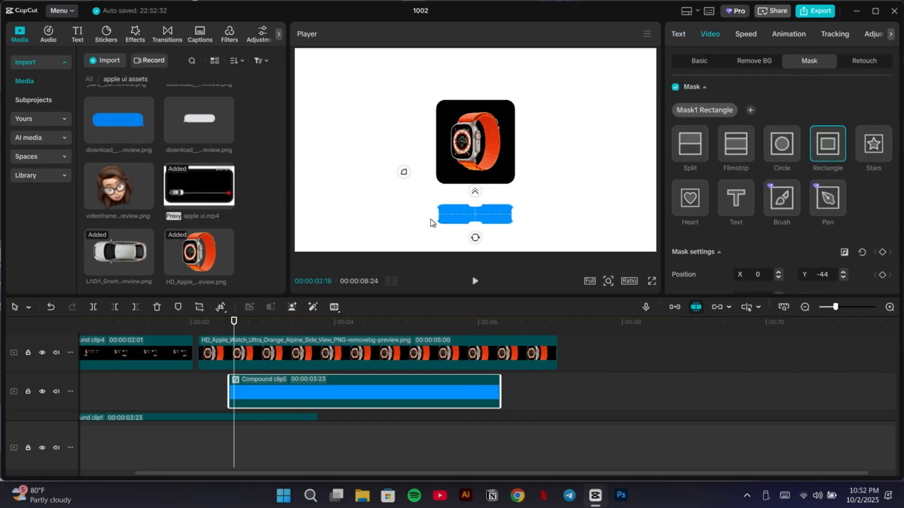
pyautogui.click(696, 62)
# - Add a default text at 00:00:02:16 and place it on the track directly above the blue bar clip
pyautogui.moveTo(232, 329); pyautogui.dragTo(228, 329)
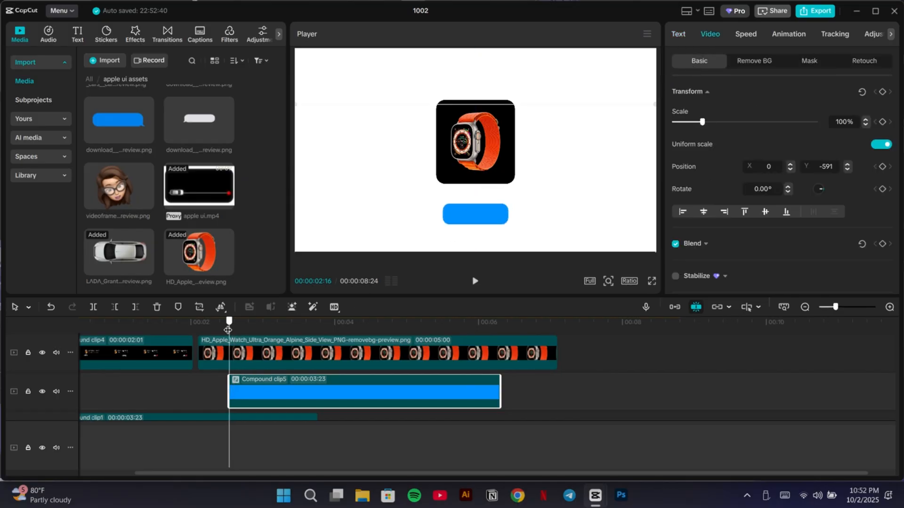
pyautogui.click(78, 36)
pyautogui.click(126, 97)
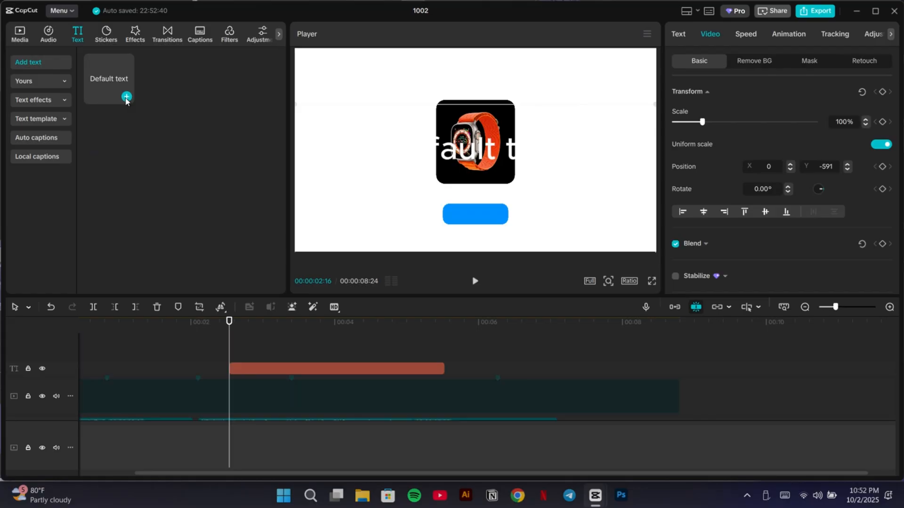
pyautogui.moveTo(264, 389); pyautogui.dragTo(264, 355)
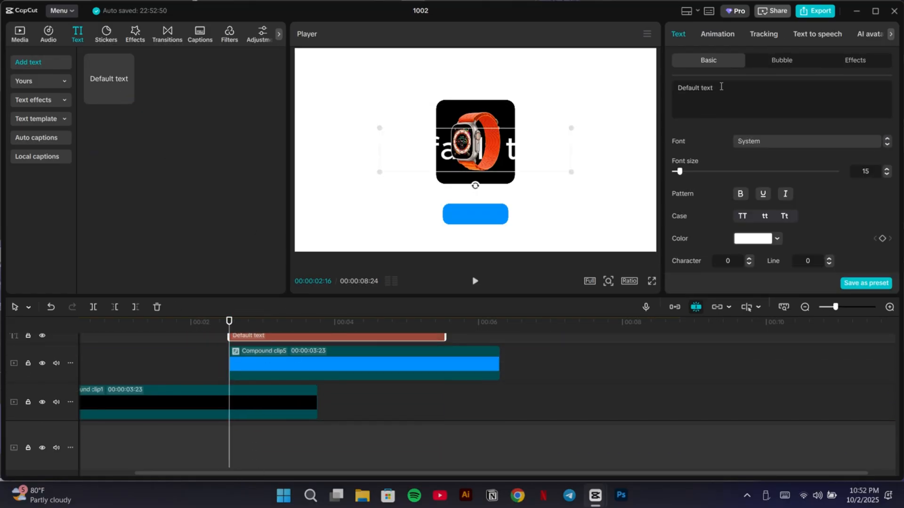
# - Replace the default text's content with "Buy"
pyautogui.click(721, 87)
pyautogui.press('BackSpace')
pyautogui.press('BackSpace')
pyautogui.press('BackSpace')
pyautogui.press('BackSpace')
pyautogui.press('BackSpace')
pyautogui.press('BackSpace')
pyautogui.press('BackSpace')
pyautogui.press('BackSpace')
pyautogui.press('BackSpace')
pyautogui.press('BackSpace')
pyautogui.press('BackSpace')
pyautogui.press('BackSpace')
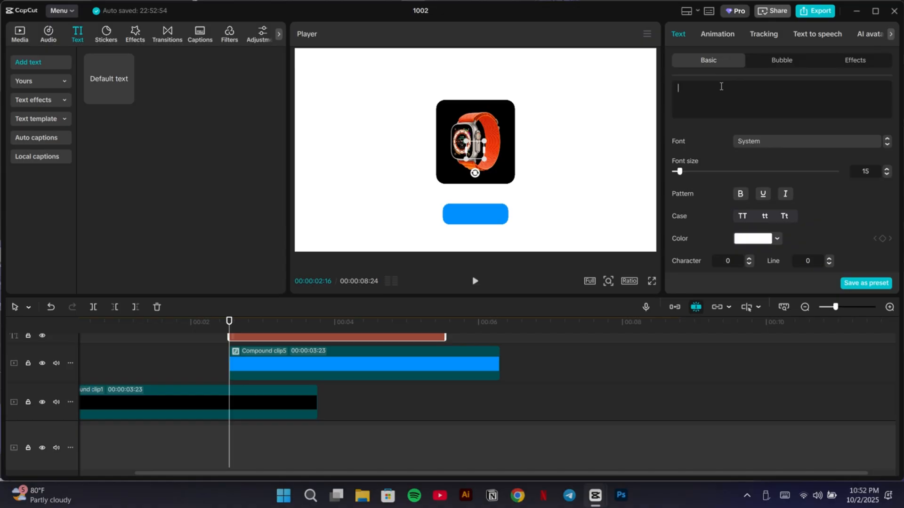
pyautogui.write('B')
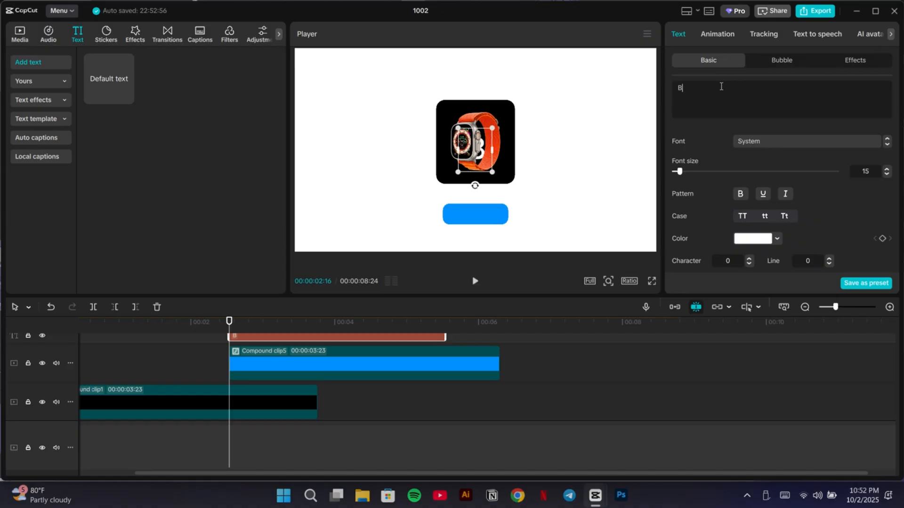
pyautogui.write('uy')
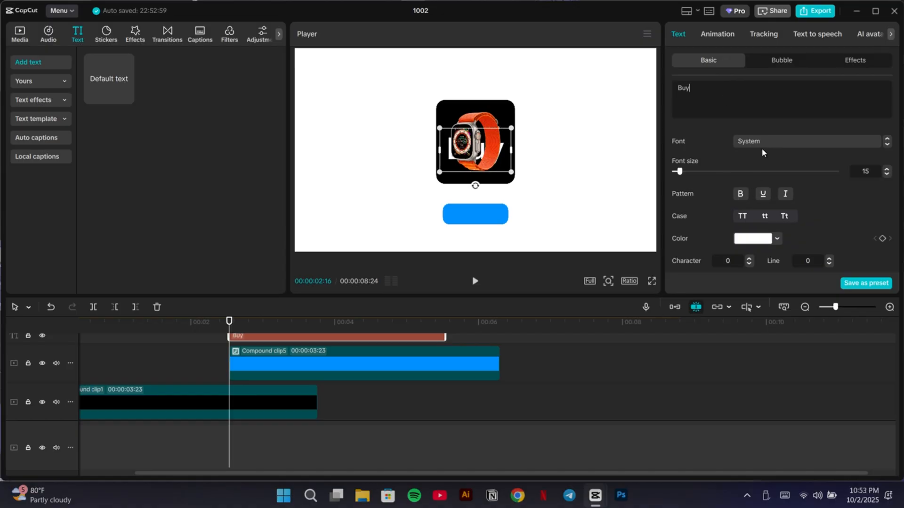
# - Make the Buy text bold with character spacing -1, and scale and center it on the blue bar
pyautogui.click(741, 198)
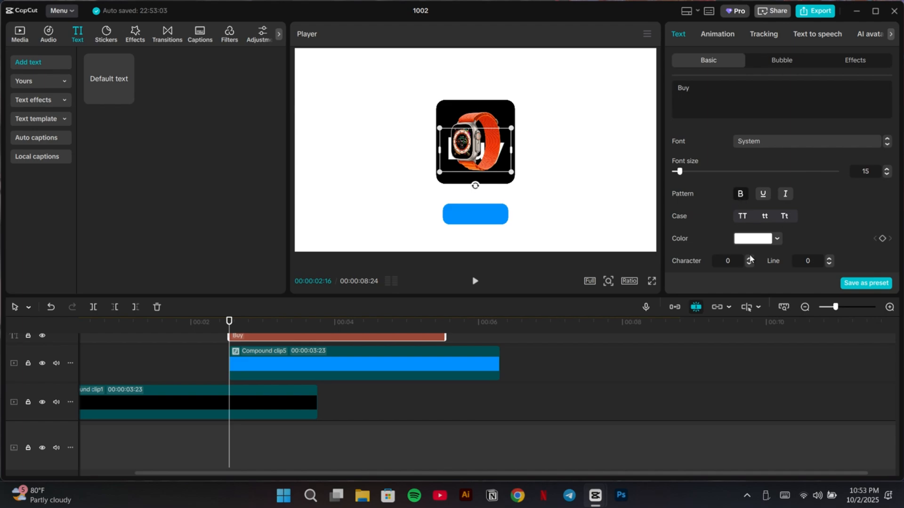
pyautogui.click(749, 264)
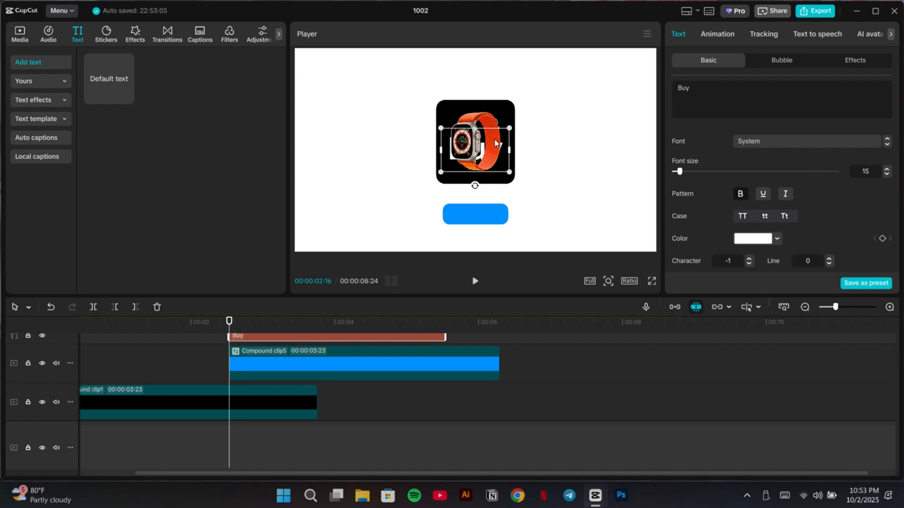
pyautogui.moveTo(495, 143); pyautogui.dragTo(472, 212)
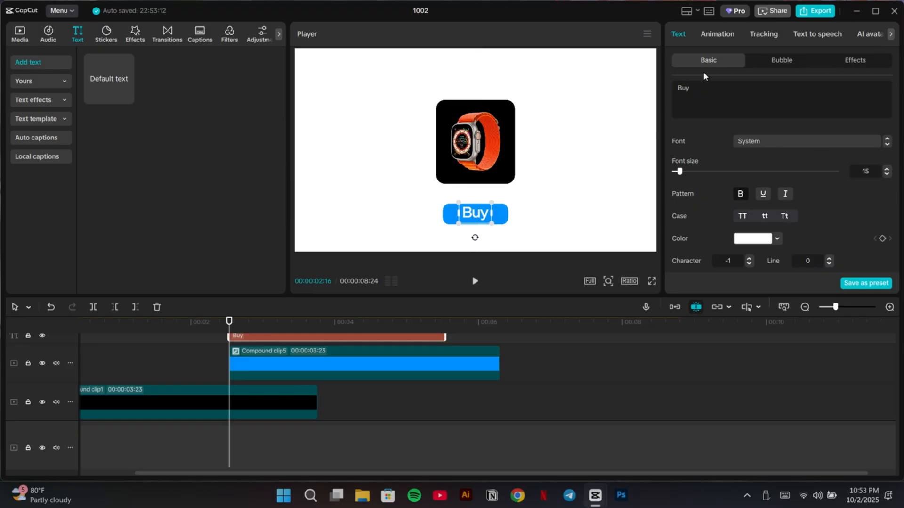
# - Change the Buy text's font to Gotham Medium
pyautogui.click(750, 141)
pyautogui.press('Escape')
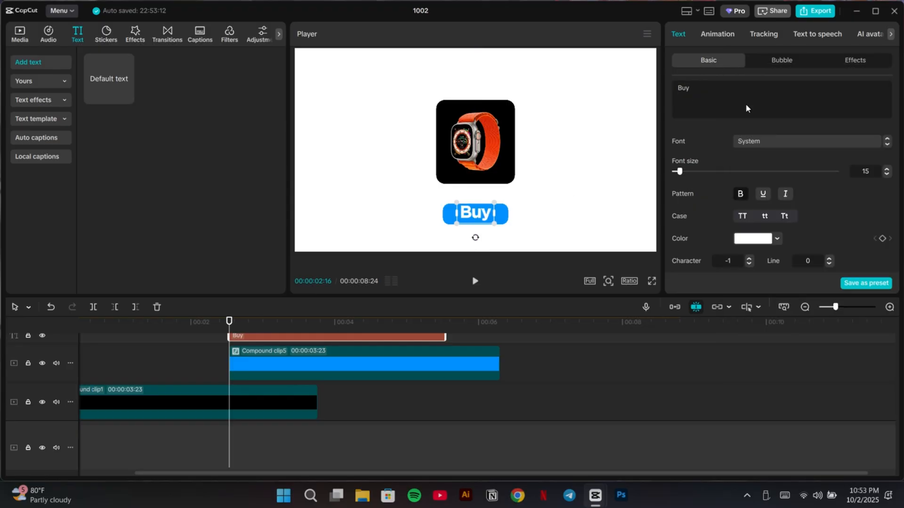
pyautogui.click(750, 141)
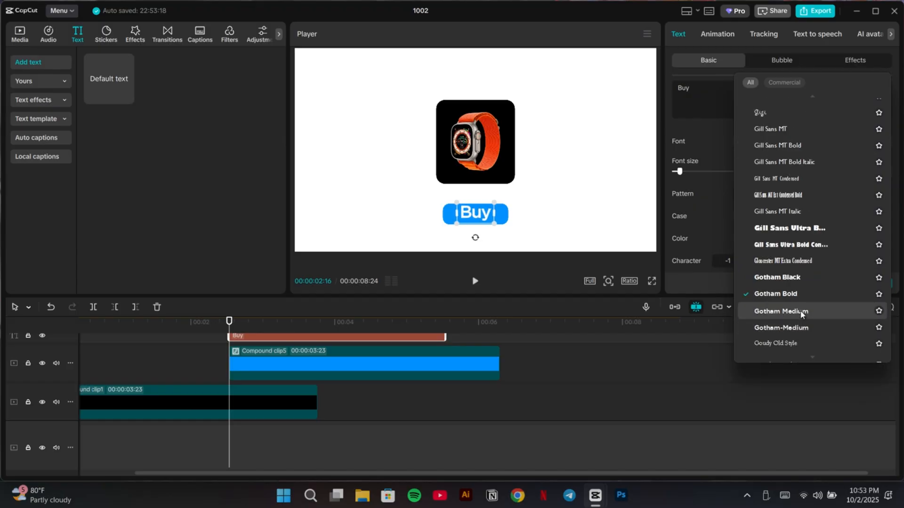
pyautogui.click(801, 313)
pyautogui.click(242, 382)
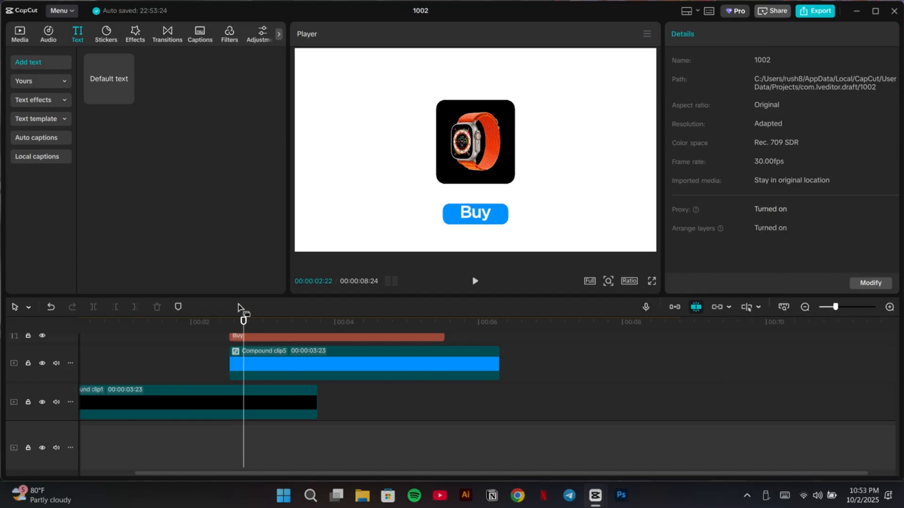
pyautogui.click(247, 337)
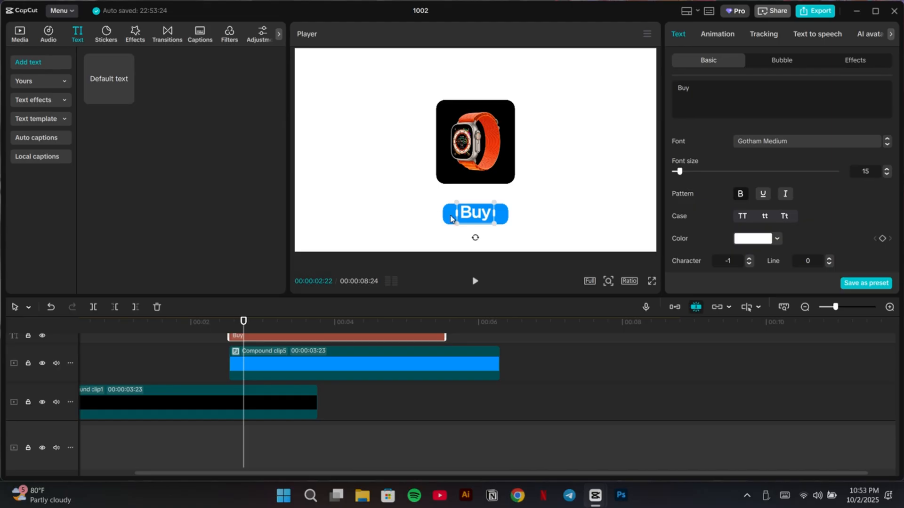
pyautogui.moveTo(456, 206); pyautogui.dragTo(495, 224)
# - Extend Compound clip1 to end at 00:00:04:03 and trim the blue bar clip to end at the same point
pyautogui.moveTo(351, 393)
pyautogui.mouseDown()
pyautogui.moveTo(266, 402)
pyautogui.moveTo(341, 397)
pyautogui.mouseUp()
pyautogui.click(305, 400)
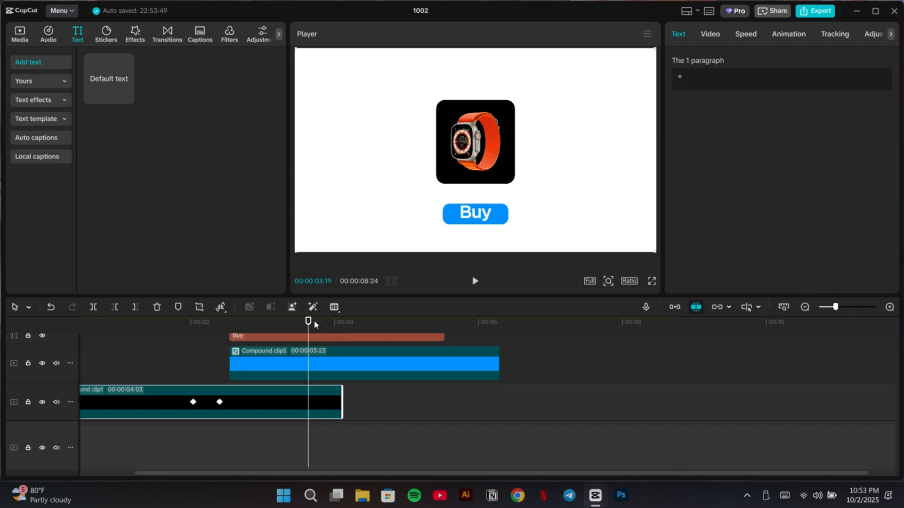
pyautogui.moveTo(320, 329); pyautogui.dragTo(342, 331)
pyautogui.click(343, 363)
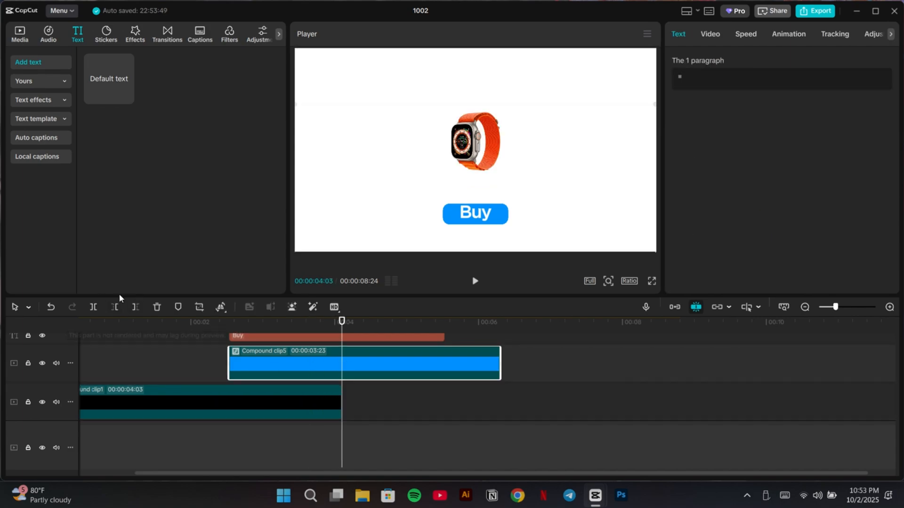
pyautogui.click(136, 308)
# - Trim the Buy text and the Apple Watch image so both end at 00:00:04:03
pyautogui.click(323, 336)
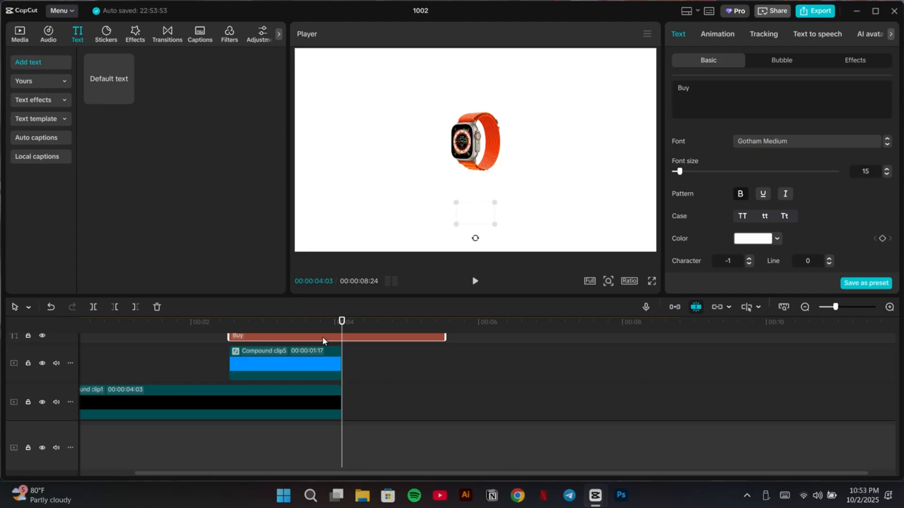
pyautogui.click(135, 307)
pyautogui.scroll(1, 335, 370)
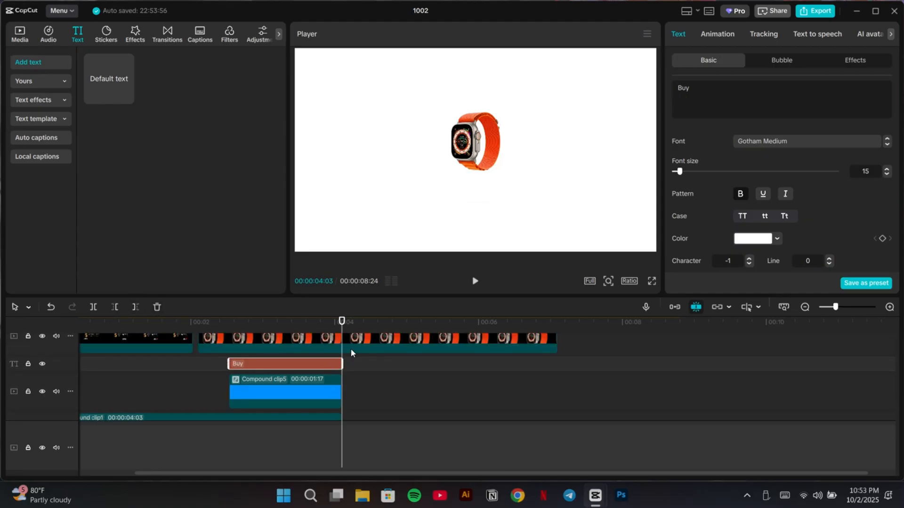
pyautogui.click(351, 350)
pyautogui.click(136, 306)
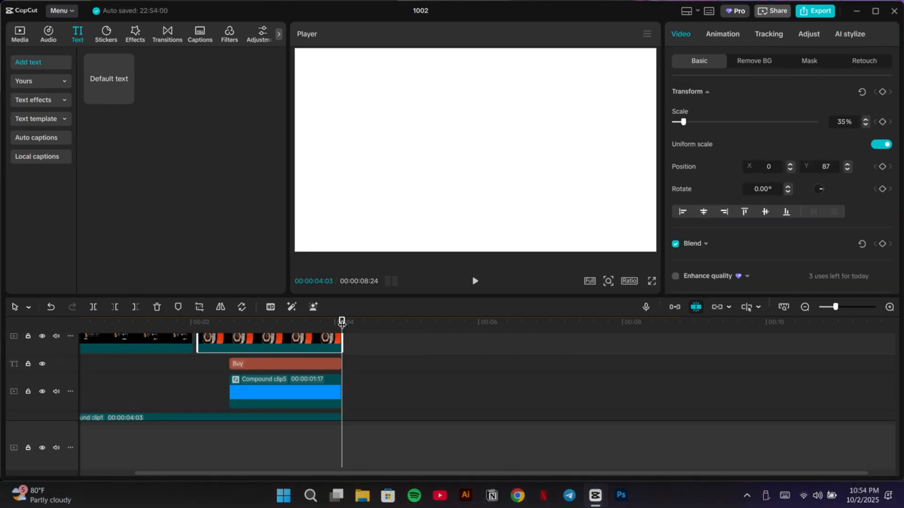
# - Check the reference video at 00:00:04:03 and add the road image there, directly after Compound clip1 on its track
pyautogui.moveTo(342, 322); pyautogui.dragTo(315, 378)
pyautogui.click(420, 381)
pyautogui.moveTo(297, 323); pyautogui.dragTo(401, 330)
pyautogui.scroll(2, 420, 381)
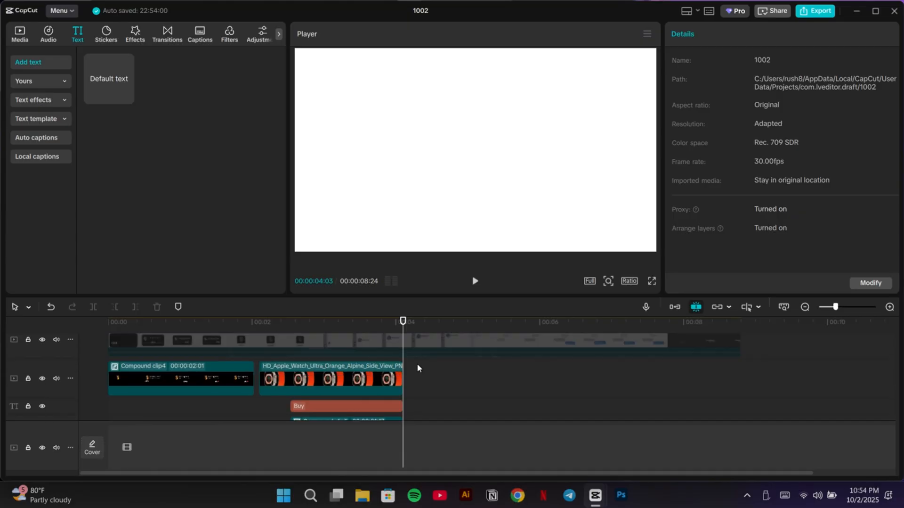
pyautogui.click(425, 343)
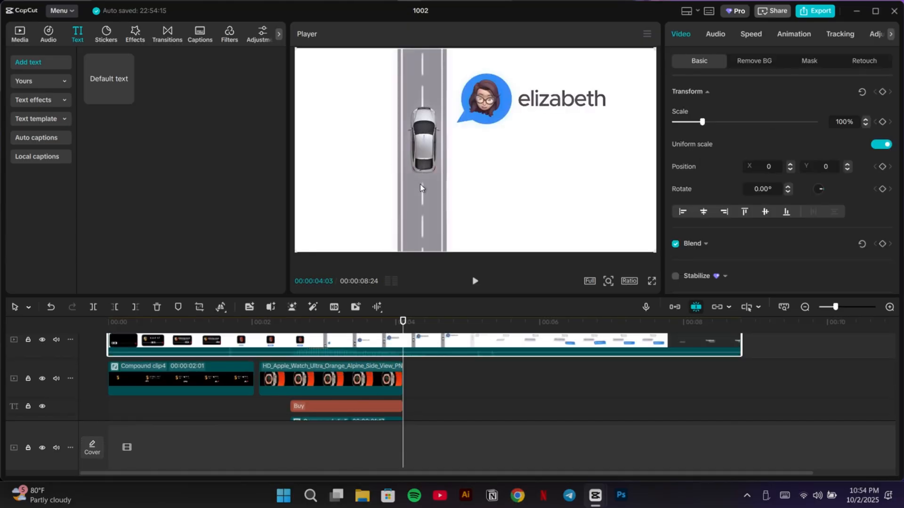
pyautogui.click(18, 37)
pyautogui.scroll(2, 196, 156)
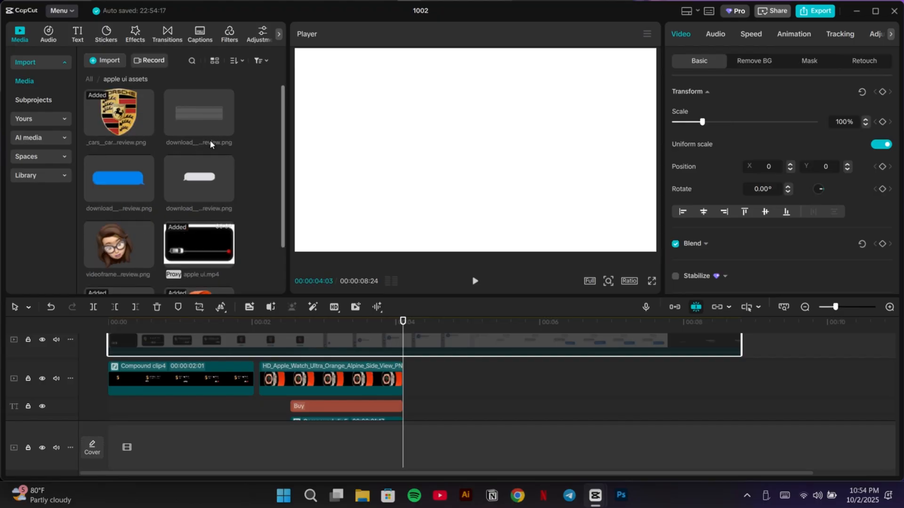
pyautogui.click(226, 130)
pyautogui.scroll(-1, 447, 395)
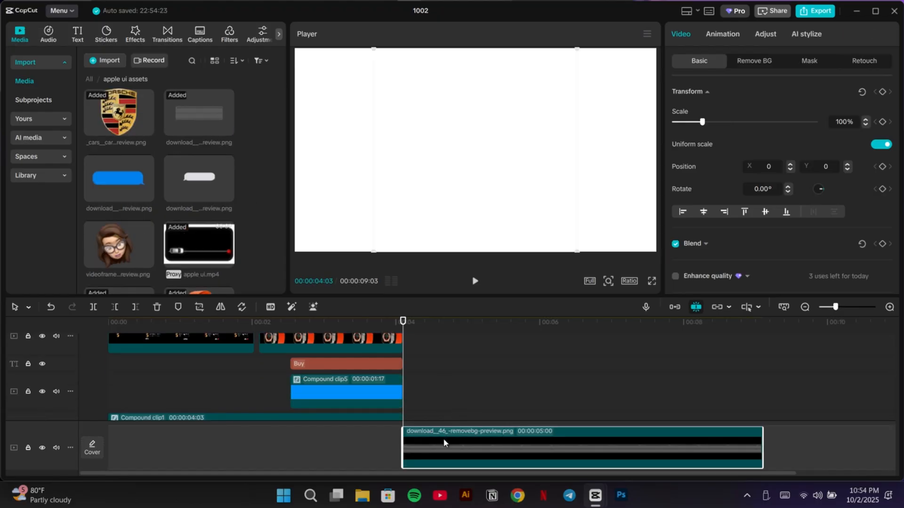
pyautogui.scroll(-1, 446, 438)
pyautogui.moveTo(450, 422); pyautogui.dragTo(447, 363)
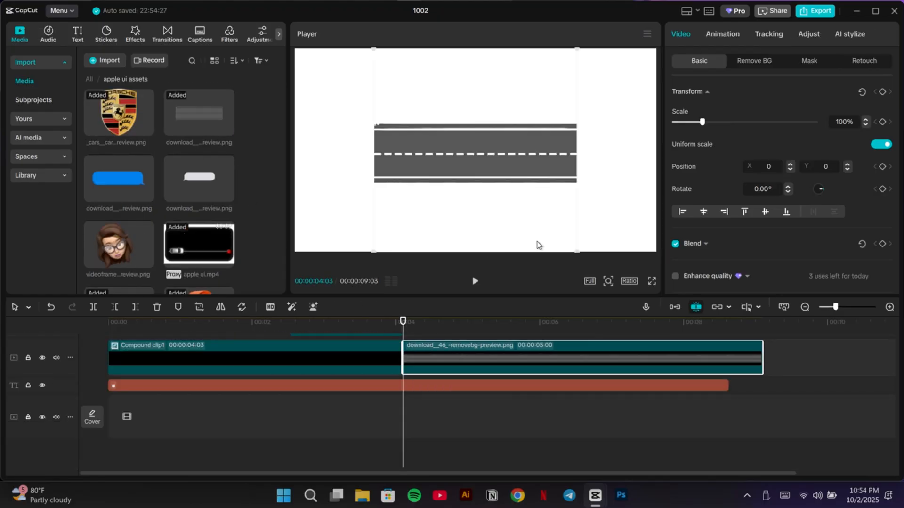
# - Rotate the road image to 90° and move it to about X -381, Y -531
pyautogui.moveTo(491, 155); pyautogui.dragTo(493, 127)
pyautogui.moveTo(485, 239); pyautogui.dragTo(382, 133)
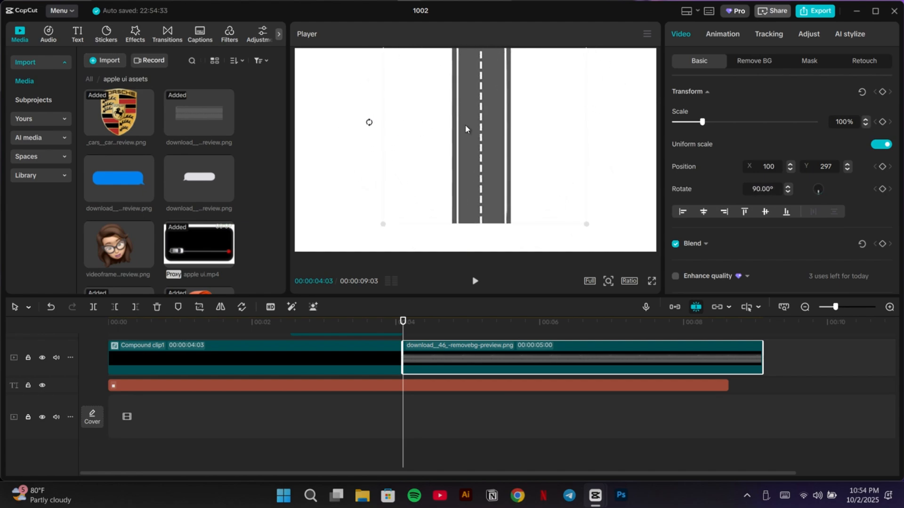
pyautogui.moveTo(465, 124); pyautogui.dragTo(417, 202)
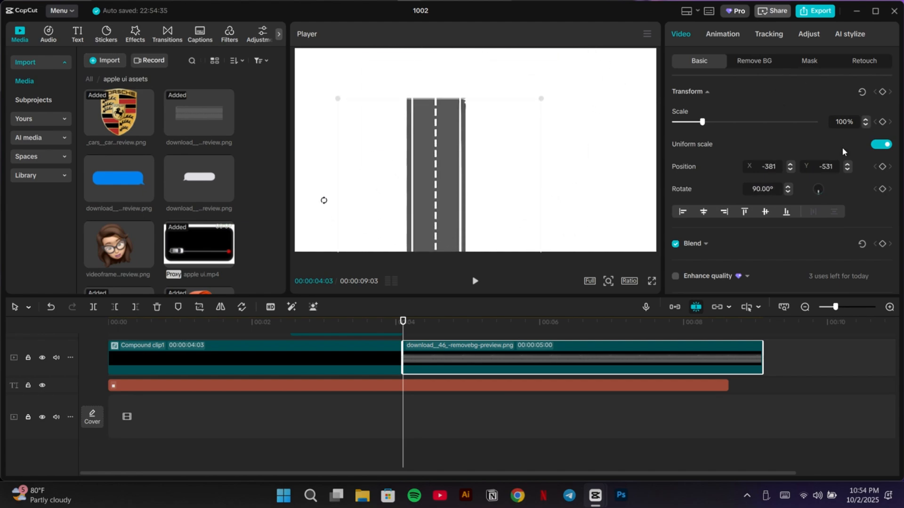
# - Turn off uniform scale for the road image and set its scale height to 140%
pyautogui.click(878, 144)
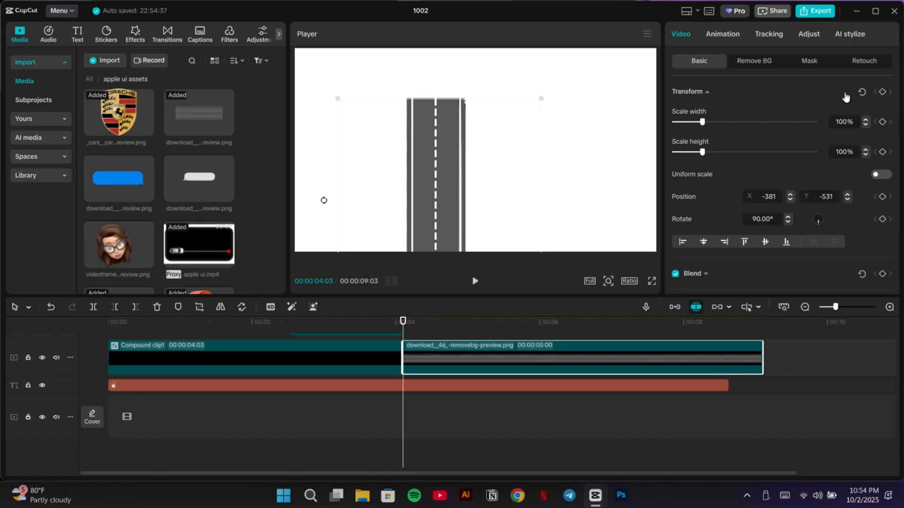
pyautogui.moveTo(702, 151); pyautogui.dragTo(713, 151)
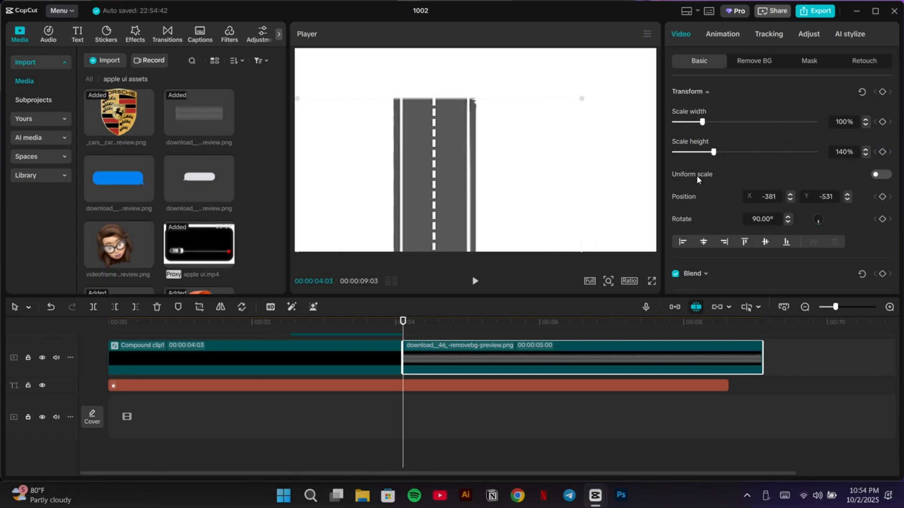
# - Undo the road image's last height scaling, set its scale width to 287% and move it to about X -703, Y -484
pyautogui.hotkey('ctrl', 'z')
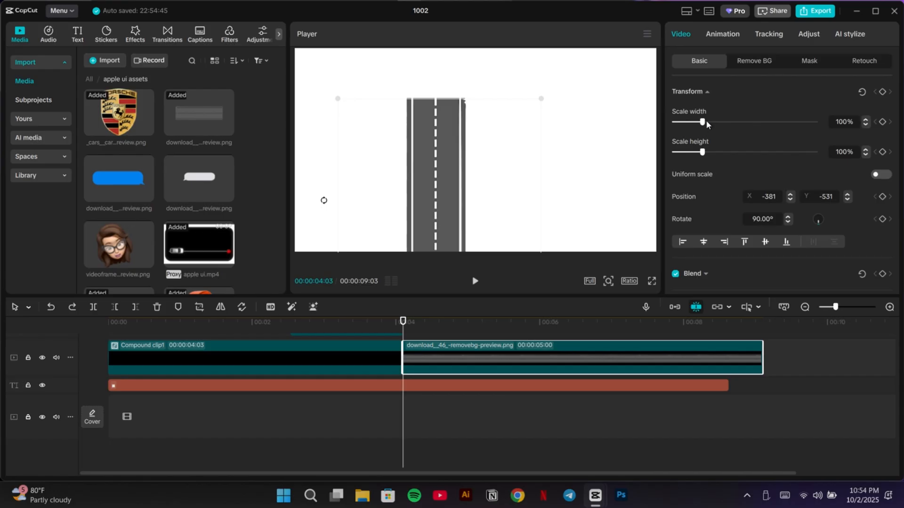
pyautogui.moveTo(703, 122); pyautogui.dragTo(756, 122)
pyautogui.moveTo(466, 187); pyautogui.dragTo(441, 184)
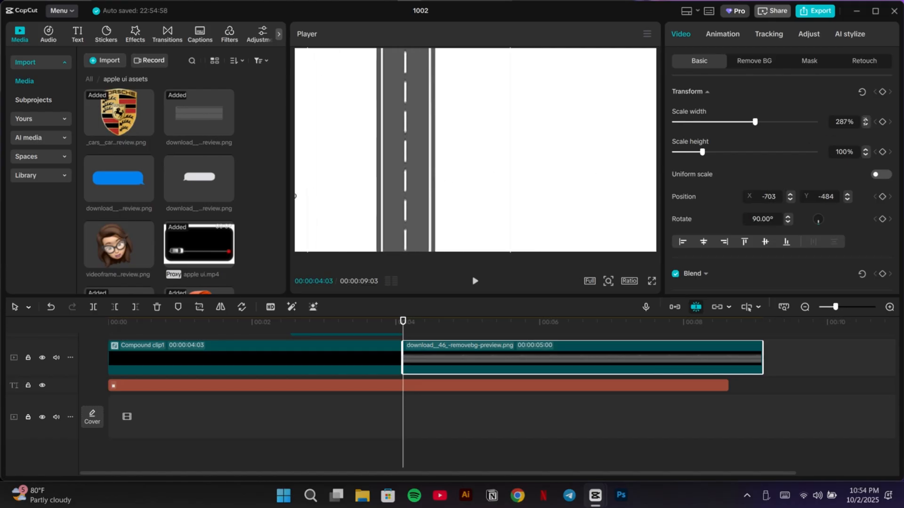
# - Turn uniform scale back on for the road image and reduce its opacity to 63%
pyautogui.click(879, 174)
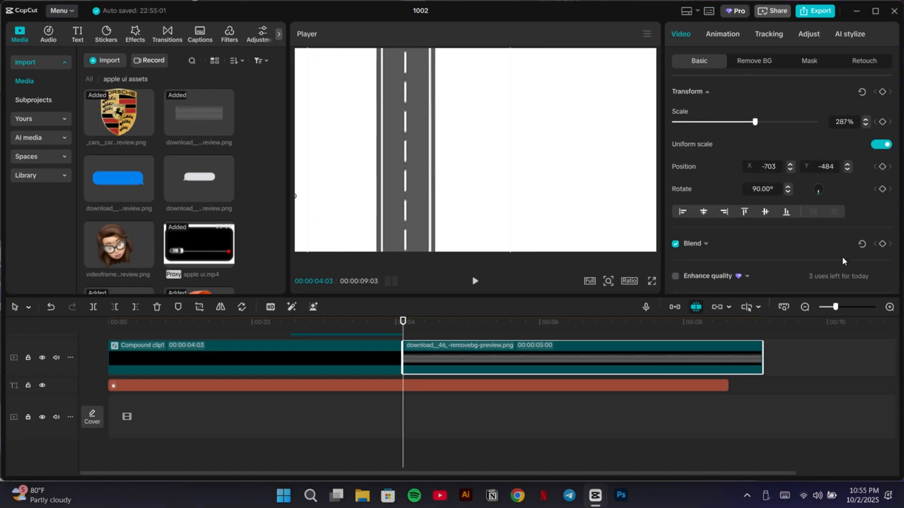
pyautogui.click(705, 244)
pyautogui.scroll(-10, 759, 178)
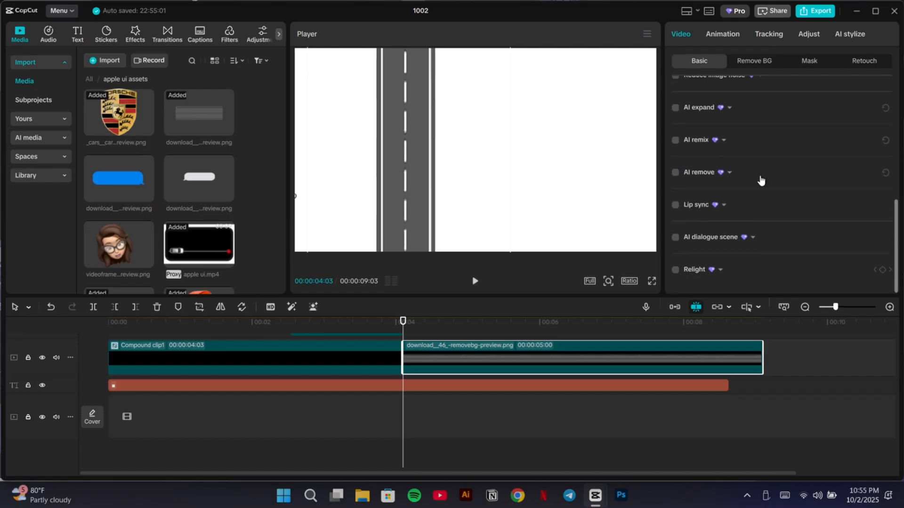
pyautogui.scroll(9, 767, 179)
pyautogui.scroll(-2, 770, 267)
pyautogui.moveTo(815, 253); pyautogui.dragTo(763, 254)
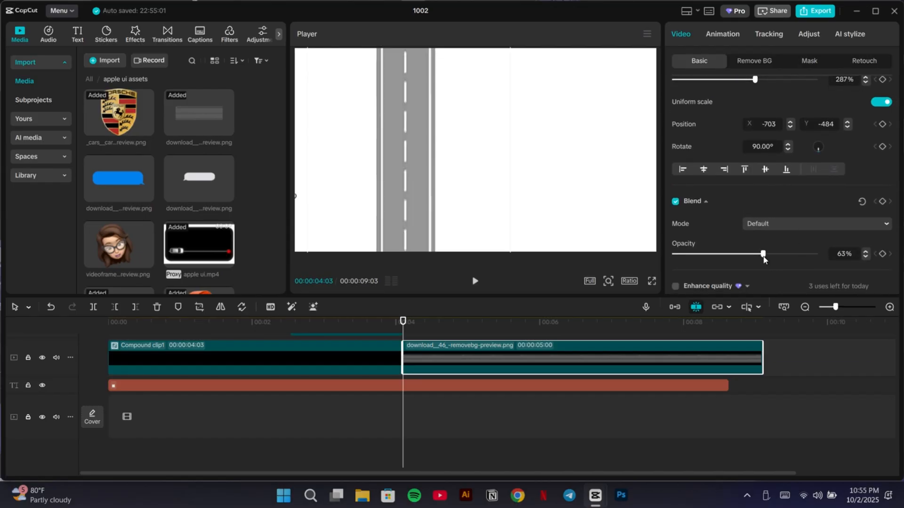
# - Add the white car image above the road clip at 00:00:04:03 and rotate it to 90°
pyautogui.click(418, 336)
pyautogui.scroll(3, 425, 376)
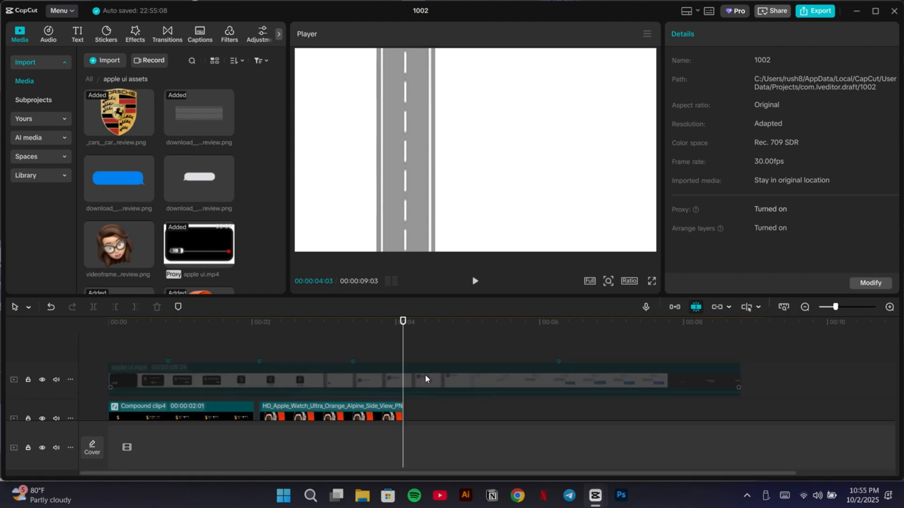
pyautogui.scroll(-5, 425, 374)
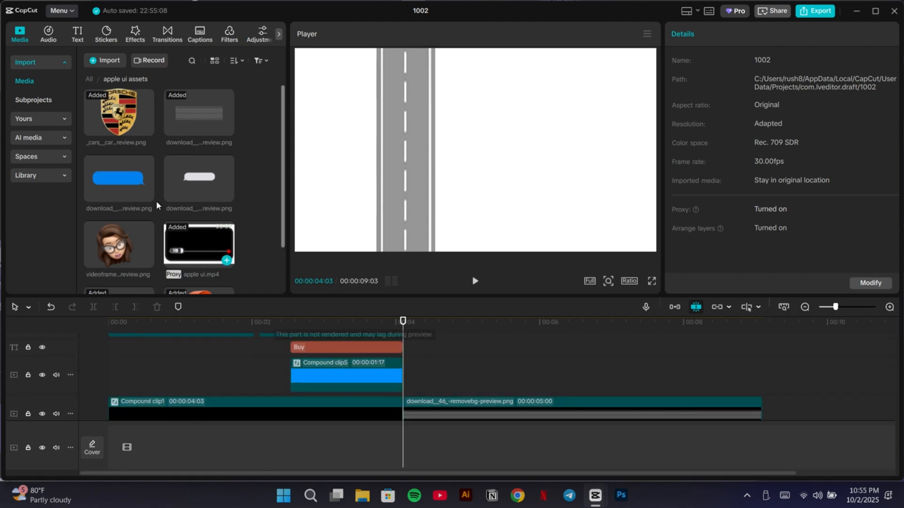
pyautogui.scroll(-2, 156, 201)
pyautogui.moveTo(125, 254); pyautogui.dragTo(454, 362)
pyautogui.moveTo(481, 242); pyautogui.dragTo(360, 130)
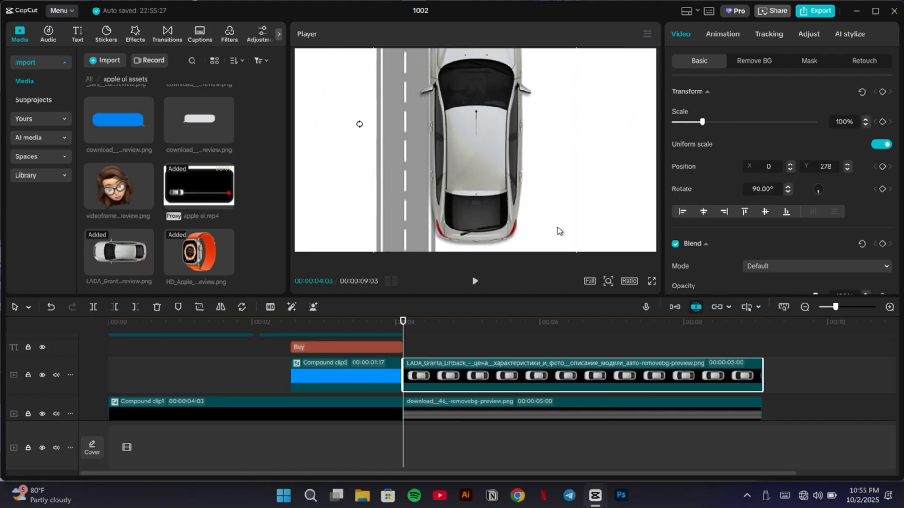
# - Scale the car image to about 33% and place it on the road at about X -741, Y -624
pyautogui.moveTo(559, 230); pyautogui.dragTo(553, 205)
pyautogui.moveTo(568, 250); pyautogui.dragTo(503, 147)
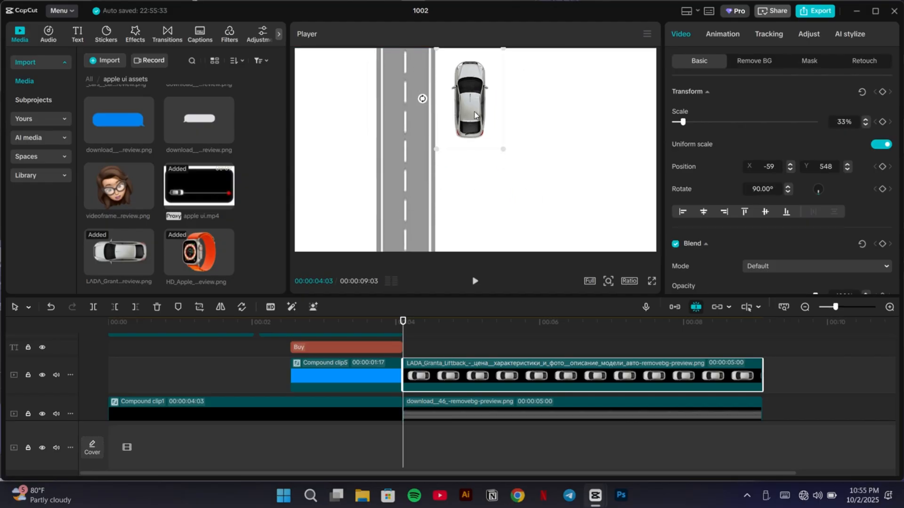
pyautogui.moveTo(475, 115); pyautogui.dragTo(408, 223)
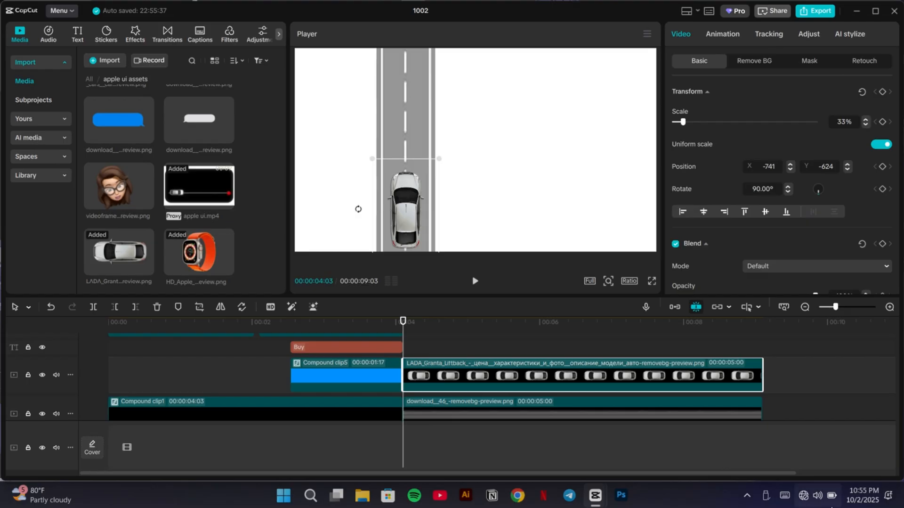
pyautogui.click(810, 496)
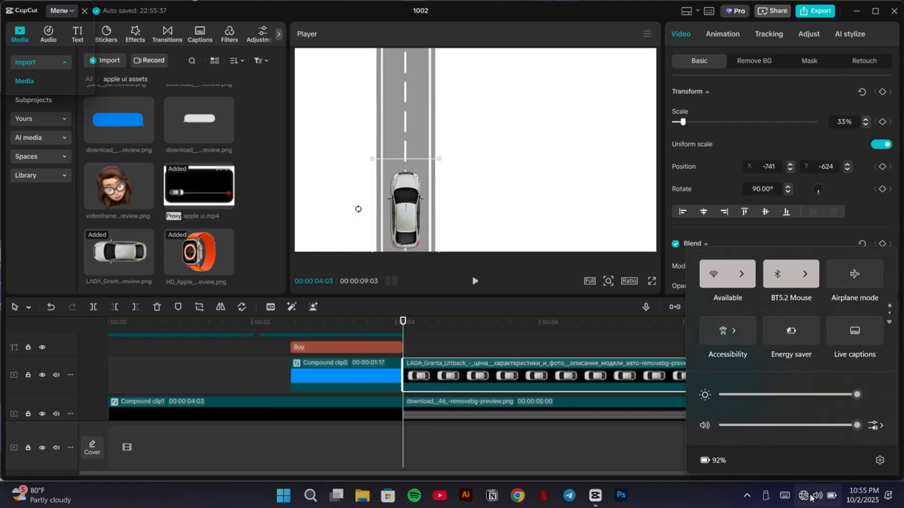
pyautogui.click(408, 382)
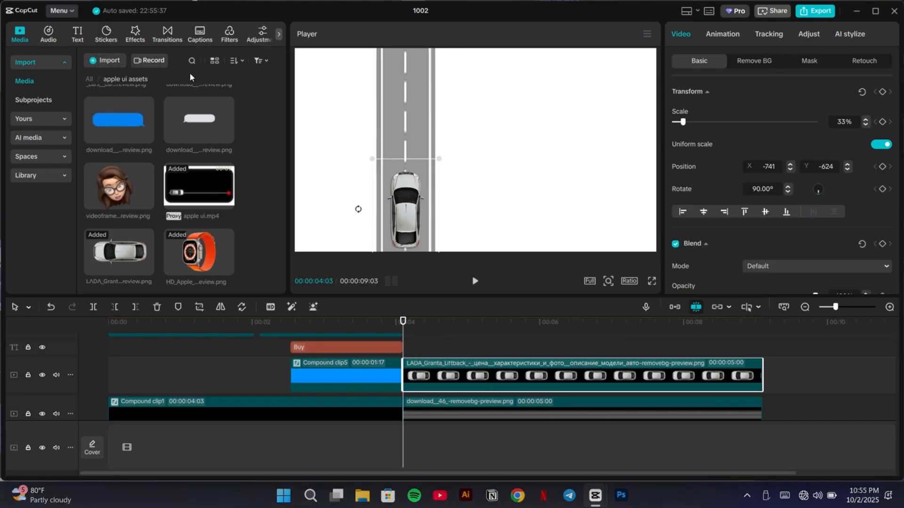
# - Add a default text clip at 00:00:04:03 and replace its text with a filled circle symbol (●)
pyautogui.click(78, 34)
pyautogui.click(127, 96)
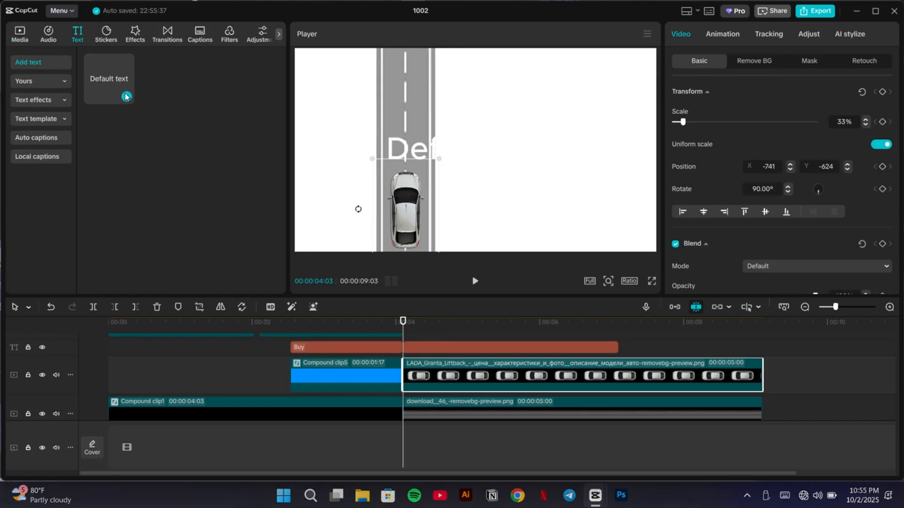
pyautogui.moveTo(721, 92); pyautogui.dragTo(642, 87)
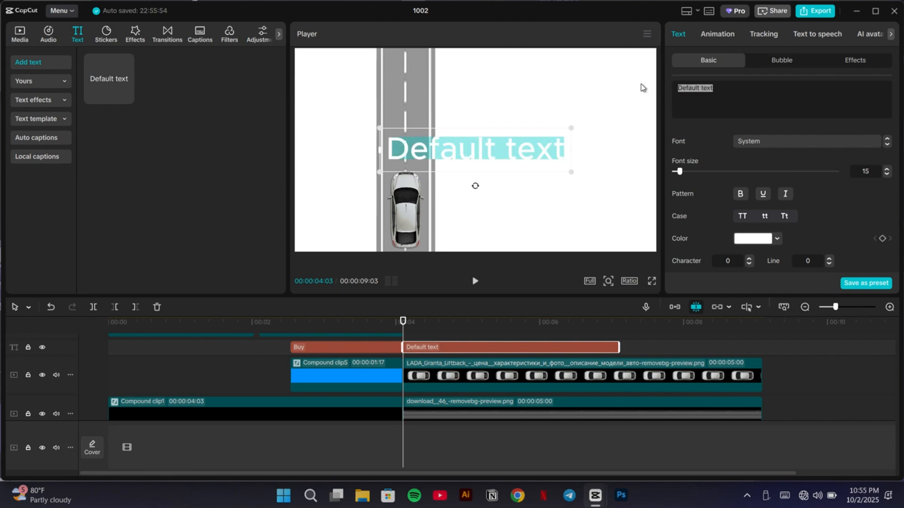
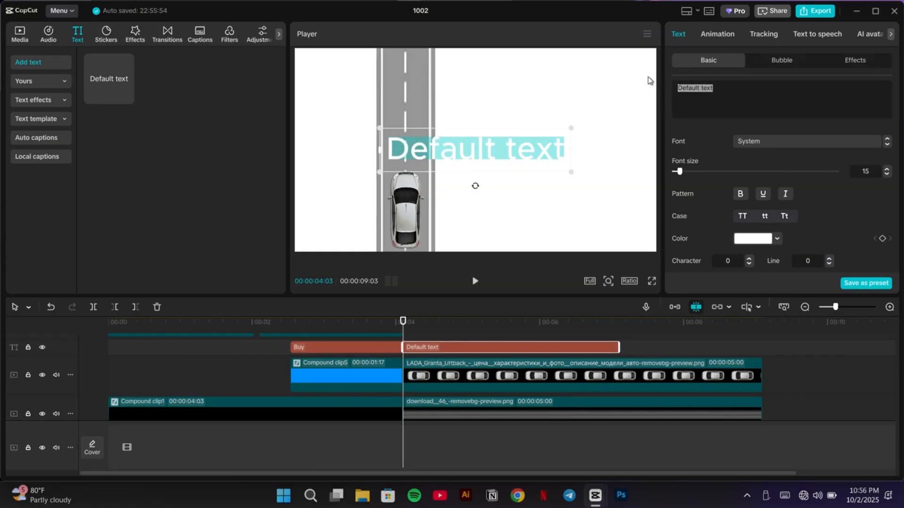
pyautogui.press('super+period')
pyautogui.click(804, 127)
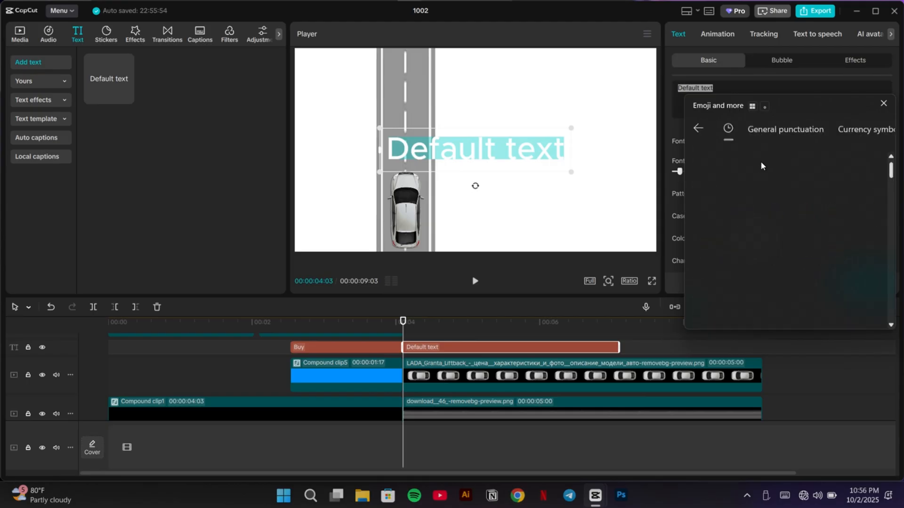
pyautogui.click(708, 190)
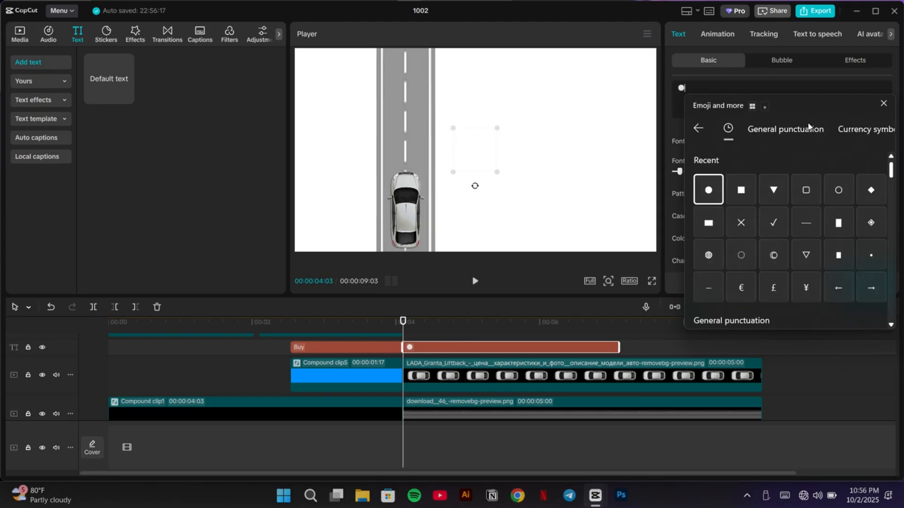
pyautogui.click(884, 102)
# - Colour the circle blue (0090FF), enlarge it to about 155% and place it just beside the car
pyautogui.click(759, 237)
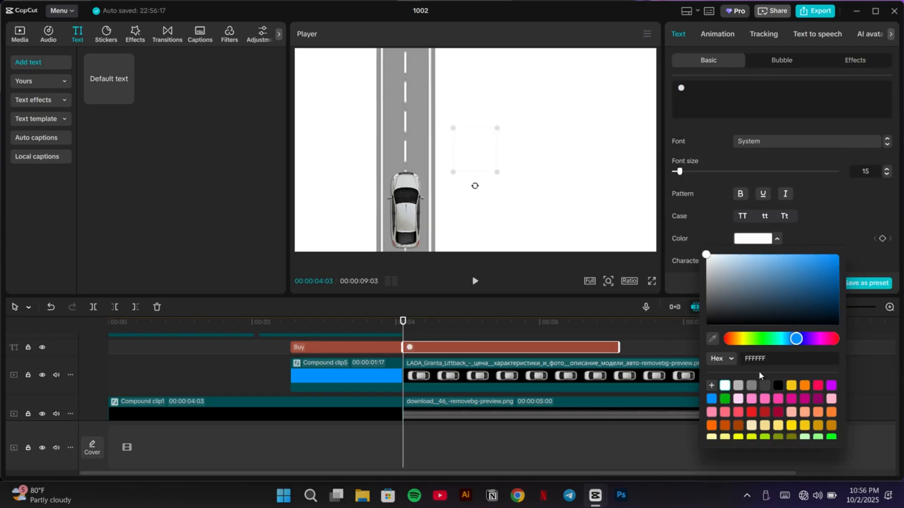
pyautogui.click(711, 399)
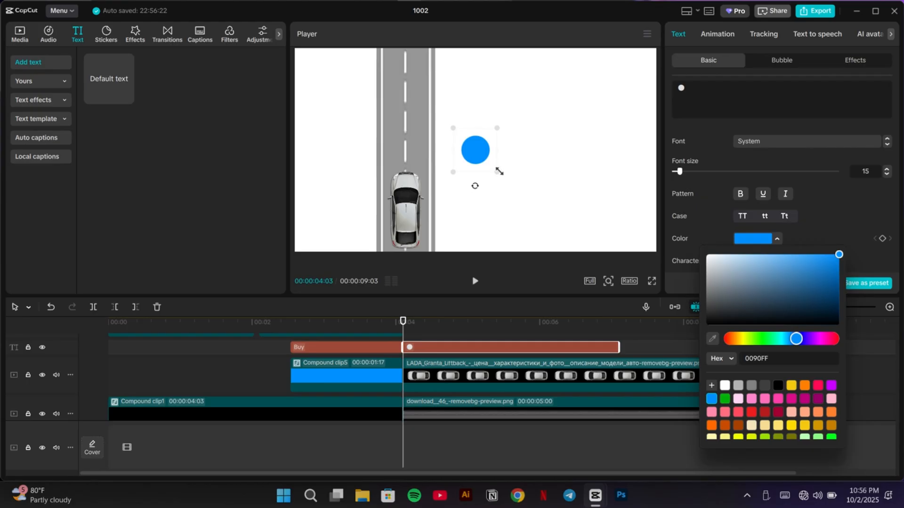
pyautogui.moveTo(499, 171); pyautogui.dragTo(481, 196)
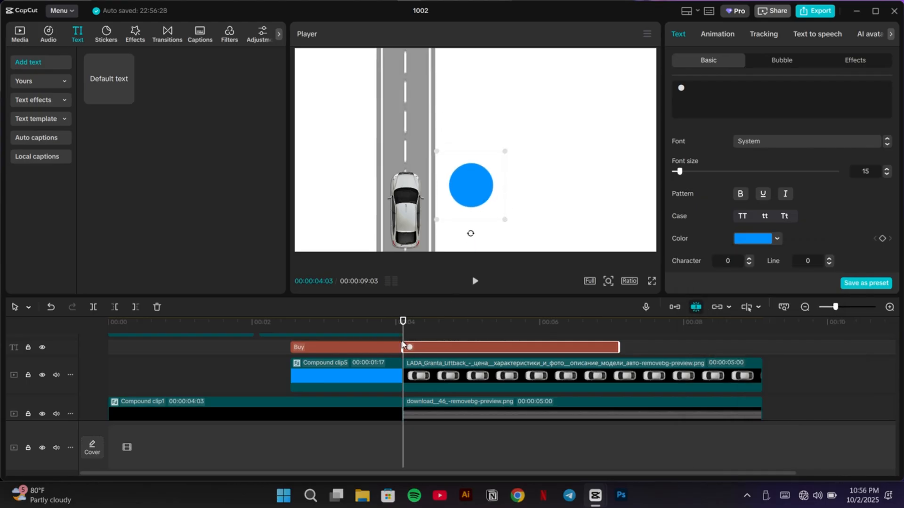
# - Duplicate the blue circle clip at 00:00:04:03 and replace the copy's symbol with a filled downward triangle (▼)
pyautogui.hotkey('ctrl', 'v')
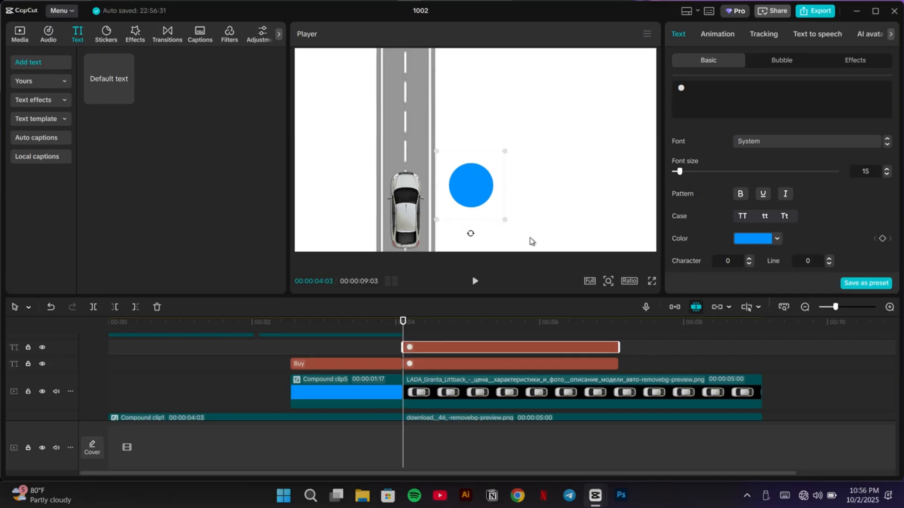
pyautogui.moveTo(706, 85); pyautogui.dragTo(658, 98)
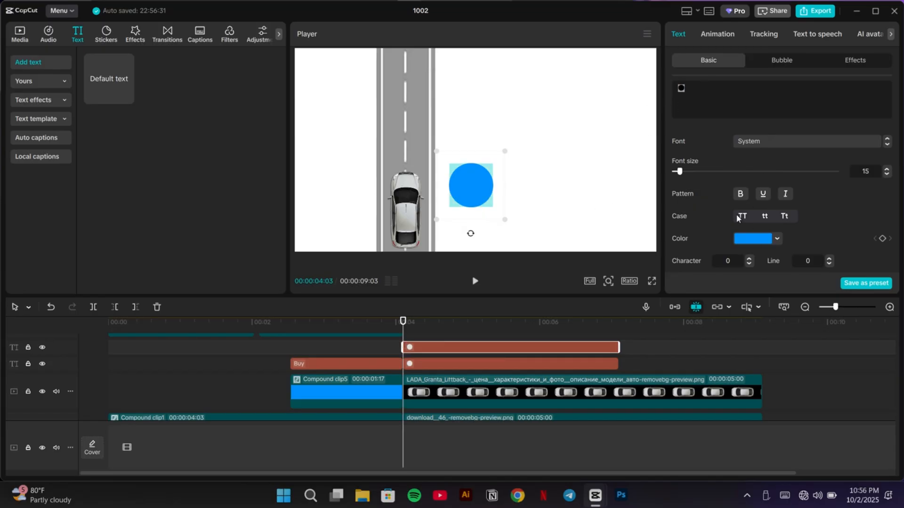
pyautogui.press('super+period')
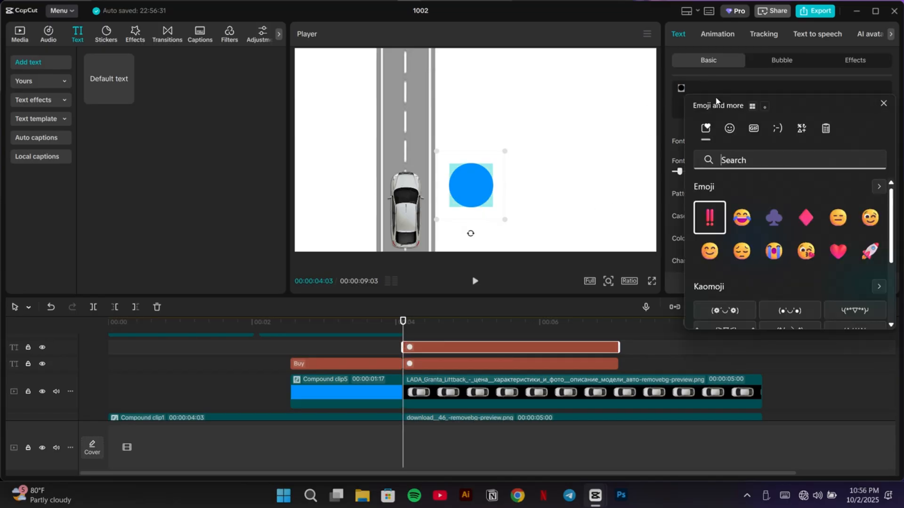
pyautogui.click(802, 129)
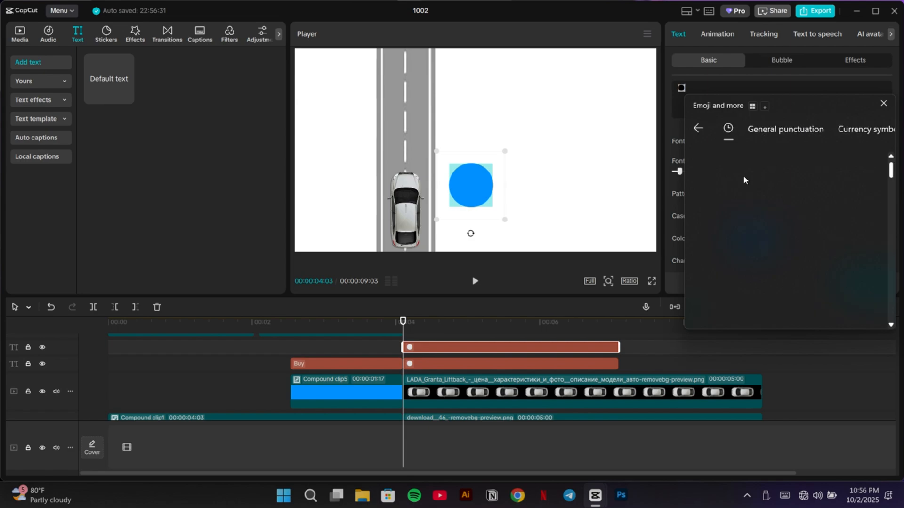
pyautogui.click(775, 190)
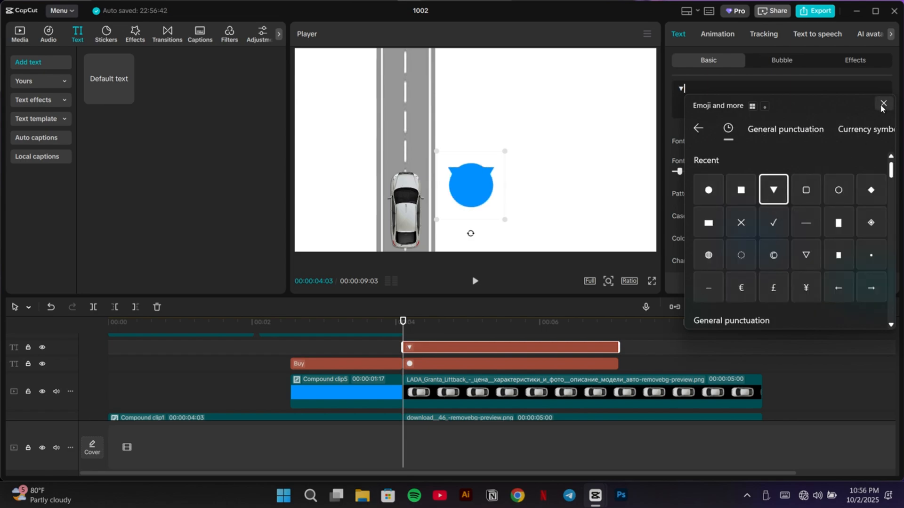
pyautogui.click(883, 105)
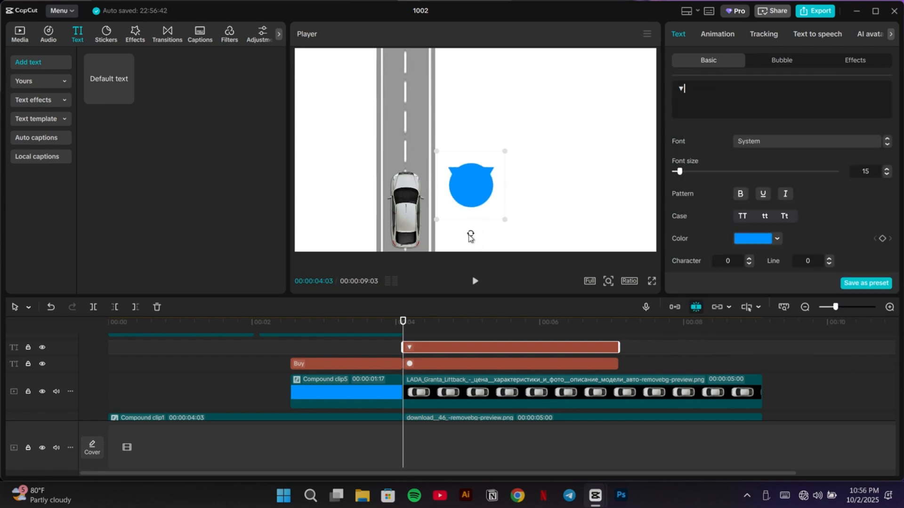
# - Rotate the triangle to about 40° at X -188, Y -525 as a pointer, and scale it non-uniformly to 100% width and 157% height
pyautogui.moveTo(471, 233); pyautogui.dragTo(454, 221)
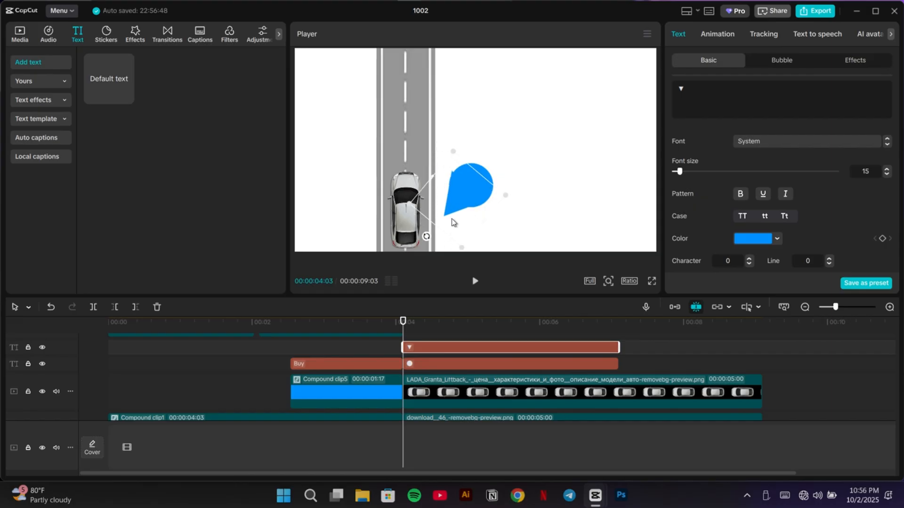
pyautogui.scroll(-4, 829, 194)
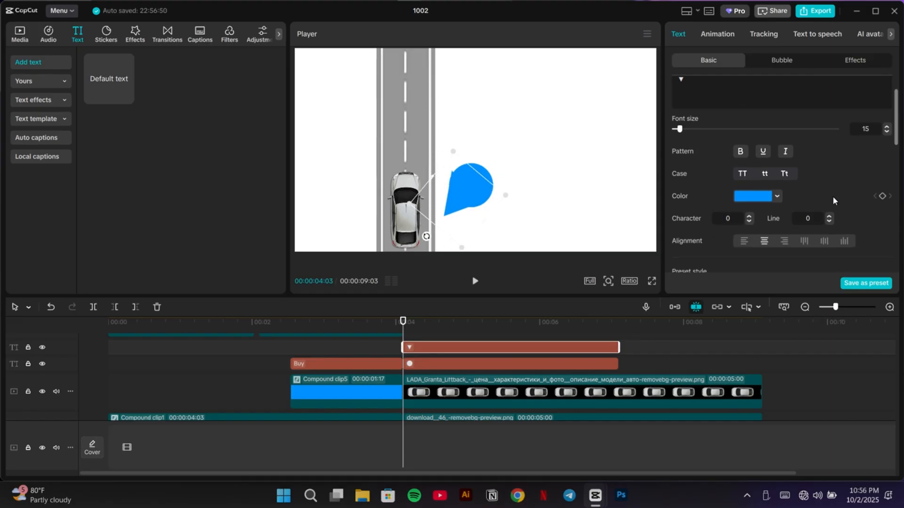
pyautogui.scroll(-4, 844, 234)
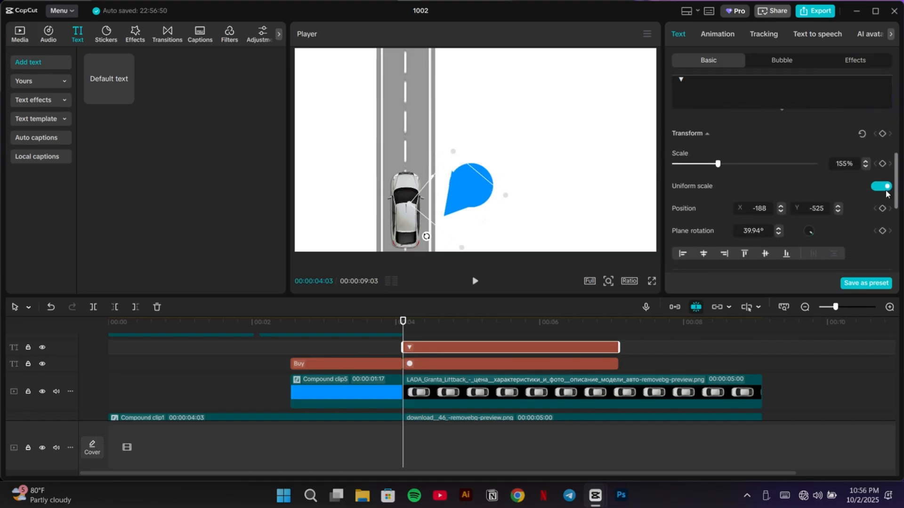
pyautogui.click(880, 185)
pyautogui.moveTo(717, 194); pyautogui.dragTo(702, 164)
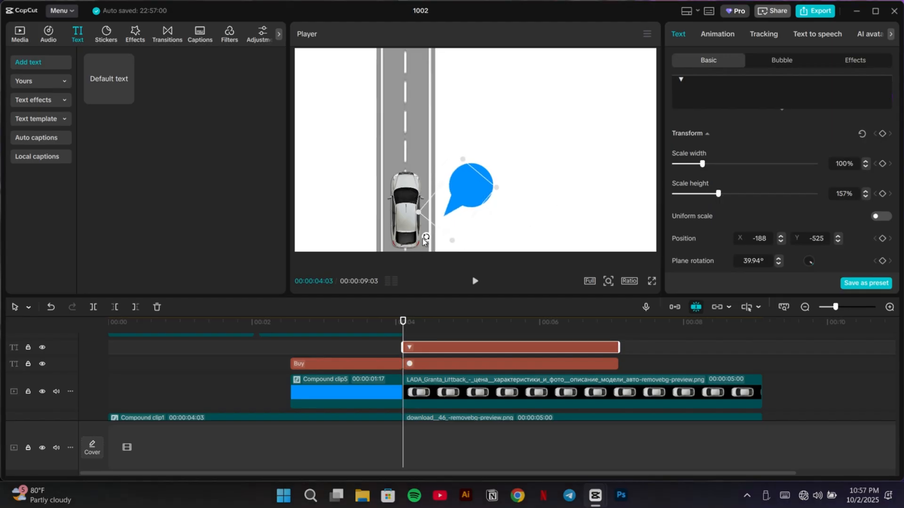
# - Resize and rotate the blue triangle to 103% width, 94% height and 65.34° as the bubble's tail, and enable uniform scale
pyautogui.moveTo(426, 236); pyautogui.dragTo(417, 218)
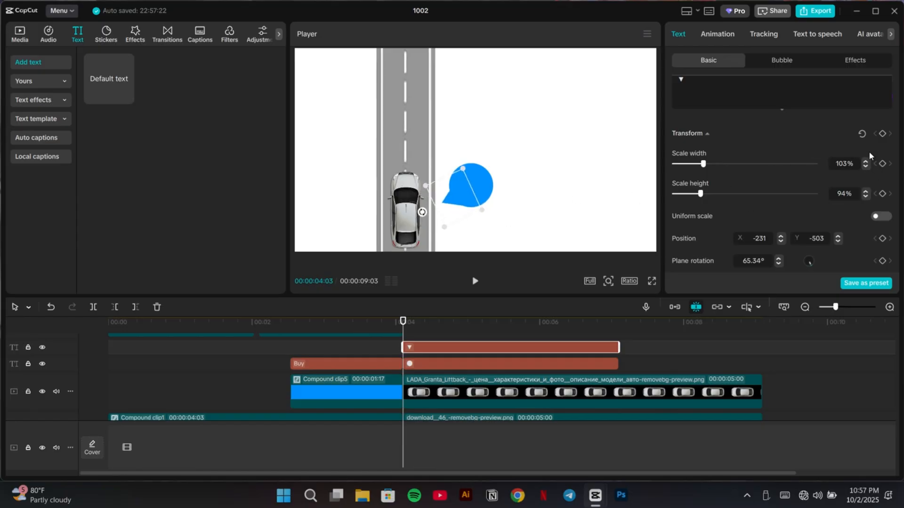
pyautogui.click(879, 217)
pyautogui.click(519, 329)
pyautogui.click(558, 334)
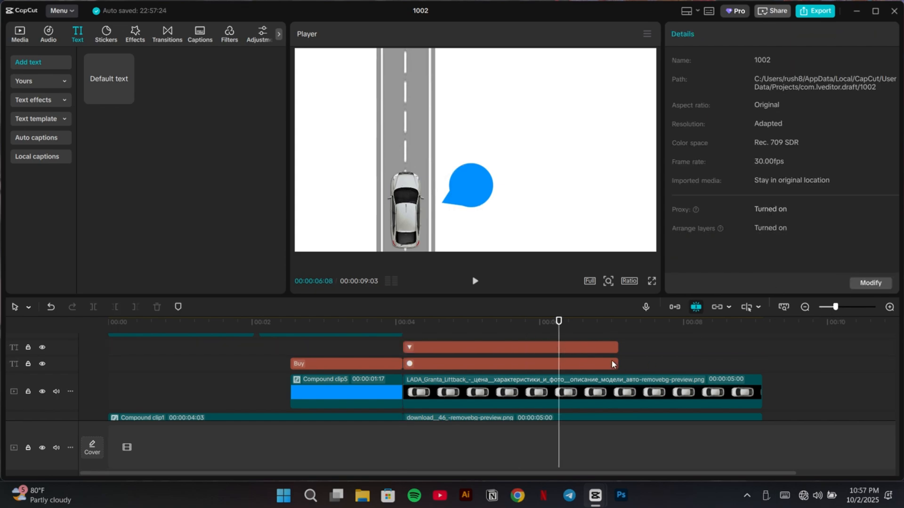
# - Add the memoji face image to the timeline above the car clip and shrink it to fit inside the blue circle
pyautogui.moveTo(564, 320); pyautogui.dragTo(416, 321)
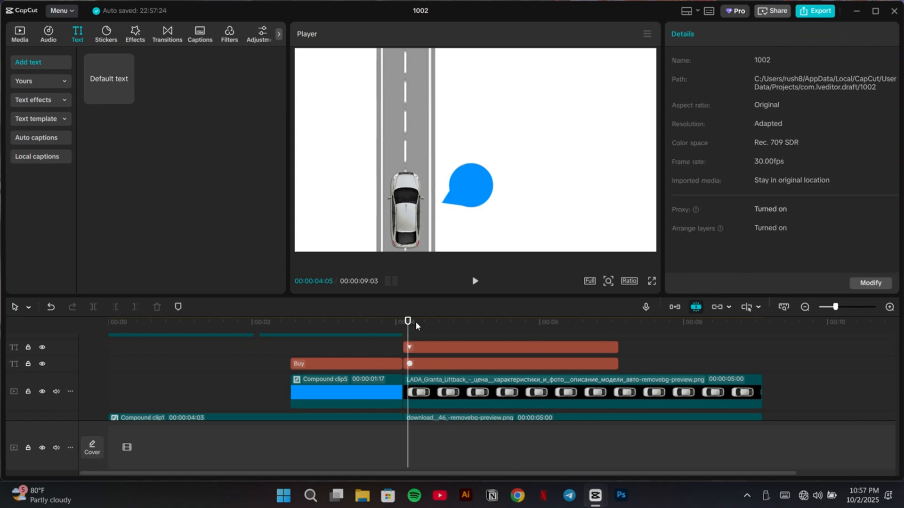
pyautogui.click(20, 35)
pyautogui.moveTo(119, 185); pyautogui.dragTo(402, 336)
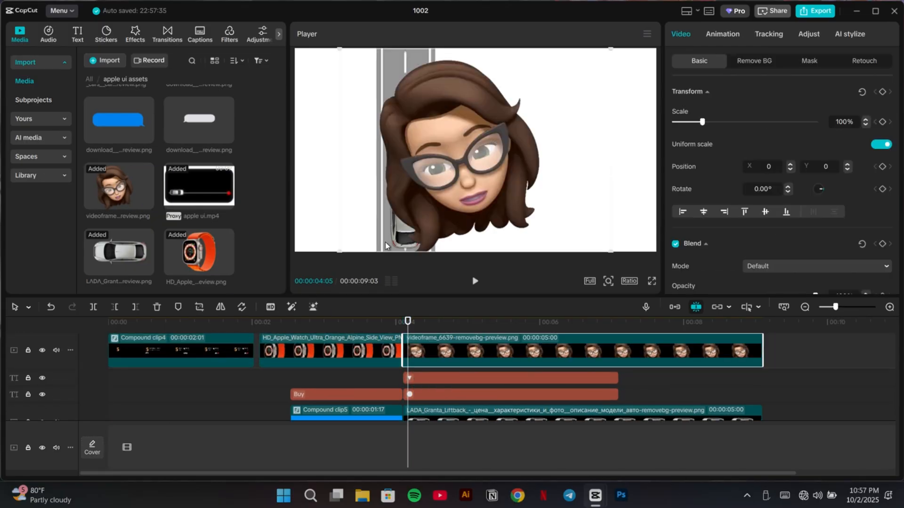
pyautogui.moveTo(342, 249); pyautogui.dragTo(427, 185)
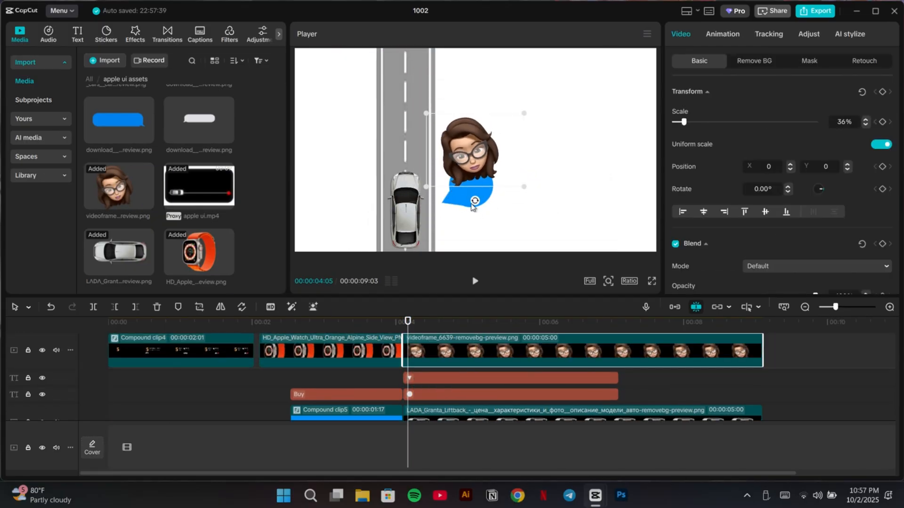
pyautogui.moveTo(473, 204); pyautogui.dragTo(461, 198)
pyautogui.moveTo(436, 106); pyautogui.dragTo(455, 157)
pyautogui.moveTo(500, 221); pyautogui.dragTo(472, 195)
pyautogui.click(547, 182)
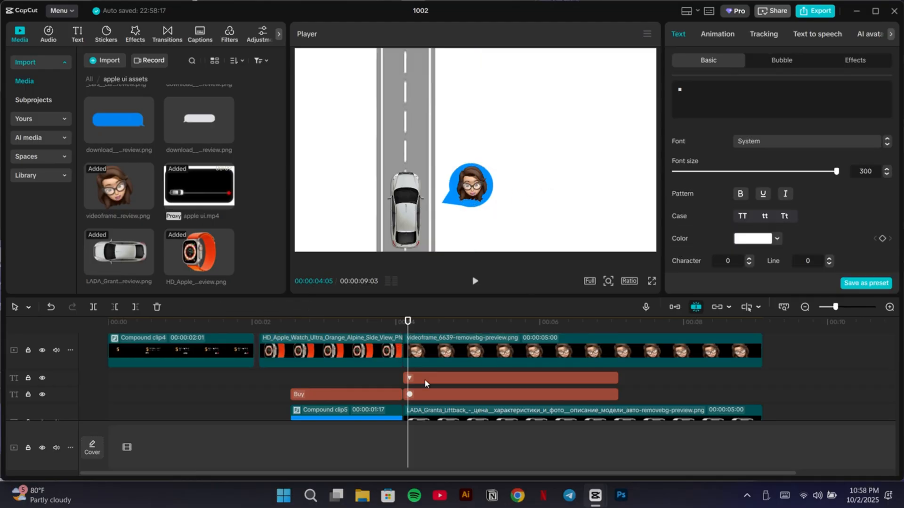
# - Add a default text clip at 00:00:04:03 and place it on a track directly above the triangle text
pyautogui.click(425, 379)
pyautogui.press('Left')
pyautogui.press('Left')
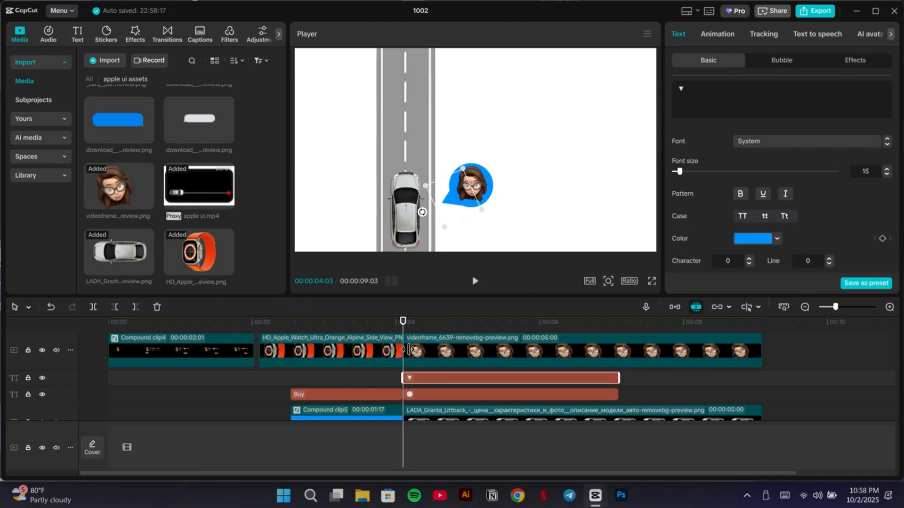
pyautogui.scroll(1, 425, 377)
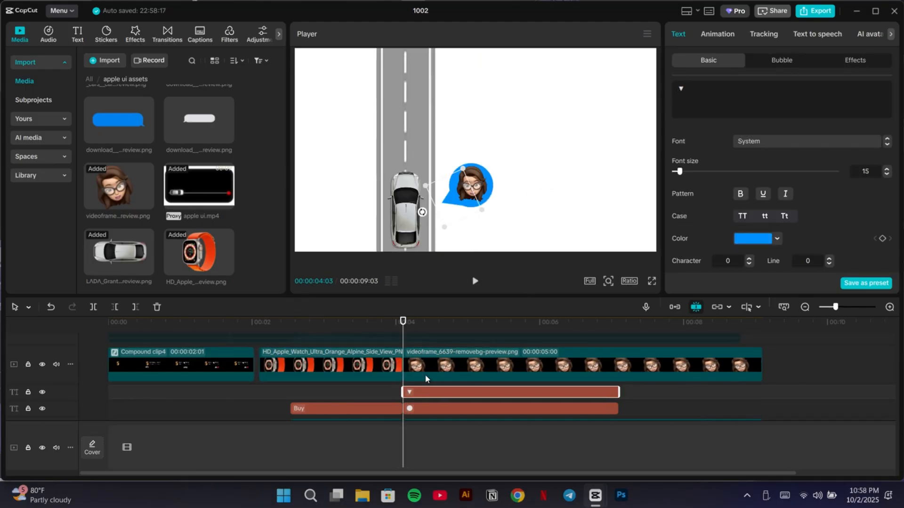
pyautogui.click(77, 34)
pyautogui.click(127, 97)
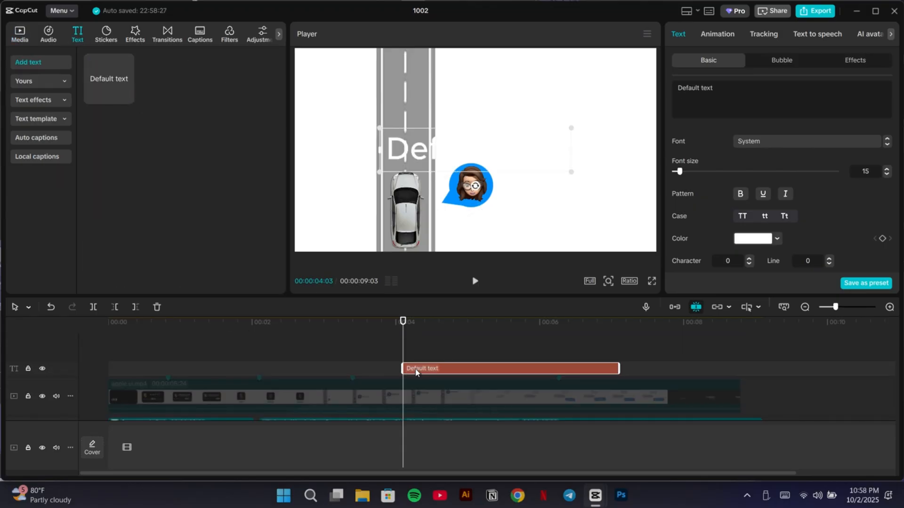
pyautogui.moveTo(416, 372); pyautogui.dragTo(441, 367)
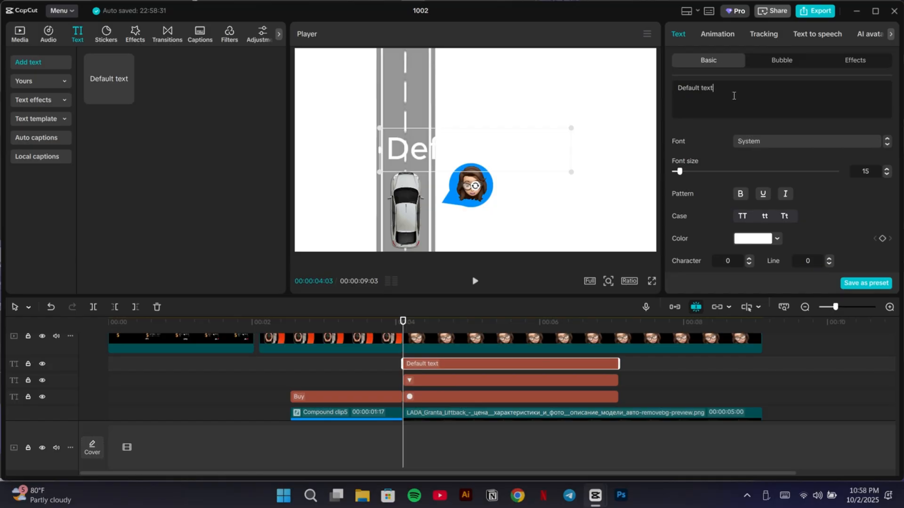
# - Replace the placeholder wording of the new text clip with the contact's first name in lowercase
pyautogui.press('BackSpace')
pyautogui.press('BackSpace')
pyautogui.press('BackSpace')
pyautogui.press('BackSpace')
pyautogui.press('BackSpace')
pyautogui.press('BackSpace')
pyautogui.press('BackSpace')
pyautogui.press('BackSpace')
pyautogui.press('BackSpace')
pyautogui.press('BackSpace')
pyautogui.press('BackSpace')
pyautogui.press('BackSpace')
pyautogui.write('e')
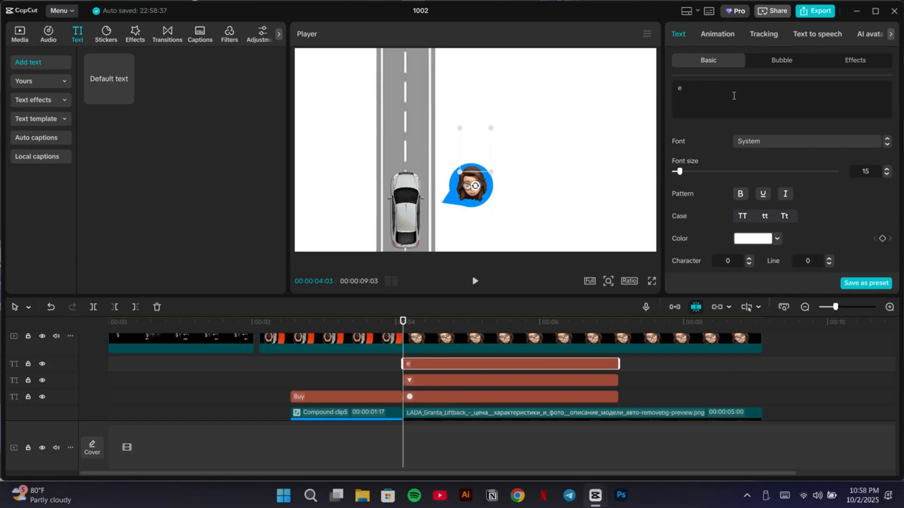
pyautogui.write('lizabeth')
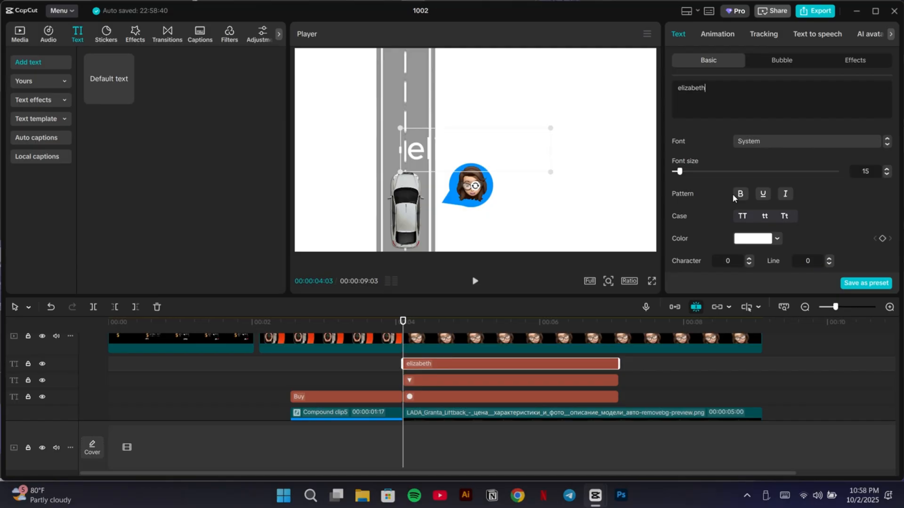
# - Change the name text's color to black and set its character spacing to -1
pyautogui.click(752, 142)
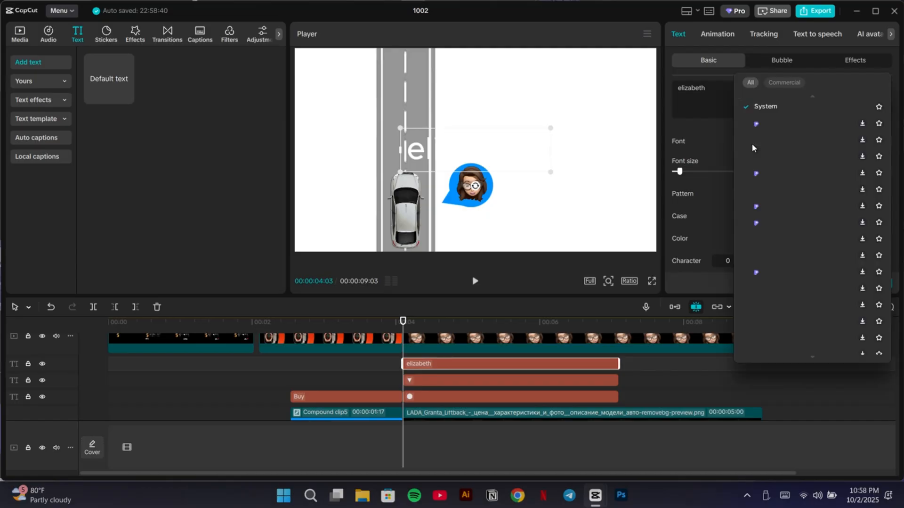
pyautogui.click(713, 140)
pyautogui.click(743, 238)
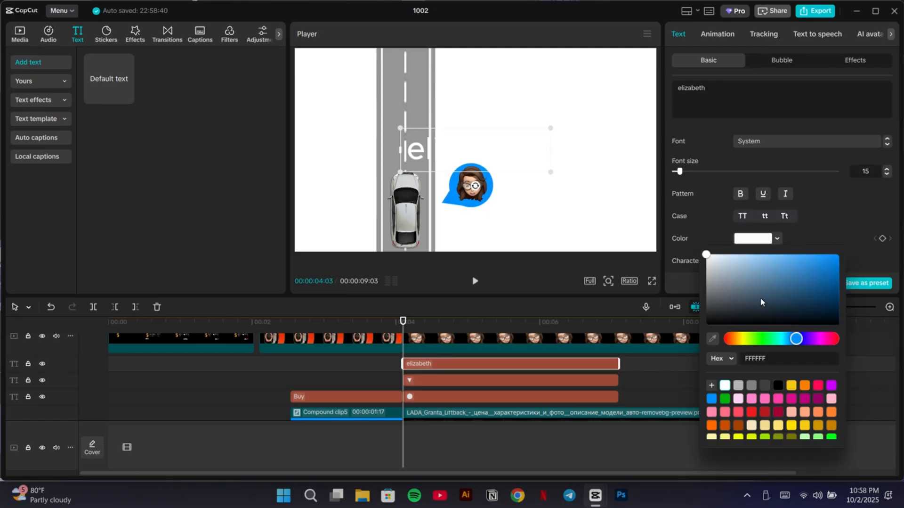
pyautogui.click(778, 386)
pyautogui.click(713, 222)
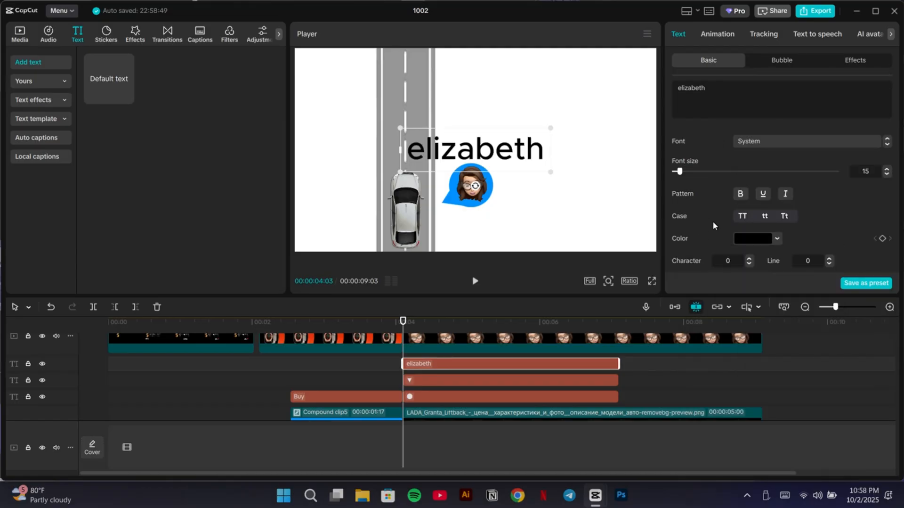
pyautogui.click(749, 263)
# - Move the name text to the right of the speech bubble and shrink it slightly
pyautogui.moveTo(492, 149); pyautogui.dragTo(587, 179)
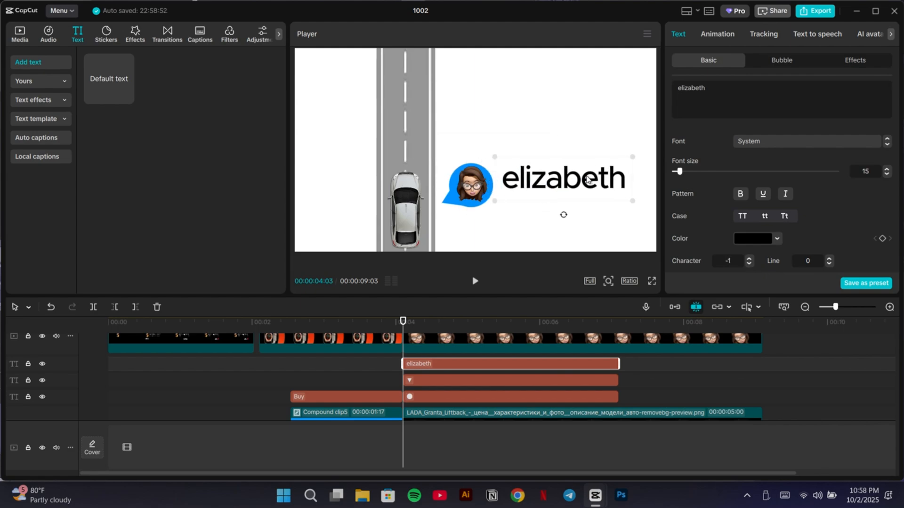
pyautogui.moveTo(632, 198); pyautogui.dragTo(615, 193)
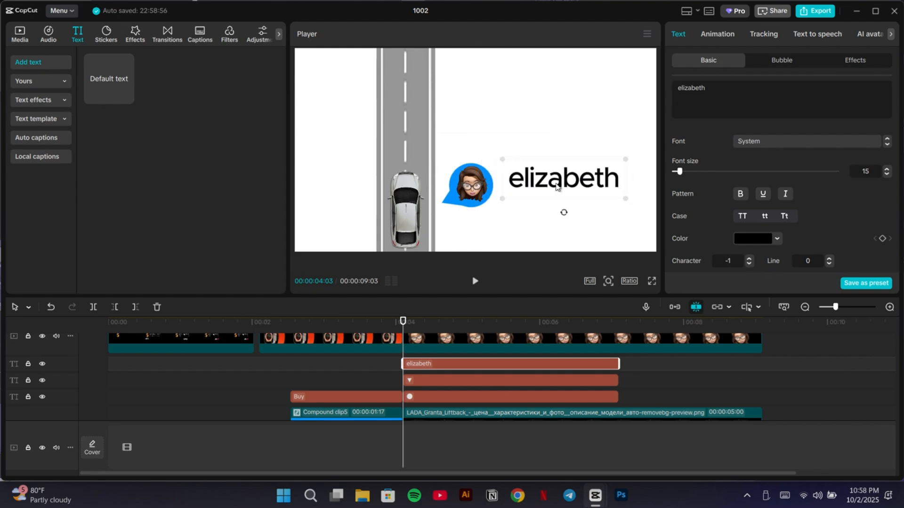
pyautogui.moveTo(556, 186); pyautogui.dragTo(546, 183)
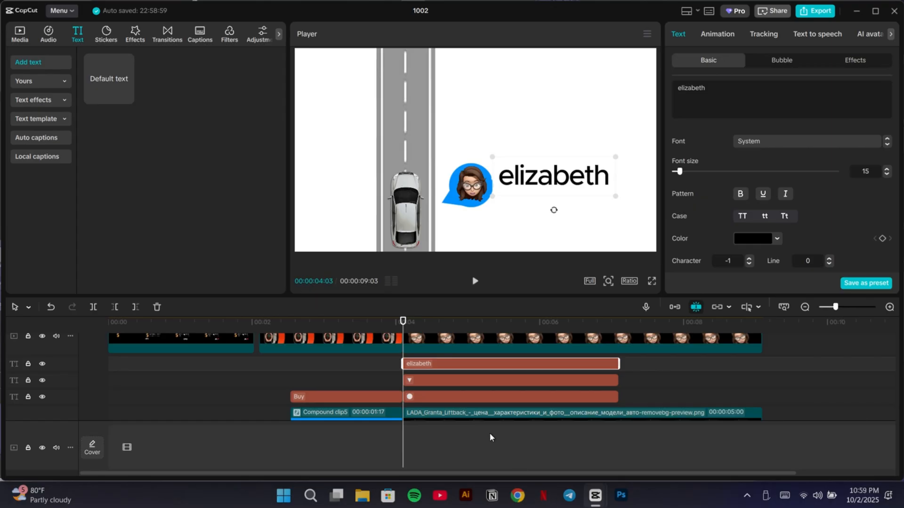
# - Try animating the road clip downward with transform keyframes at 00:00:04:03 and 00:00:06:06
pyautogui.scroll(-3, 471, 400)
pyautogui.click(461, 385)
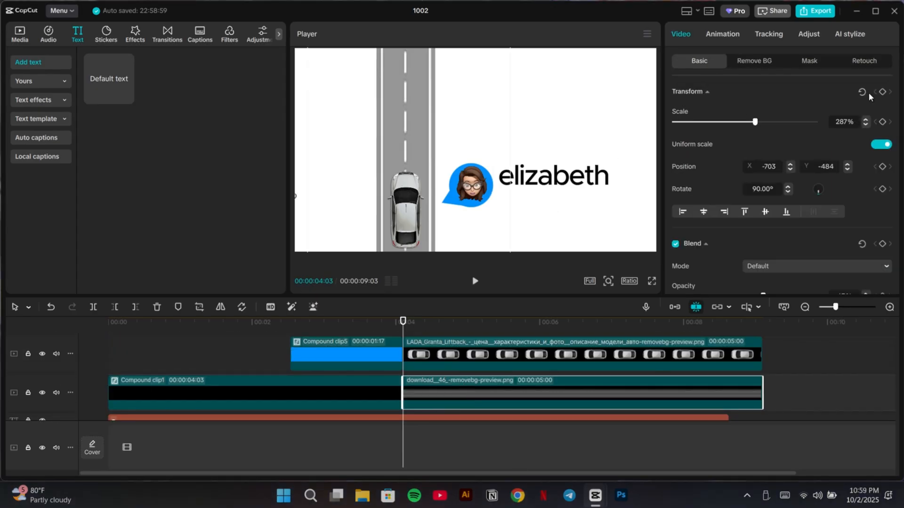
pyautogui.click(883, 92)
pyautogui.moveTo(404, 325); pyautogui.dragTo(554, 324)
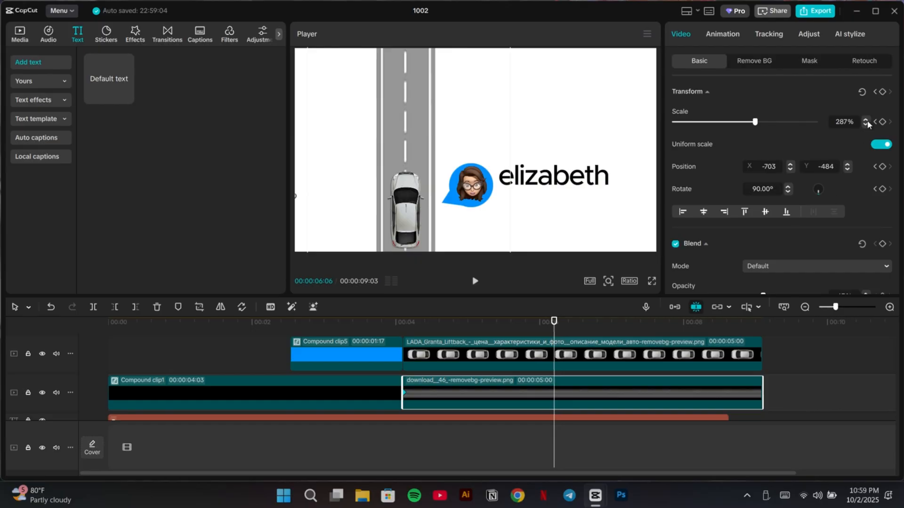
pyautogui.click(883, 92)
pyautogui.moveTo(437, 82); pyautogui.dragTo(398, 153)
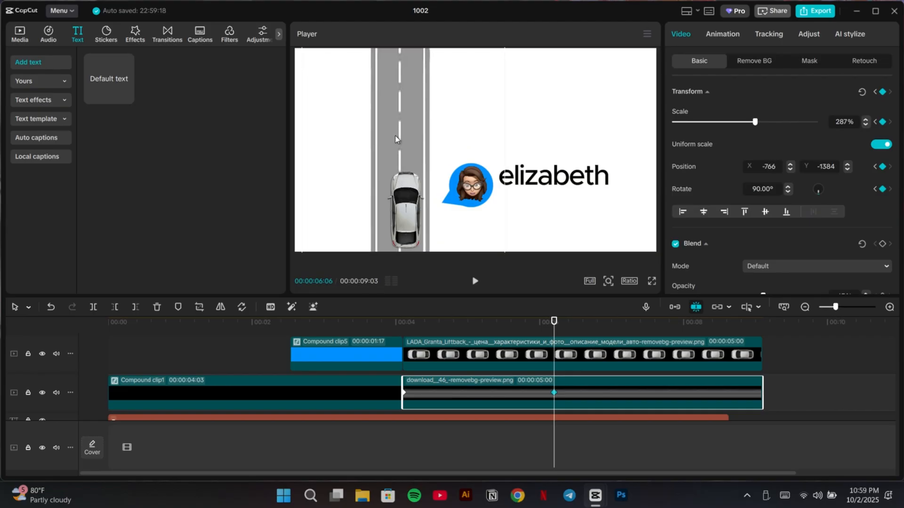
# - Try moving the road clip's second keyframe to the end of the clip and preview the motion at 00:00:07:06
pyautogui.scroll(-1, 552, 373)
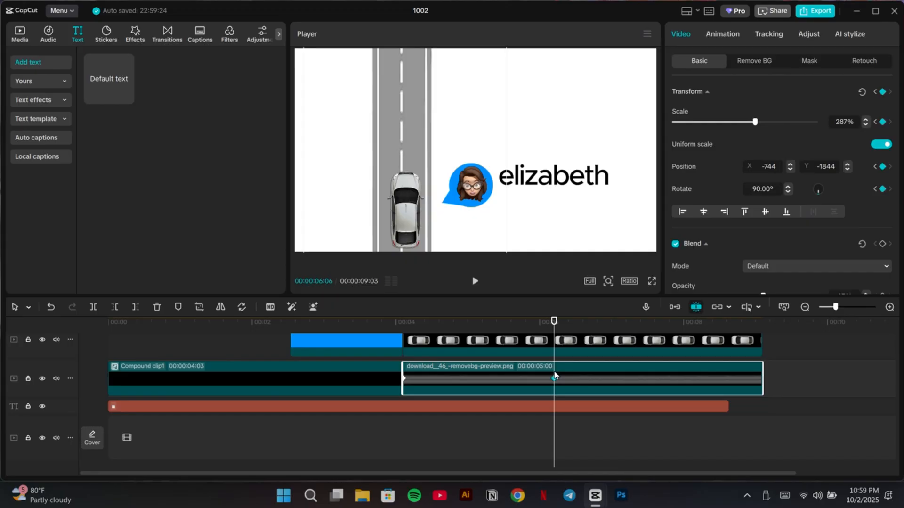
pyautogui.moveTo(554, 378); pyautogui.dragTo(761, 378)
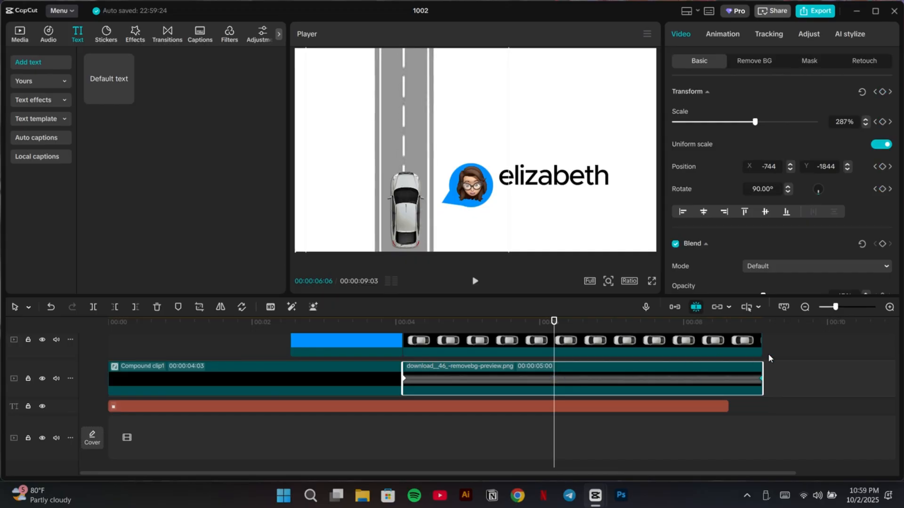
pyautogui.moveTo(558, 328); pyautogui.dragTo(626, 328)
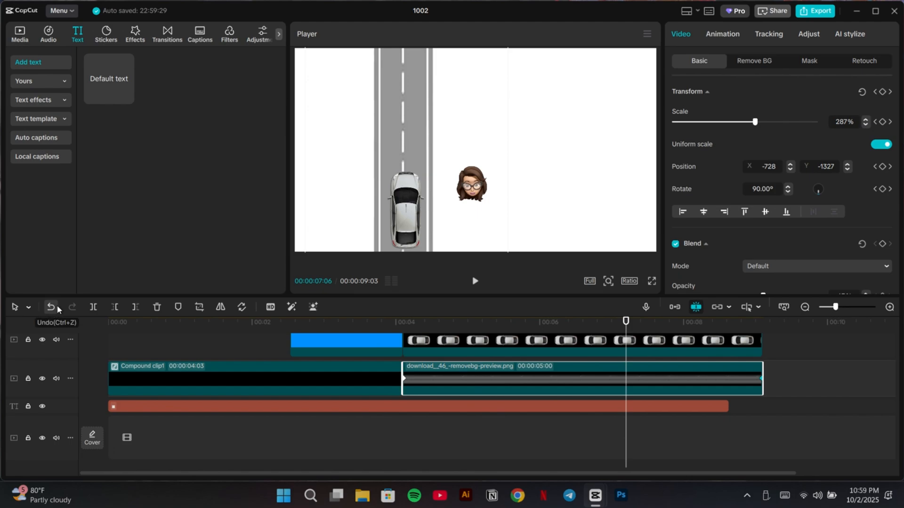
# - Undo the road clip's keyframe animation, returning to its start at 00:00:04:03
pyautogui.click(50, 306)
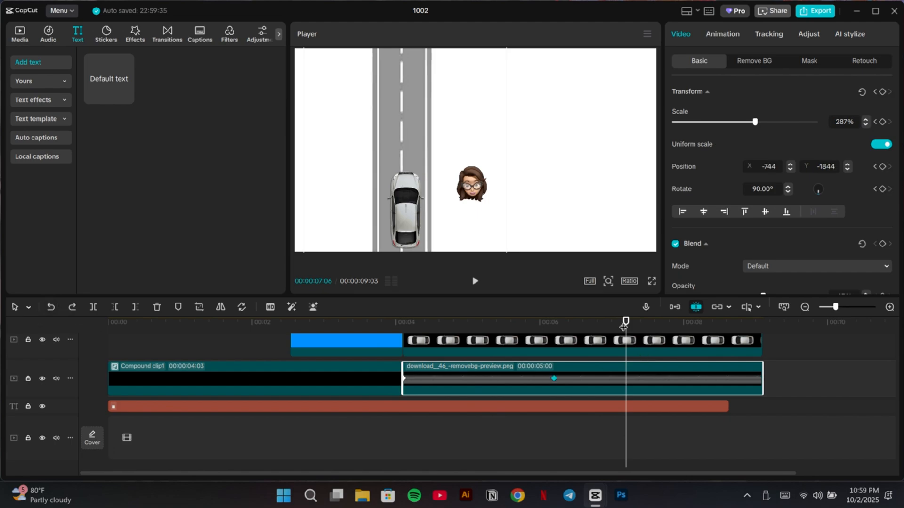
pyautogui.moveTo(623, 327); pyautogui.dragTo(403, 326)
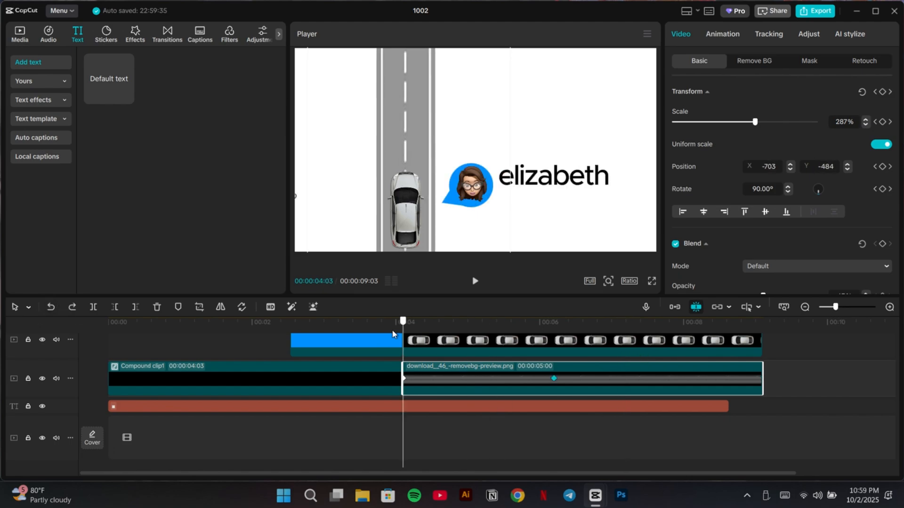
pyautogui.click(54, 304)
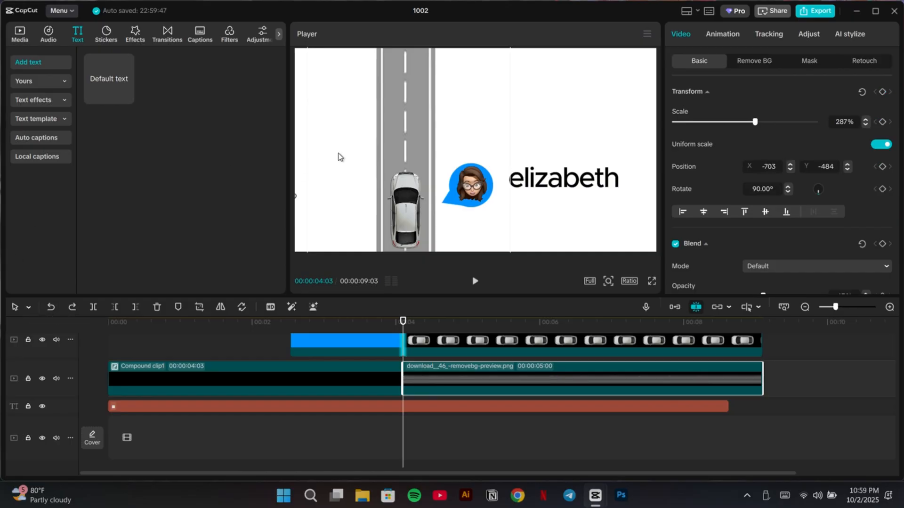
# - Shift the road slightly left and move the car down to X -934, Y -1372, just below the frame
pyautogui.moveTo(328, 153); pyautogui.dragTo(330, 155)
pyautogui.click(462, 345)
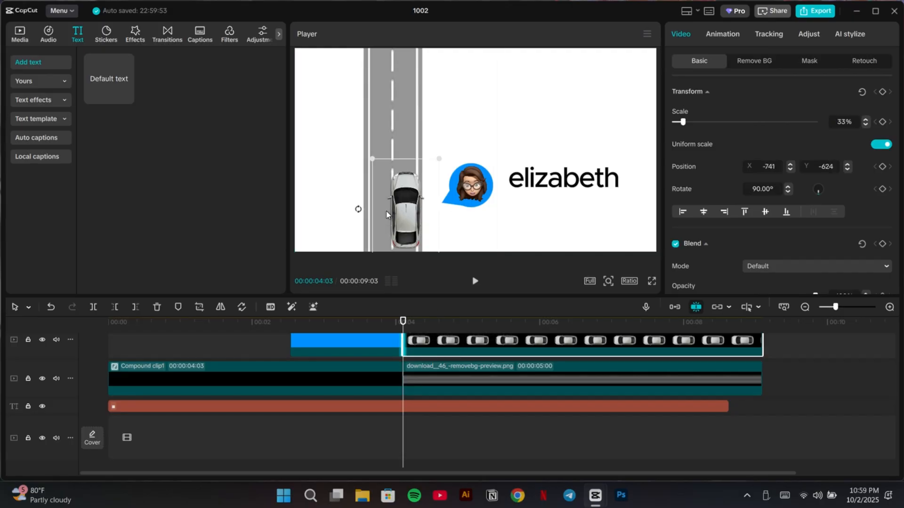
pyautogui.moveTo(386, 214); pyautogui.dragTo(386, 273)
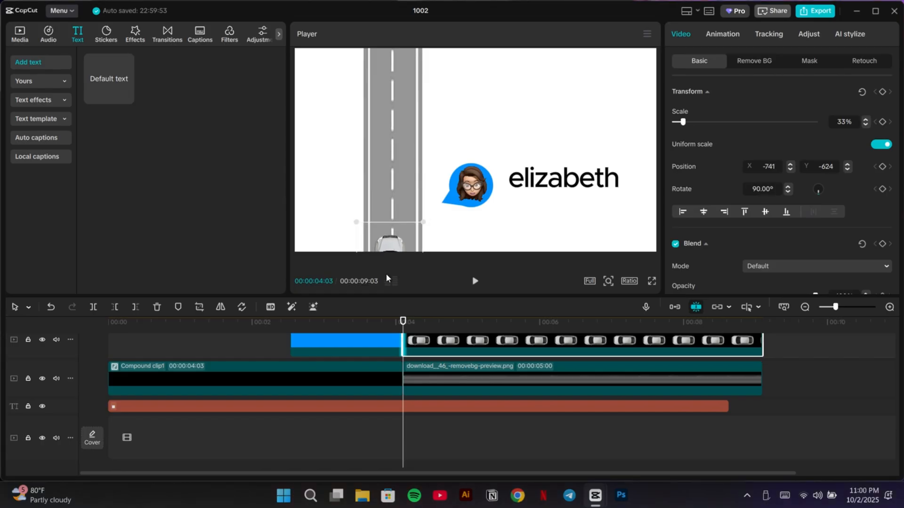
pyautogui.click(607, 283)
pyautogui.click(569, 300)
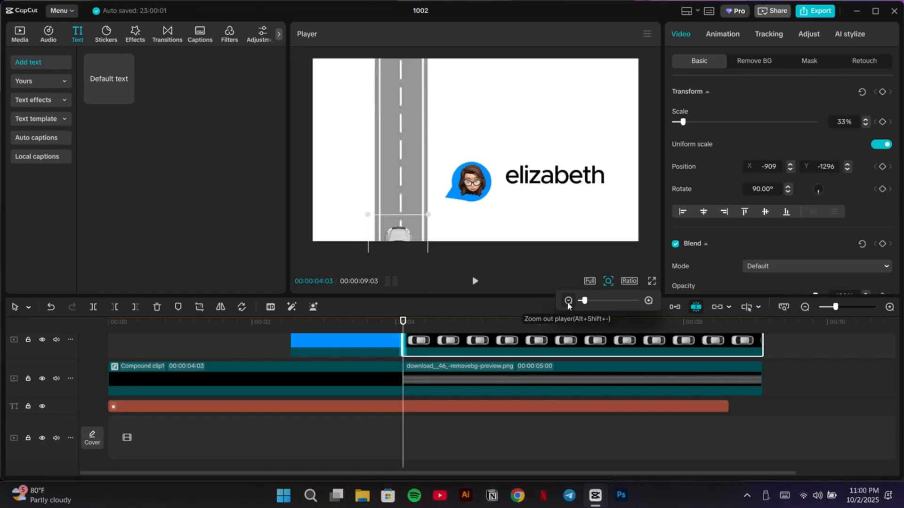
pyautogui.click(405, 249)
pyautogui.moveTo(405, 252); pyautogui.dragTo(405, 243)
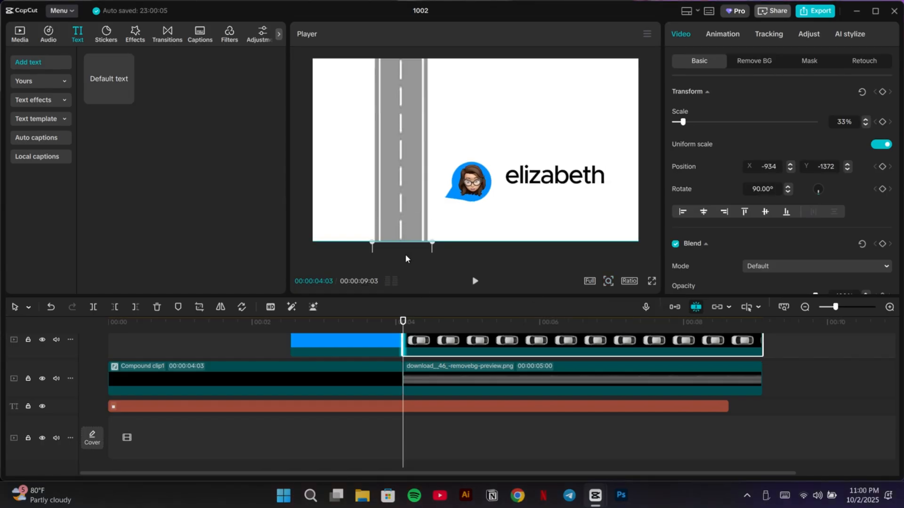
# - Shift the road clip straight up to Y 1601, keeping it filling the full height of the frame
pyautogui.click(430, 376)
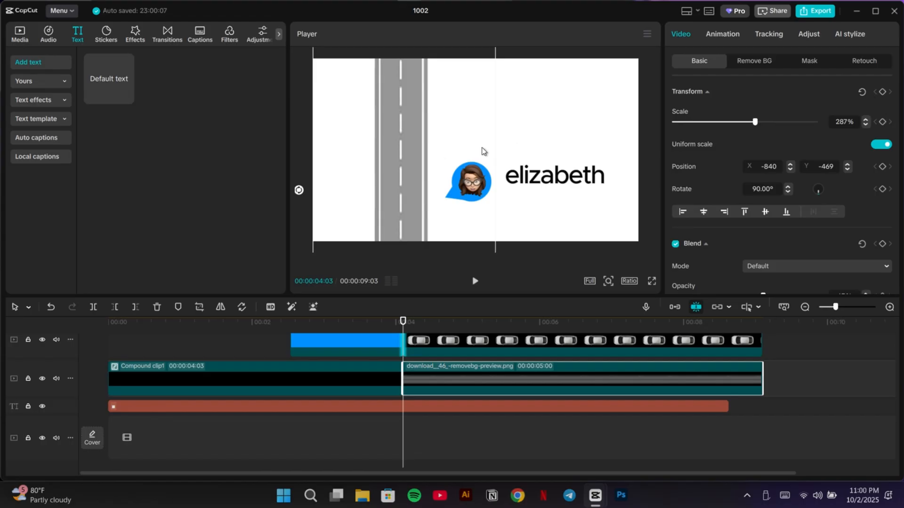
pyautogui.moveTo(482, 150); pyautogui.dragTo(432, 59)
pyautogui.moveTo(404, 111); pyautogui.dragTo(404, 111)
pyautogui.moveTo(405, 152); pyautogui.dragTo(406, 96)
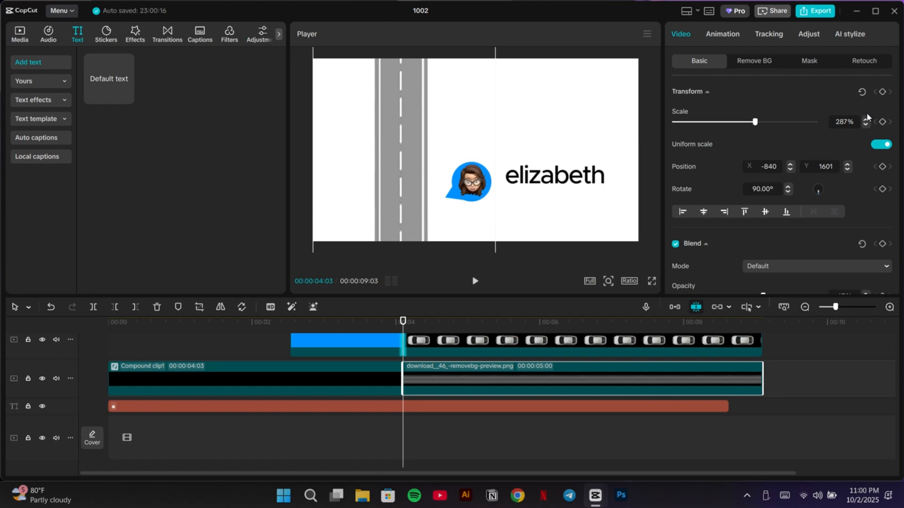
# - Try animating the road from Y 1601 at 00:00:04:03 to Y 2016, placing its end keyframe at 00:00:08:04
pyautogui.click(883, 92)
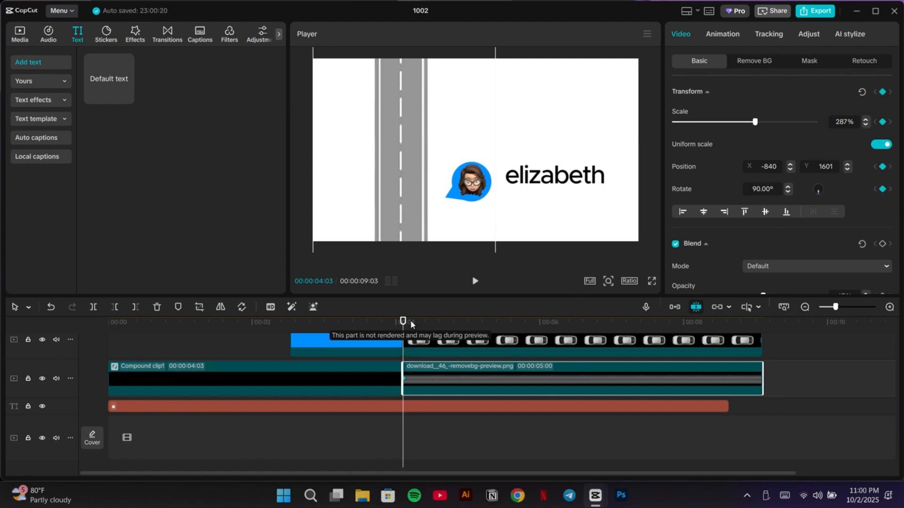
pyautogui.moveTo(403, 321); pyautogui.dragTo(525, 324)
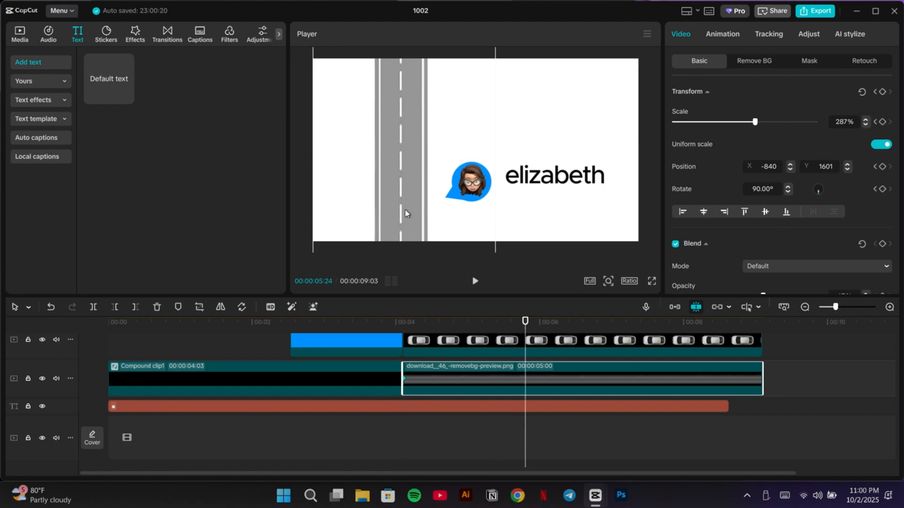
pyautogui.click(406, 178)
pyautogui.moveTo(408, 167); pyautogui.dragTo(408, 167)
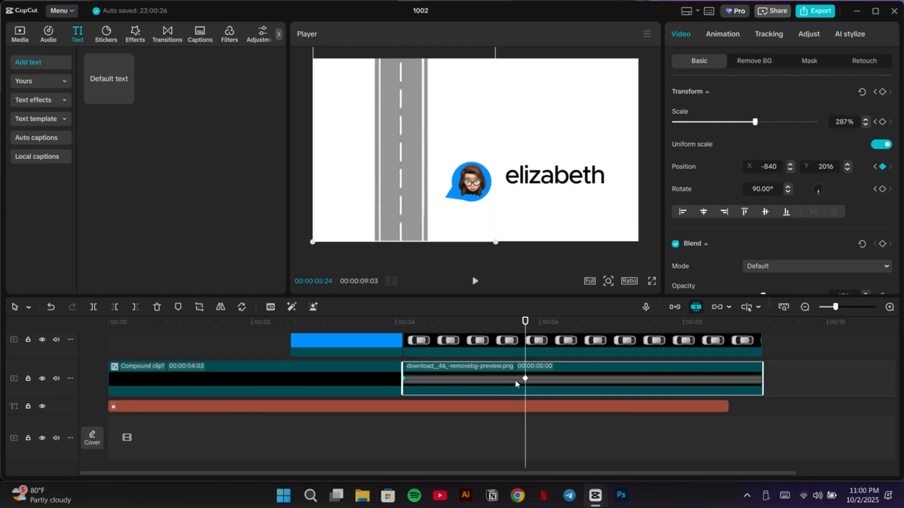
pyautogui.moveTo(525, 378); pyautogui.dragTo(692, 378)
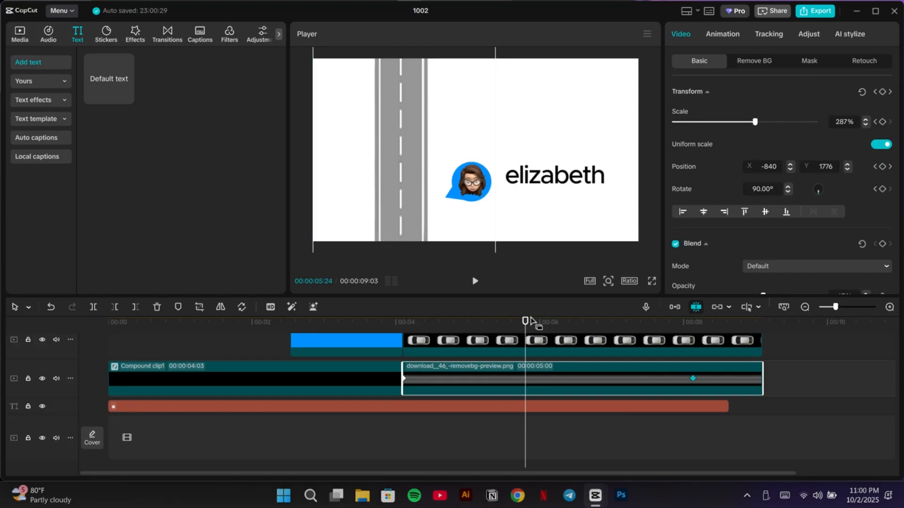
# - Try stretching the road's scale width to 328% at 00:00:05:28 with uniform scale temporarily off, and preview the motion
pyautogui.moveTo(527, 321); pyautogui.dragTo(535, 338)
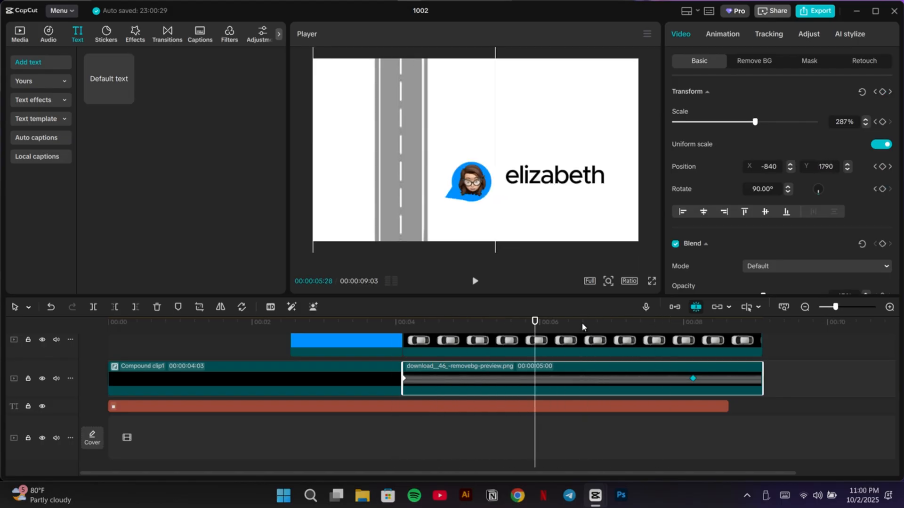
pyautogui.click(878, 145)
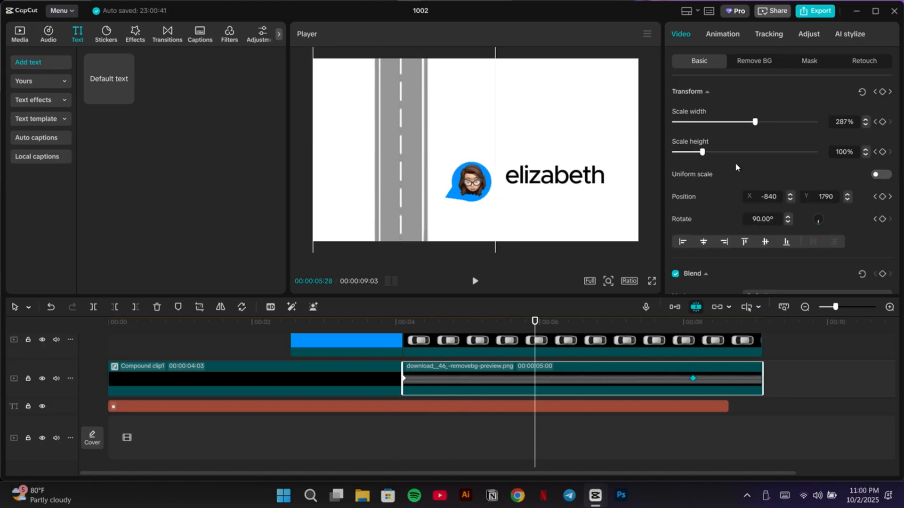
pyautogui.moveTo(756, 125); pyautogui.dragTo(768, 126)
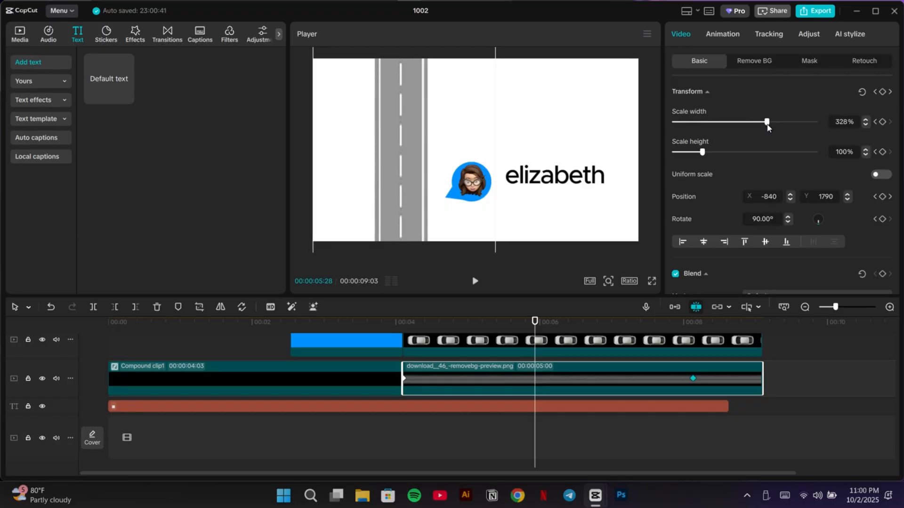
pyautogui.click(883, 178)
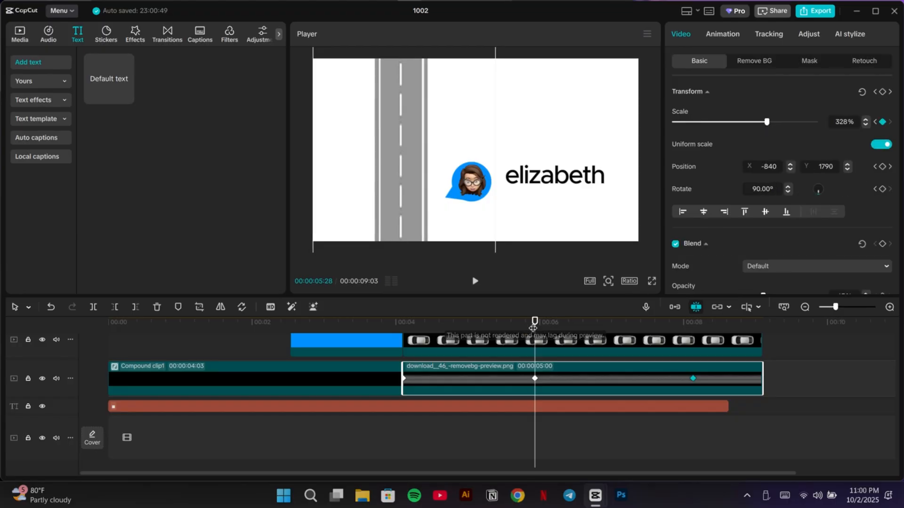
pyautogui.click(442, 334)
pyautogui.moveTo(428, 334); pyautogui.dragTo(506, 349)
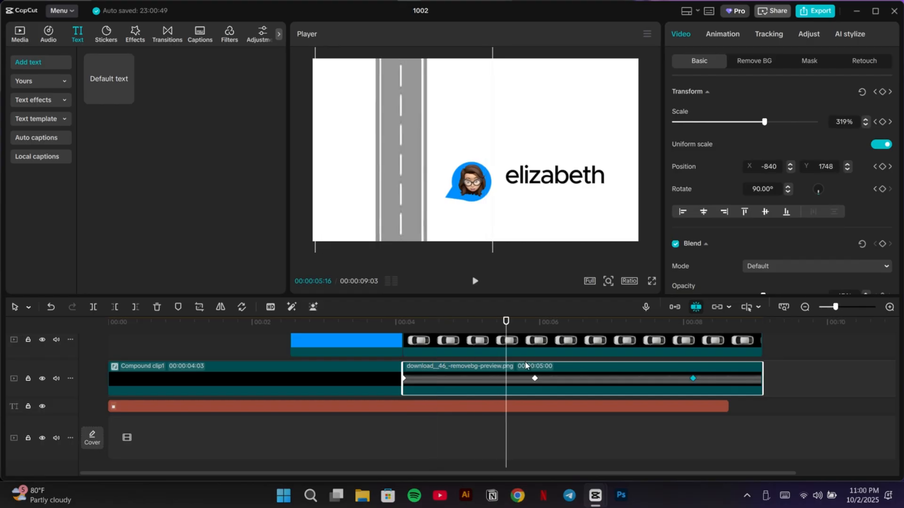
# - Delete the road's middle keyframe and try stretching its scale width to 388% at the 00:00:08:04 keyframe
pyautogui.click(535, 378)
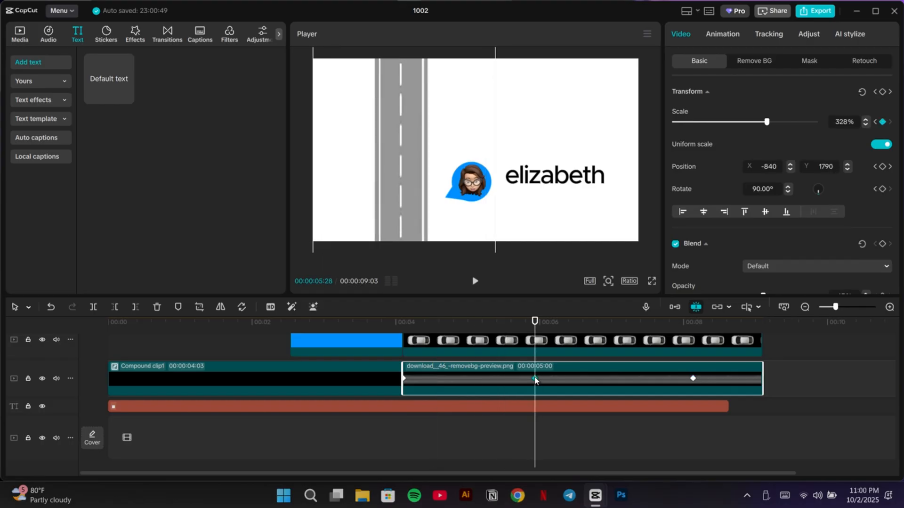
pyautogui.click(693, 379)
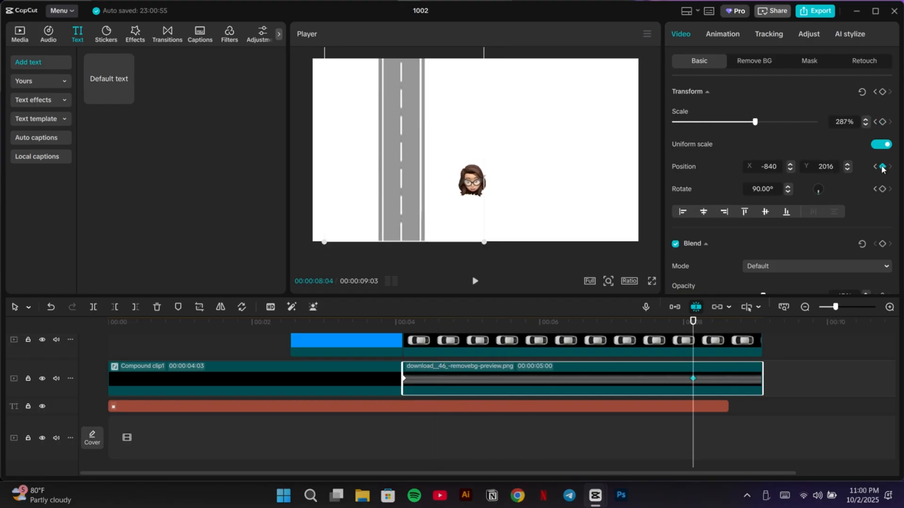
pyautogui.click(881, 144)
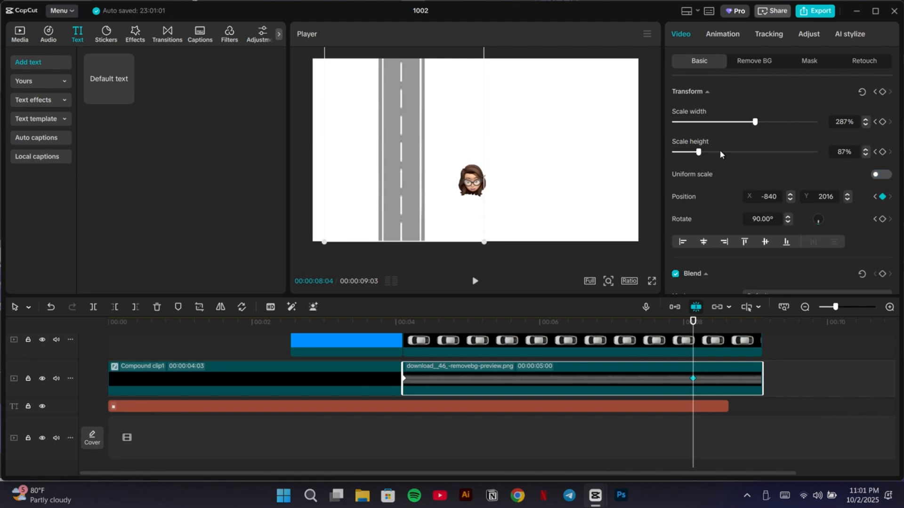
pyautogui.moveTo(755, 121); pyautogui.dragTo(784, 121)
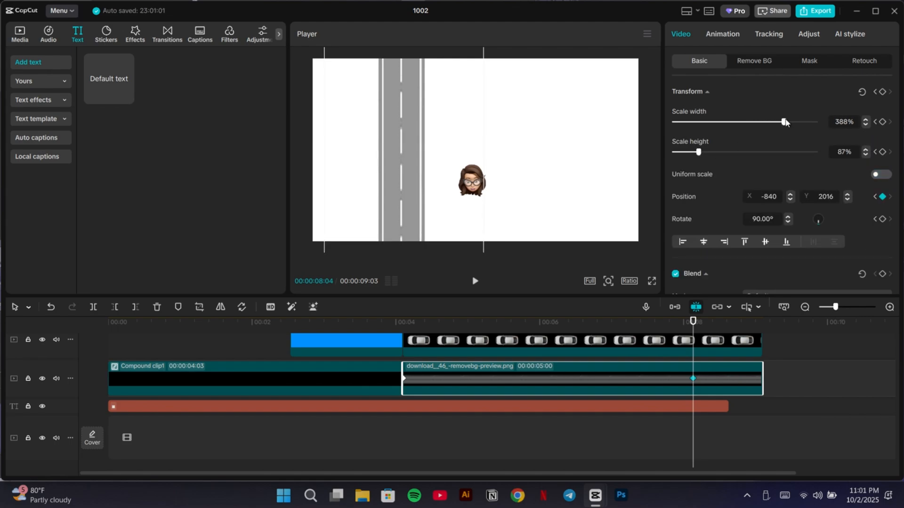
pyautogui.click(878, 173)
# - Review the road's motion near its start and undo all of its new keyframes, position and scale changes
pyautogui.moveTo(694, 325); pyautogui.dragTo(408, 326)
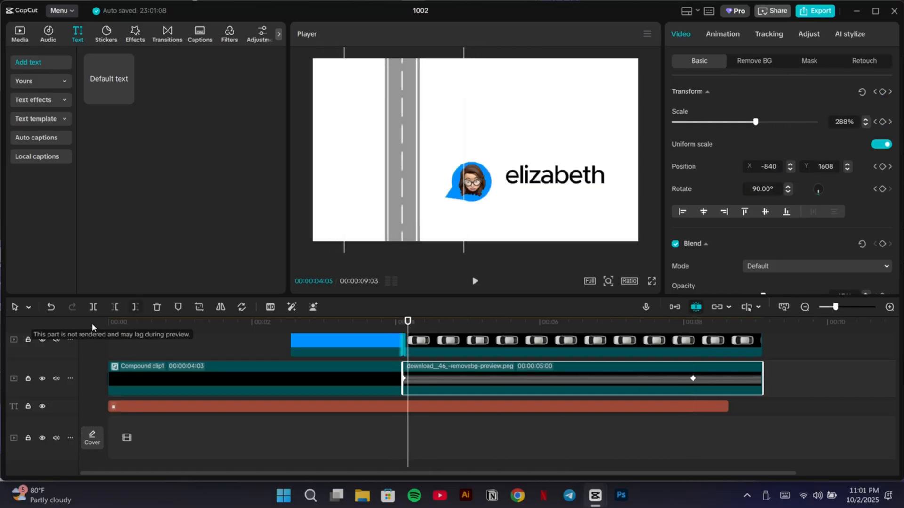
pyautogui.click(51, 306)
pyautogui.click(50, 307)
pyautogui.click(51, 306)
pyautogui.click(51, 307)
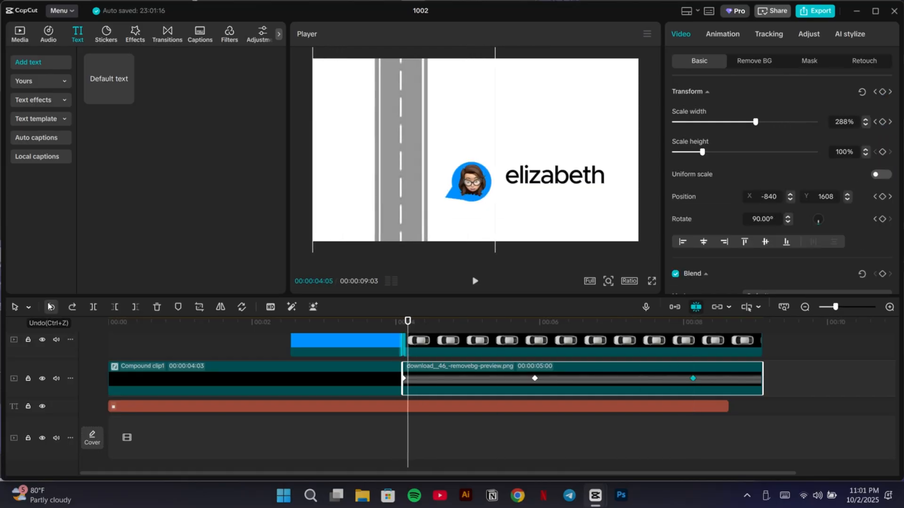
pyautogui.click(51, 306)
pyautogui.click(50, 306)
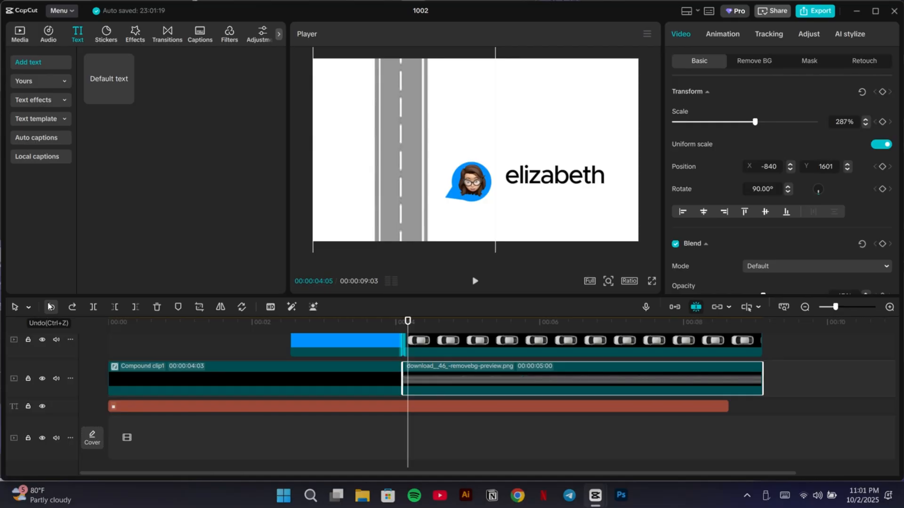
# - Stretch the unkeyframed road's scale width to 383%, restore uniform scale, and keyframe its transform at 00:00:04:03
pyautogui.click(881, 144)
pyautogui.moveTo(754, 124); pyautogui.dragTo(783, 121)
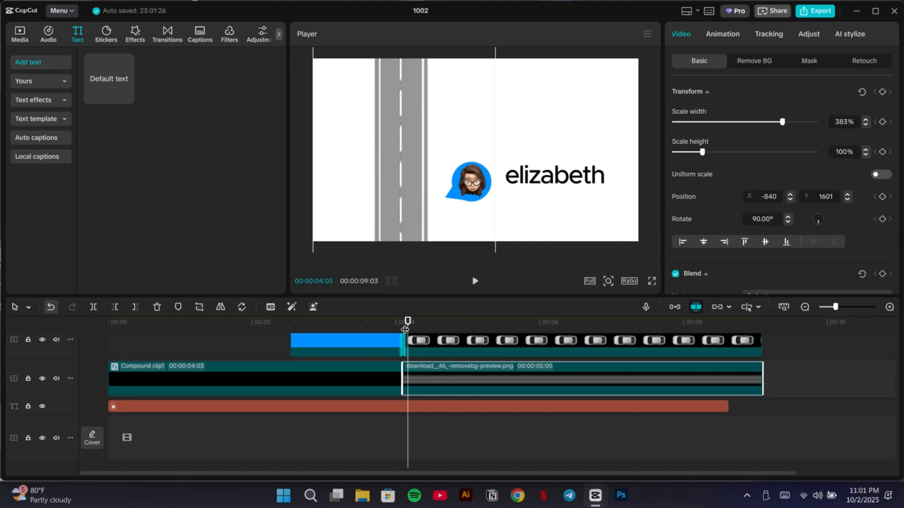
pyautogui.moveTo(405, 329); pyautogui.dragTo(402, 329)
pyautogui.click(881, 173)
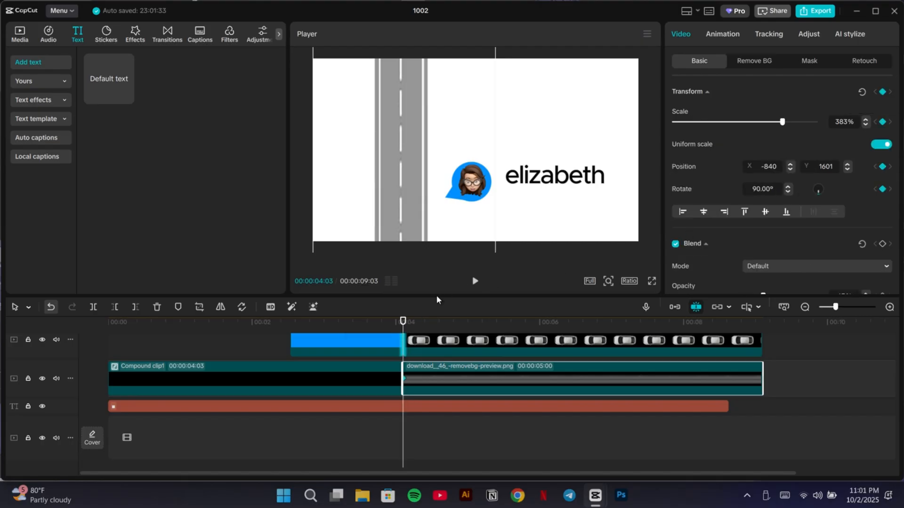
# - Keyframe the road's transform at 00:00:05:18 and move it straight up to X -840, Y 3058
pyautogui.moveTo(403, 328); pyautogui.dragTo(511, 328)
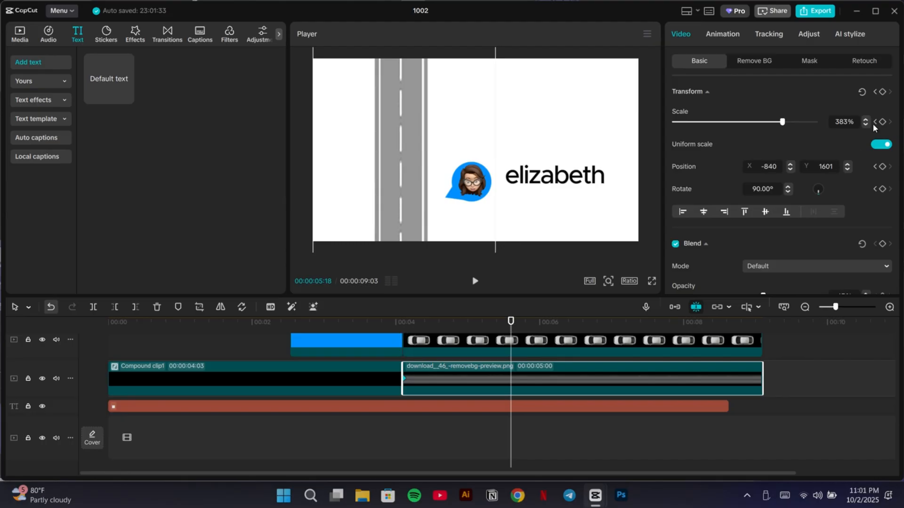
pyautogui.click(882, 92)
pyautogui.moveTo(405, 218); pyautogui.dragTo(373, 158)
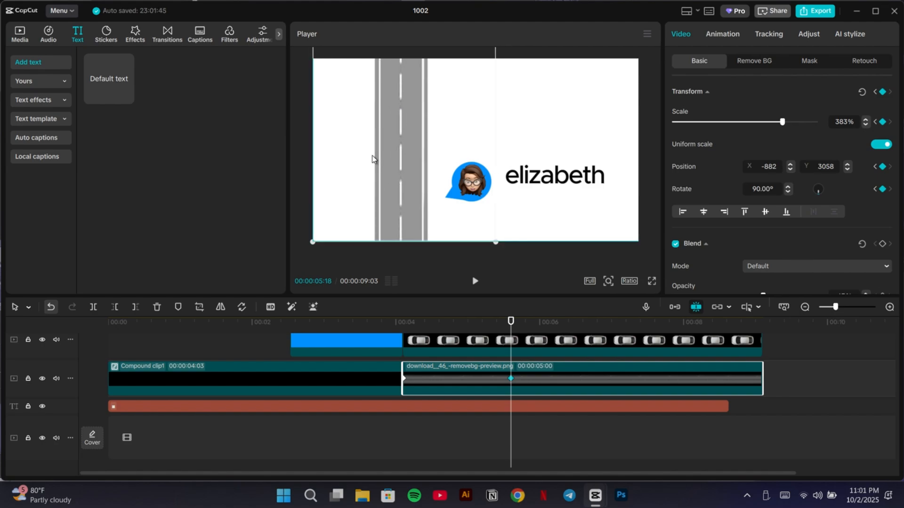
# - Apply a preset easing curve to the road's first keyframe and shift its end keyframe just past the 00:00:07 mark
pyautogui.click(404, 376)
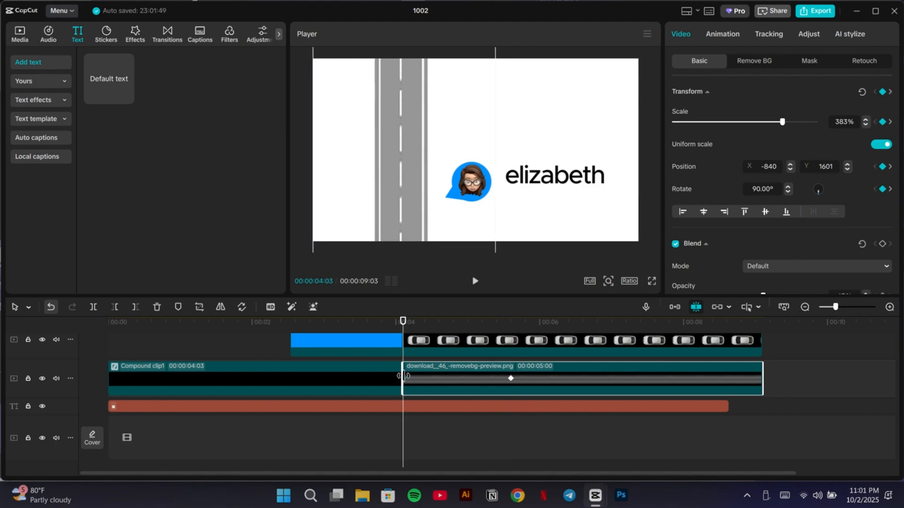
pyautogui.rightClick(403, 376)
pyautogui.click(431, 415)
pyautogui.click(554, 388)
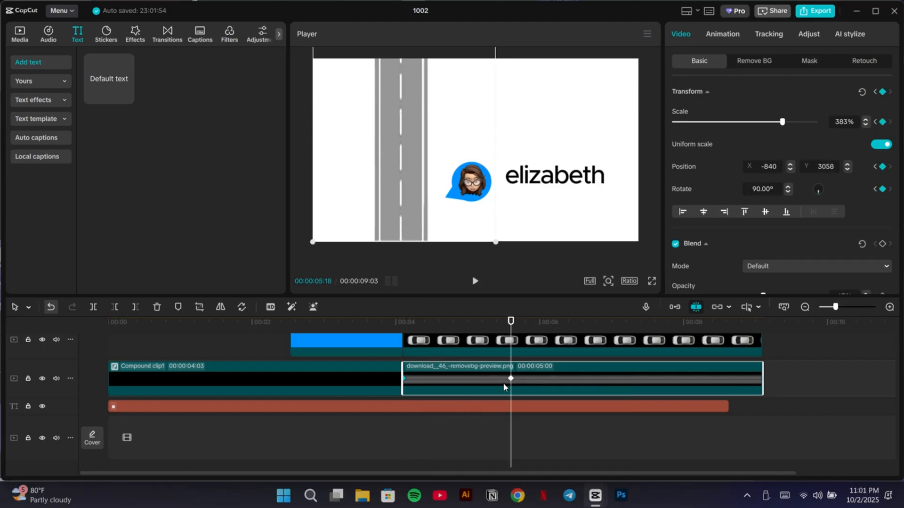
pyautogui.moveTo(511, 383); pyautogui.dragTo(634, 371)
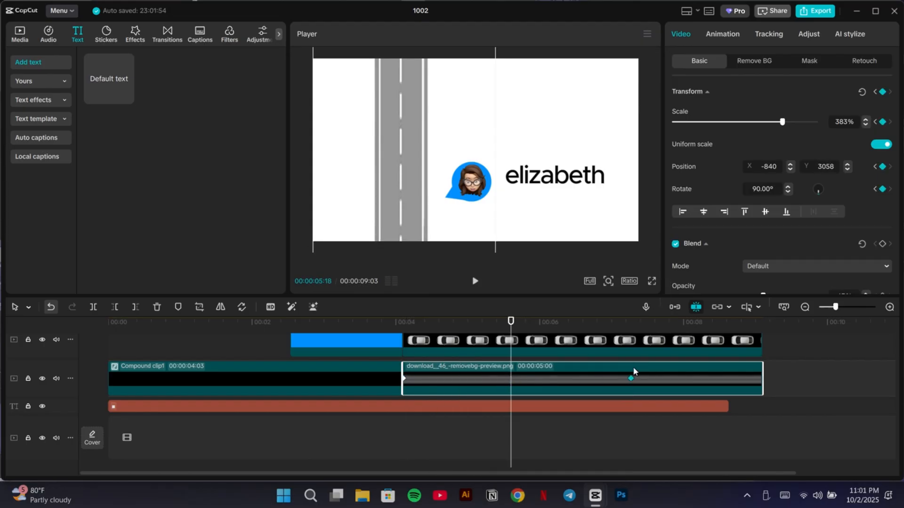
# - Keyframe the car's transform at 00:00:04:03 and move it up the road to X -885, Y 545 at 00:00:06:08
pyautogui.click(476, 347)
pyautogui.moveTo(511, 321); pyautogui.dragTo(406, 333)
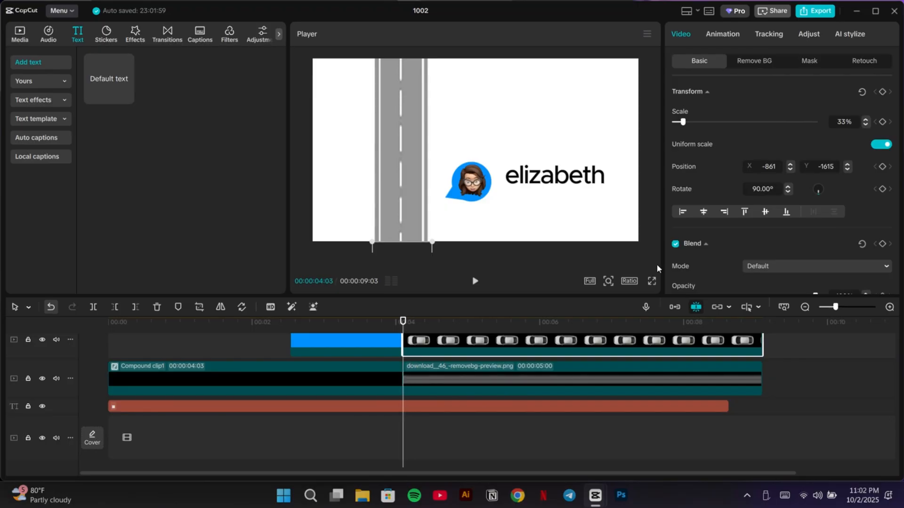
pyautogui.click(882, 92)
pyautogui.moveTo(404, 321); pyautogui.dragTo(559, 325)
pyautogui.moveTo(394, 250); pyautogui.dragTo(393, 72)
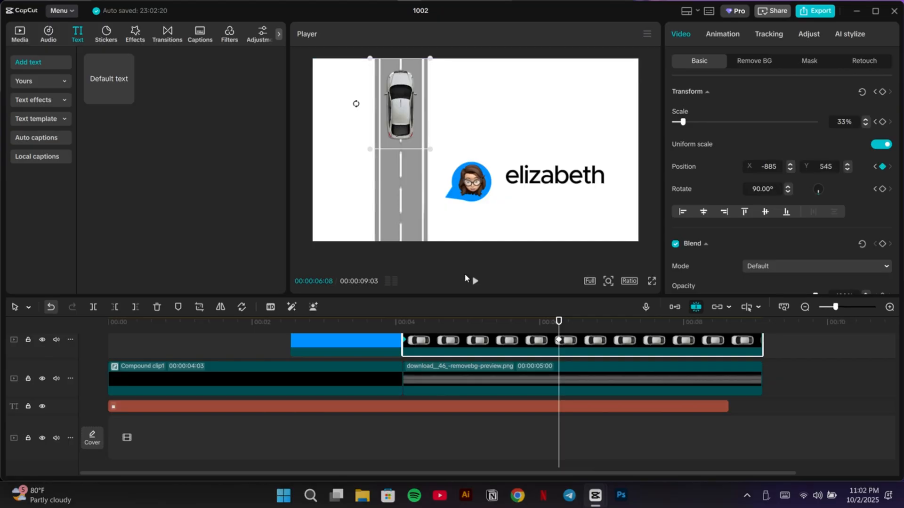
# - Apply the Cubic Out preset curve to the car's first keyframe
pyautogui.click(405, 340)
pyautogui.rightClick(404, 340)
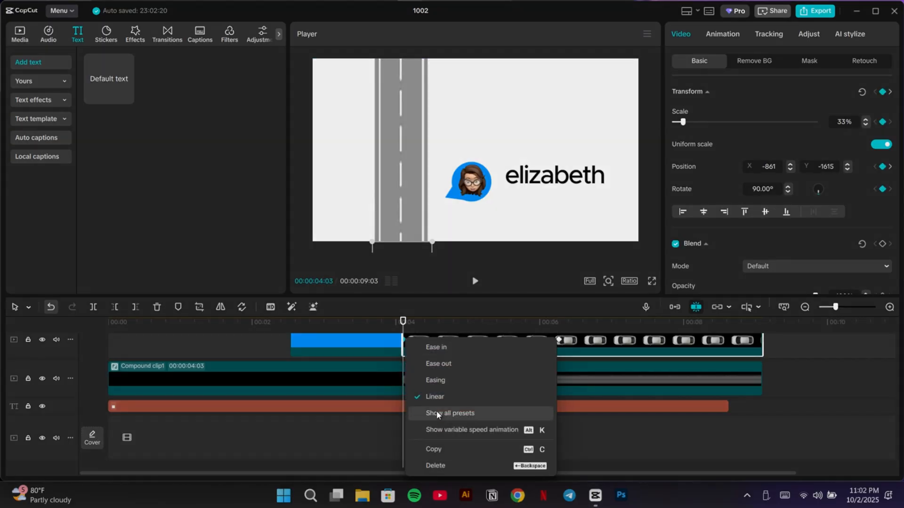
pyautogui.click(471, 412)
pyautogui.click(560, 397)
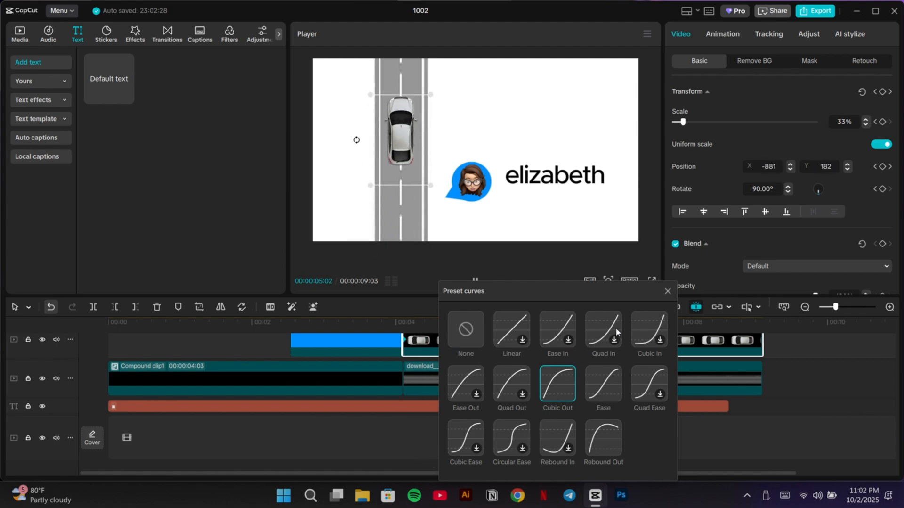
pyautogui.click(667, 291)
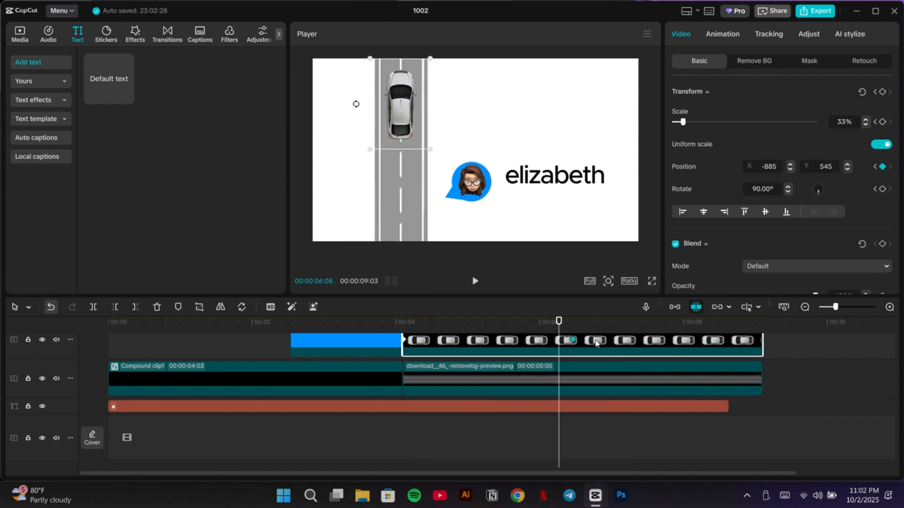
# - Shift the car's end keyframe to 00:00:08:16 and preview the animation from the start of the car clip
pyautogui.moveTo(596, 343); pyautogui.dragTo(722, 341)
pyautogui.moveTo(558, 321); pyautogui.dragTo(407, 321)
pyautogui.press('space')
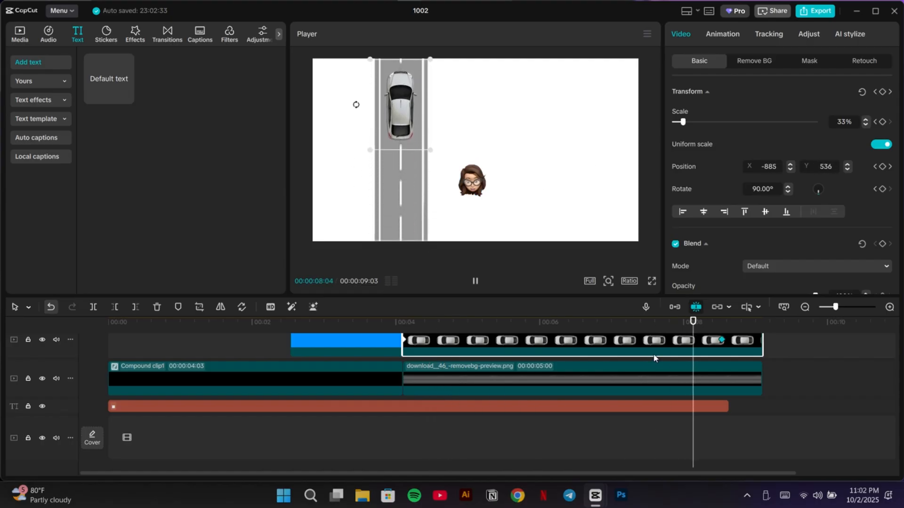
pyautogui.press('space')
# - Shift the road's end keyframe to just past the 00:00:08 mark and play the road and car motion from 00:00:04:03
pyautogui.click(633, 378)
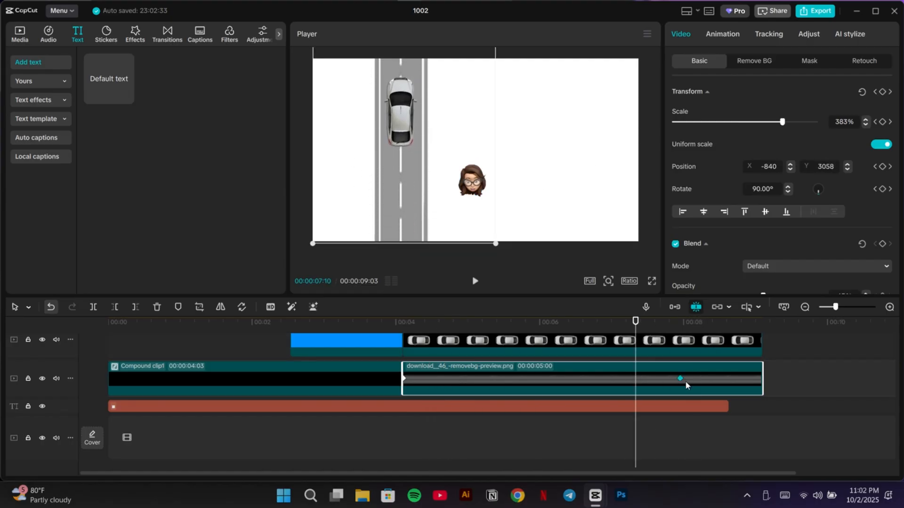
pyautogui.moveTo(635, 328); pyautogui.dragTo(403, 326)
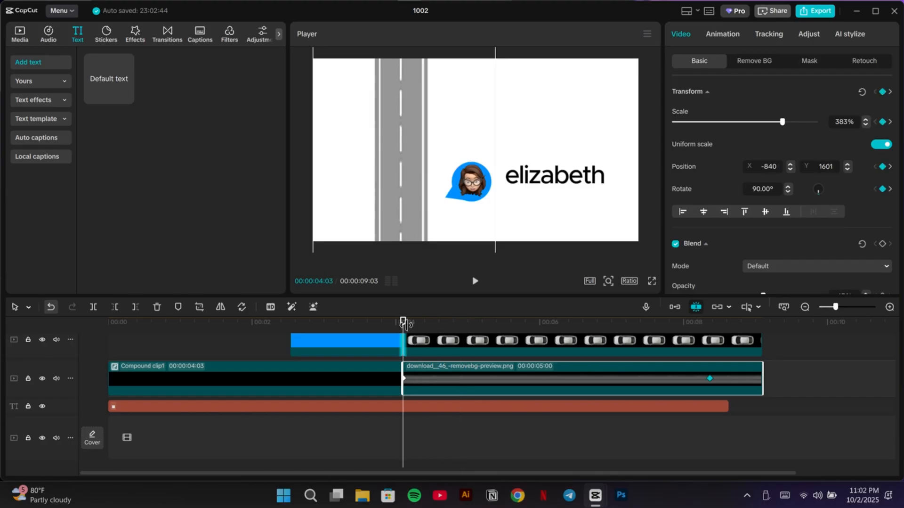
pyautogui.press('space')
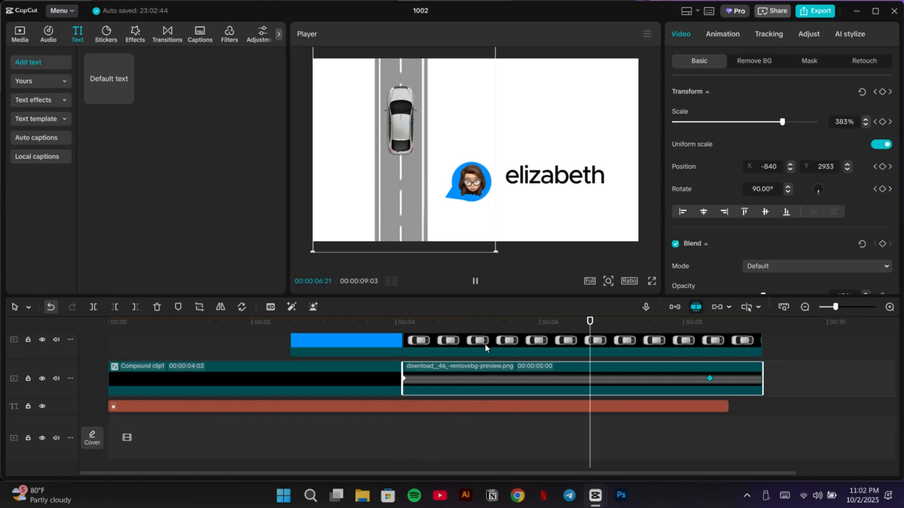
pyautogui.press('space')
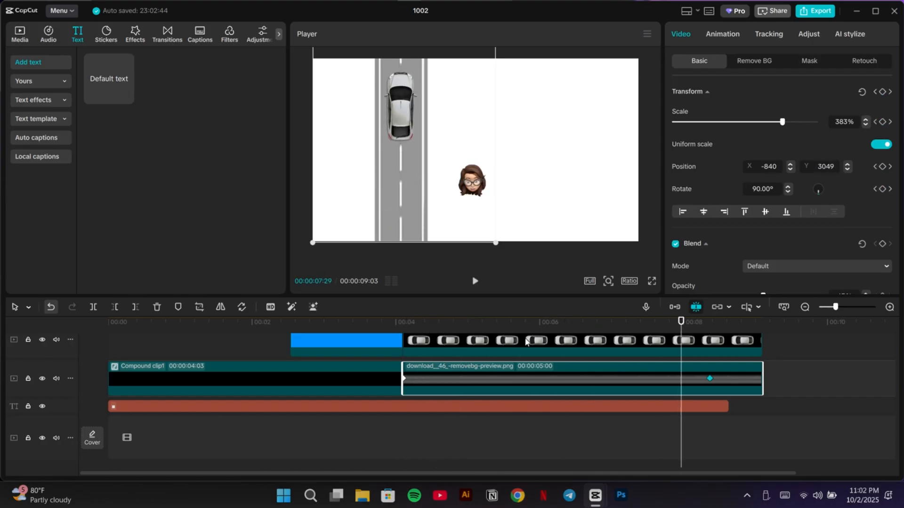
# - Move the car up to X -868, Y 1031 at its 00:00:08:16 keyframe, partly beyond the frame's upper edge
pyautogui.click(701, 340)
pyautogui.moveTo(680, 322); pyautogui.dragTo(720, 328)
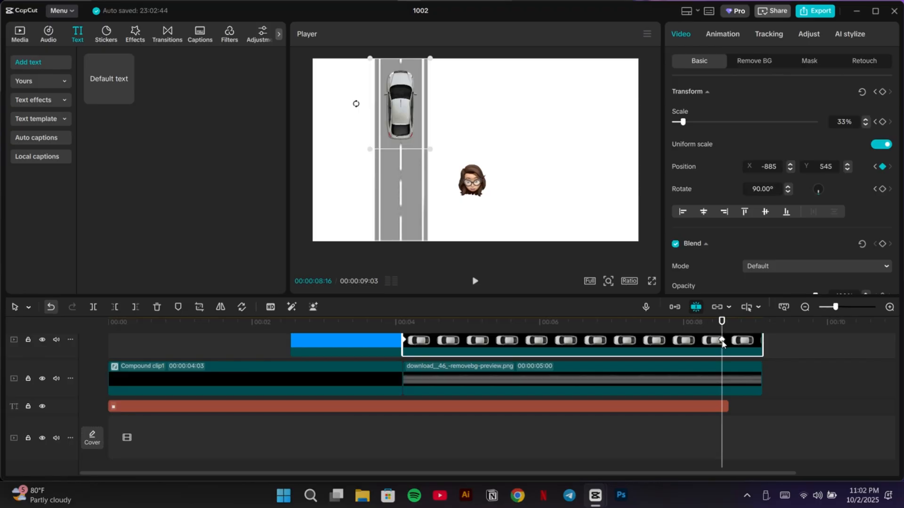
pyautogui.moveTo(400, 140); pyautogui.dragTo(400, 93)
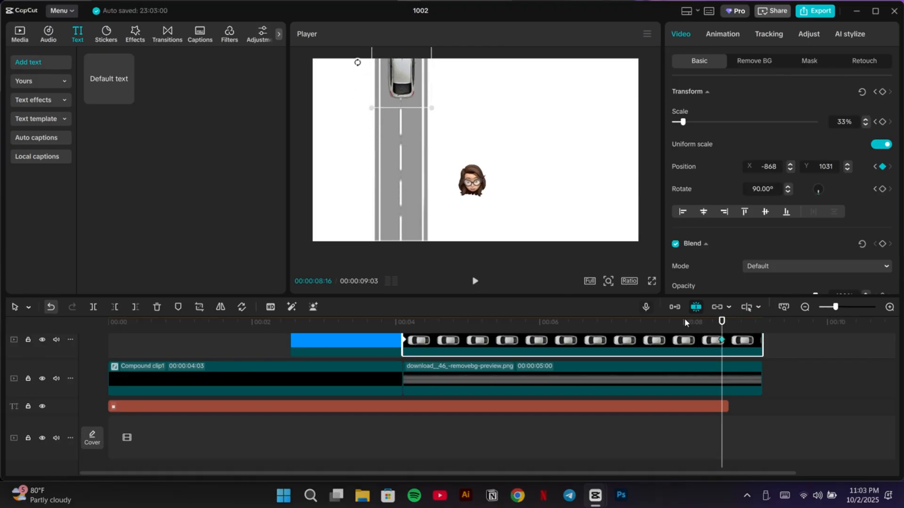
# - Trim the end of the memoji image clip to 00:00:07:03, in line with the end of the text clips
pyautogui.moveTo(722, 320); pyautogui.dragTo(408, 322)
pyautogui.scroll(2, 470, 368)
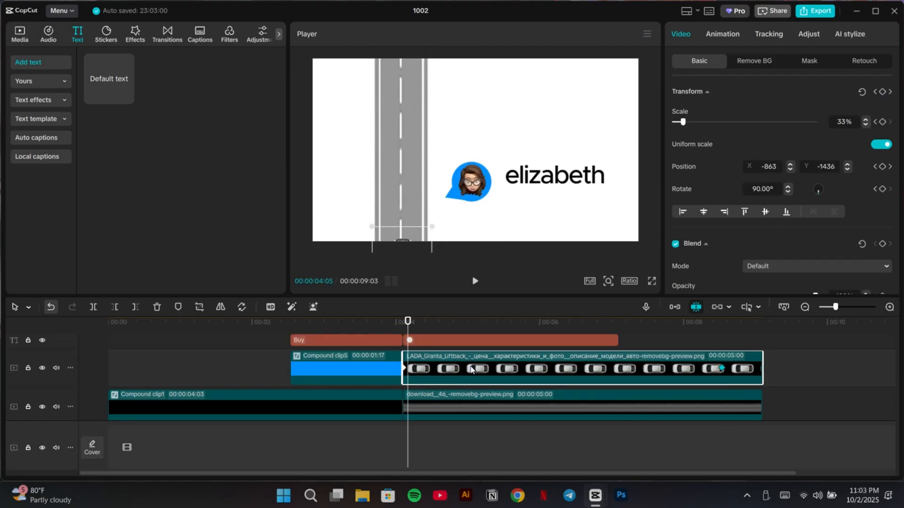
pyautogui.scroll(3, 471, 369)
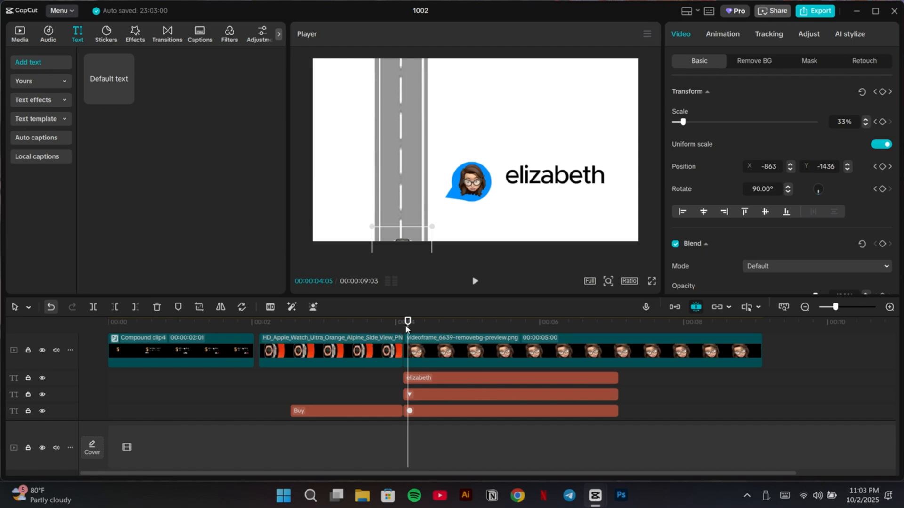
pyautogui.moveTo(406, 324)
pyautogui.mouseDown()
pyautogui.moveTo(104, 325)
pyautogui.moveTo(259, 325)
pyautogui.moveTo(420, 298)
pyautogui.moveTo(403, 312)
pyautogui.mouseUp()
pyautogui.scroll(-1, 463, 358)
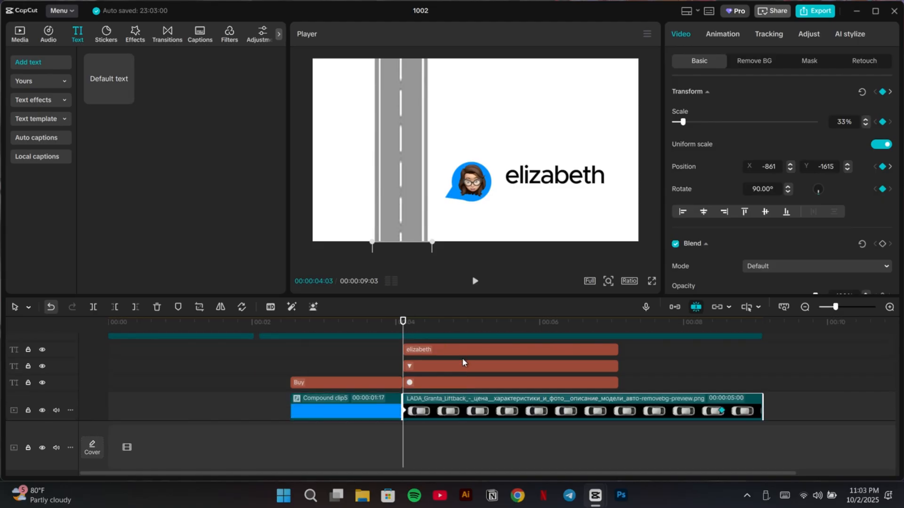
pyautogui.click(608, 368)
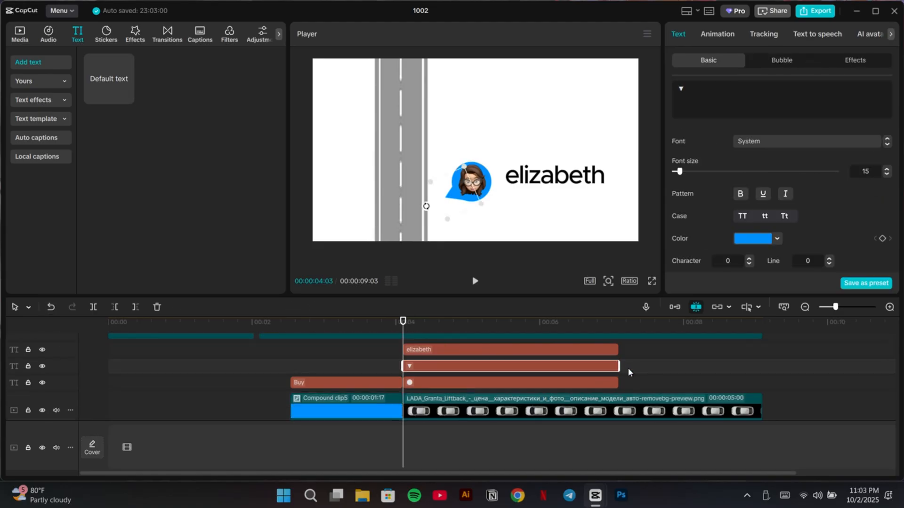
pyautogui.keyDown('ctrl'); pyautogui.click(607, 379); pyautogui.keyUp('ctrl')
pyautogui.scroll(2, 607, 382)
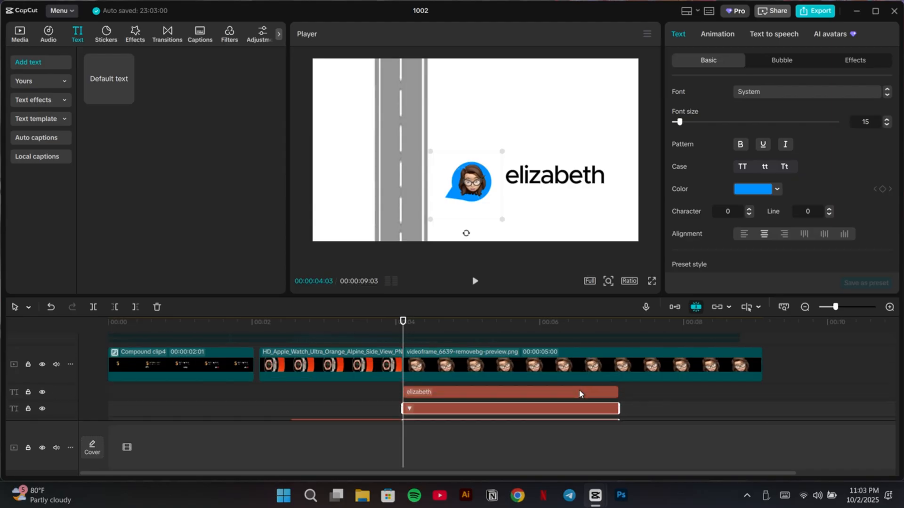
pyautogui.click(429, 351)
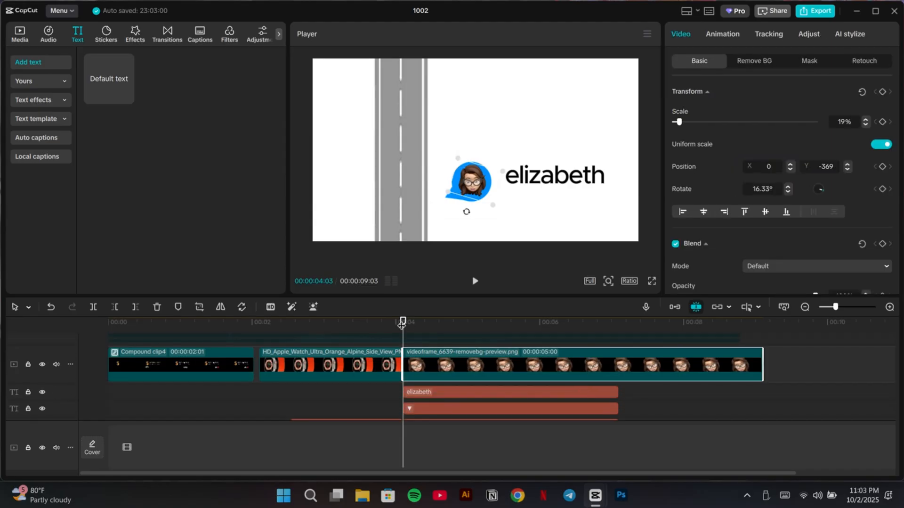
pyautogui.moveTo(401, 323); pyautogui.dragTo(618, 323)
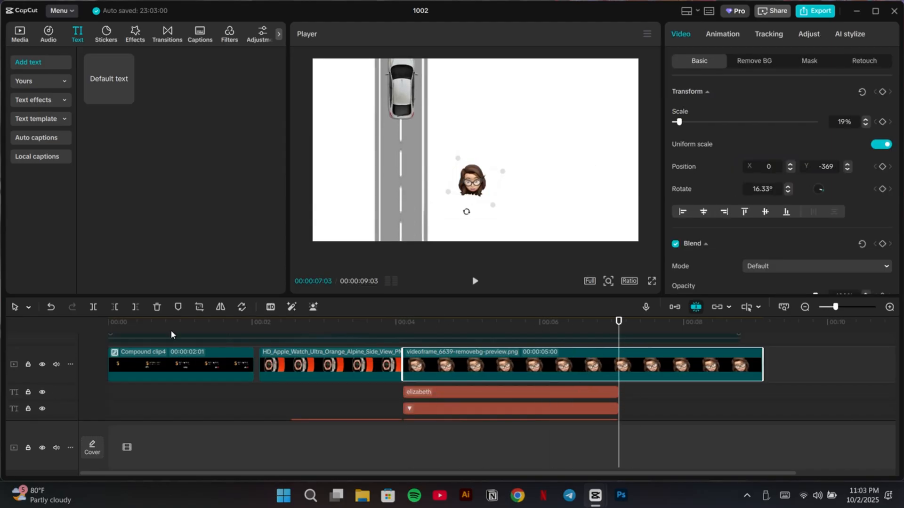
pyautogui.click(137, 307)
# - Combine the memoji clip with the blue circle and triangle text clips into one compound clip
pyautogui.scroll(-3, 481, 374)
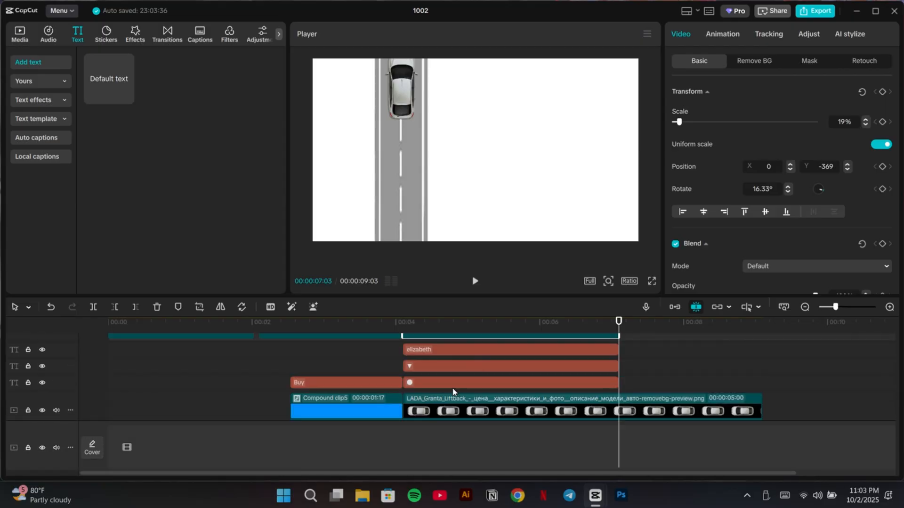
pyautogui.click(451, 383)
pyautogui.keyDown('ctrl'); pyautogui.click(444, 366); pyautogui.keyUp('ctrl')
pyautogui.rightClick(444, 366)
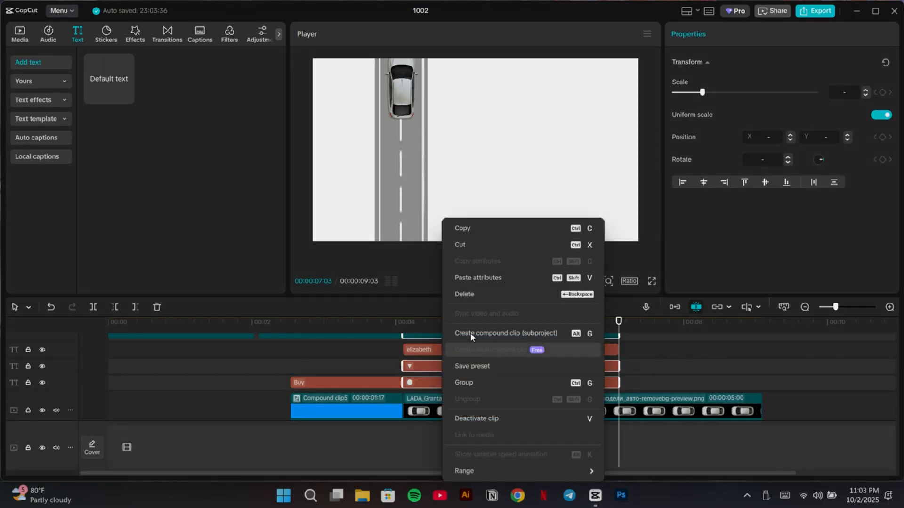
pyautogui.click(475, 335)
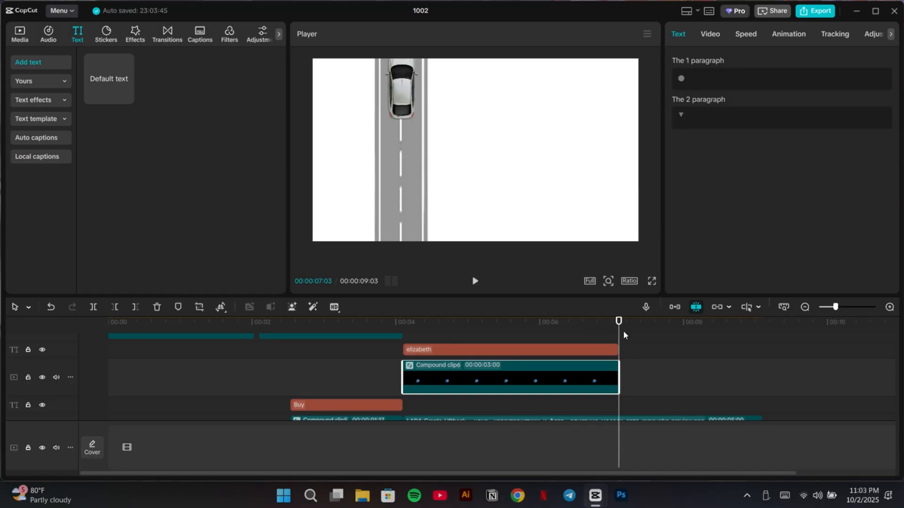
# - Move the speech bubble compound clip down to X 0, Y -337
pyautogui.moveTo(605, 329); pyautogui.dragTo(405, 336)
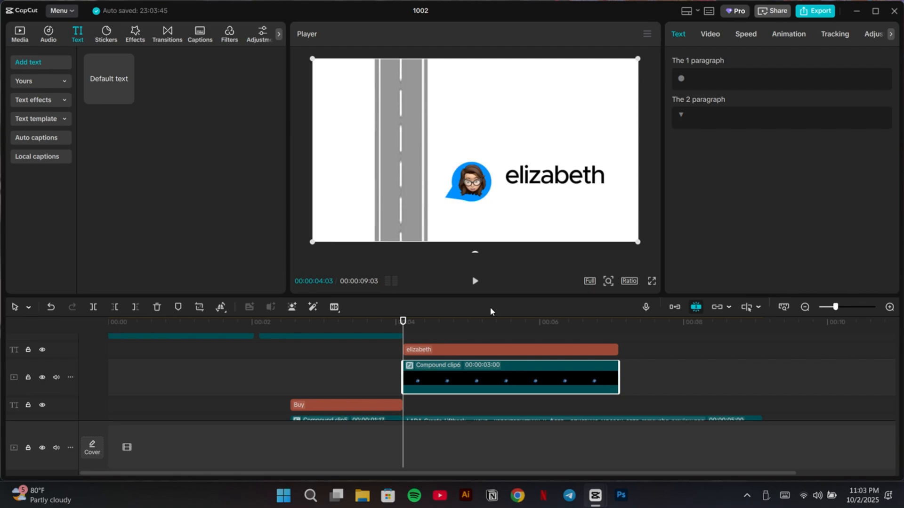
pyautogui.click(715, 33)
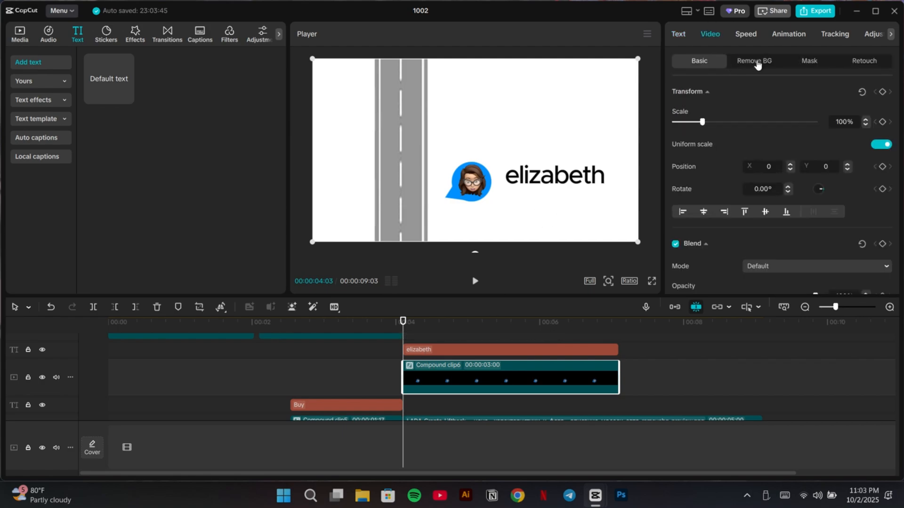
pyautogui.moveTo(534, 204); pyautogui.dragTo(534, 234)
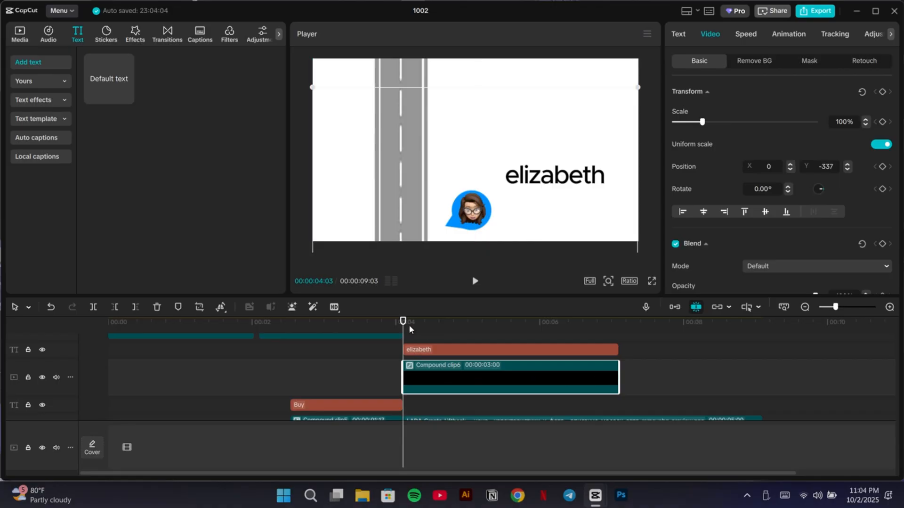
# - Add two transform keyframes to the speech bubble compound clip, one at 00:00:04:12 and one shortly after it
pyautogui.moveTo(402, 322); pyautogui.dragTo(425, 322)
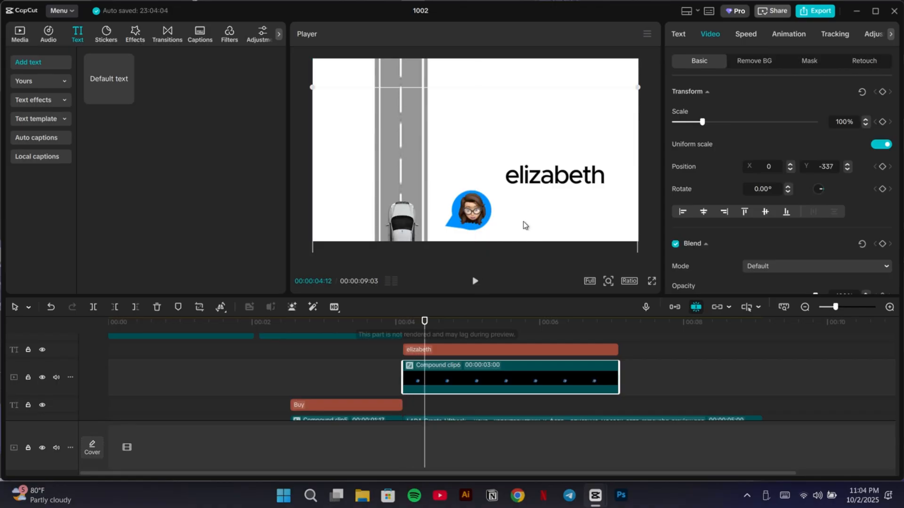
pyautogui.click(882, 92)
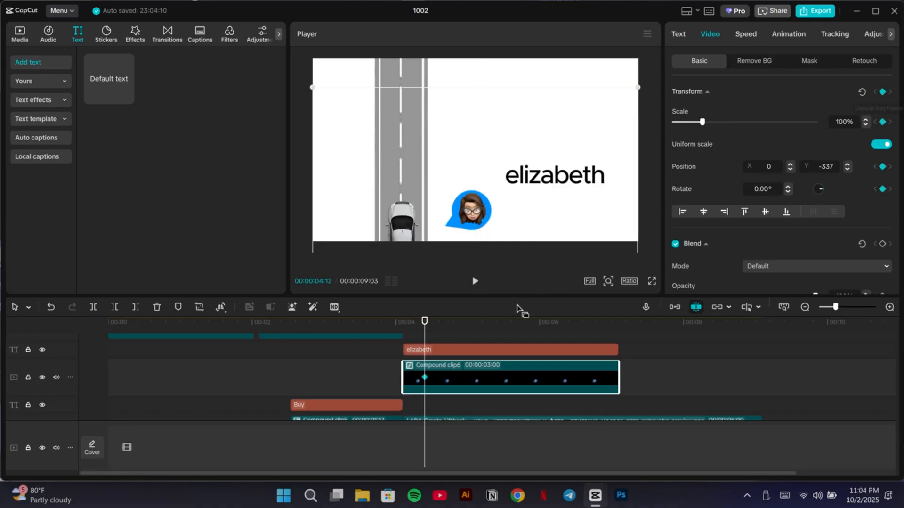
pyautogui.moveTo(422, 339); pyautogui.dragTo(438, 340)
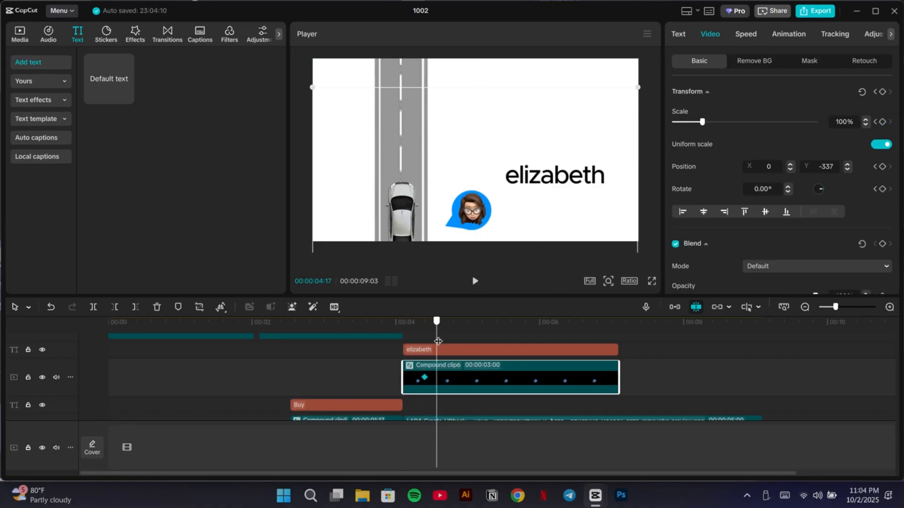
pyautogui.click(882, 91)
# - At the 00:00:04:12 keyframe, shrink the speech bubble to 1% scale and move it beside the car at X -604, Y -632
pyautogui.click(425, 377)
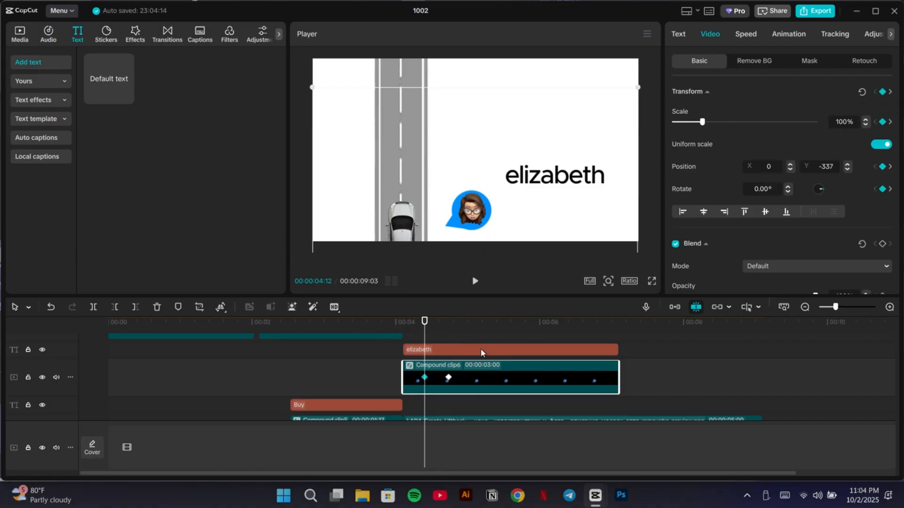
pyautogui.moveTo(694, 124); pyautogui.dragTo(678, 123)
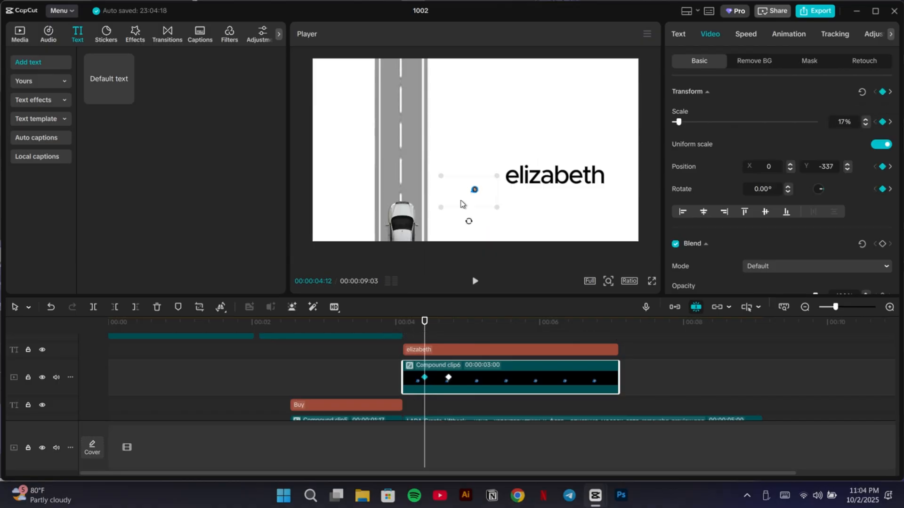
pyautogui.moveTo(462, 202); pyautogui.dragTo(418, 212)
pyautogui.moveTo(679, 122); pyautogui.dragTo(673, 122)
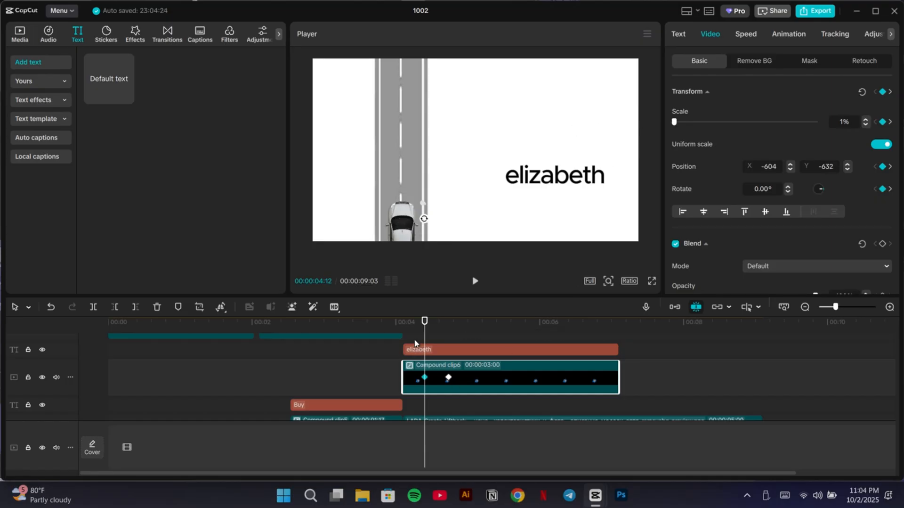
# - Shift the speech bubble compound clip about four frames earlier and trim its start to 00:00:04:03
pyautogui.moveTo(426, 334)
pyautogui.mouseDown()
pyautogui.moveTo(456, 334)
pyautogui.moveTo(417, 333)
pyautogui.mouseUp()
pyautogui.moveTo(471, 378); pyautogui.dragTo(461, 372)
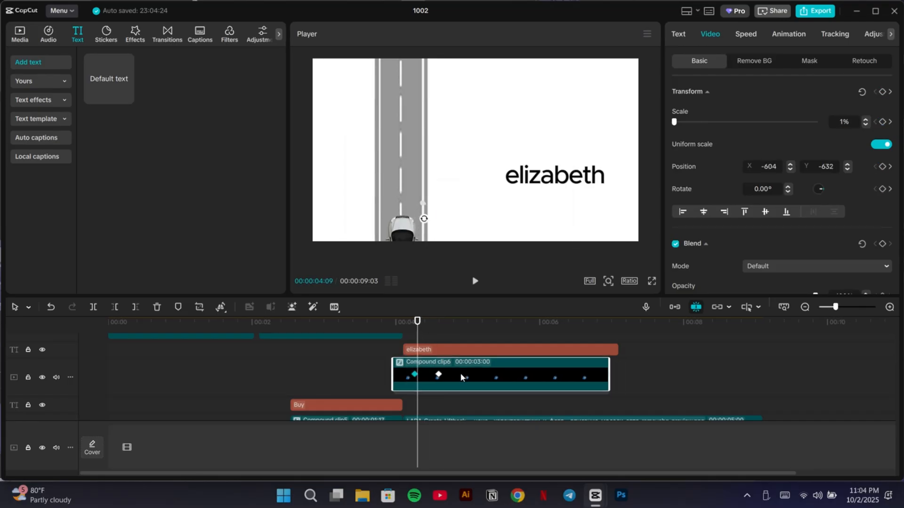
pyautogui.click(411, 329)
pyautogui.click(394, 383)
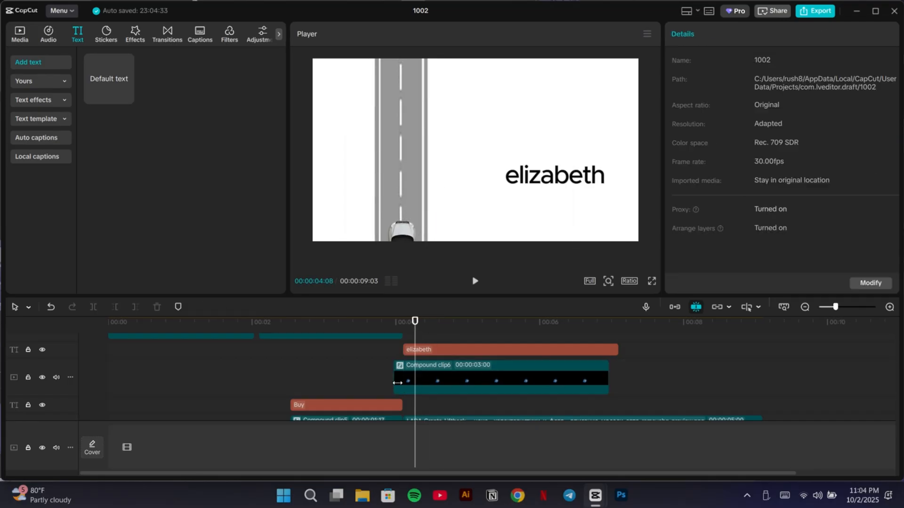
pyautogui.click(398, 384)
pyautogui.moveTo(395, 380); pyautogui.dragTo(404, 380)
# - Move the speech bubble's second keyframe earlier to 00:00:04:12 and check the frame there
pyautogui.moveTo(398, 326); pyautogui.dragTo(425, 341)
pyautogui.moveTo(439, 377); pyautogui.dragTo(428, 379)
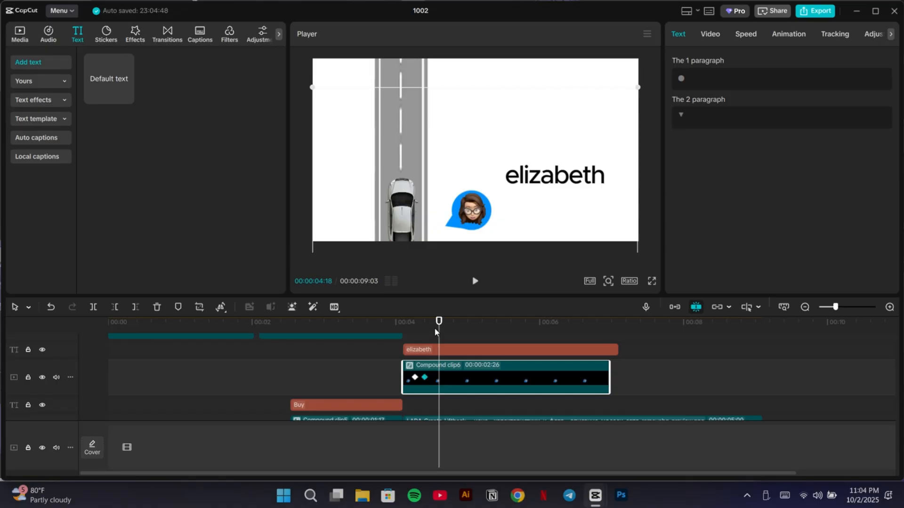
pyautogui.moveTo(435, 329)
pyautogui.mouseDown()
pyautogui.moveTo(411, 336)
pyautogui.moveTo(425, 334)
pyautogui.mouseUp()
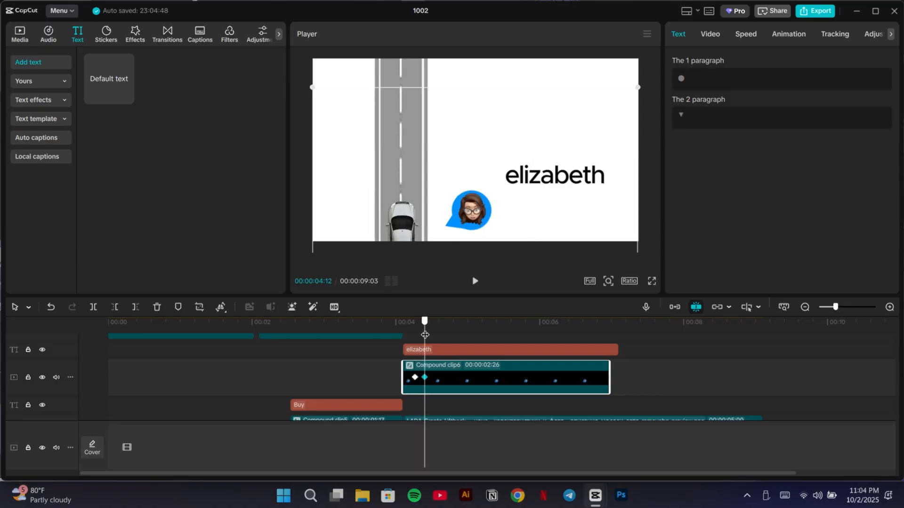
# - Trim the start of the contact name text to 00:00:04:12 and place the text directly beside the speech bubble
pyautogui.click(427, 351)
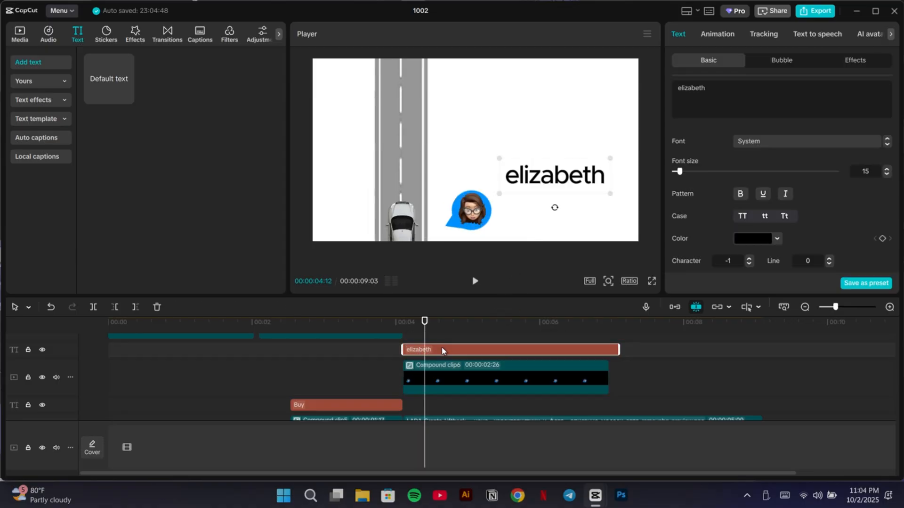
pyautogui.moveTo(404, 347); pyautogui.dragTo(424, 349)
pyautogui.moveTo(553, 198); pyautogui.dragTo(545, 230)
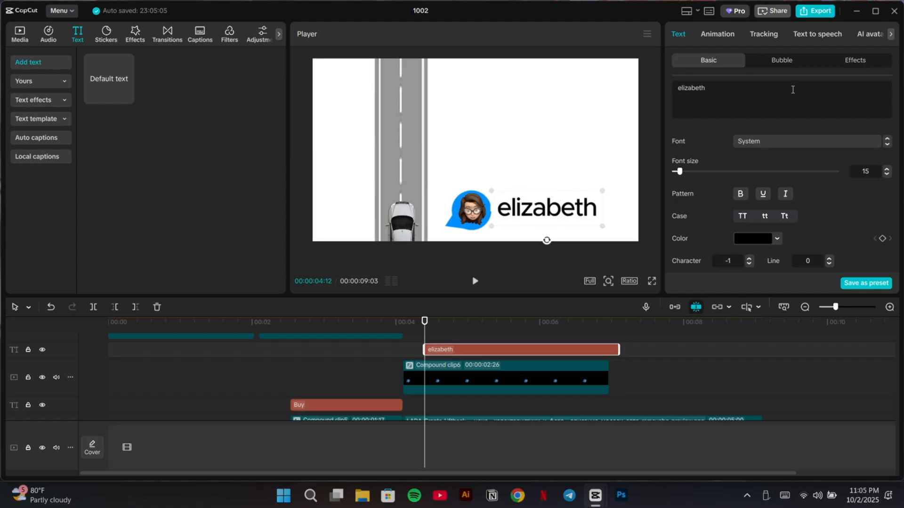
# - Try the Showing Right and Slide To Type entrance animations on the contact name text
pyautogui.click(719, 41)
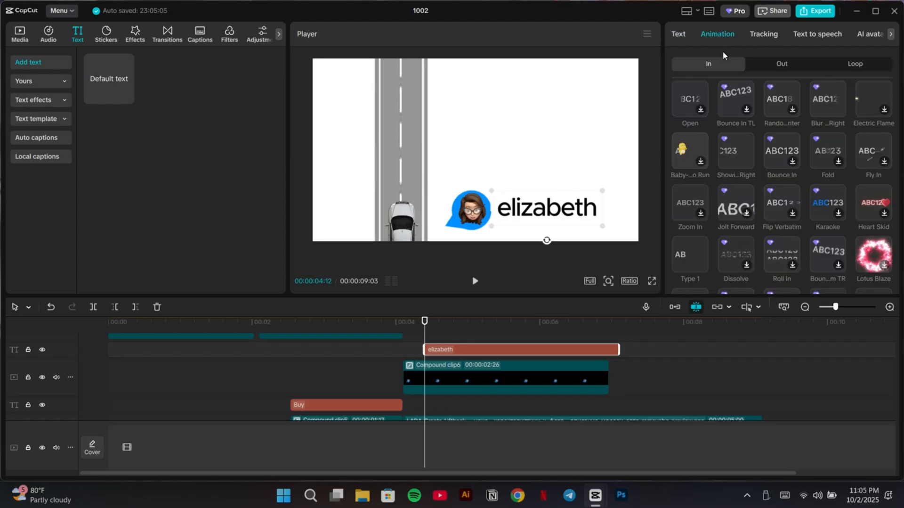
pyautogui.click(736, 151)
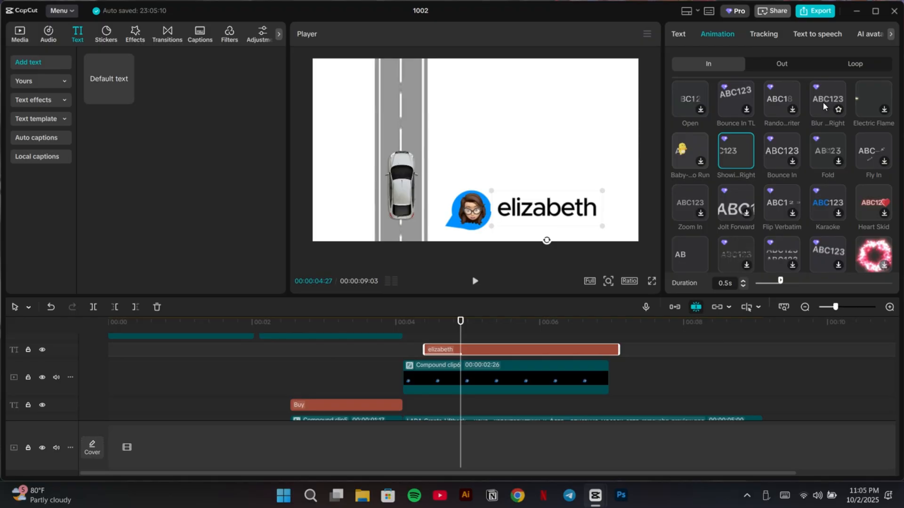
pyautogui.scroll(-3, 801, 183)
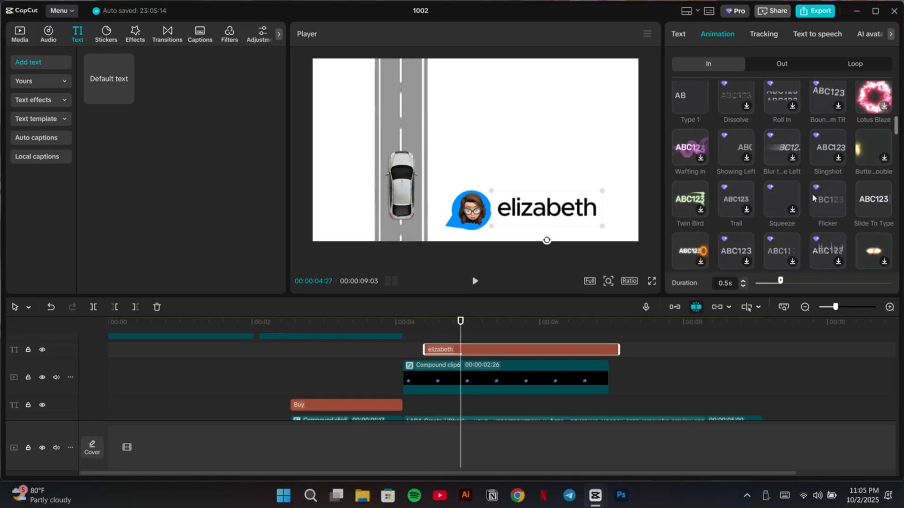
pyautogui.click(866, 200)
# - Try the Slide Right and Ease In Right entrance animations on the contact name text
pyautogui.scroll(-3, 782, 214)
pyautogui.scroll(-1, 781, 212)
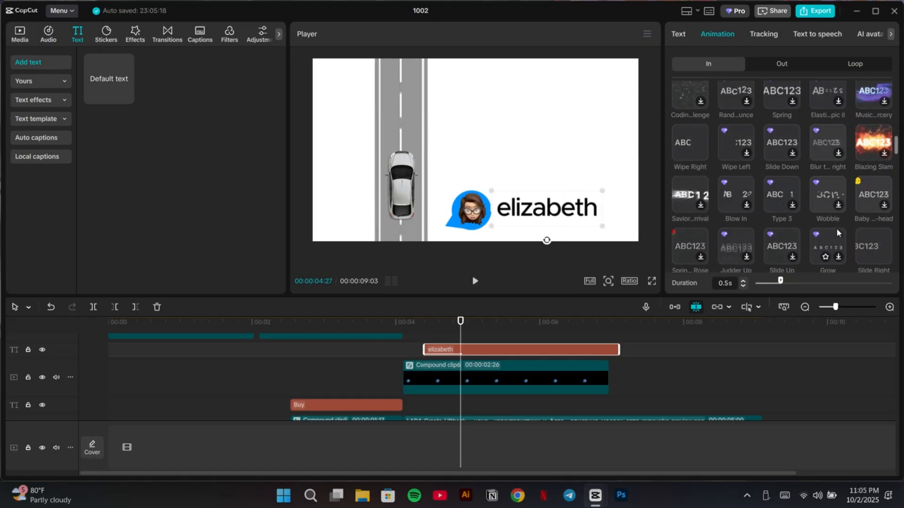
pyautogui.click(867, 253)
pyautogui.scroll(-2, 825, 201)
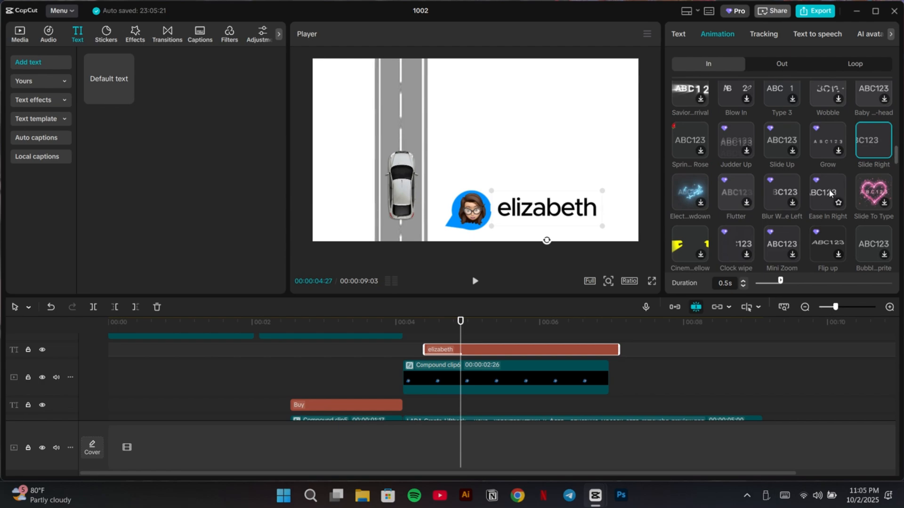
pyautogui.click(825, 202)
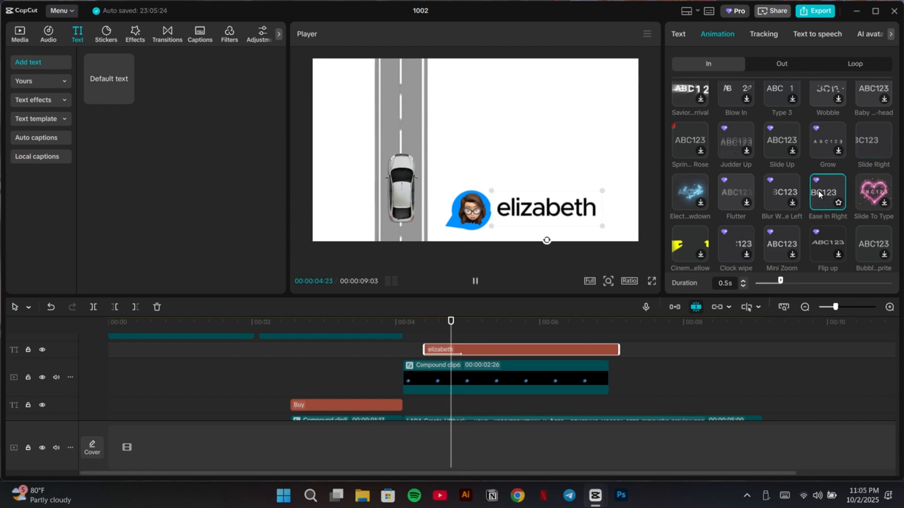
# - Apply the Fade In entrance animation to the contact name text and trim its end to match the speech bubble clip
pyautogui.scroll(-1, 780, 229)
pyautogui.scroll(-2, 818, 221)
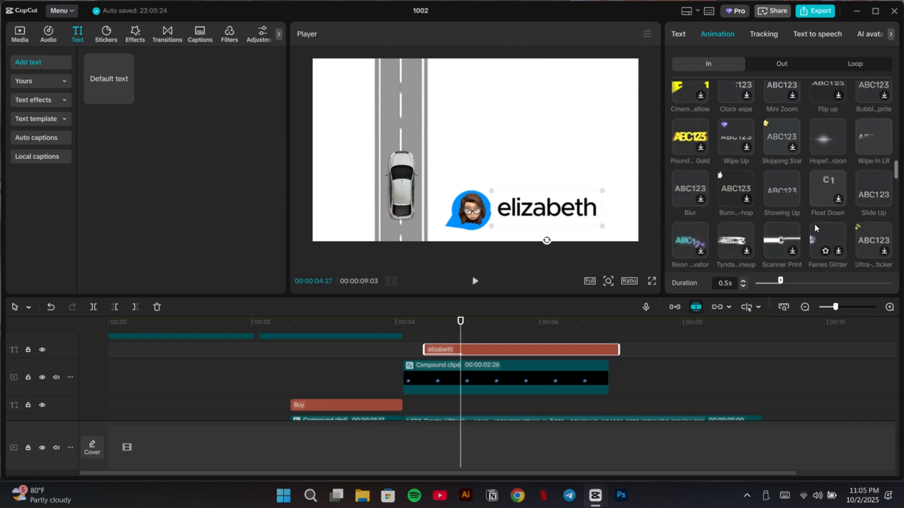
pyautogui.scroll(-1, 851, 188)
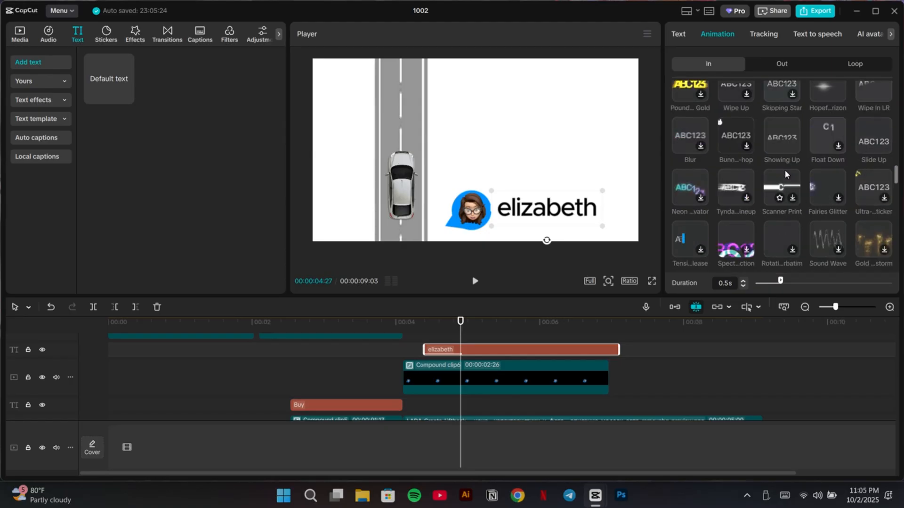
pyautogui.scroll(3, 855, 143)
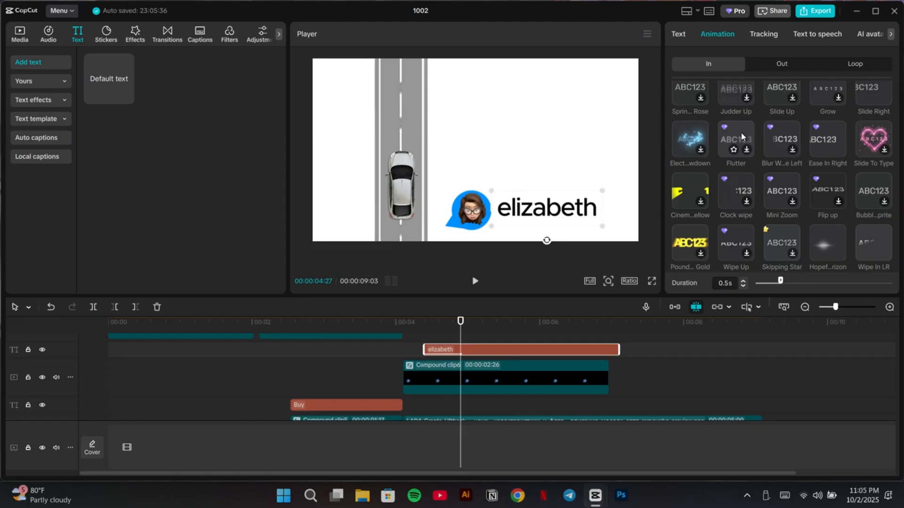
pyautogui.scroll(1, 754, 142)
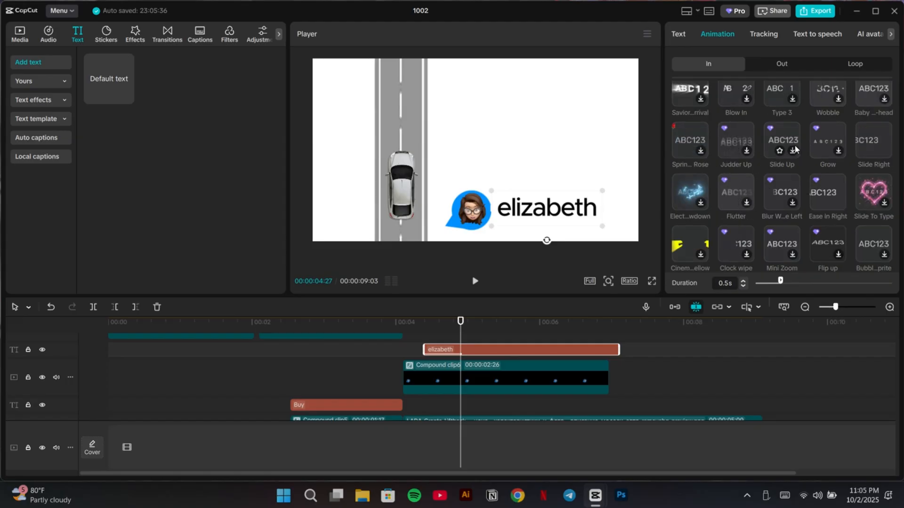
pyautogui.scroll(3, 775, 150)
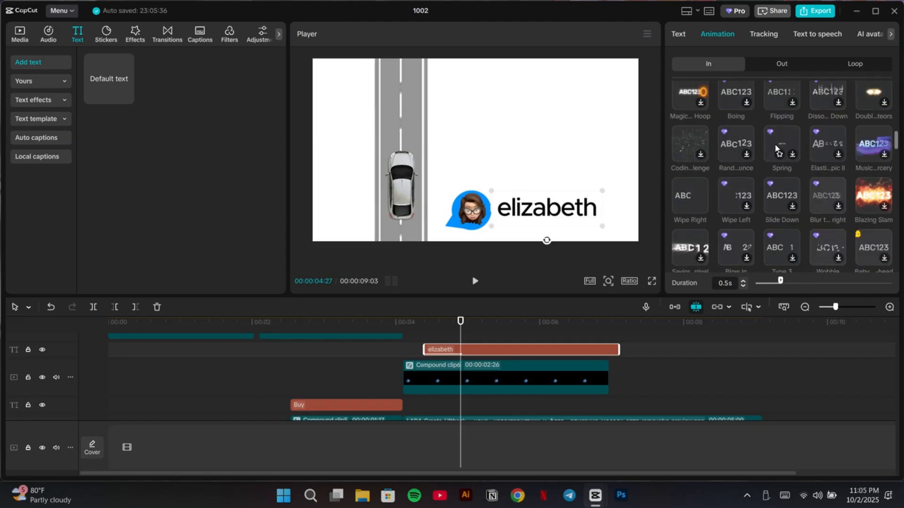
pyautogui.scroll(5, 779, 150)
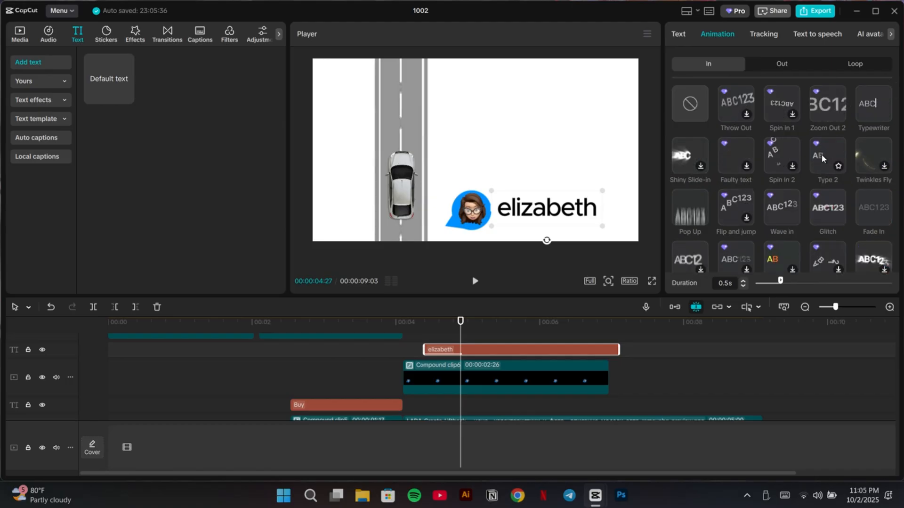
pyautogui.click(875, 214)
pyautogui.moveTo(619, 348); pyautogui.dragTo(609, 348)
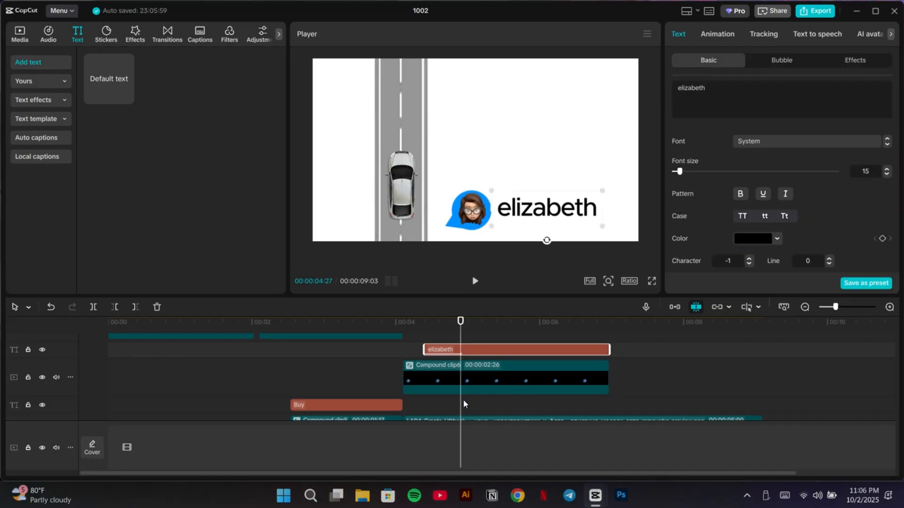
# - Apply the Cubic Out preset curve between the speech bubble clip's two keyframes
pyautogui.click(424, 377)
pyautogui.click(414, 376)
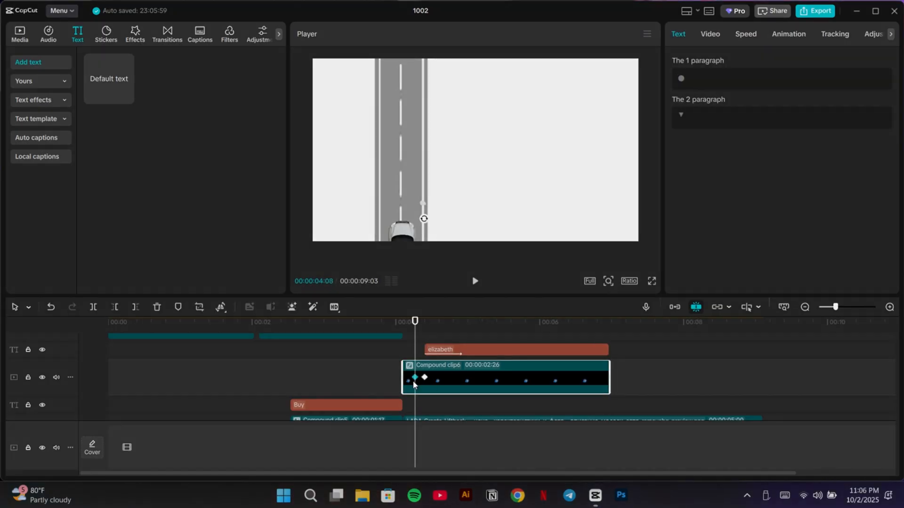
pyautogui.rightClick(415, 377)
pyautogui.click(425, 420)
pyautogui.click(540, 392)
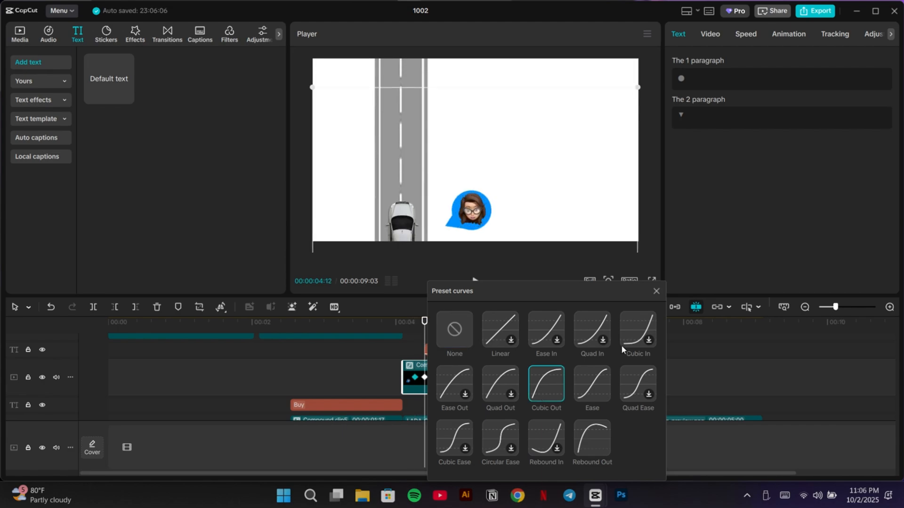
pyautogui.click(657, 295)
# - Combine the contact name text and the speech bubble clip into one compound clip
pyautogui.click(590, 375)
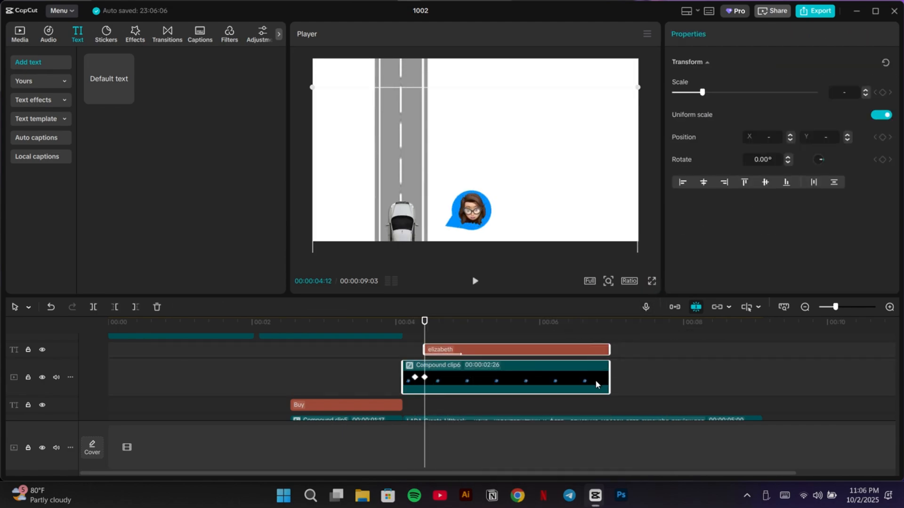
pyautogui.rightClick(594, 377)
pyautogui.click(606, 300)
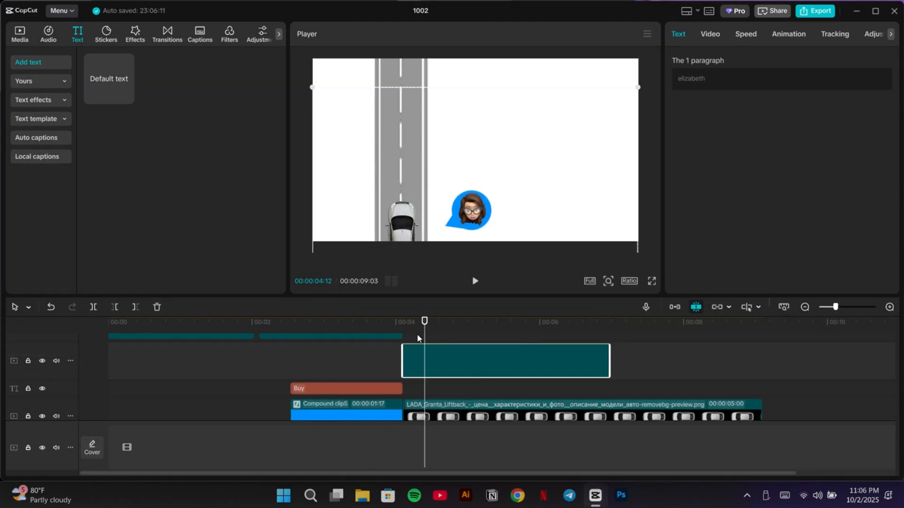
# - Keyframe the new compound clip's transform at 00:00:04:03, and at 00:00:06:21 move it straight up to Y position 1608
pyautogui.moveTo(424, 337); pyautogui.dragTo(405, 349)
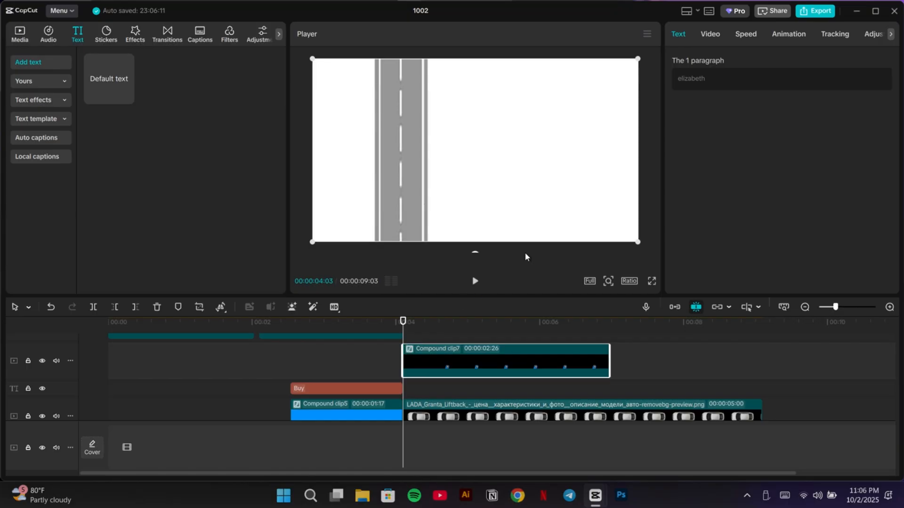
pyautogui.click(710, 33)
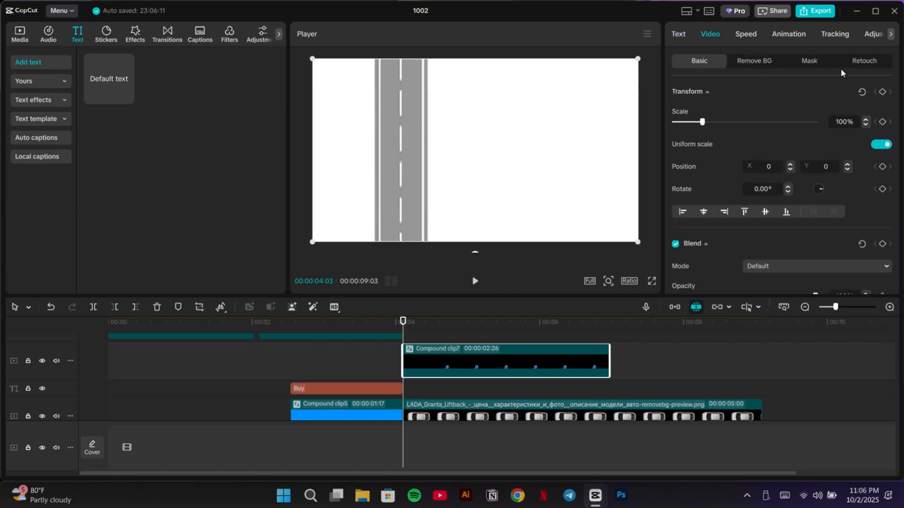
pyautogui.click(883, 93)
pyautogui.press('space')
pyautogui.press('space')
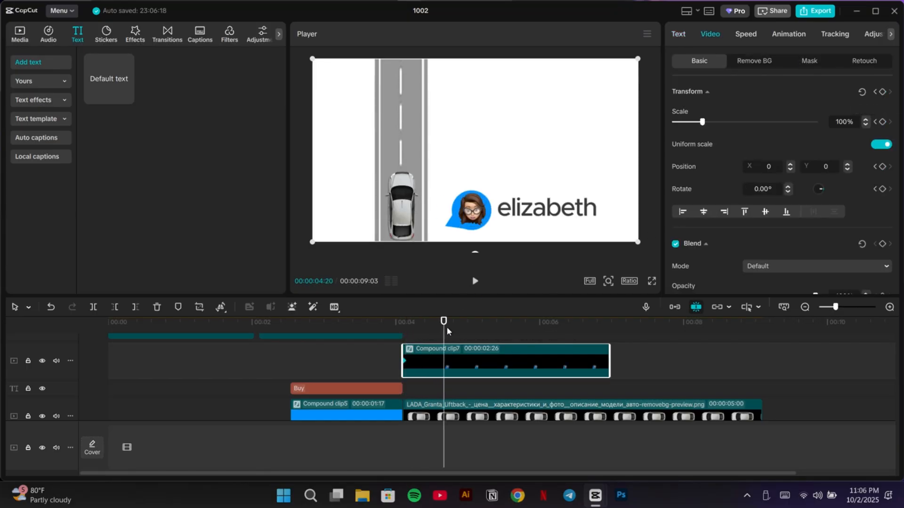
pyautogui.moveTo(447, 331); pyautogui.dragTo(590, 339)
pyautogui.moveTo(466, 205); pyautogui.dragTo(468, 74)
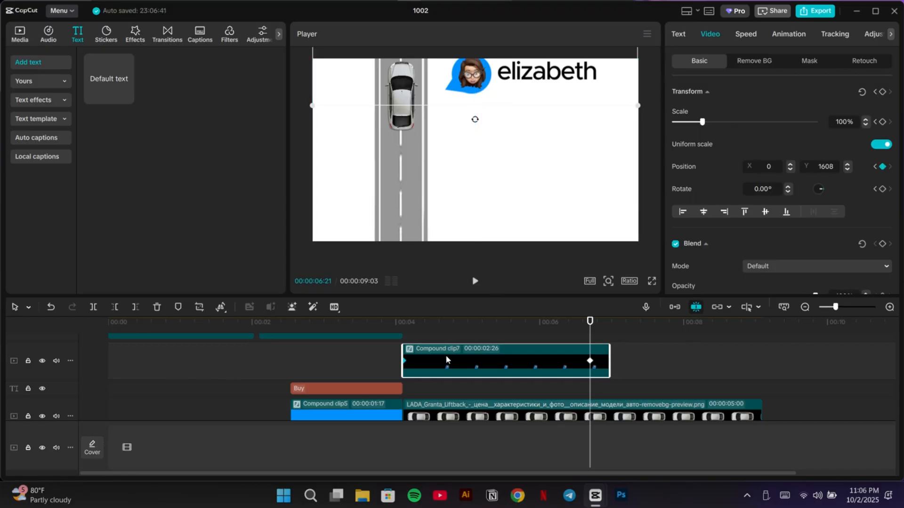
# - Apply the Cubic Out preset curve to the compound clip's upward movement
pyautogui.rightClick(408, 356)
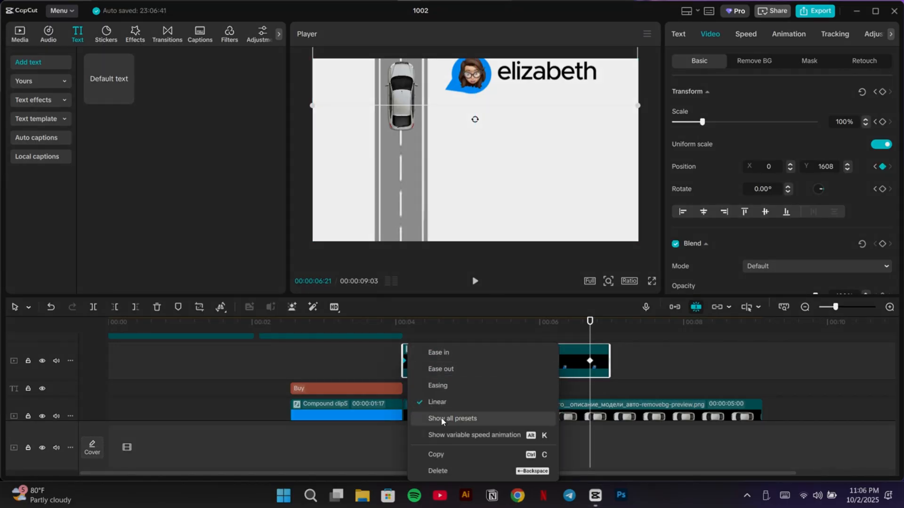
pyautogui.click(463, 420)
pyautogui.click(577, 387)
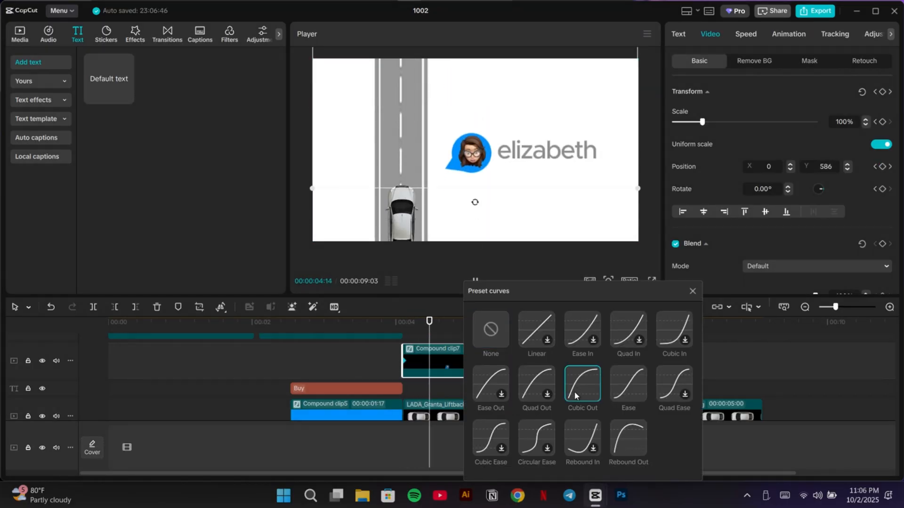
pyautogui.click(692, 291)
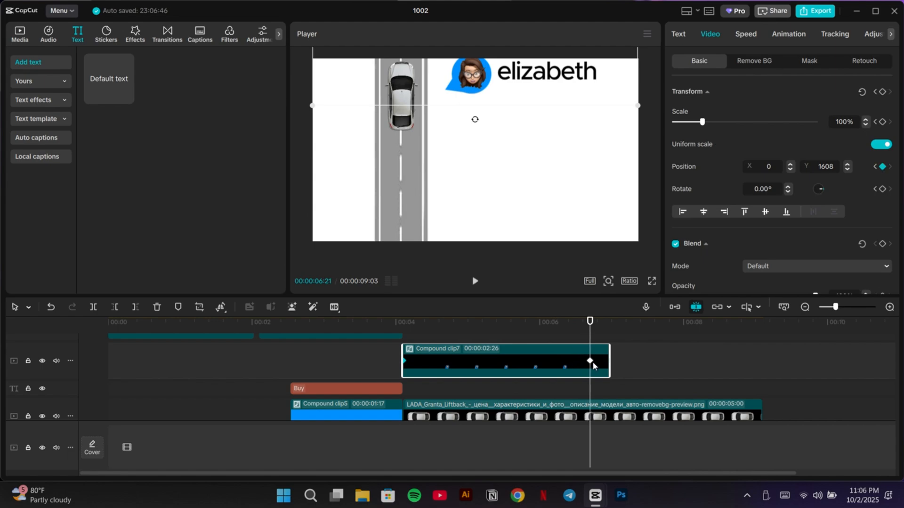
# - Move the compound clip's first keyframe to 00:00:04:16
pyautogui.click(414, 360)
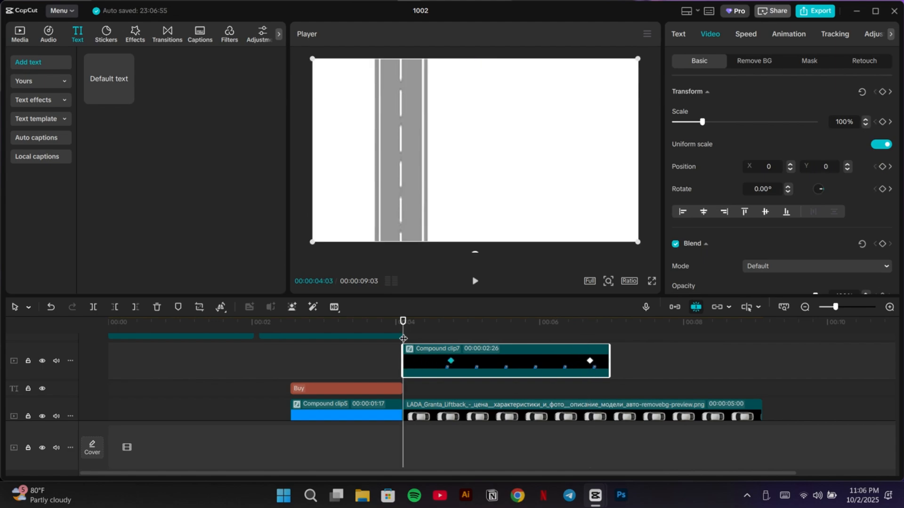
pyautogui.moveTo(403, 338); pyautogui.dragTo(432, 339)
pyautogui.click(446, 338)
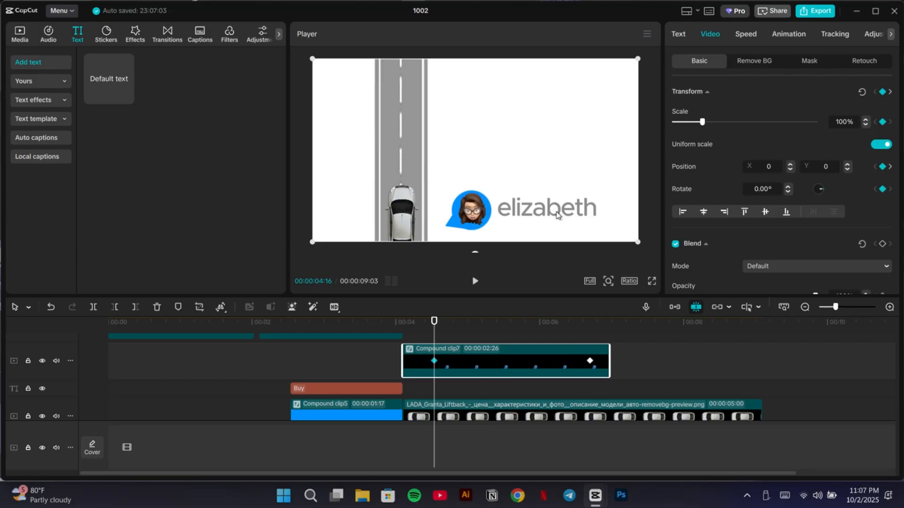
# - Try shifting the compound clip to X position -233 at its first keyframe, check the motion, and undo the shift
pyautogui.moveTo(556, 215); pyautogui.dragTo(536, 215)
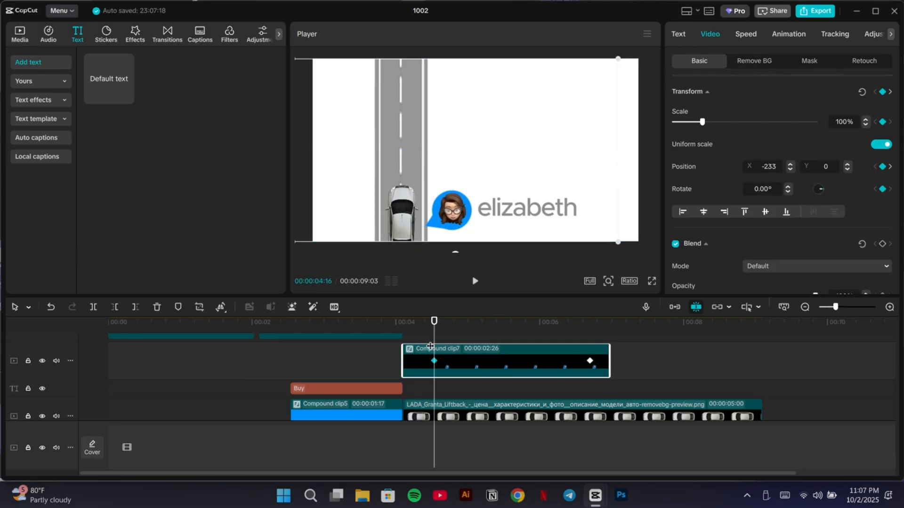
pyautogui.moveTo(438, 339); pyautogui.dragTo(502, 339)
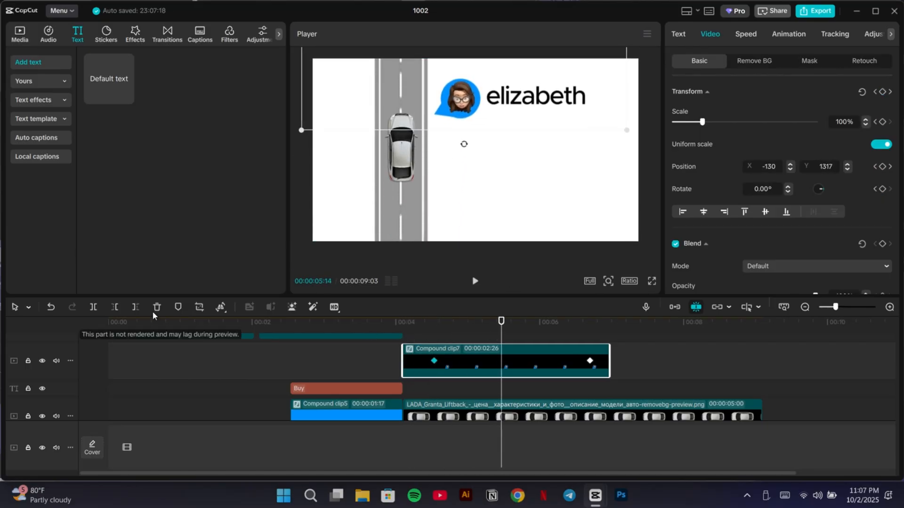
pyautogui.click(51, 306)
pyautogui.moveTo(503, 337); pyautogui.dragTo(446, 339)
# - Apply the Cubic Out preset curve to the compound clip's first keyframe at 00:00:04:16
pyautogui.click(431, 360)
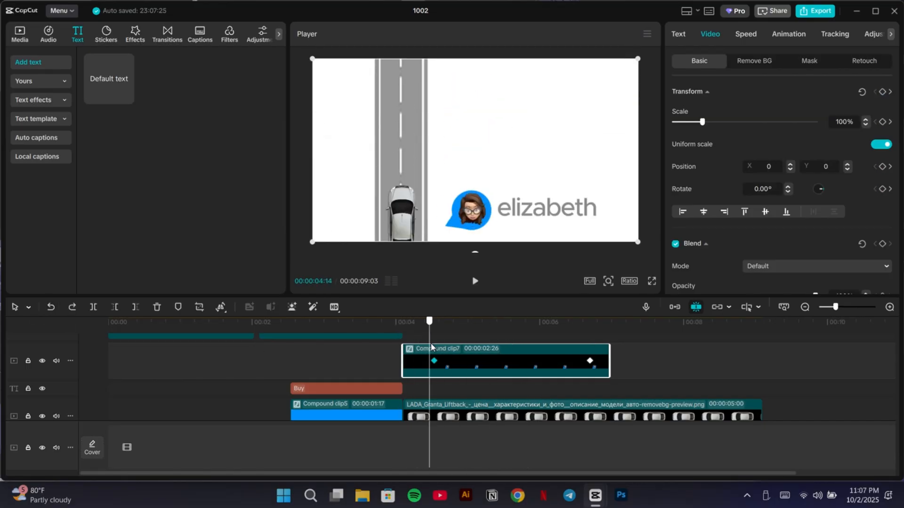
pyautogui.rightClick(434, 361)
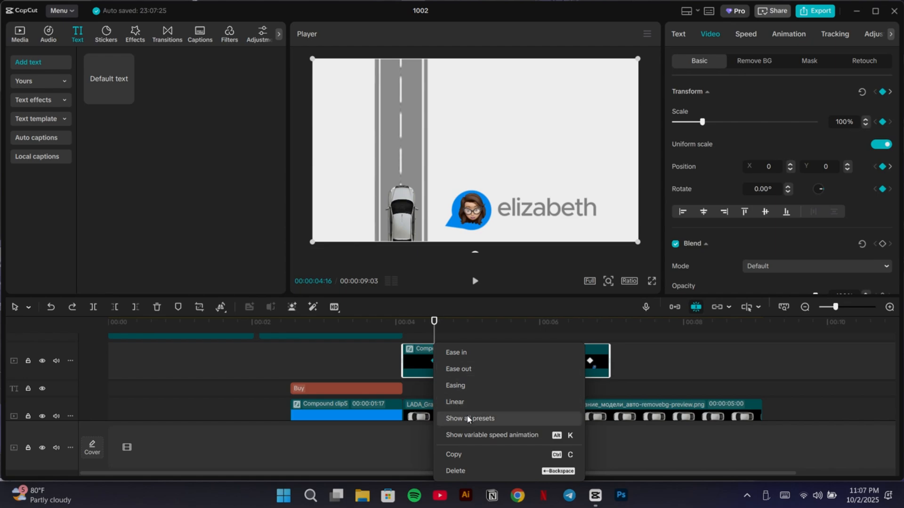
pyautogui.click(452, 401)
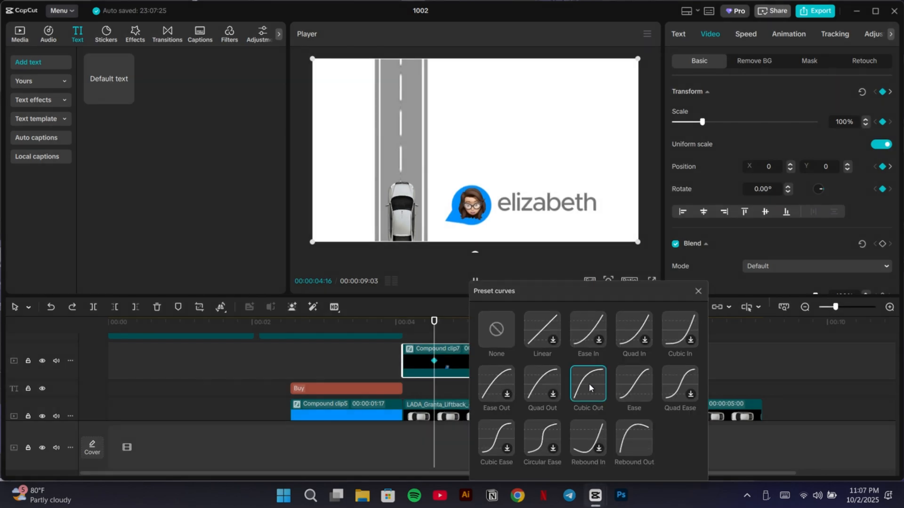
pyautogui.click(699, 291)
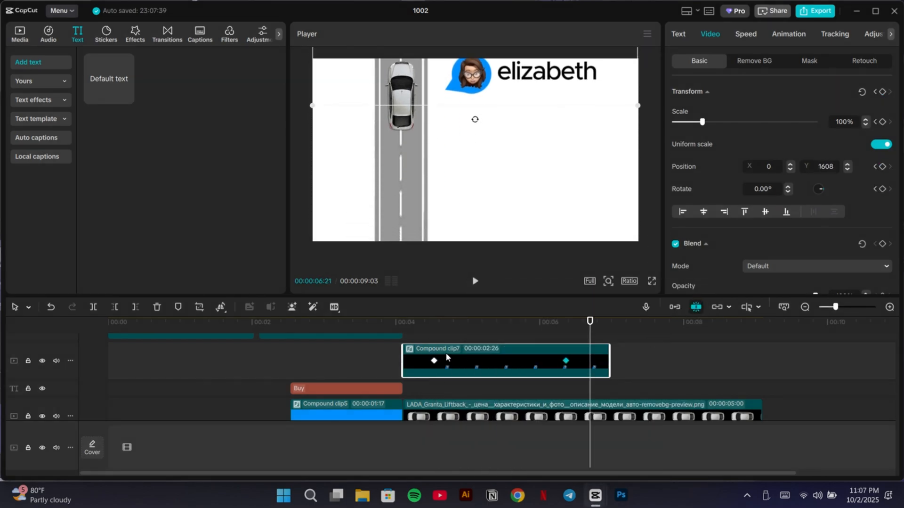
# - Move the compound clip's second keyframe to the end of the clip and play back the motion
pyautogui.click(419, 334)
pyautogui.press('space')
pyautogui.press('space')
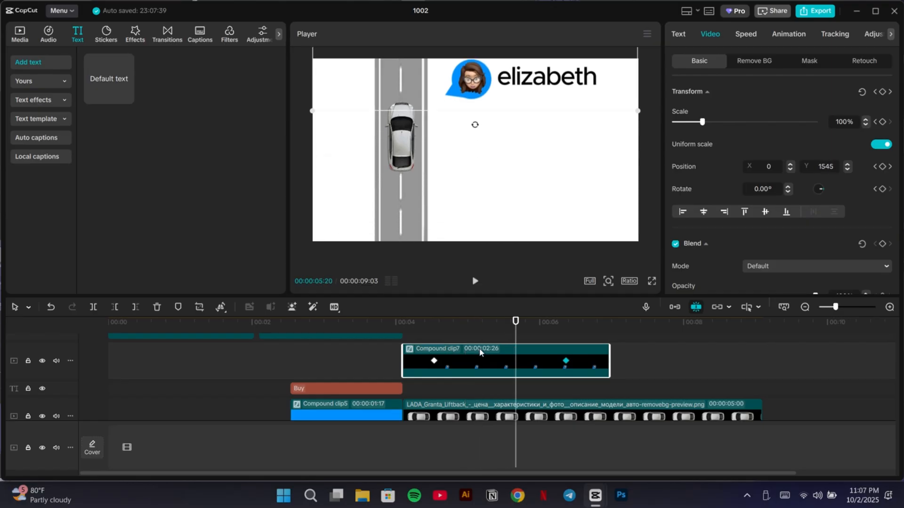
pyautogui.click(566, 360)
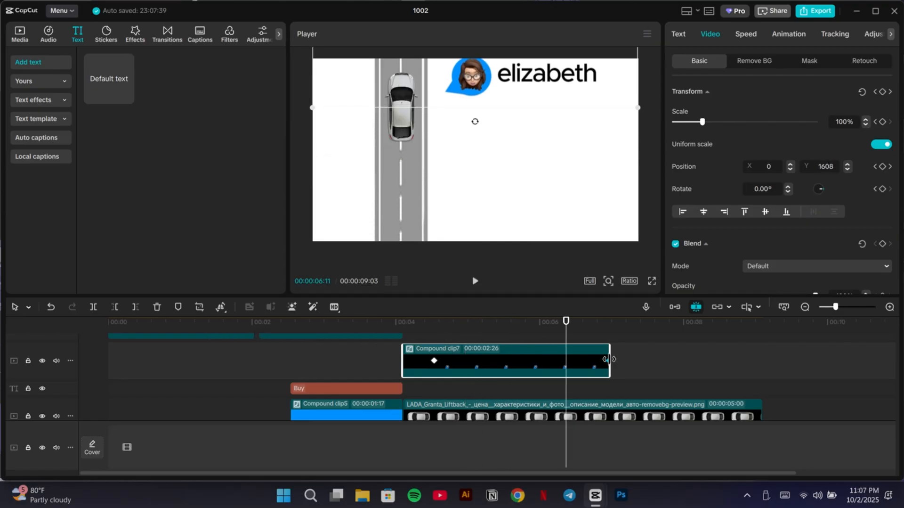
pyautogui.moveTo(564, 333); pyautogui.dragTo(417, 337)
pyautogui.press('space')
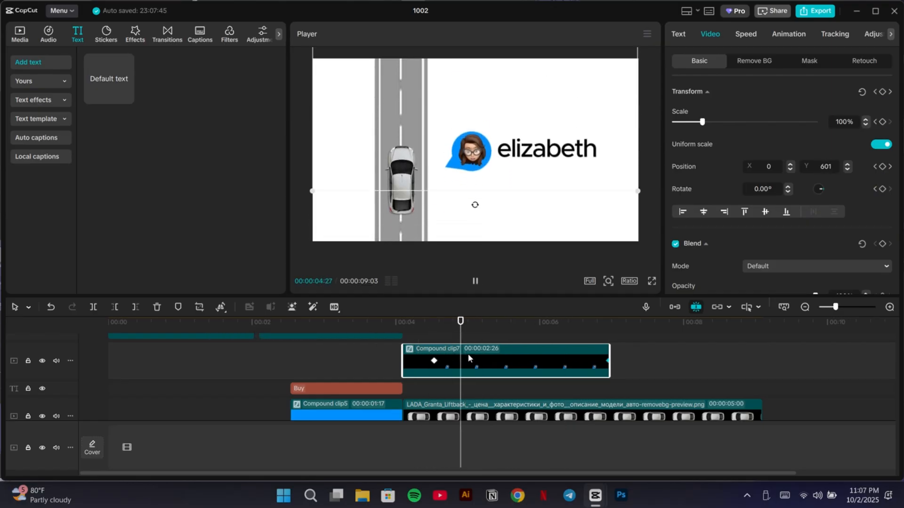
# - Try the Ease and Rebound Out curves on the compound clip's first keyframe, and settle on Cubic Out
pyautogui.click(434, 360)
pyautogui.rightClick(434, 360)
pyautogui.click(507, 424)
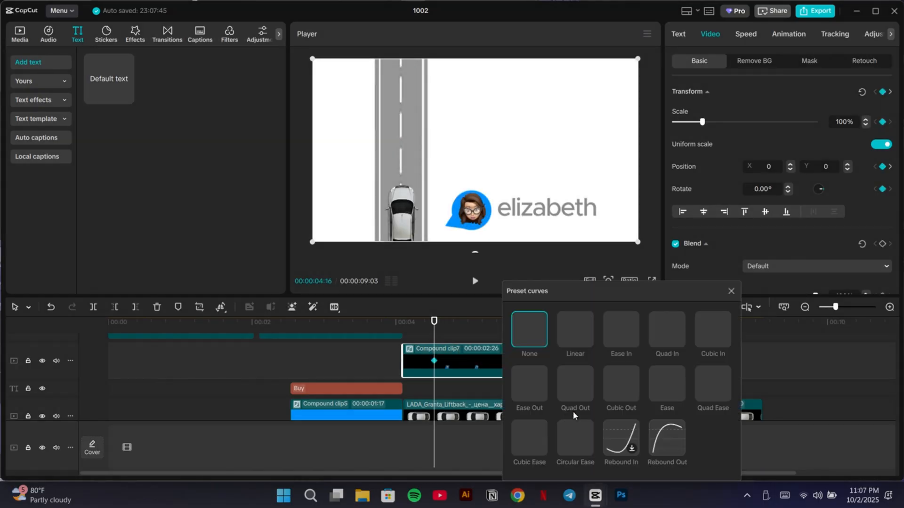
pyautogui.click(664, 391)
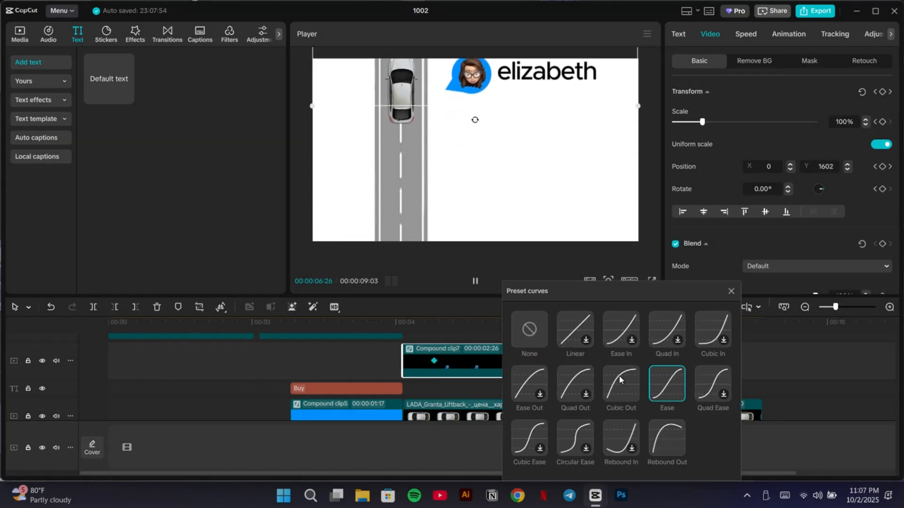
pyautogui.click(656, 448)
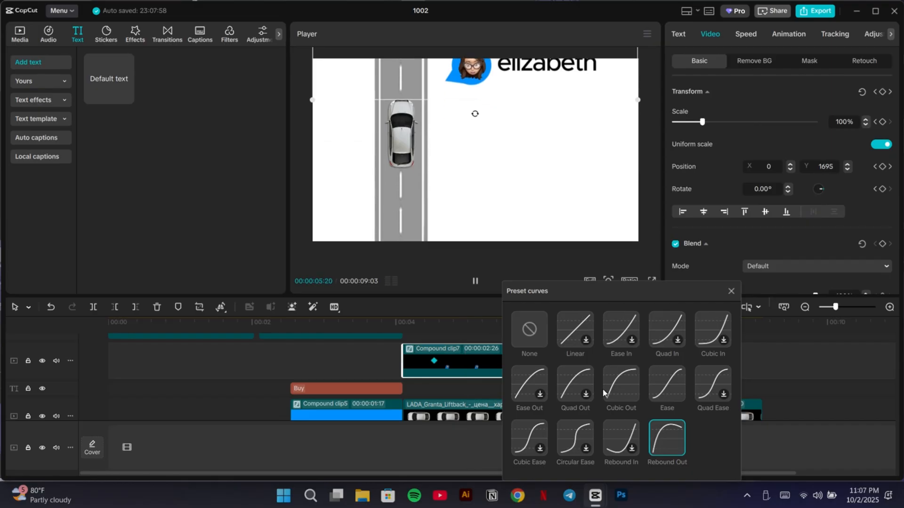
pyautogui.click(621, 386)
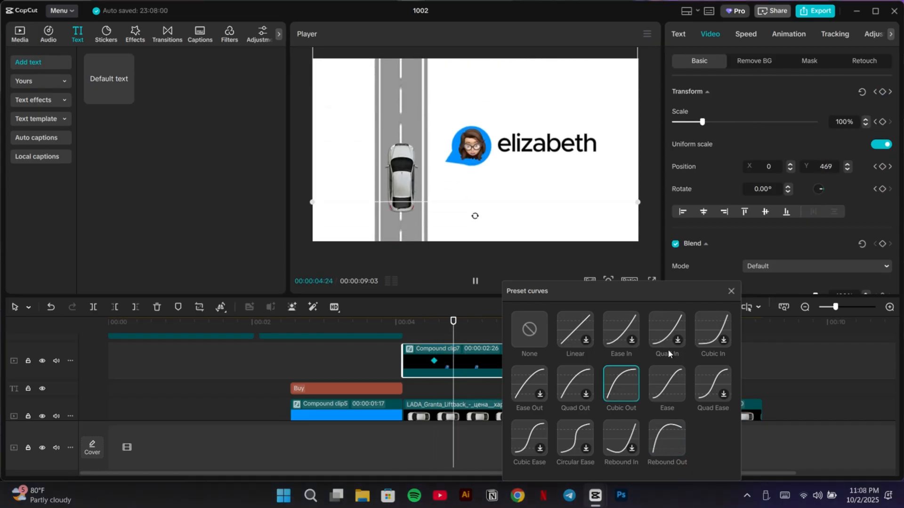
pyautogui.click(732, 290)
# - Try trimming the end of the car clip to the playhead at 00:00:06:29, and undo the trim
pyautogui.click(619, 414)
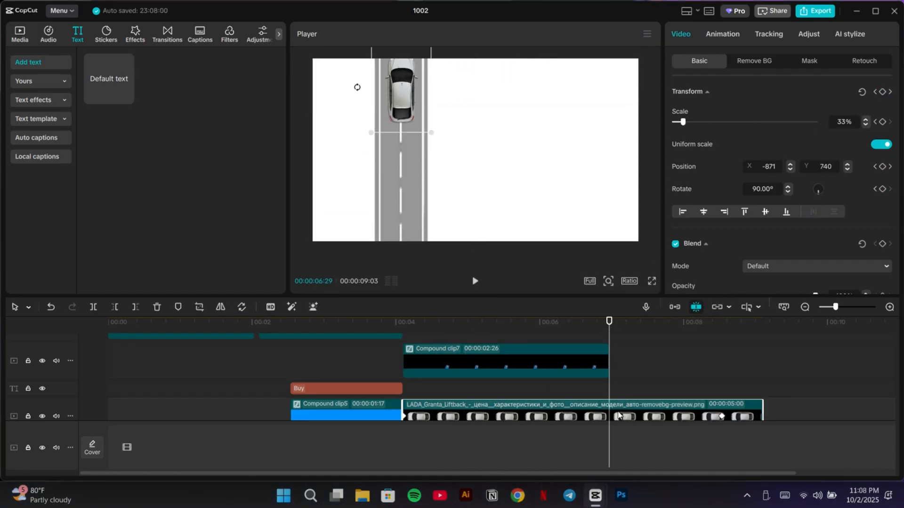
pyautogui.scroll(-2, 646, 402)
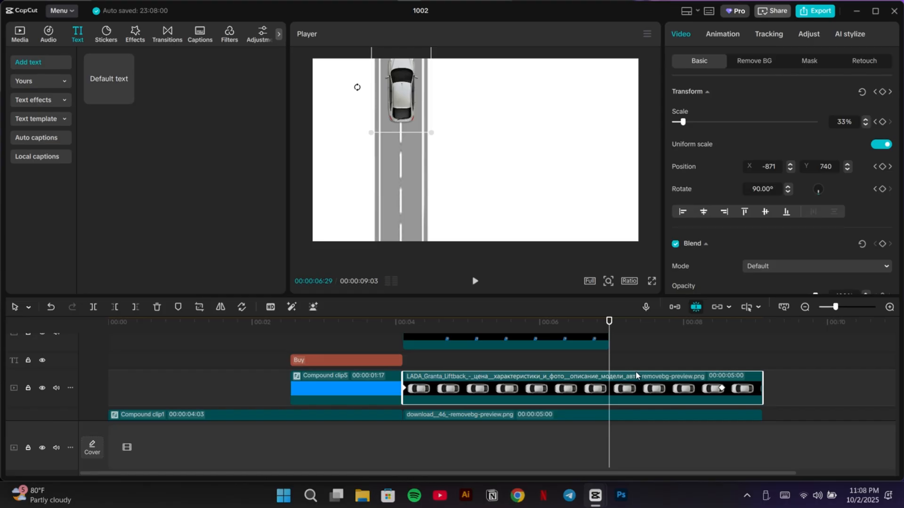
pyautogui.click(136, 306)
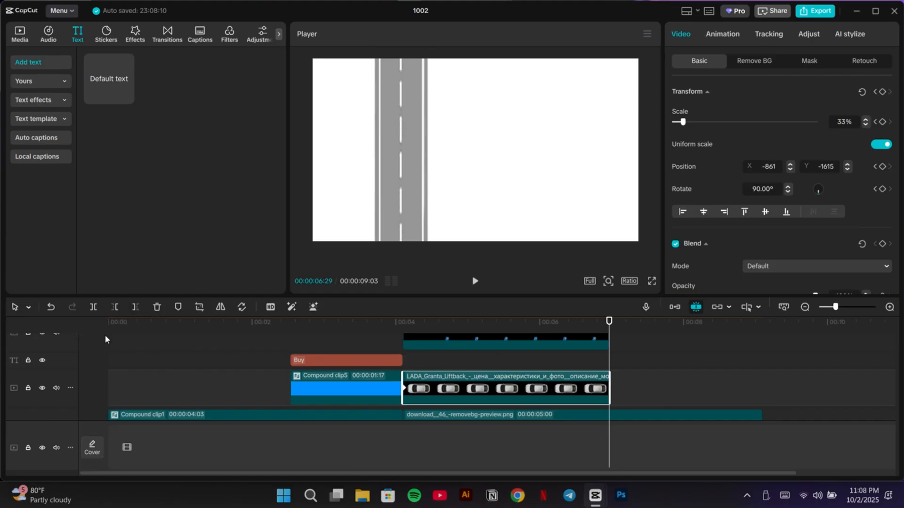
pyautogui.click(50, 306)
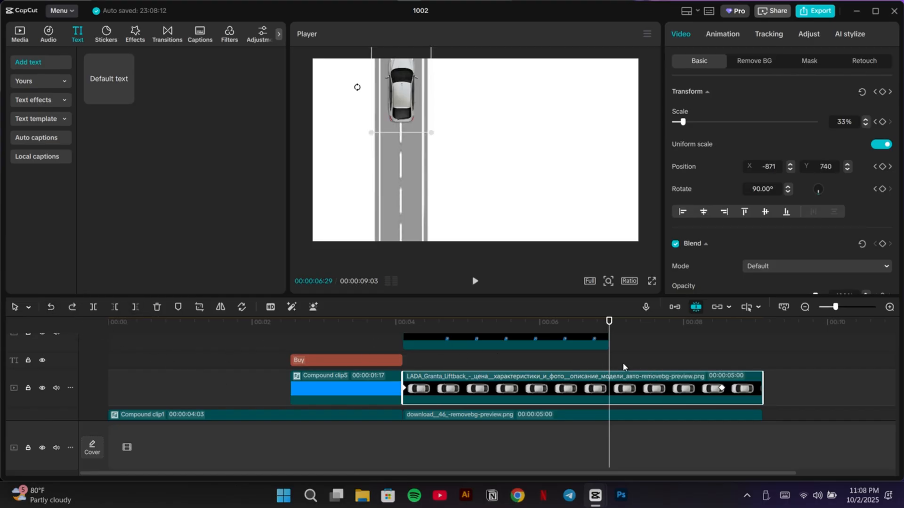
# - Combine the car clip, the road clip and the memoji-and-name Compound clip7 into one compound clip
pyautogui.scroll(-1, 623, 366)
pyautogui.click(609, 349)
pyautogui.click(568, 363)
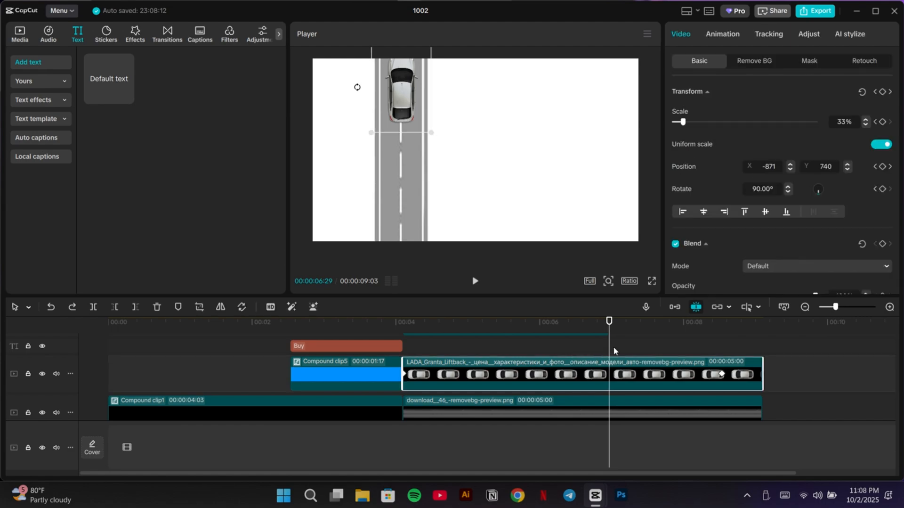
pyautogui.scroll(-2, 628, 364)
pyautogui.click(619, 381)
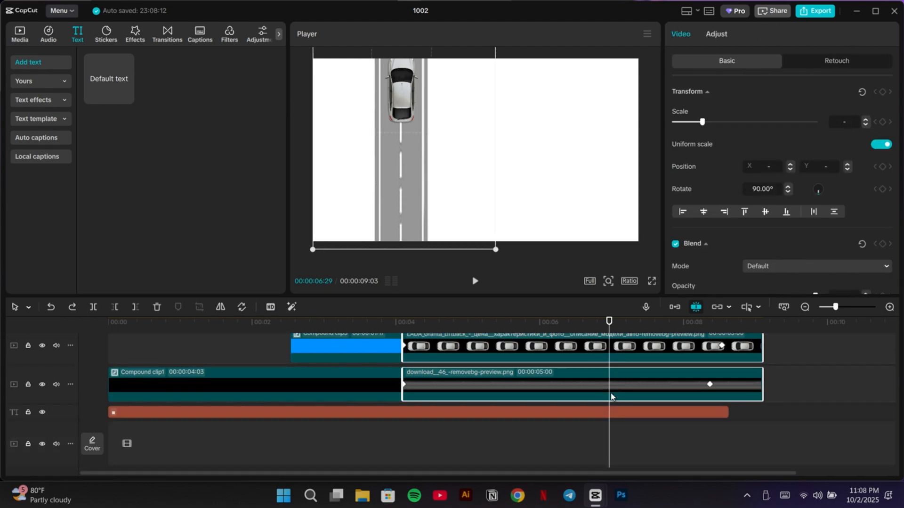
pyautogui.scroll(4, 523, 384)
pyautogui.scroll(-4, 518, 377)
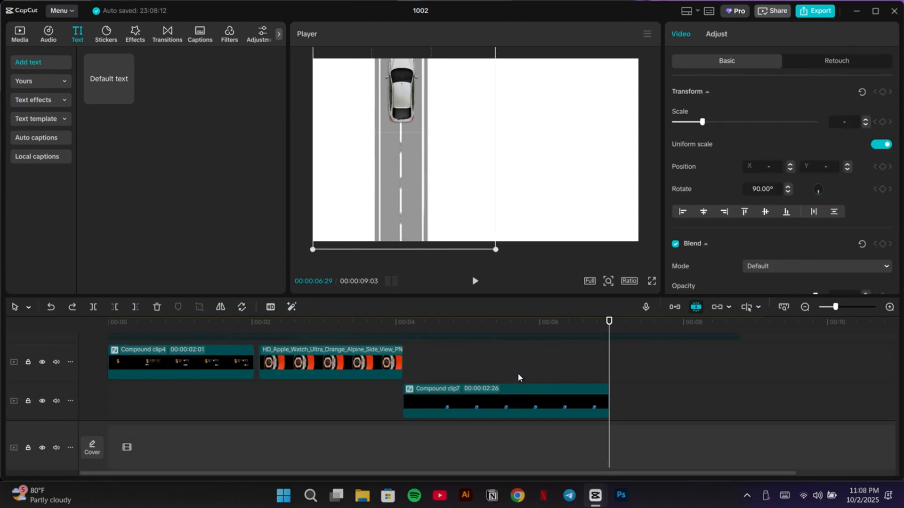
pyautogui.click(510, 413)
pyautogui.scroll(-2, 511, 405)
pyautogui.rightClick(518, 362)
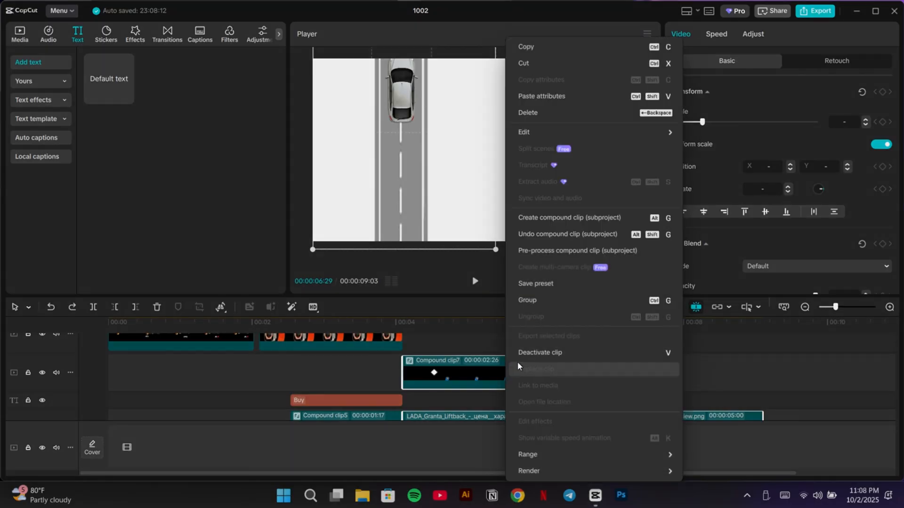
pyautogui.click(541, 218)
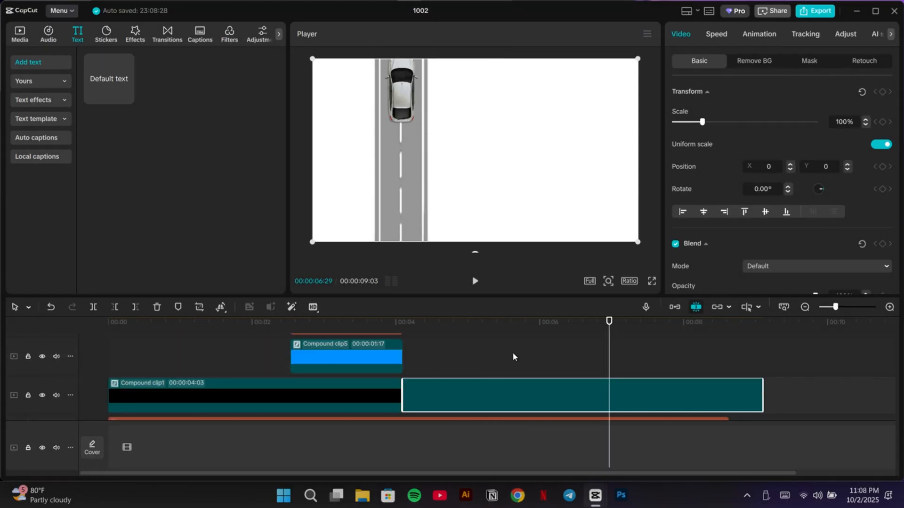
# - Trim the end of the new car scene compound clip to 00:00:06:29 and move it to the track above the Buy text
pyautogui.click(134, 311)
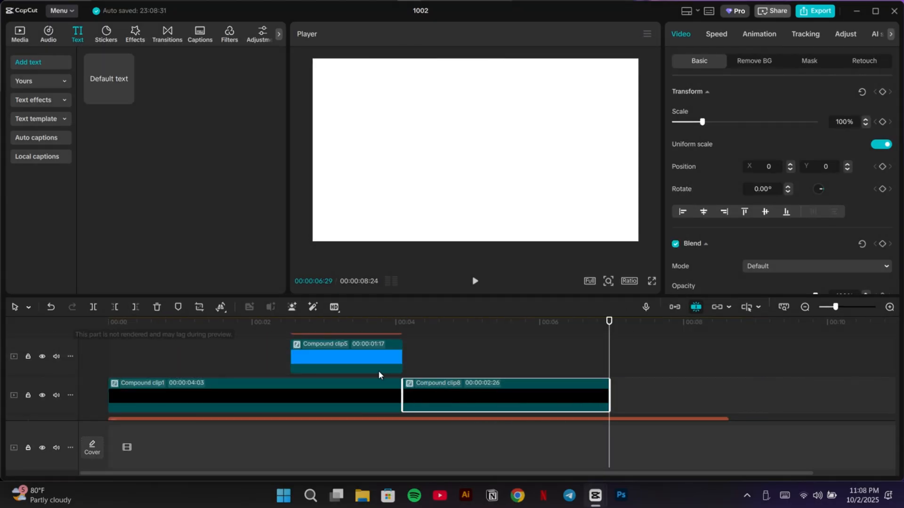
pyautogui.moveTo(434, 392)
pyautogui.mouseDown()
pyautogui.moveTo(438, 346)
pyautogui.moveTo(434, 406)
pyautogui.mouseUp()
pyautogui.scroll(-1, 447, 391)
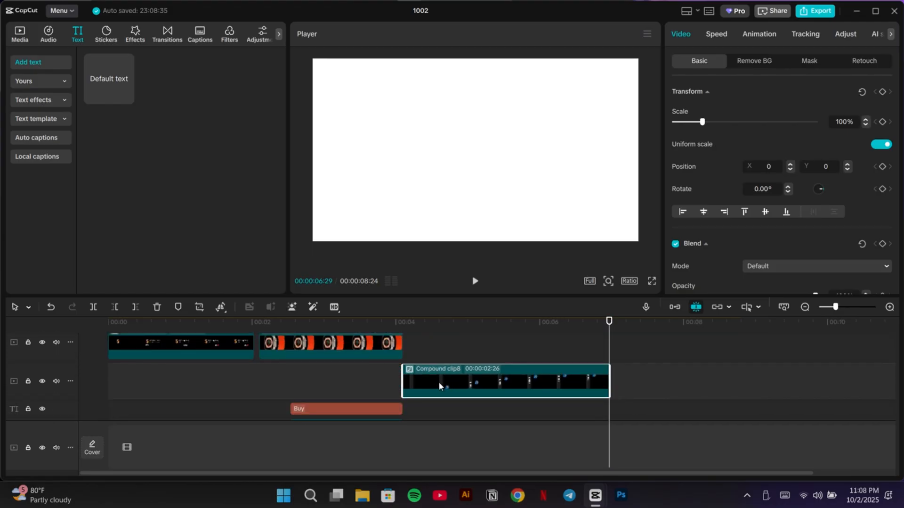
# - Split the black card's Compound clip1 at 00:00:02:01, where the Porsche scene's Compound clip4 ends
pyautogui.scroll(-3, 439, 386)
pyautogui.moveTo(609, 420); pyautogui.dragTo(253, 388)
pyautogui.scroll(-1, 287, 409)
pyautogui.click(288, 409)
pyautogui.scroll(-1, 290, 409)
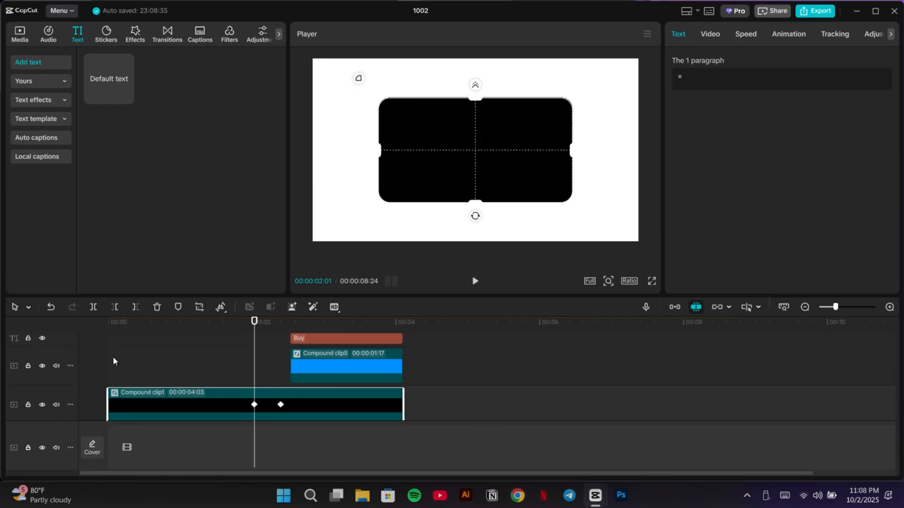
pyautogui.click(94, 307)
pyautogui.scroll(-1, 171, 342)
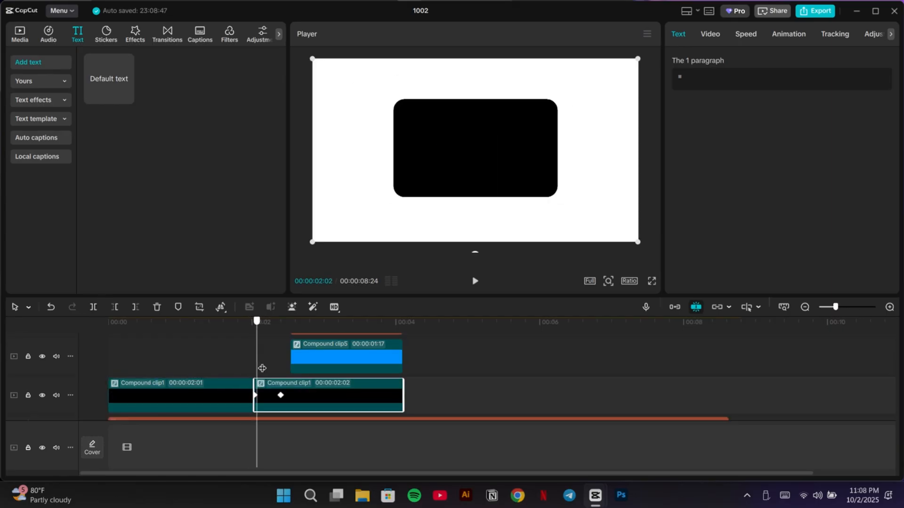
# - Combine the second half of Compound clip1, Compound clip5, the Buy text and the Apple Watch image into one compound clip
pyautogui.moveTo(223, 371); pyautogui.dragTo(305, 381)
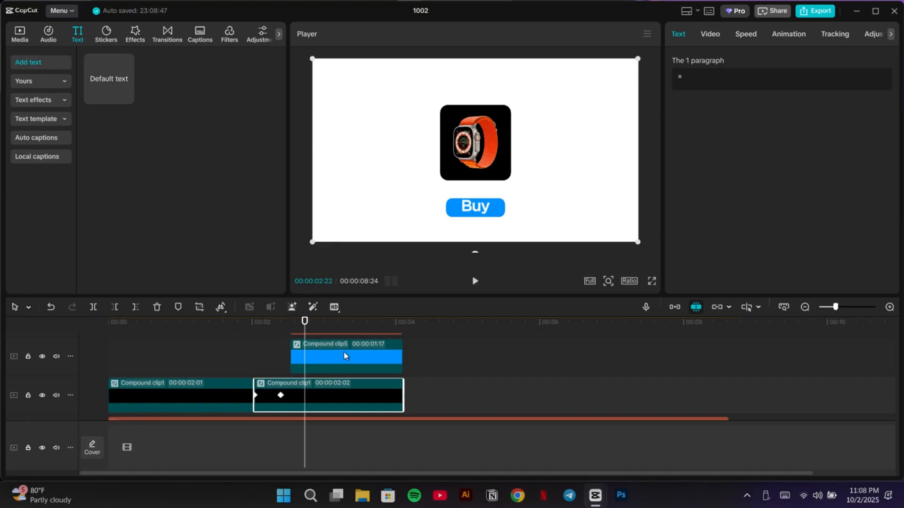
pyautogui.keyDown('ctrl'); pyautogui.click(350, 360); pyautogui.keyUp('ctrl')
pyautogui.scroll(1, 349, 383)
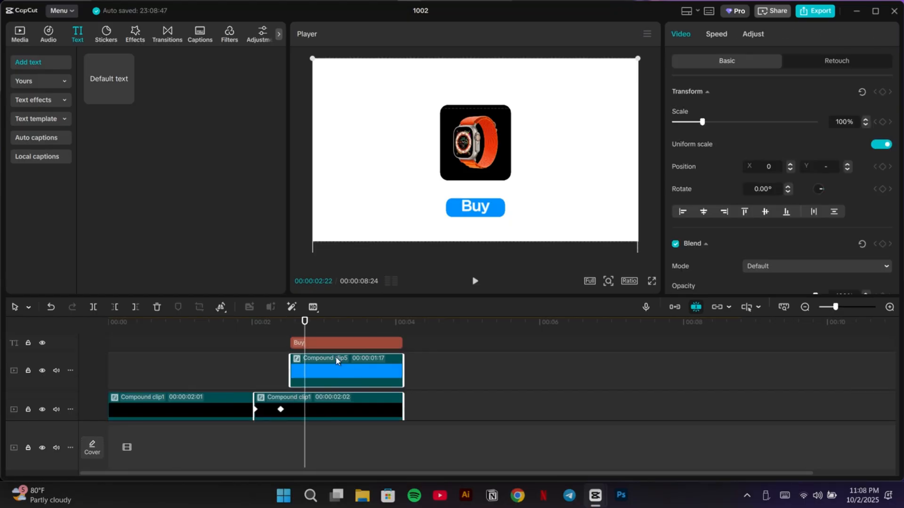
pyautogui.keyDown('ctrl'); pyautogui.click(329, 345); pyautogui.keyUp('ctrl')
pyautogui.scroll(6, 326, 368)
pyautogui.scroll(-1, 329, 372)
pyautogui.keyDown('ctrl'); pyautogui.click(324, 408); pyautogui.keyUp('ctrl')
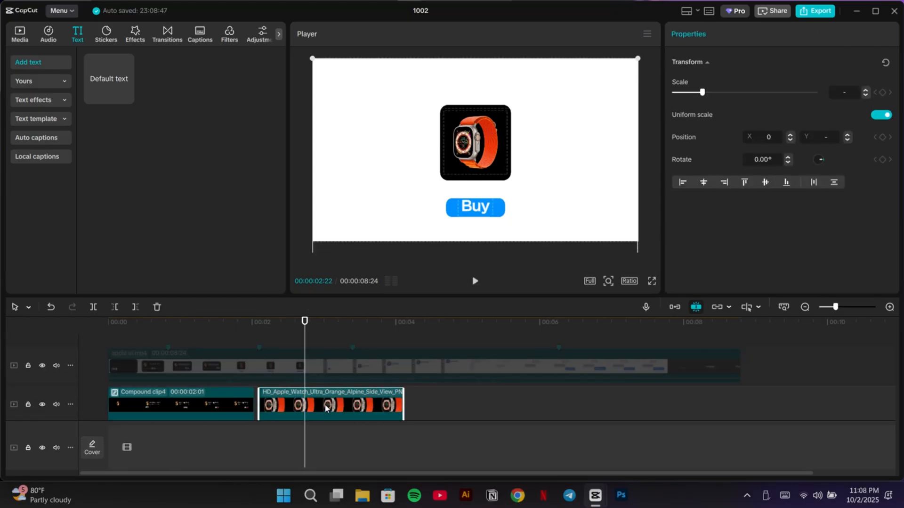
pyautogui.rightClick(325, 407)
pyautogui.click(349, 301)
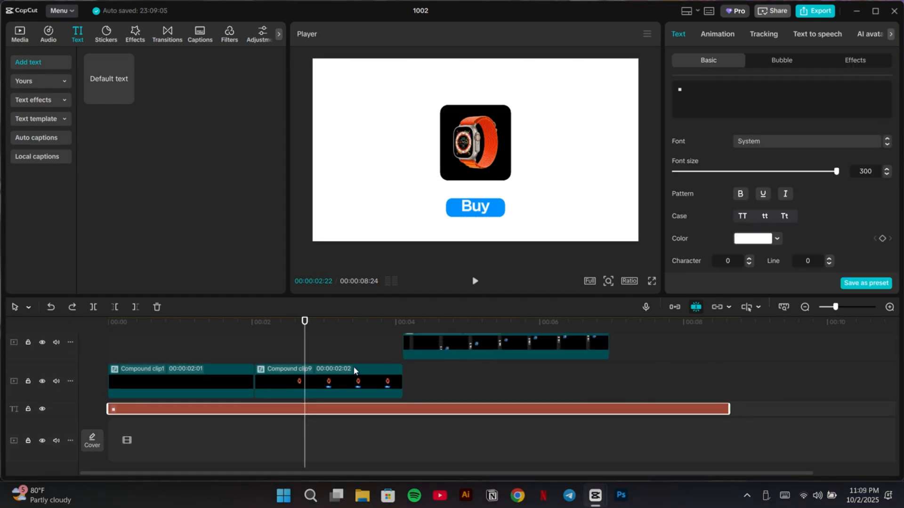
# - Move the watch scene compound clip onto the car scene's track, directly before that clip
pyautogui.moveTo(353, 379); pyautogui.dragTo(352, 356)
pyautogui.scroll(4, 331, 406)
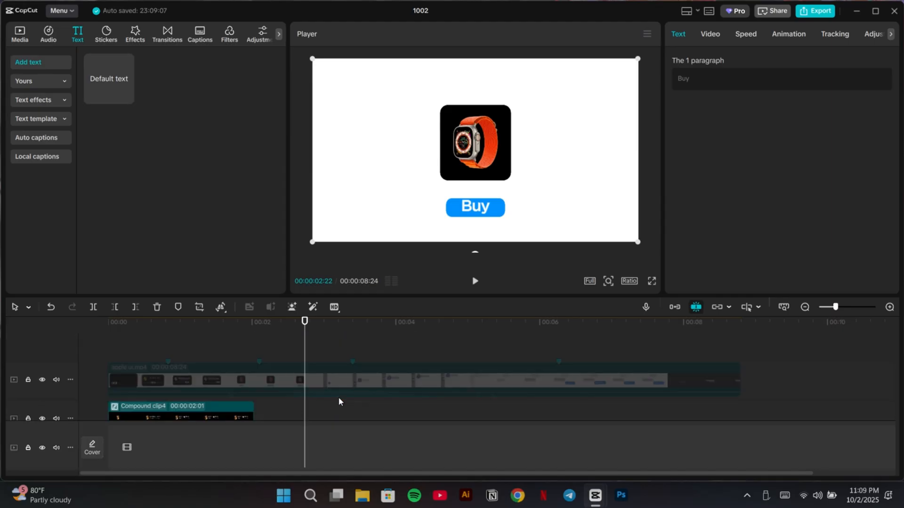
pyautogui.scroll(-2, 338, 398)
# - Try adding Transform keyframes to Compound clip4 at its start and at 00:00:00:25, and discard the second one
pyautogui.moveTo(304, 378); pyautogui.dragTo(106, 391)
pyautogui.click(193, 361)
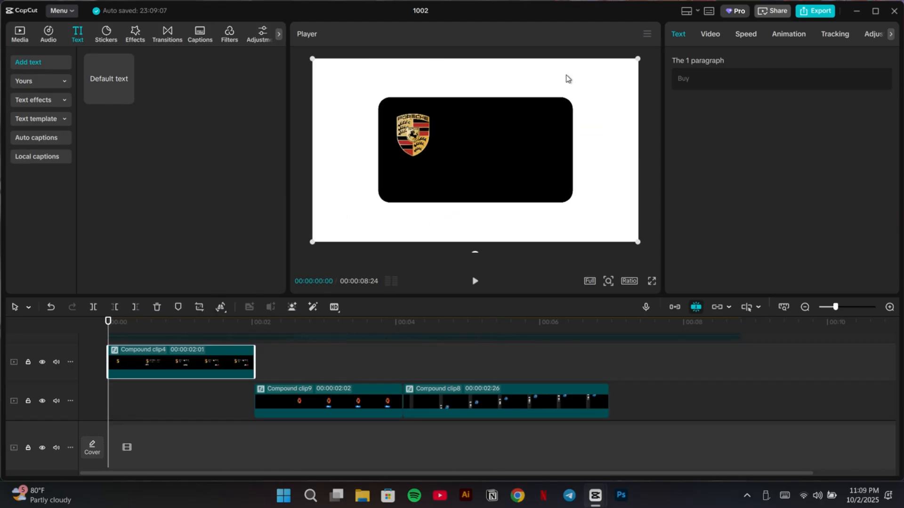
pyautogui.click(709, 34)
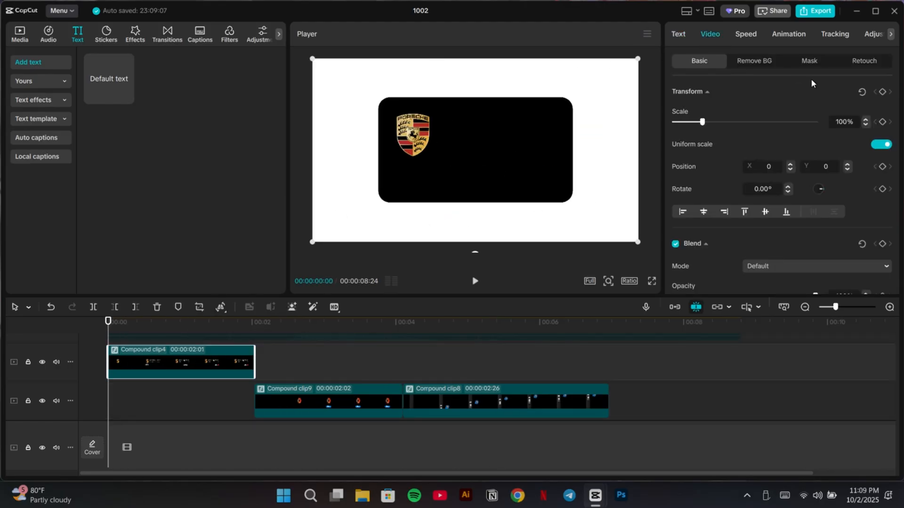
pyautogui.click(882, 91)
pyautogui.moveTo(107, 333); pyautogui.dragTo(194, 330)
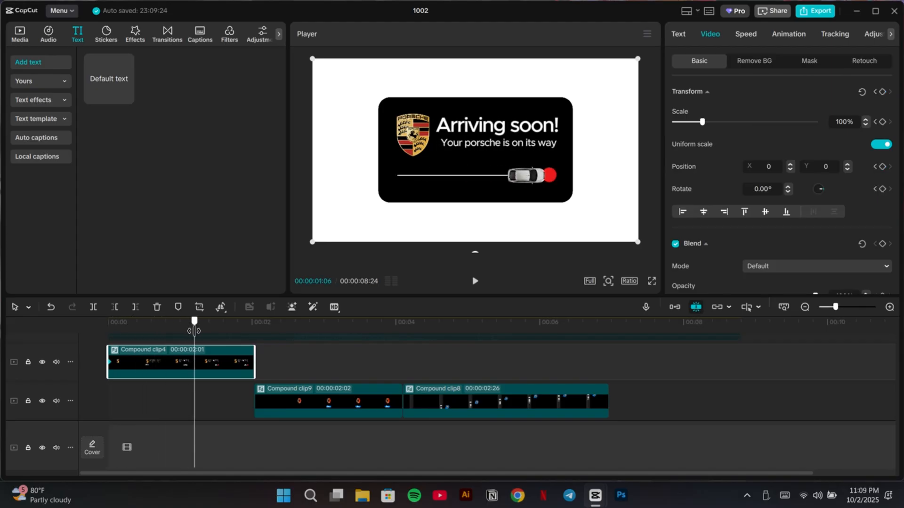
pyautogui.click(881, 92)
pyautogui.moveTo(194, 362); pyautogui.dragTo(169, 363)
pyautogui.click(121, 361)
pyautogui.moveTo(194, 322); pyautogui.dragTo(108, 324)
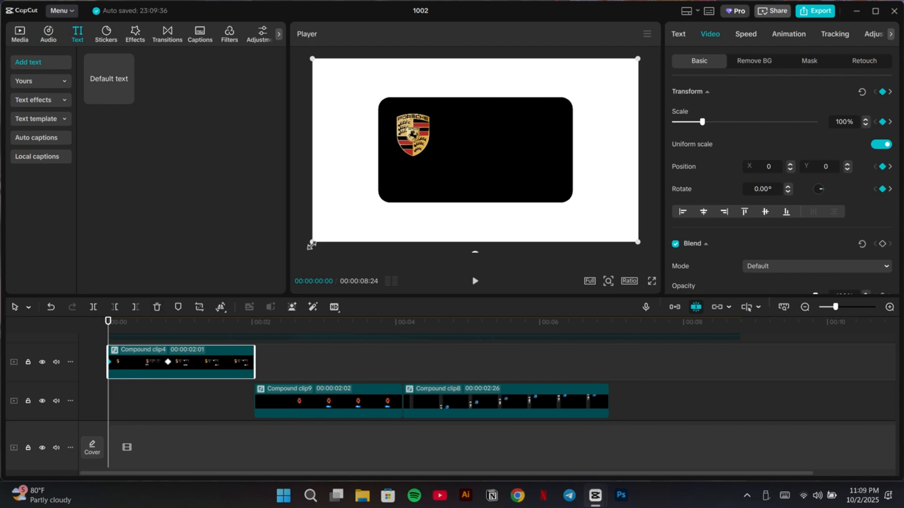
pyautogui.click(50, 307)
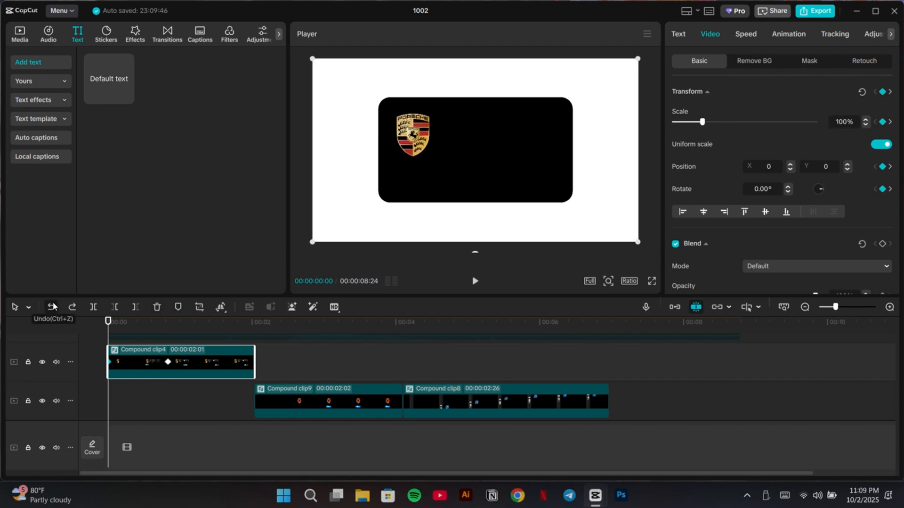
pyautogui.click(167, 367)
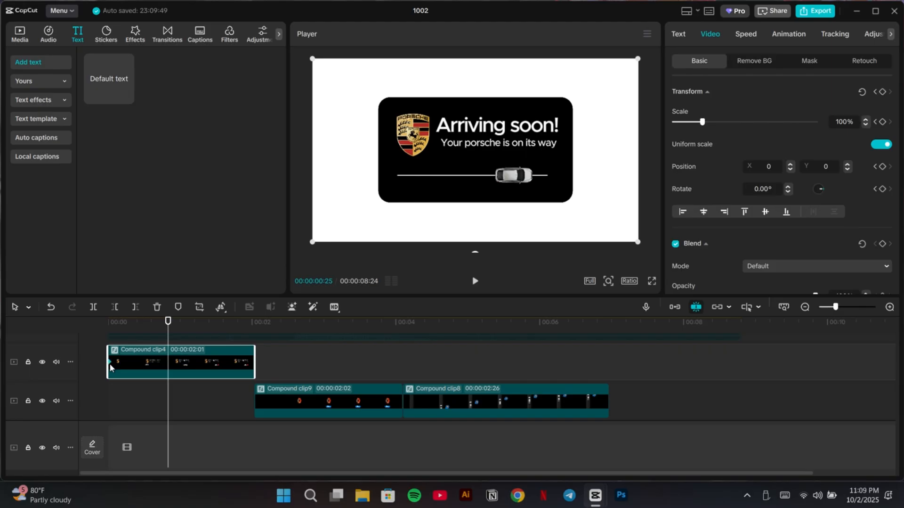
# - Combine Compound clip4 and the first half of Compound clip1 into one Porsche scene compound clip
pyautogui.moveTo(109, 363); pyautogui.dragTo(151, 397)
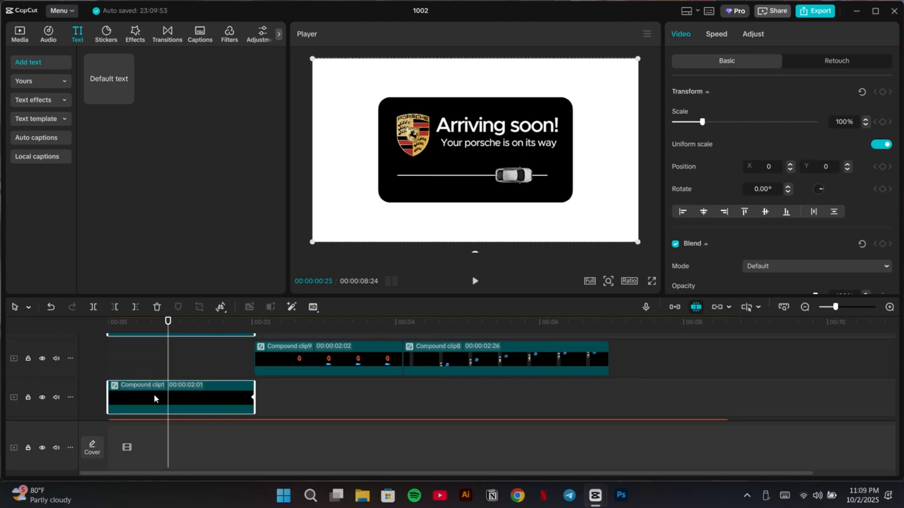
pyautogui.rightClick(154, 394)
pyautogui.click(187, 218)
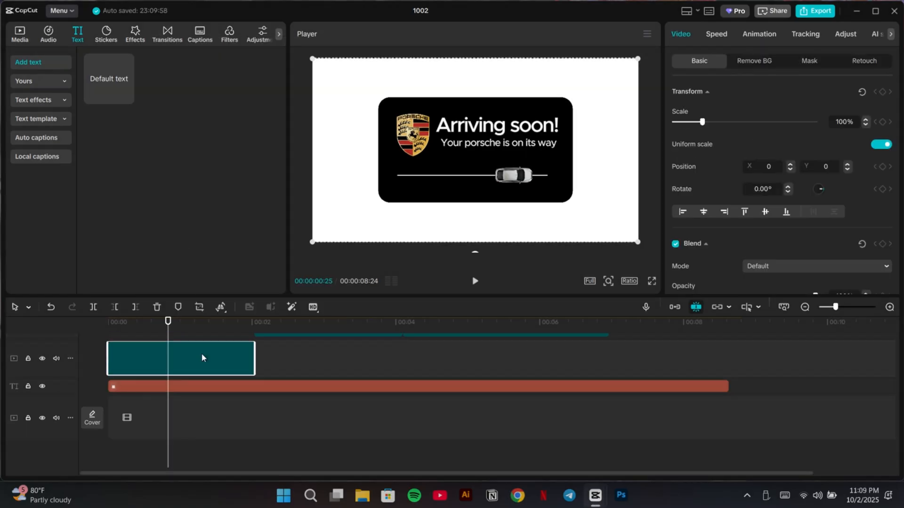
# - Add Transform keyframes to the Porsche scene compound clip at its start and at 00:00:00:23, with the first scaled to 161%
pyautogui.moveTo(166, 324); pyautogui.dragTo(95, 325)
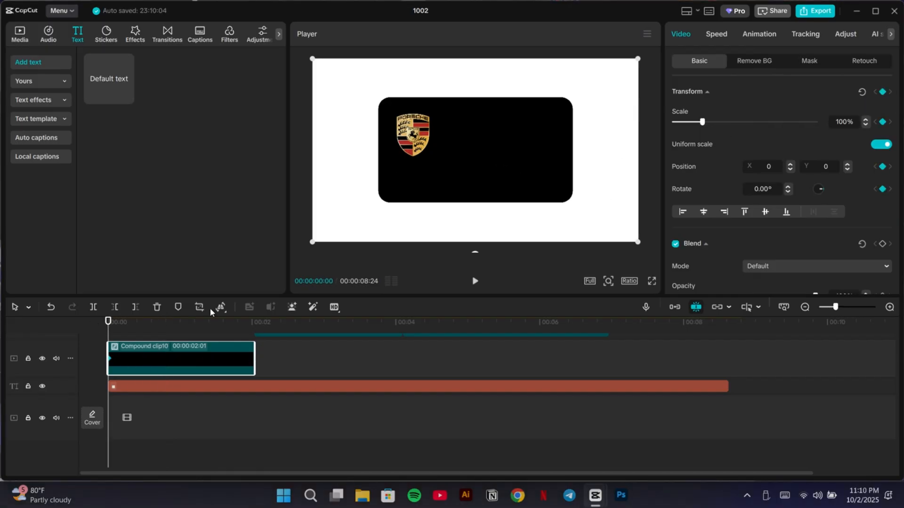
pyautogui.moveTo(108, 338); pyautogui.dragTo(163, 340)
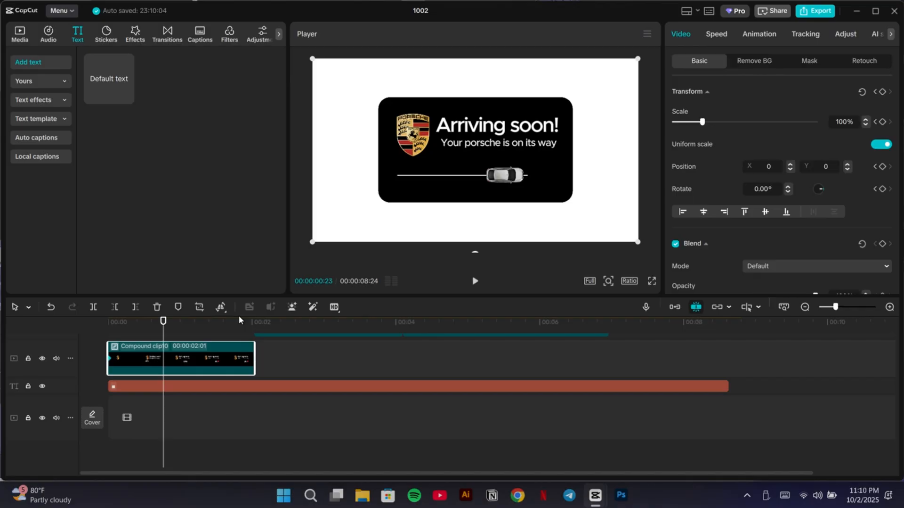
pyautogui.click(882, 92)
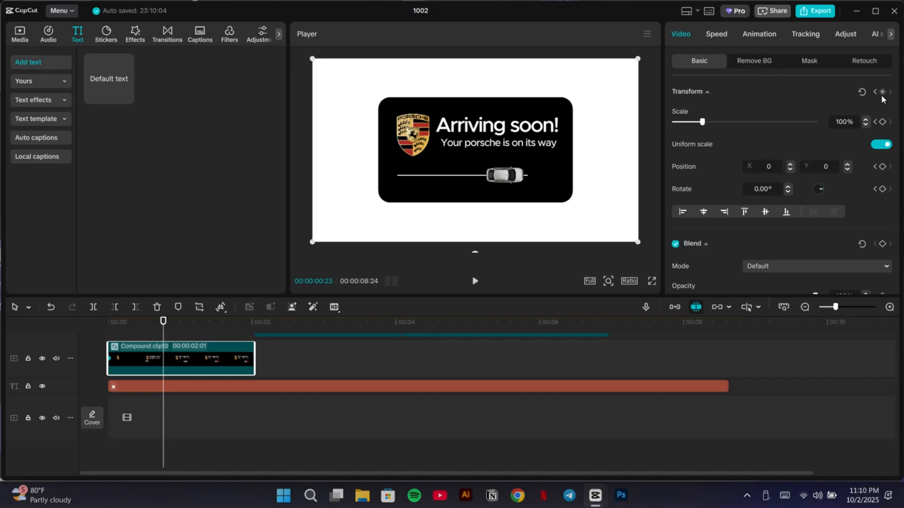
pyautogui.click(110, 358)
pyautogui.moveTo(162, 335); pyautogui.dragTo(108, 335)
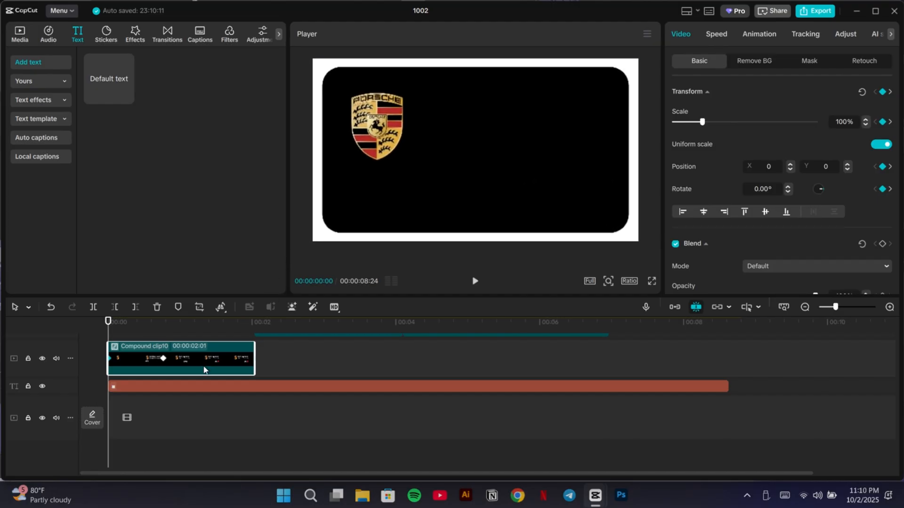
# - Apply the Cubic Out preset curve to the Porsche scene clip's first keyframe
pyautogui.rightClick(111, 357)
pyautogui.click(154, 420)
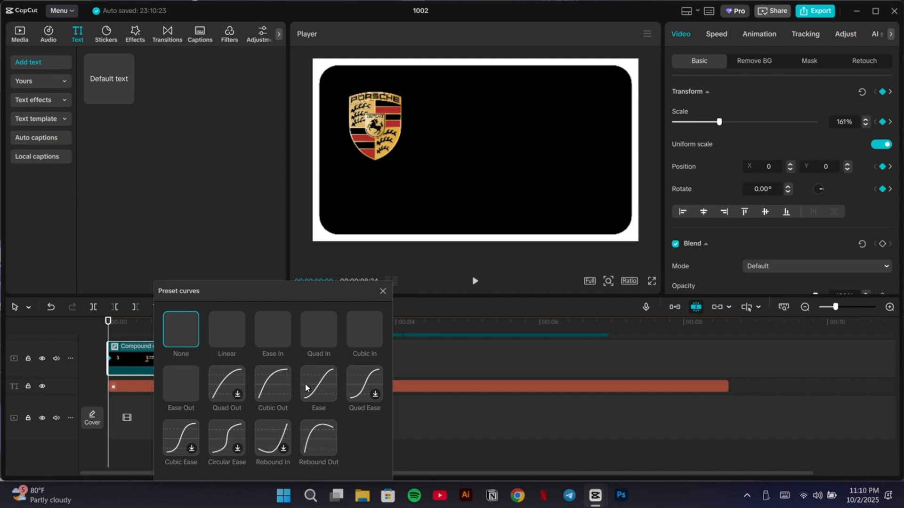
pyautogui.click(276, 385)
pyautogui.click(383, 290)
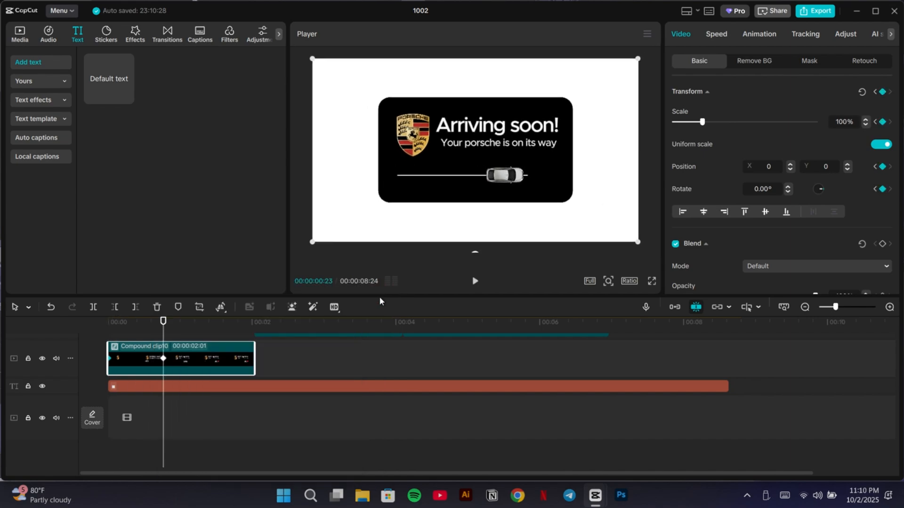
# - Move the Porsche scene clip's second keyframe close to the clip's end and play back the animation from the start
pyautogui.moveTo(164, 407); pyautogui.dragTo(235, 408)
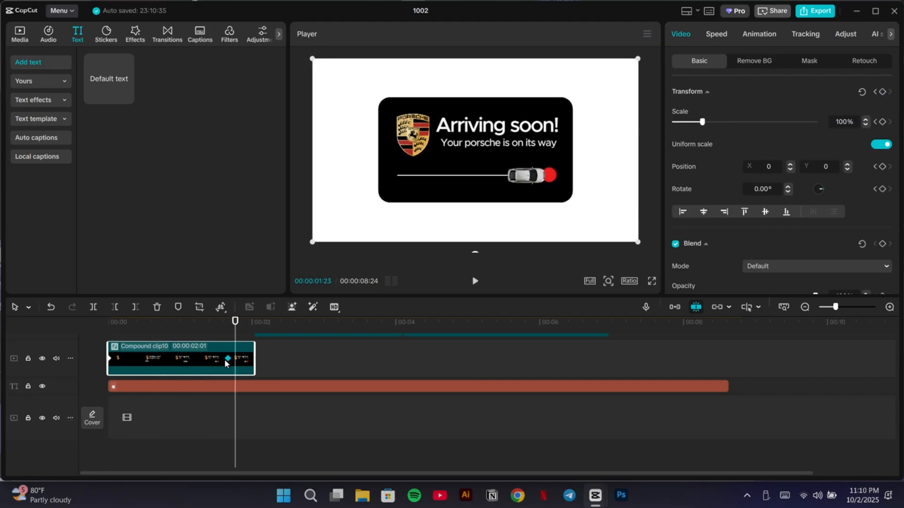
pyautogui.moveTo(227, 360); pyautogui.dragTo(245, 365)
pyautogui.moveTo(228, 414); pyautogui.dragTo(111, 405)
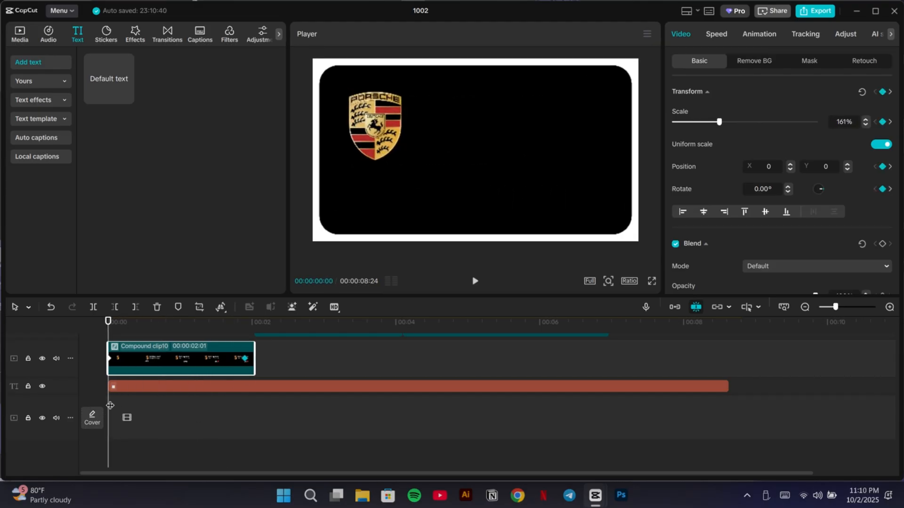
pyautogui.press('space')
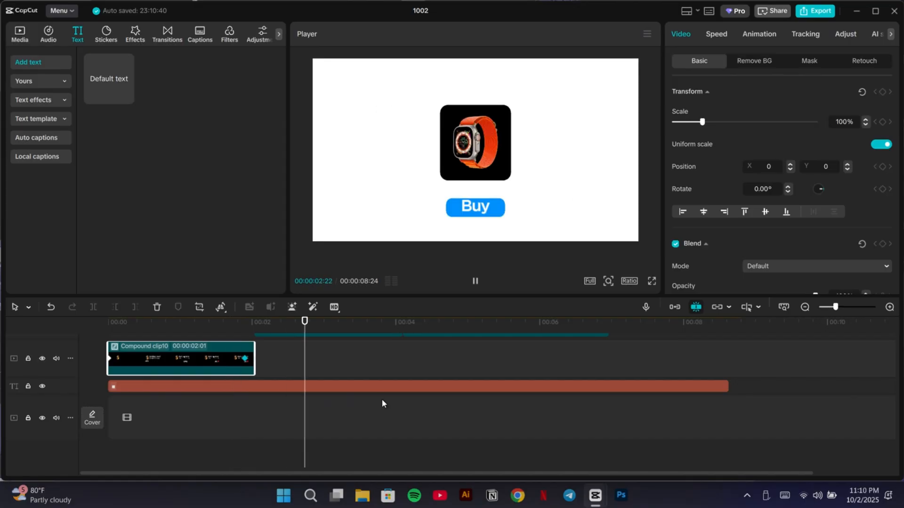
# - Add Transform keyframes to the watch scene compound clip at 00:00:03:16 and 00:00:03:29
pyautogui.press('space')
pyautogui.scroll(2, 341, 361)
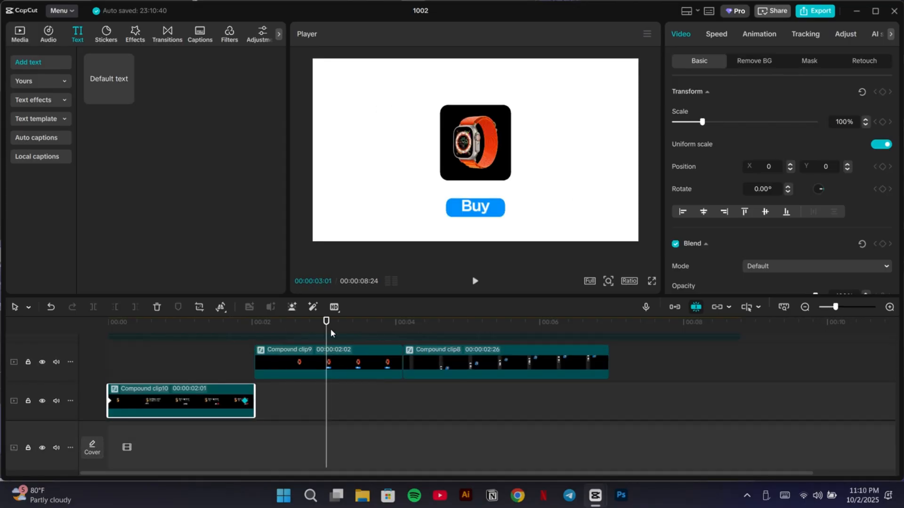
pyautogui.moveTo(328, 322); pyautogui.dragTo(362, 321)
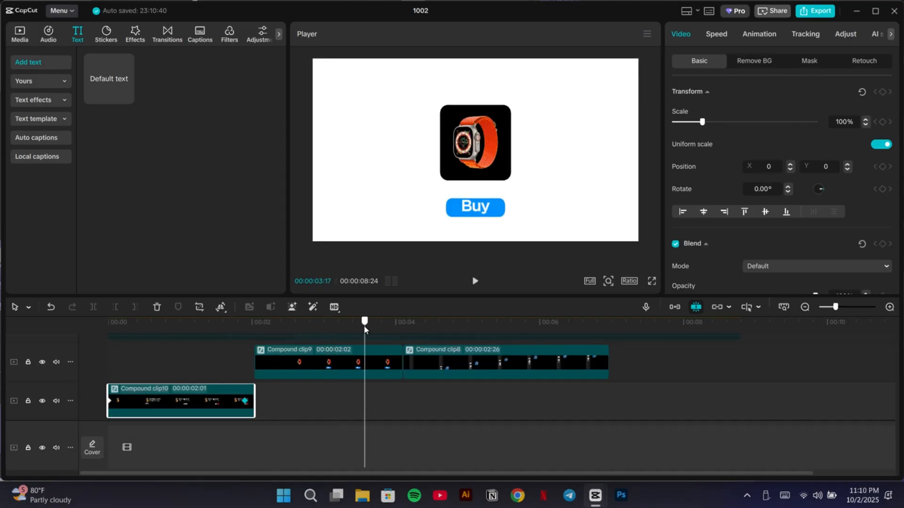
pyautogui.click(371, 367)
pyautogui.click(700, 34)
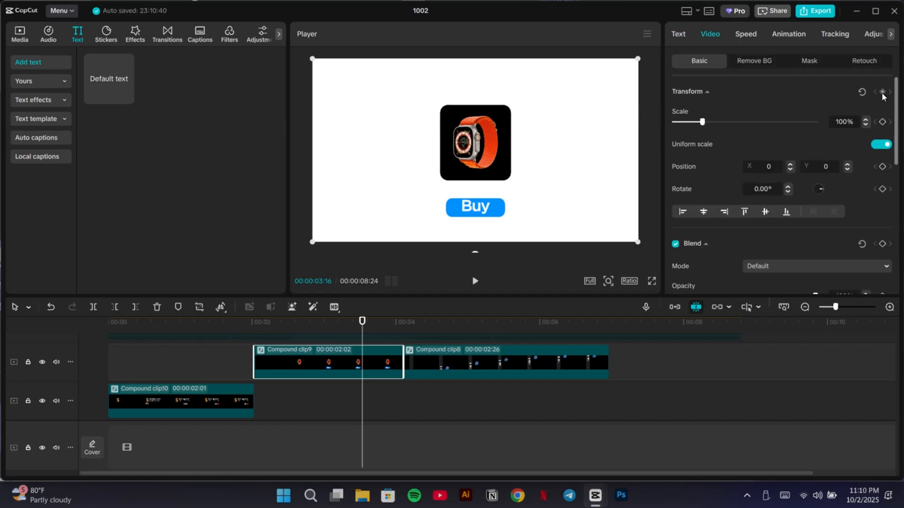
pyautogui.click(882, 92)
pyautogui.moveTo(364, 328); pyautogui.dragTo(393, 325)
pyautogui.click(883, 91)
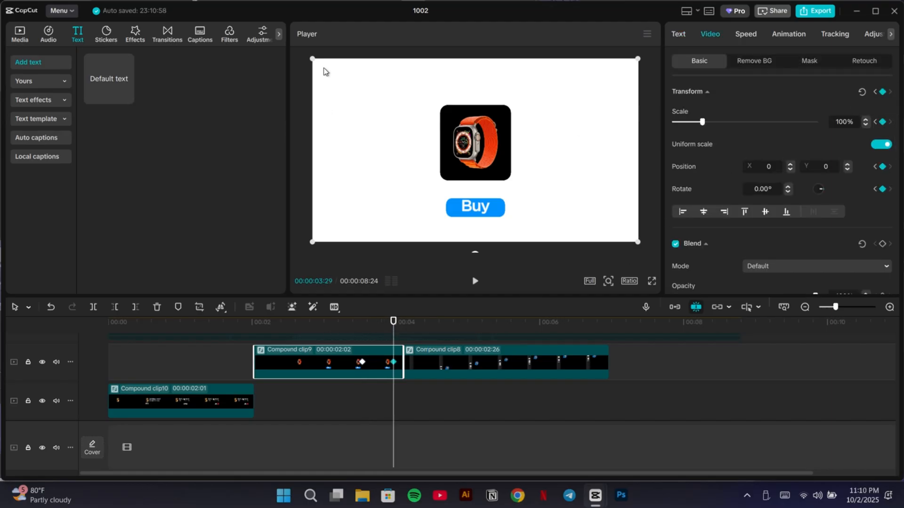
# - At the watch scene clip's second keyframe, shrink the scene to about 18% and move it below the frame to about Y -1347
pyautogui.moveTo(315, 60); pyautogui.dragTo(432, 168)
pyautogui.moveTo(478, 145); pyautogui.dragTo(476, 207)
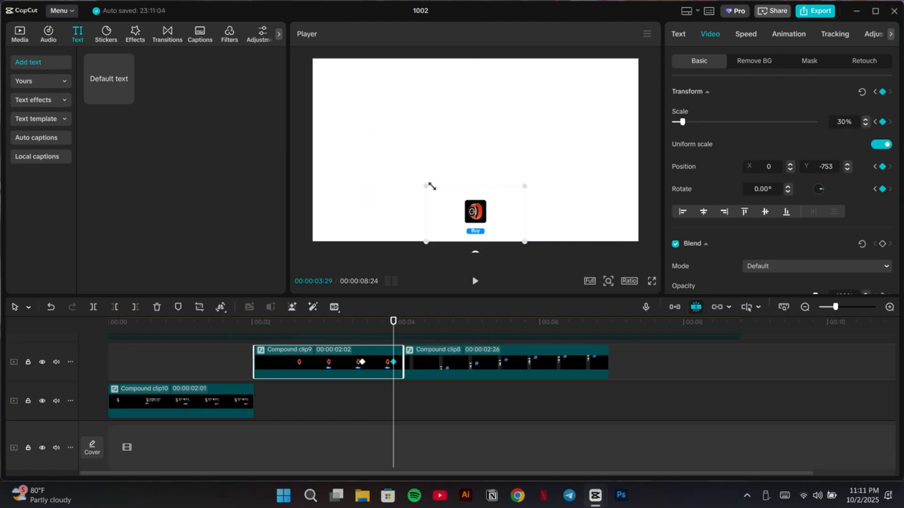
pyautogui.moveTo(427, 183); pyautogui.dragTo(480, 246)
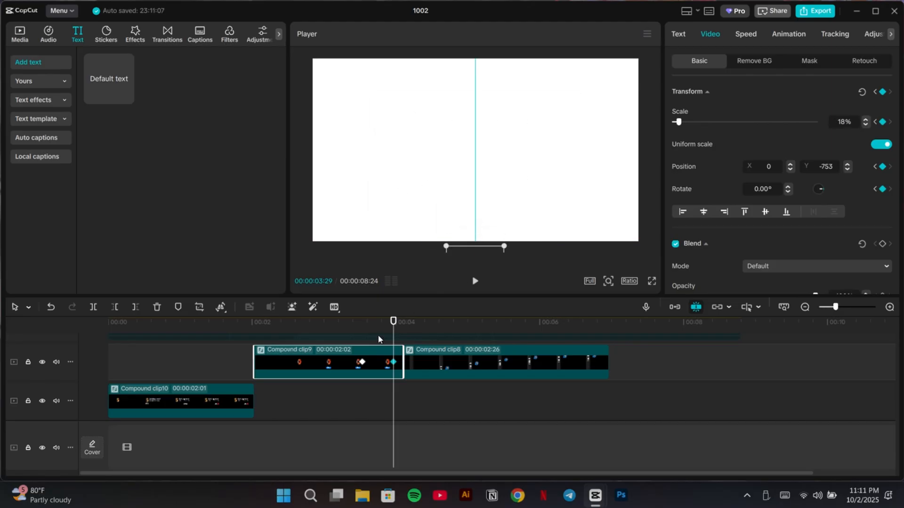
pyautogui.click(361, 362)
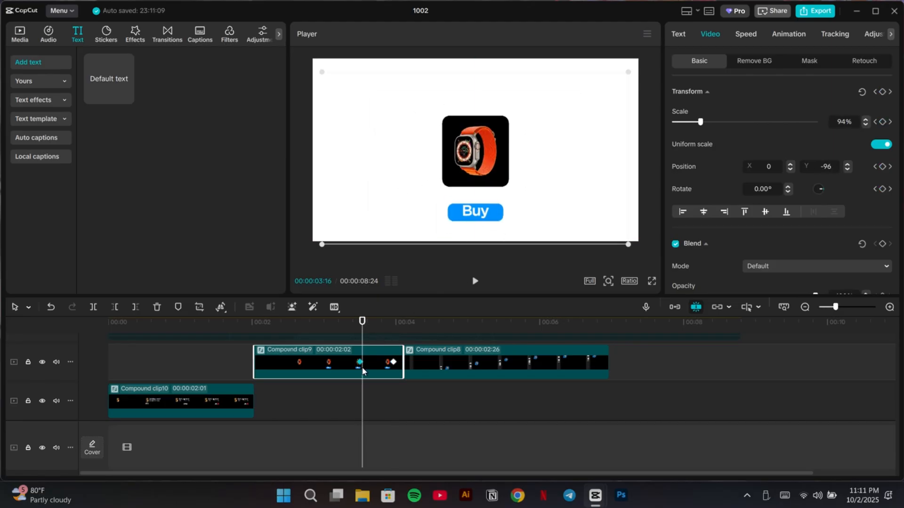
pyautogui.click(50, 306)
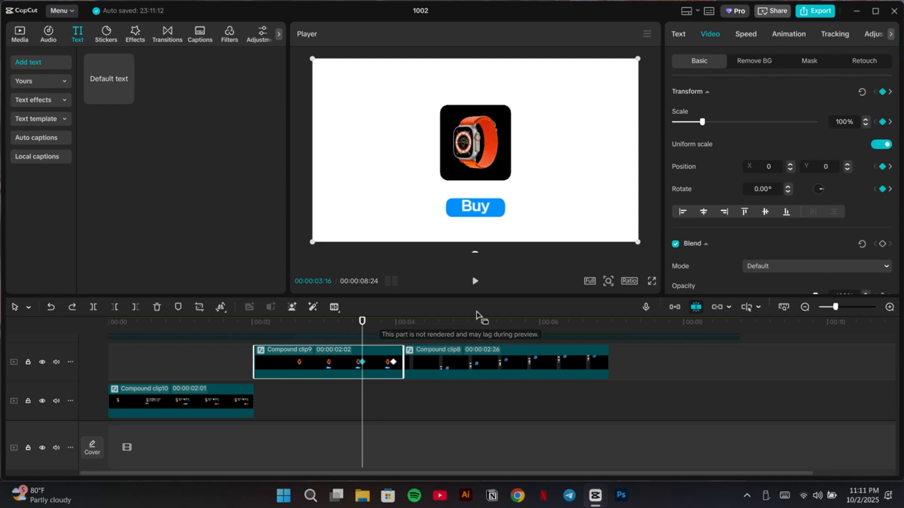
# - Fade out the watch scene clip with a Blend keyframe at its first keyframe and 0% opacity at its second
pyautogui.click(883, 244)
pyautogui.click(394, 362)
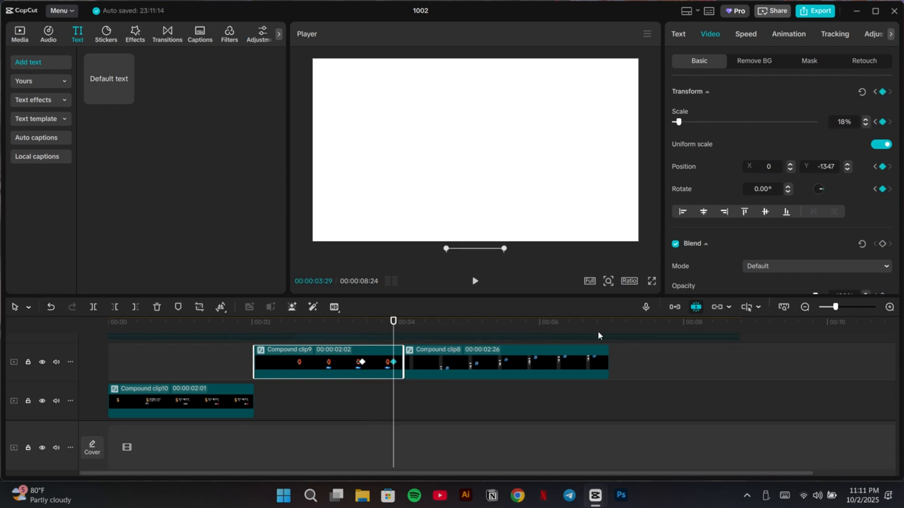
pyautogui.scroll(-2, 764, 171)
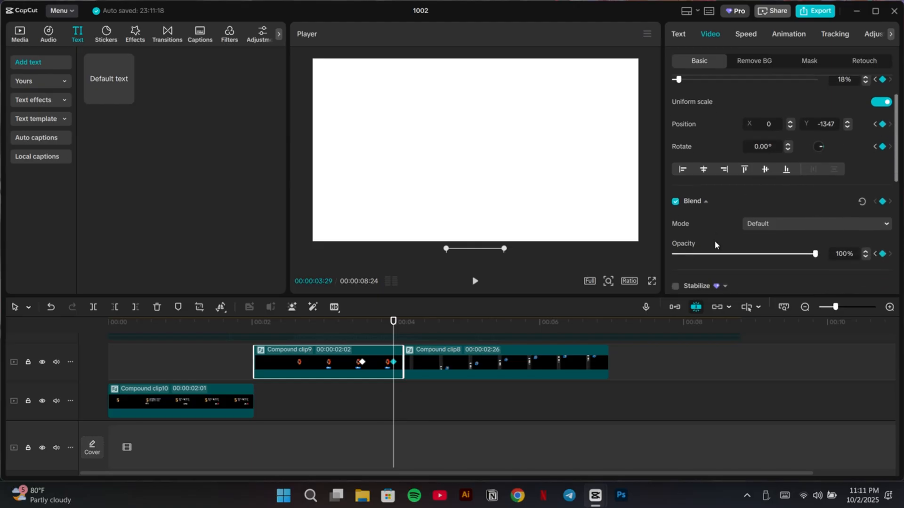
pyautogui.moveTo(715, 253); pyautogui.dragTo(674, 254)
# - Apply the Cubic Out preset curve to the watch scene clip's first keyframe
pyautogui.rightClick(363, 361)
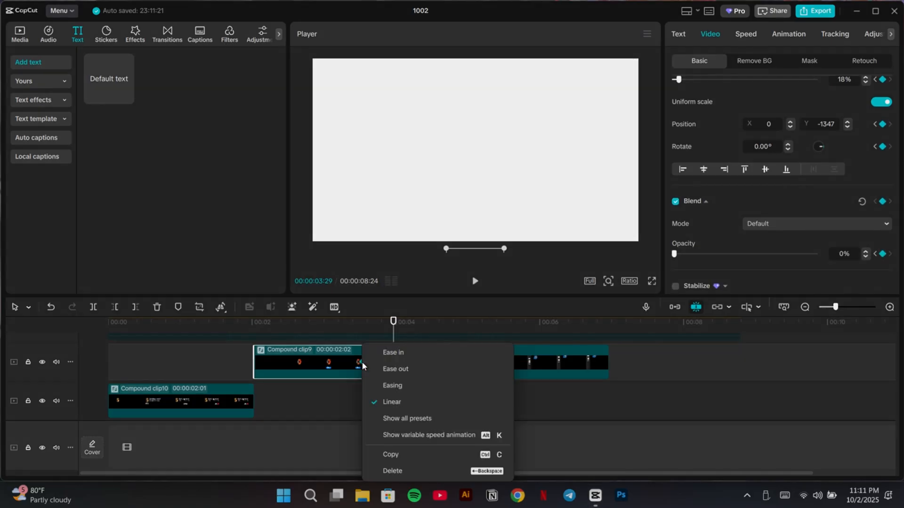
pyautogui.click(345, 331)
pyautogui.click(362, 363)
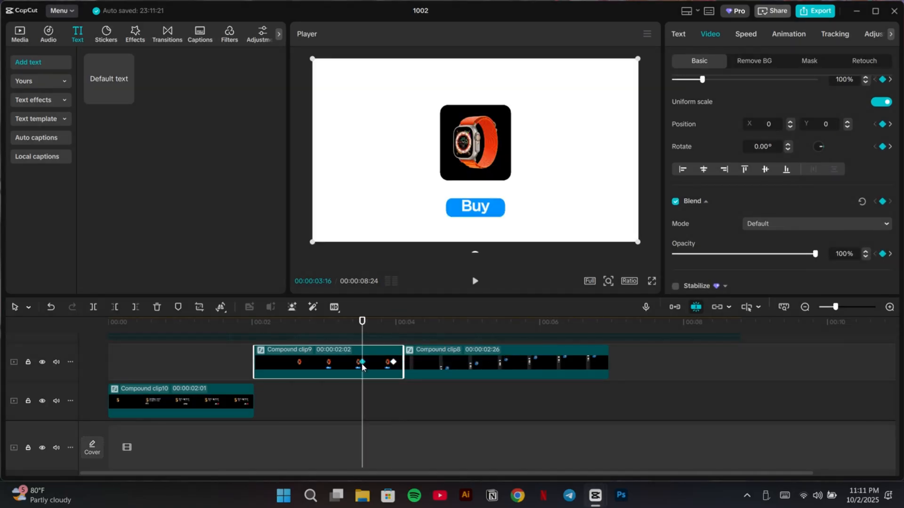
pyautogui.rightClick(360, 363)
pyautogui.click(384, 363)
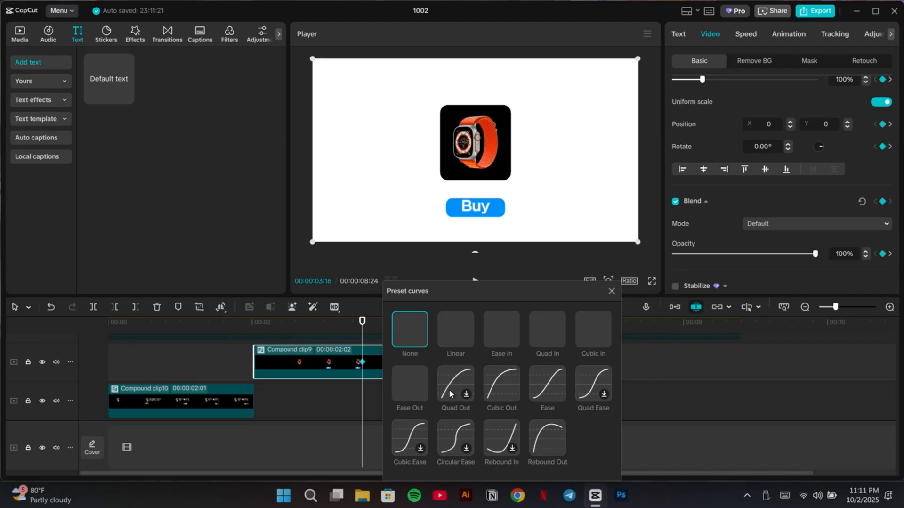
pyautogui.click(499, 386)
pyautogui.click(612, 291)
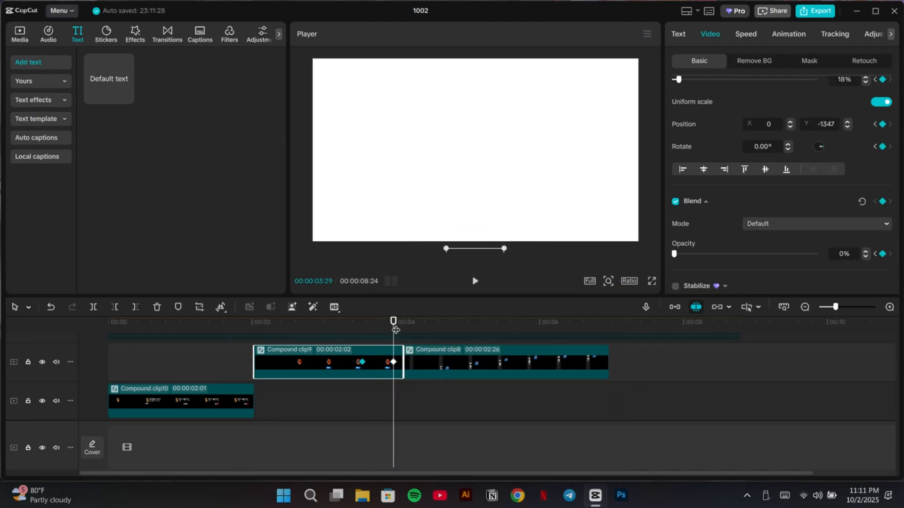
# - Move the car-road clip to its own track overlapping the watch clip's end, and add Scale keyframes at 00:00:06:02 and 00:00:06:13
pyautogui.click(377, 329)
pyautogui.moveTo(426, 368); pyautogui.dragTo(396, 380)
pyautogui.moveTo(376, 321); pyautogui.dragTo(544, 365)
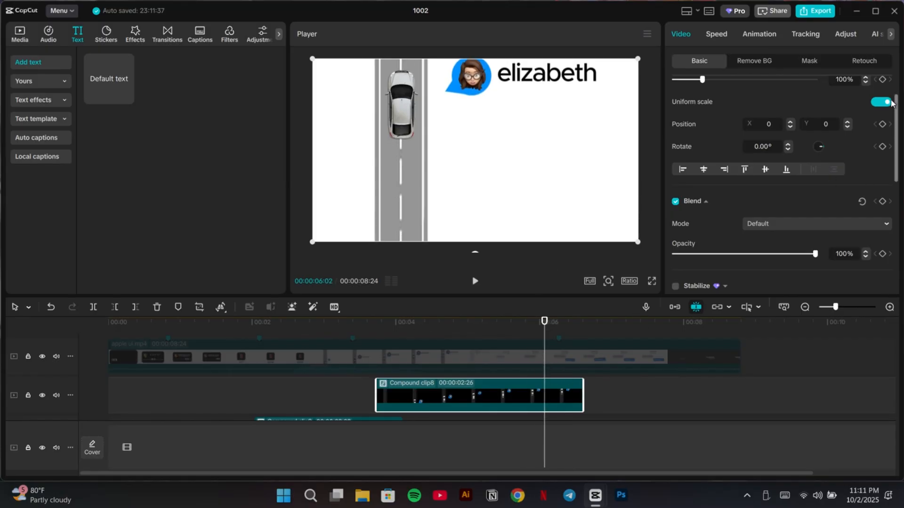
pyautogui.click(883, 79)
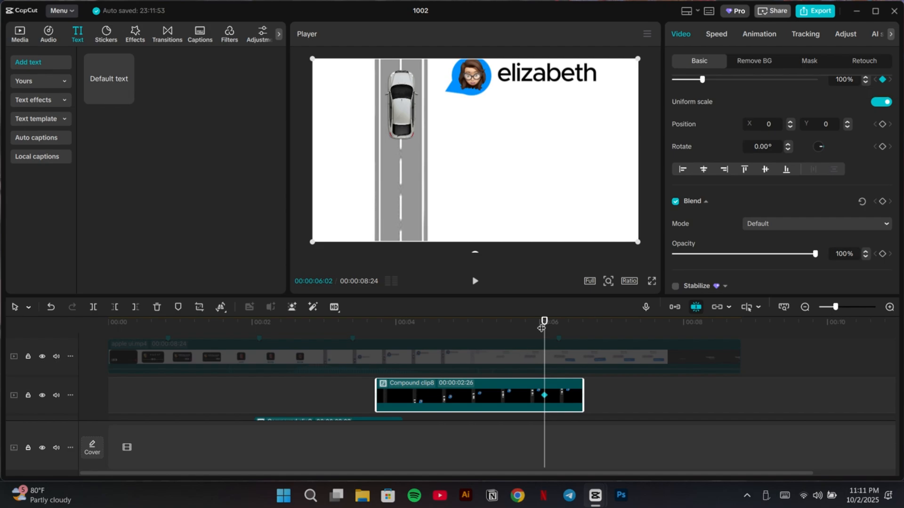
pyautogui.moveTo(544, 322); pyautogui.dragTo(571, 322)
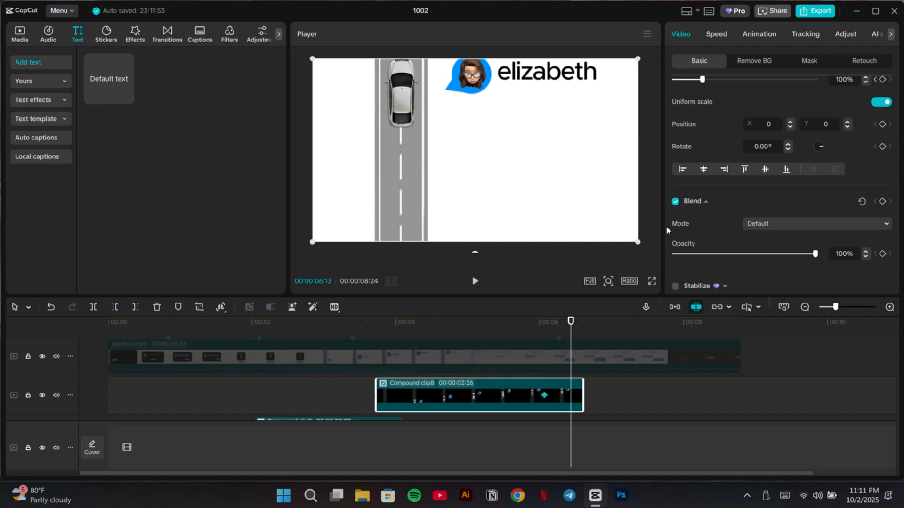
pyautogui.click(882, 79)
pyautogui.click(543, 396)
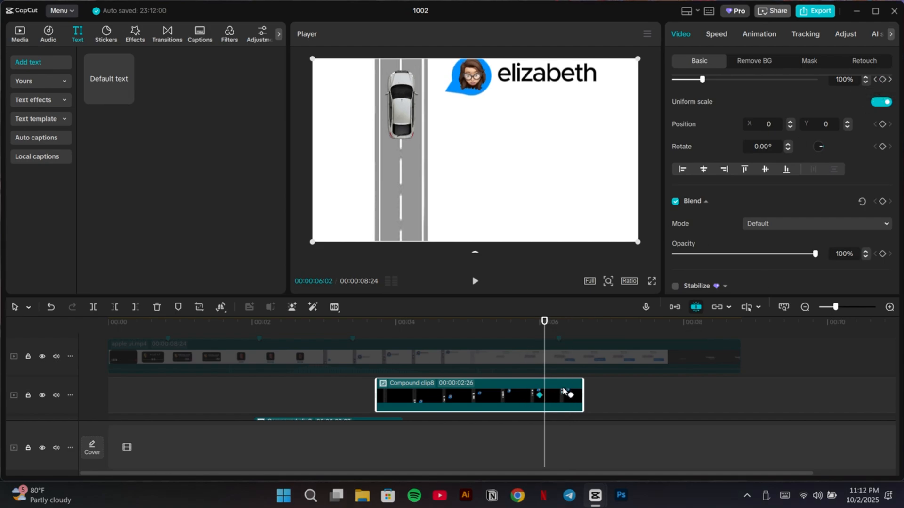
pyautogui.click(50, 309)
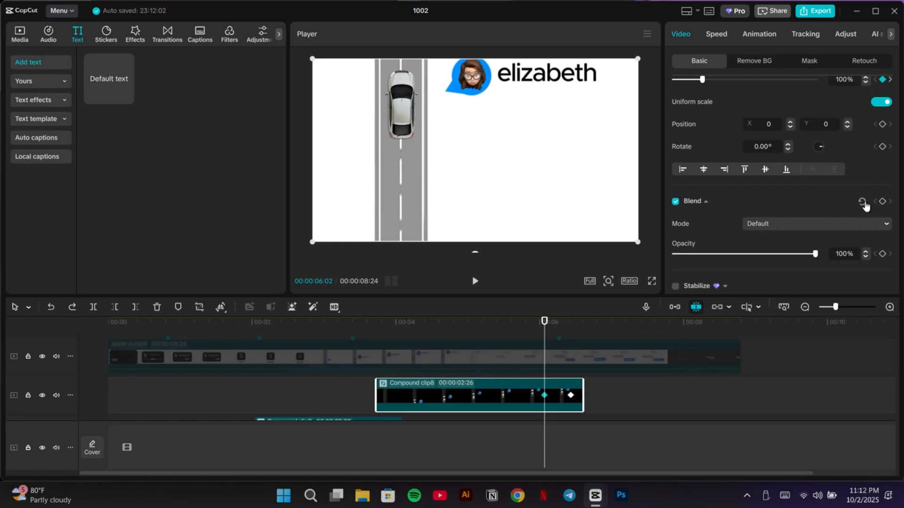
# - Fade out the car-road clip with a Blend keyframe at 00:00:06:02 and 0% opacity at 00:00:06:13
pyautogui.click(882, 201)
pyautogui.click(570, 395)
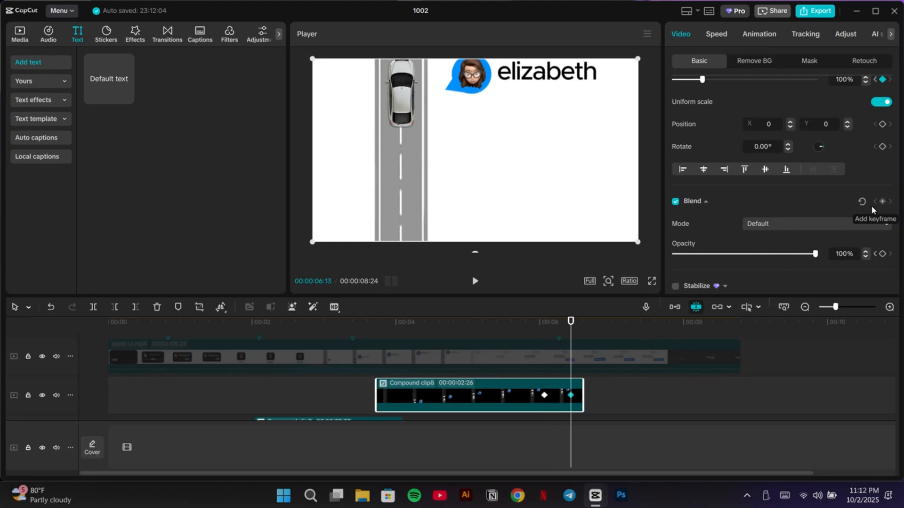
pyautogui.moveTo(710, 254); pyautogui.dragTo(674, 255)
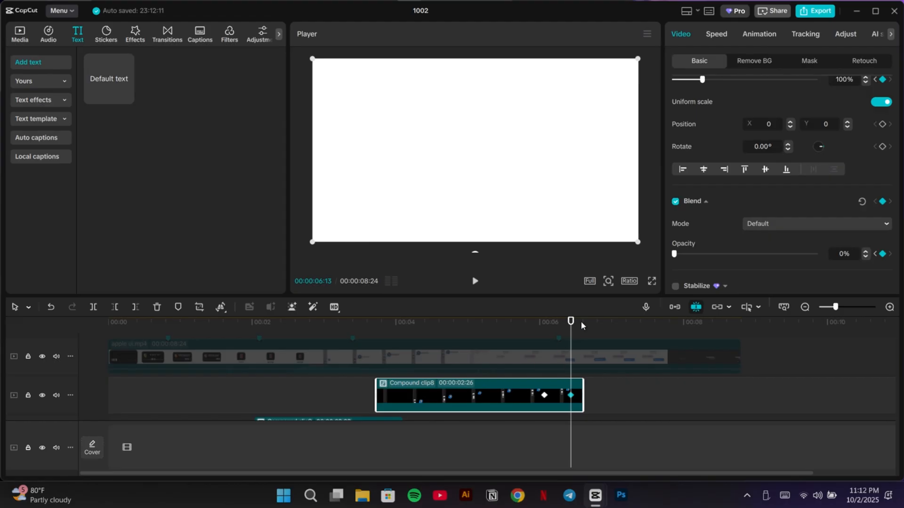
pyautogui.moveTo(560, 329); pyautogui.dragTo(572, 352)
pyautogui.scroll(-1, 558, 349)
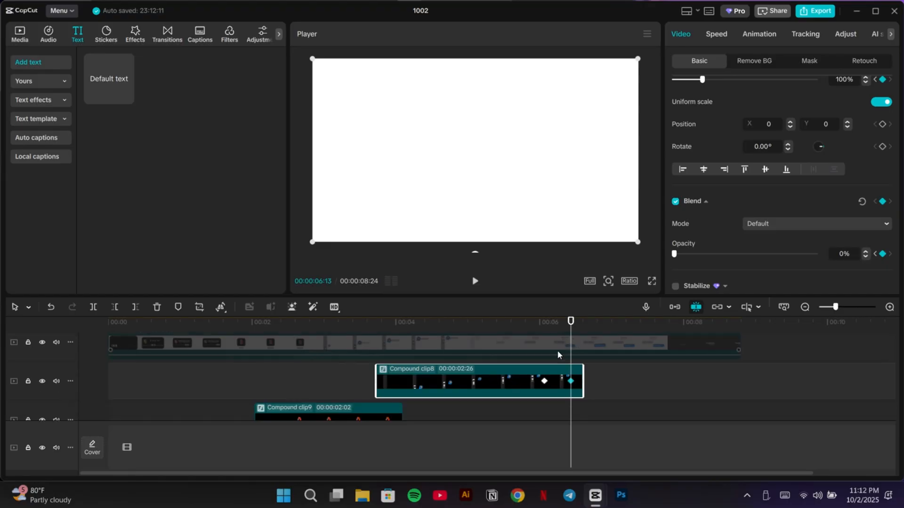
# - Add an "iMessage" text clip at 00:00:06:13 and place it on a track beneath the reference video
pyautogui.scroll(2, 522, 340)
pyautogui.click(126, 97)
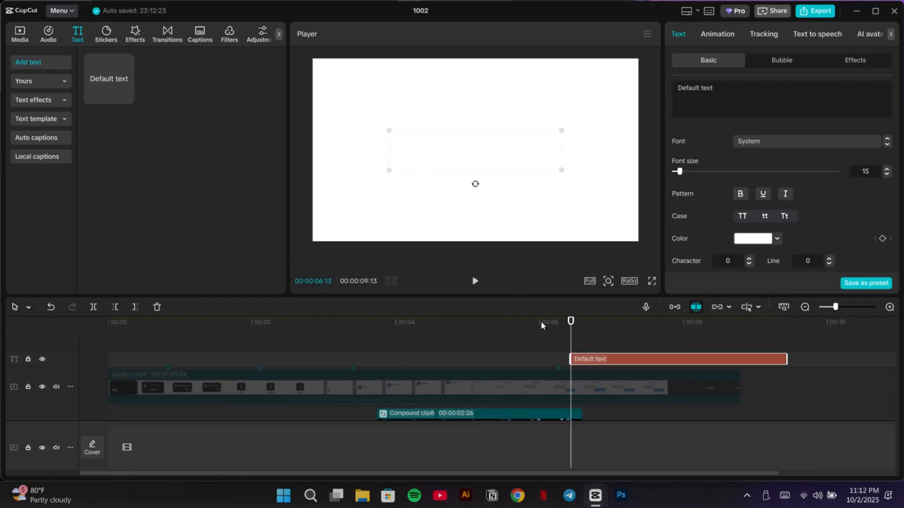
pyautogui.press('BackSpace')
pyautogui.press('BackSpace')
pyautogui.press('BackSpace')
pyautogui.press('BackSpace')
pyautogui.press('BackSpace')
pyautogui.press('BackSpace')
pyautogui.press('BackSpace')
pyautogui.press('BackSpace')
pyautogui.press('BackSpace')
pyautogui.press('BackSpace')
pyautogui.press('BackSpace')
pyautogui.press('BackSpace')
pyautogui.write('I')
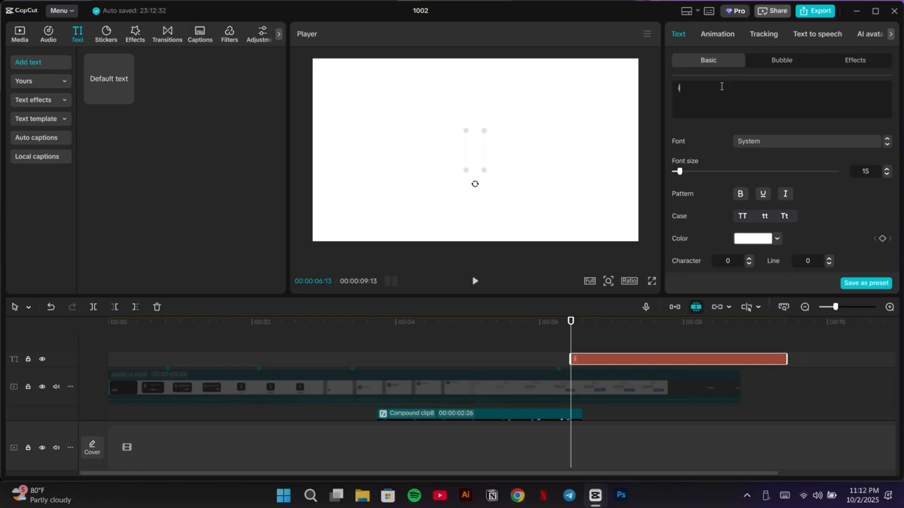
pyautogui.write('Message')
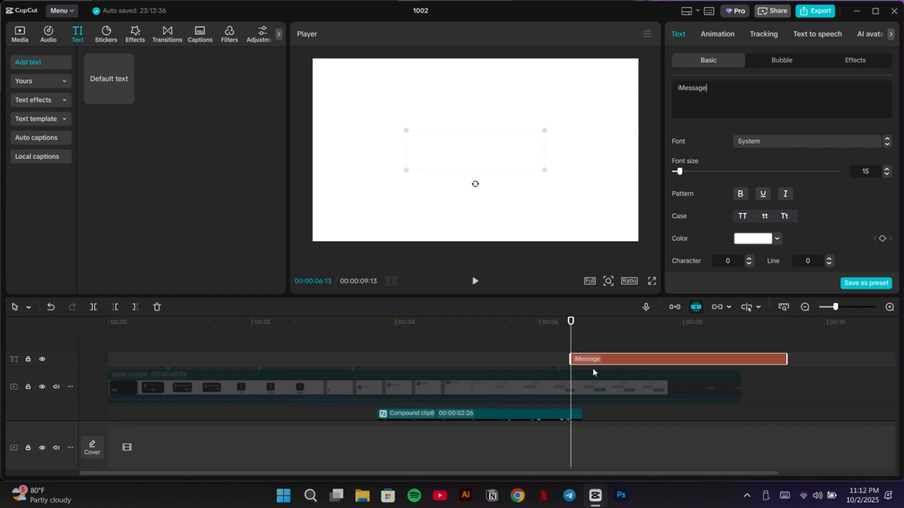
pyautogui.moveTo(587, 363); pyautogui.dragTo(589, 405)
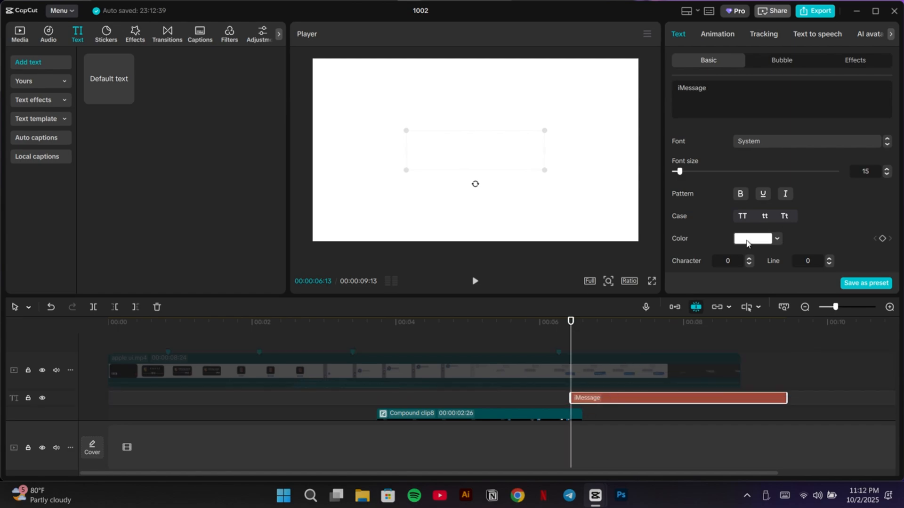
# - Make the iMessage text black and non-bold with character spacing -1, then shrink it and centre it near the top of the frame
pyautogui.click(746, 243)
pyautogui.click(779, 386)
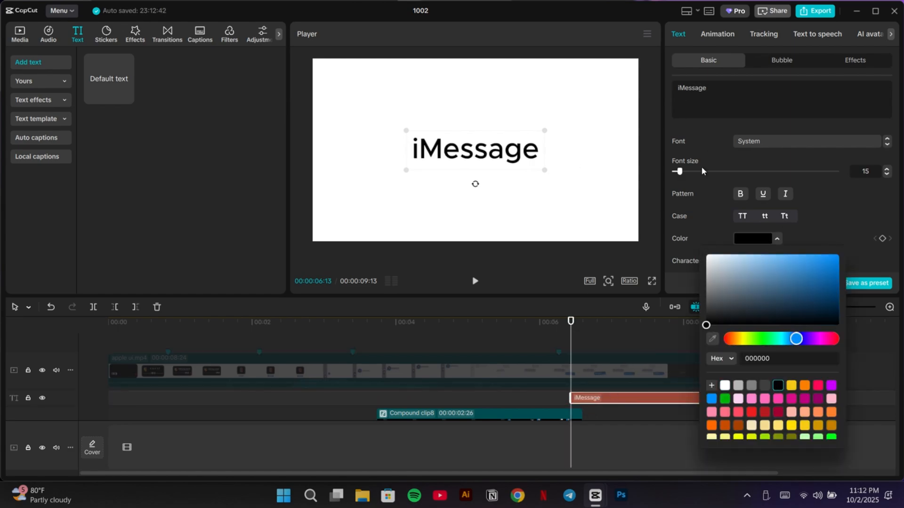
pyautogui.click(802, 196)
pyautogui.click(740, 195)
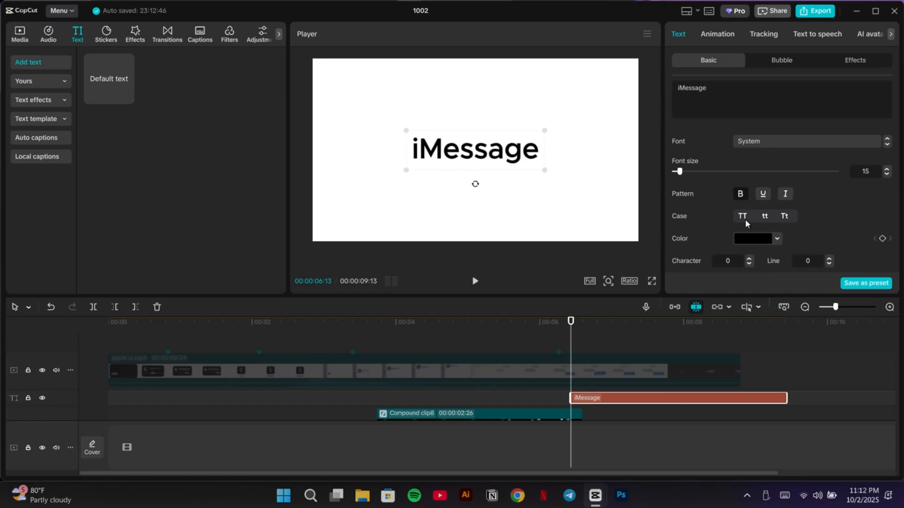
pyautogui.click(749, 263)
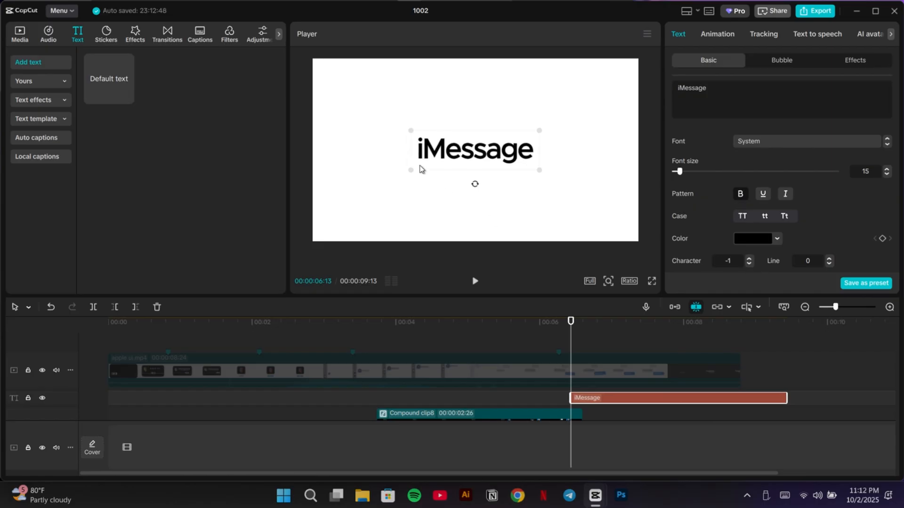
pyautogui.moveTo(412, 170); pyautogui.dragTo(470, 95)
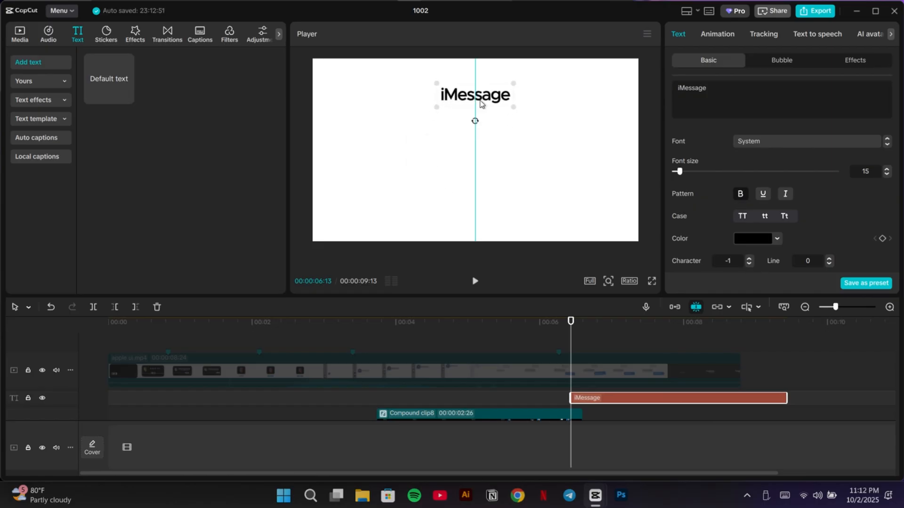
pyautogui.click(741, 195)
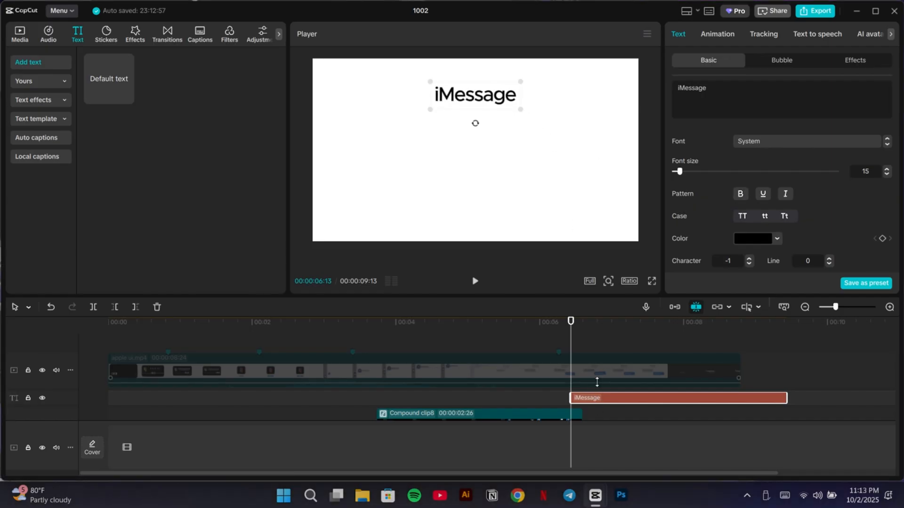
# - Duplicate the iMessage text clip at 00:00:06:13 and change the copy's text to "London 23"
pyautogui.hotkey('ctrl', 'v')
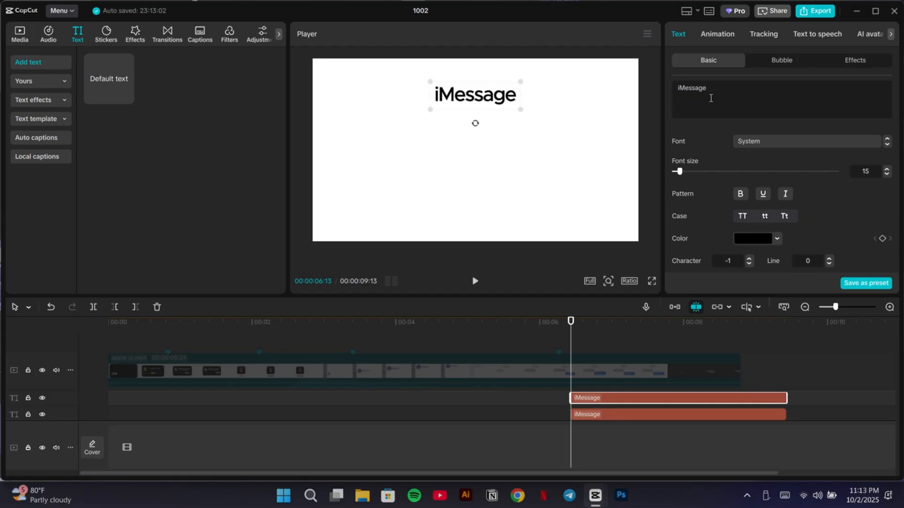
pyautogui.hotkey('ctrl', 'a')
pyautogui.press('BackSpace')
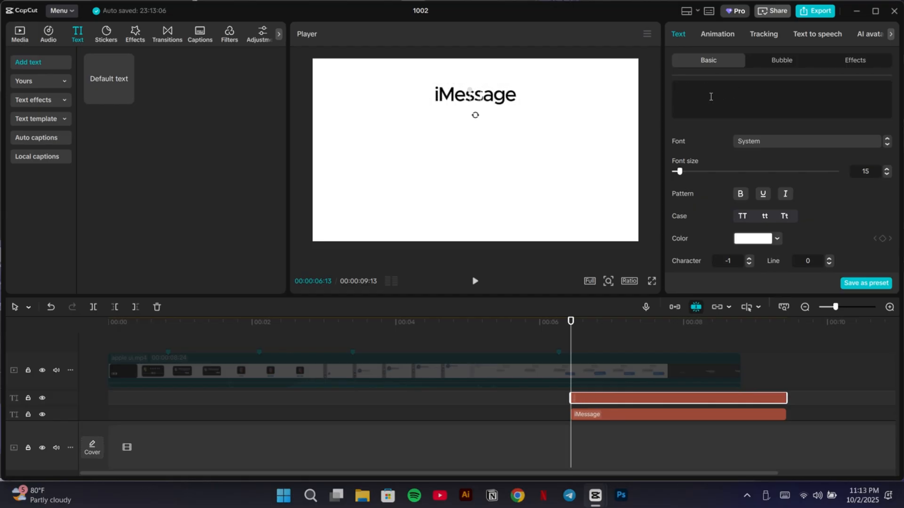
pyautogui.write('Lond')
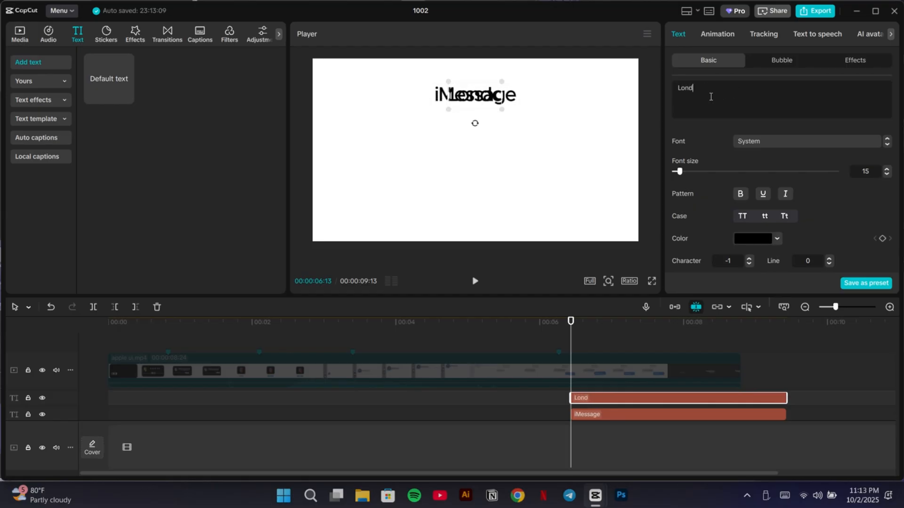
pyautogui.write('on 23')
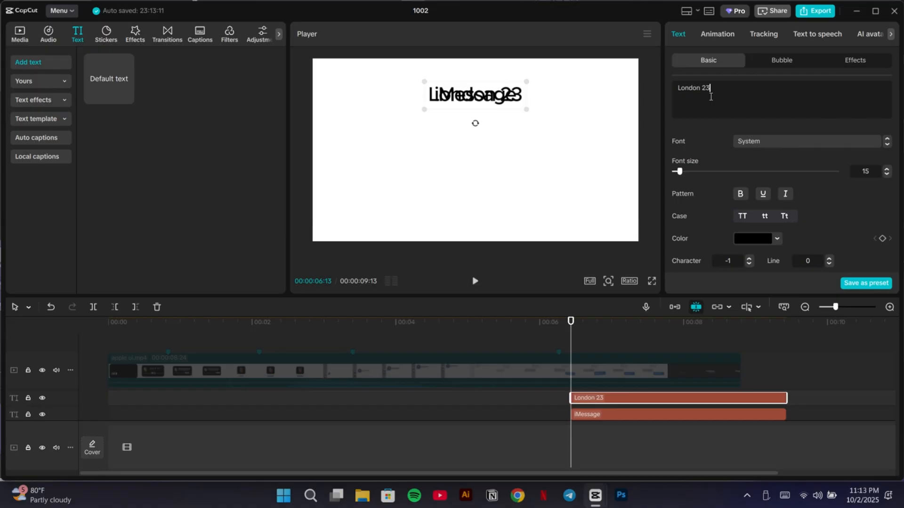
# - Complete the copied text as "London 23:45" and place it at 44% scale directly beneath a slightly enlarged iMessage title
pyautogui.write(':45')
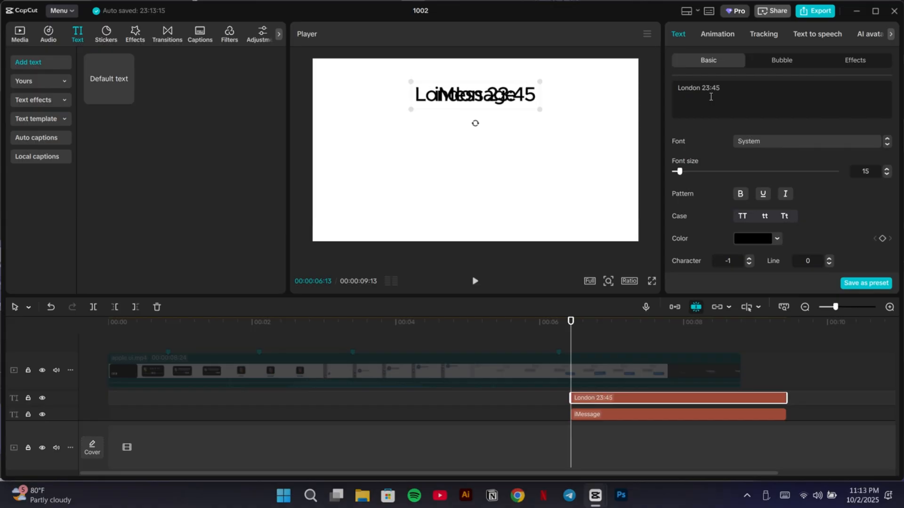
pyautogui.moveTo(509, 102); pyautogui.dragTo(513, 130)
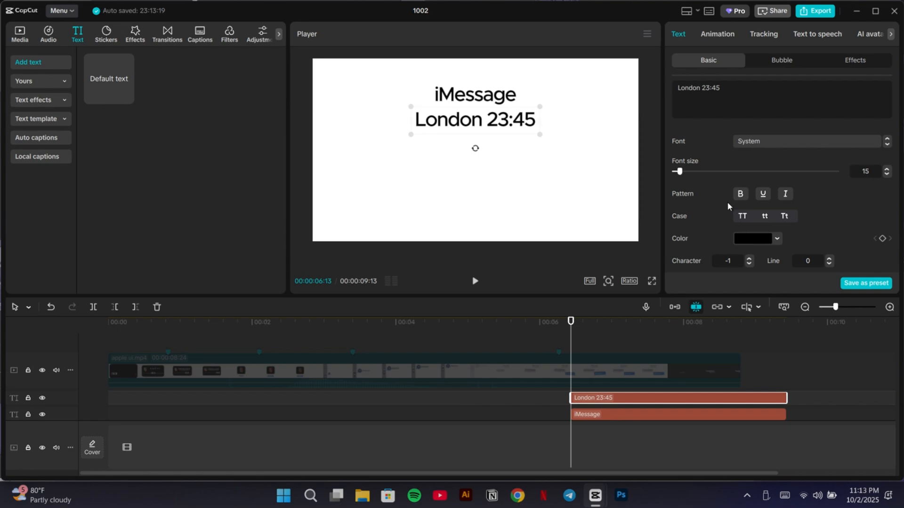
pyautogui.moveTo(541, 134); pyautogui.dragTo(531, 114)
pyautogui.click(517, 102)
pyautogui.click(498, 165)
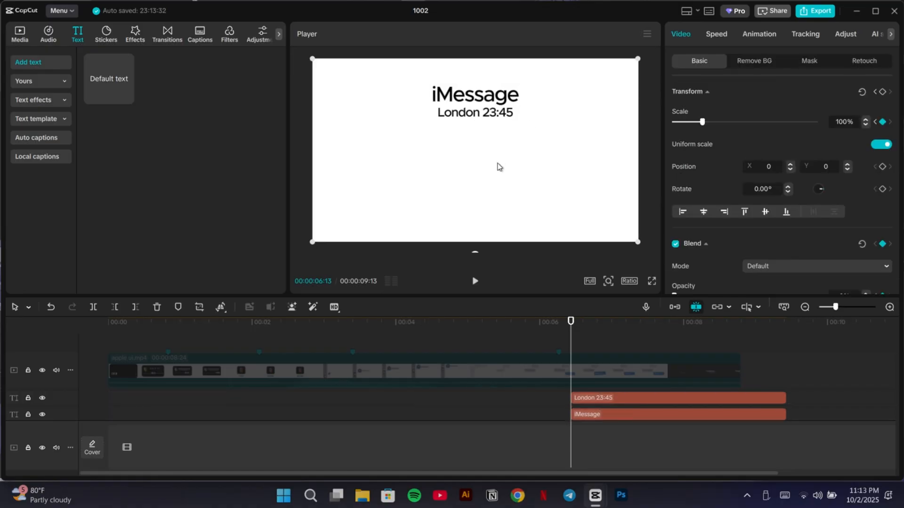
# - Lower the opacity of both the "London 23:45" and "iMessage" texts to 59%
pyautogui.click(607, 398)
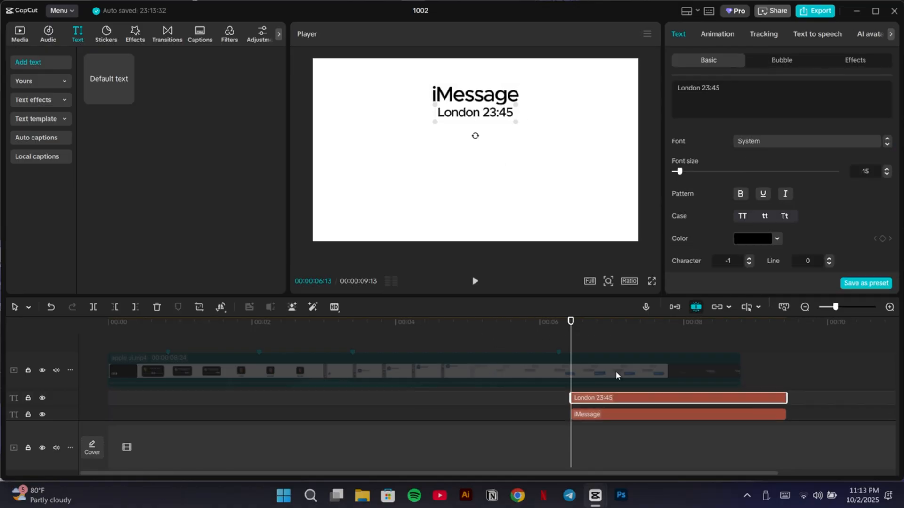
pyautogui.scroll(-6, 733, 171)
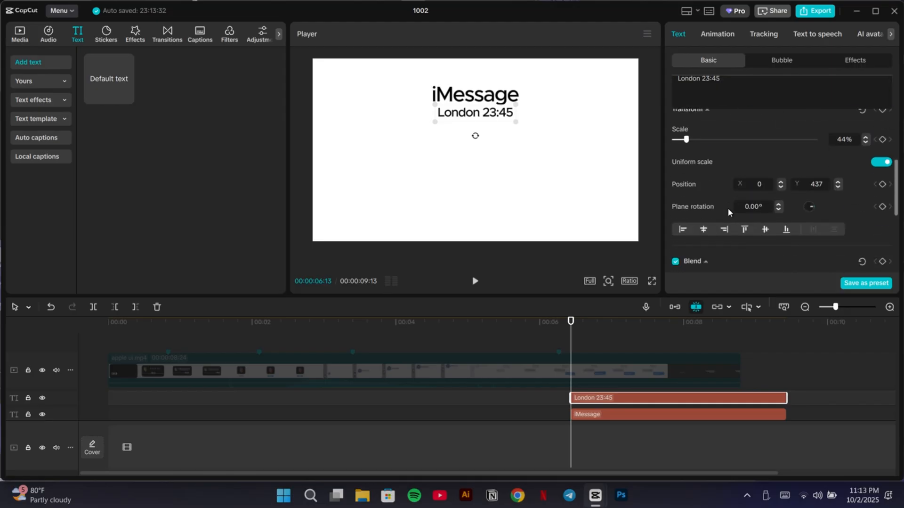
pyautogui.scroll(-3, 725, 227)
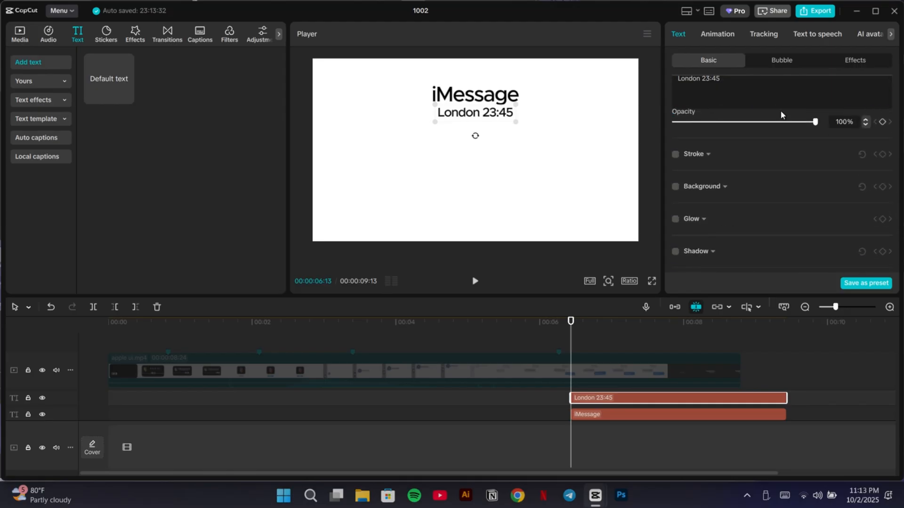
pyautogui.moveTo(781, 123); pyautogui.dragTo(759, 123)
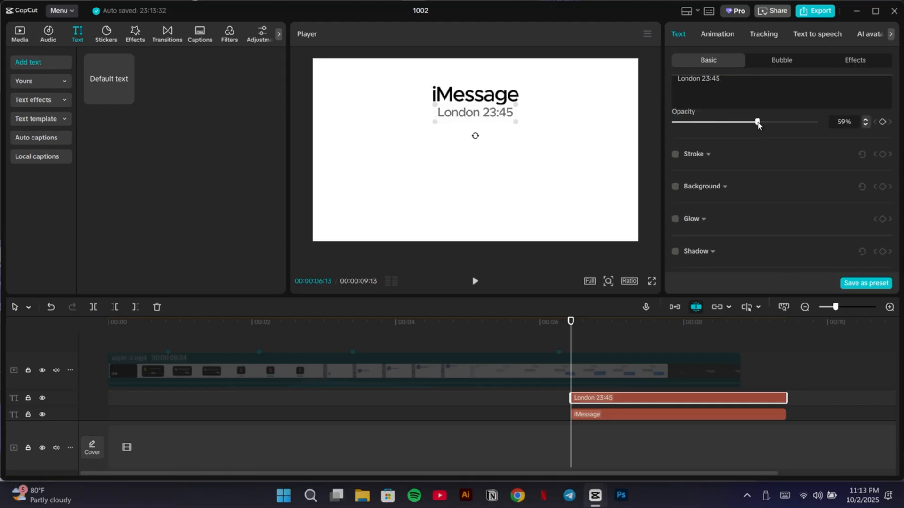
pyautogui.click(656, 411)
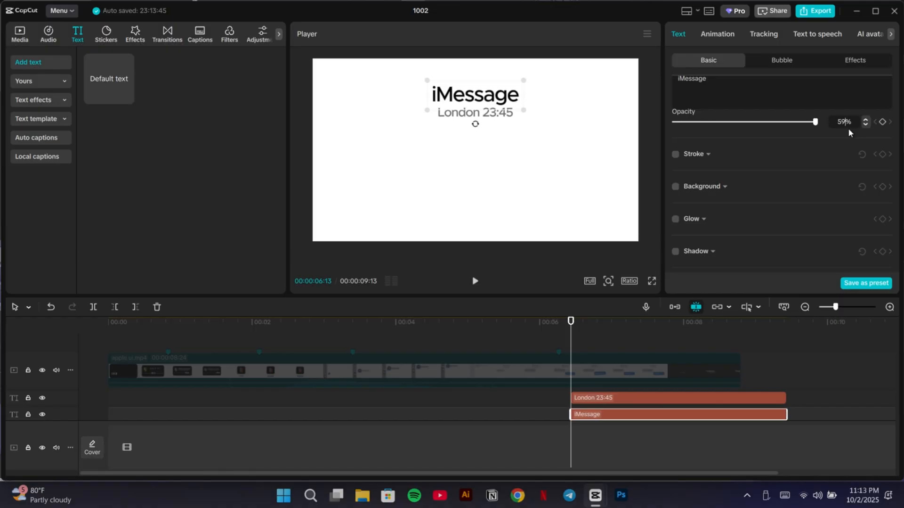
pyautogui.press('Return')
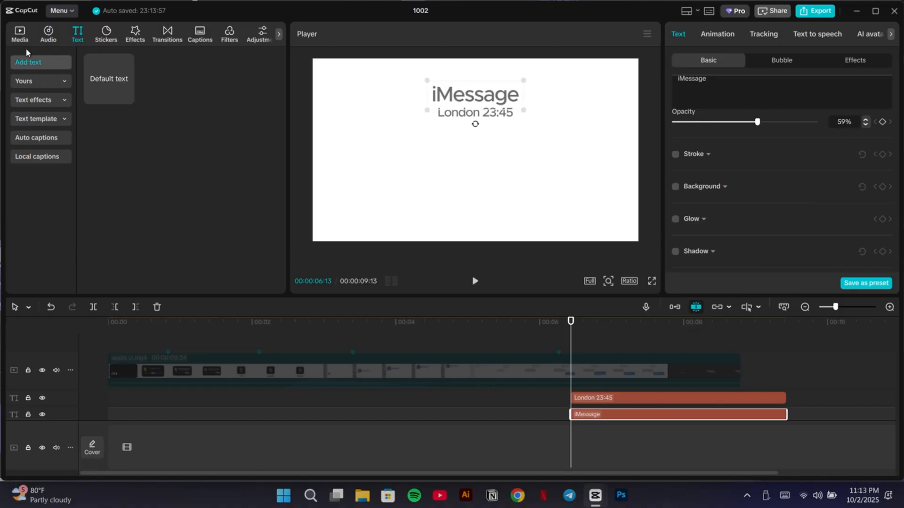
# - Add the blue speech bubble image to the timeline beneath the text clips, starting right after Compound clip8
pyautogui.click(20, 34)
pyautogui.moveTo(113, 120); pyautogui.dragTo(578, 439)
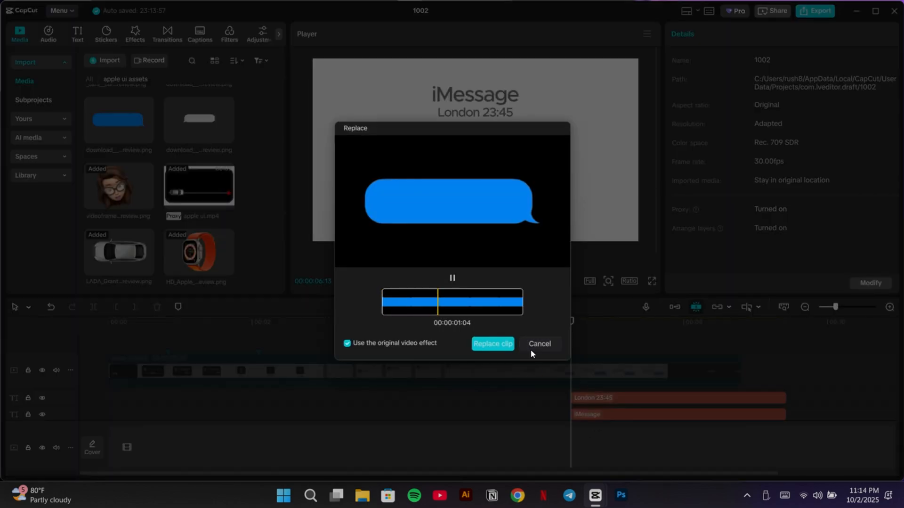
pyautogui.click(531, 348)
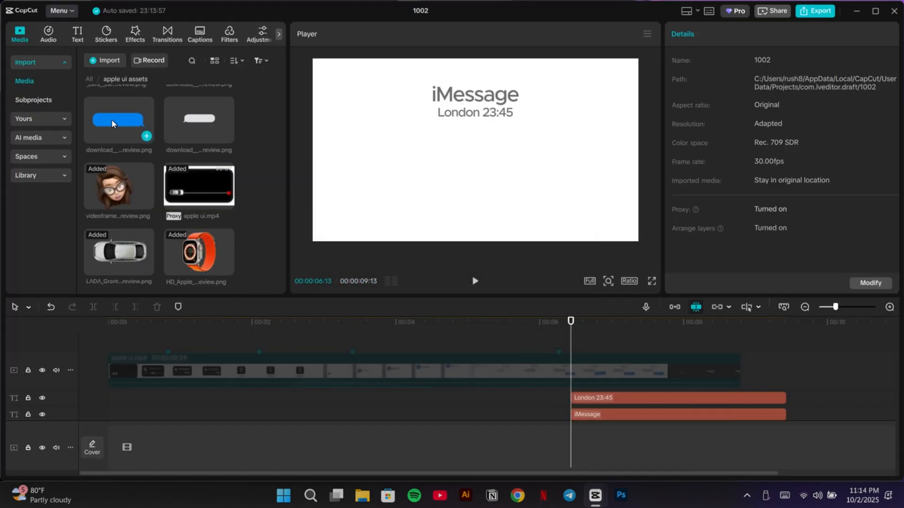
pyautogui.moveTo(145, 134); pyautogui.dragTo(569, 403)
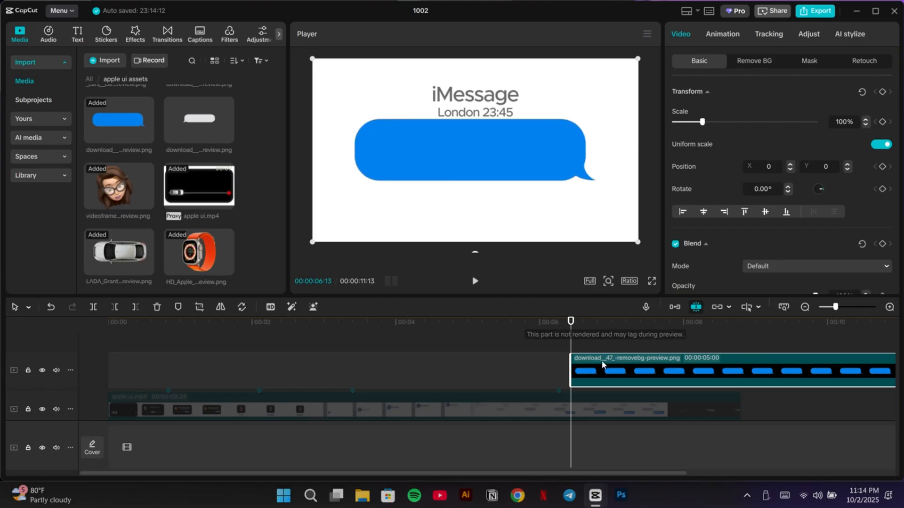
pyautogui.scroll(-1, 603, 363)
pyautogui.moveTo(610, 348); pyautogui.dragTo(621, 381)
pyautogui.scroll(-3, 597, 399)
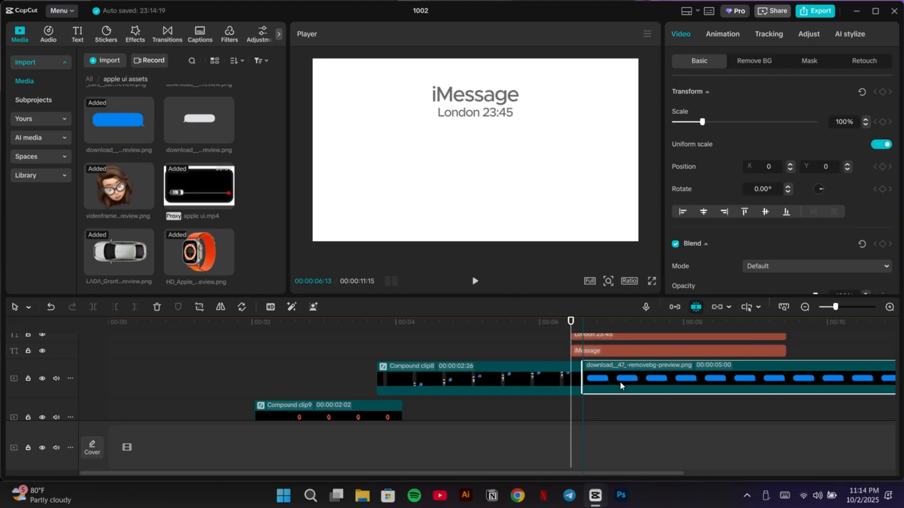
# - Scale the blue bubble to 47%, mirror it horizontally and position it at X -875, Y 0
pyautogui.moveTo(572, 328); pyautogui.dragTo(602, 324)
pyautogui.moveTo(642, 241); pyautogui.dragTo(444, 171)
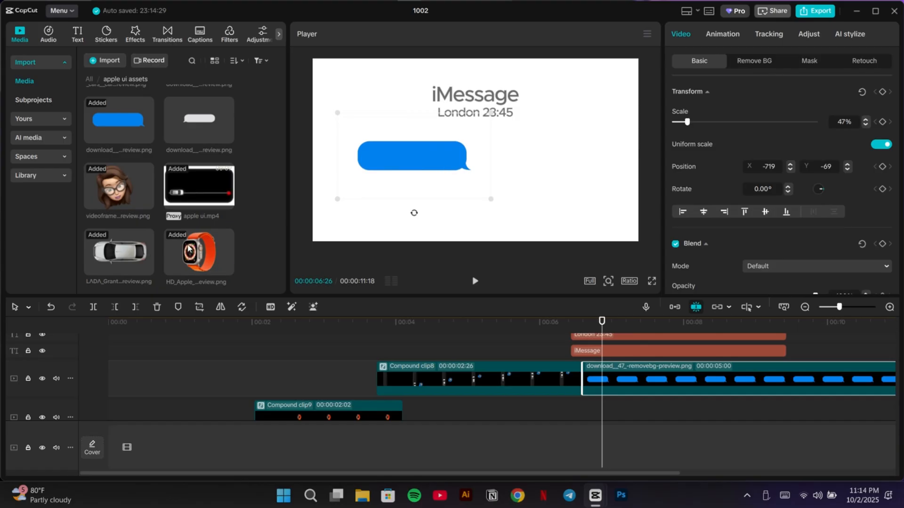
pyautogui.click(221, 306)
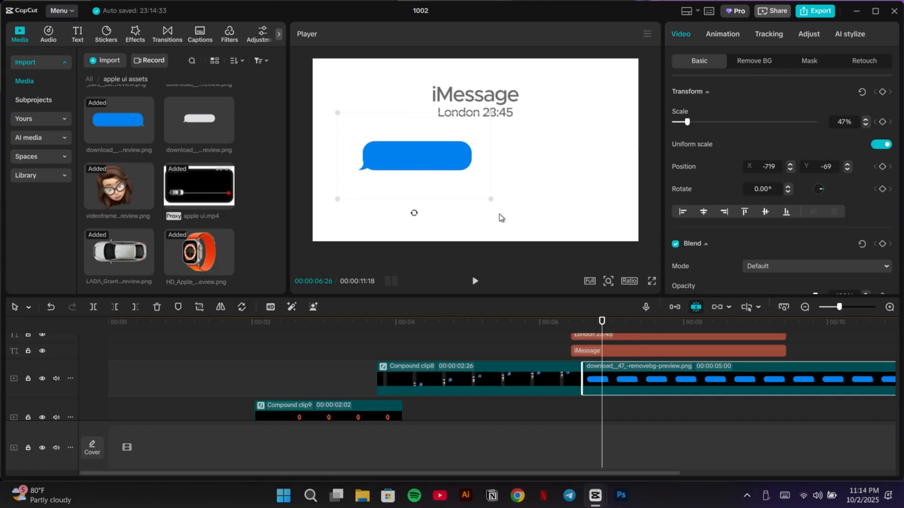
pyautogui.moveTo(486, 198); pyautogui.dragTo(473, 193)
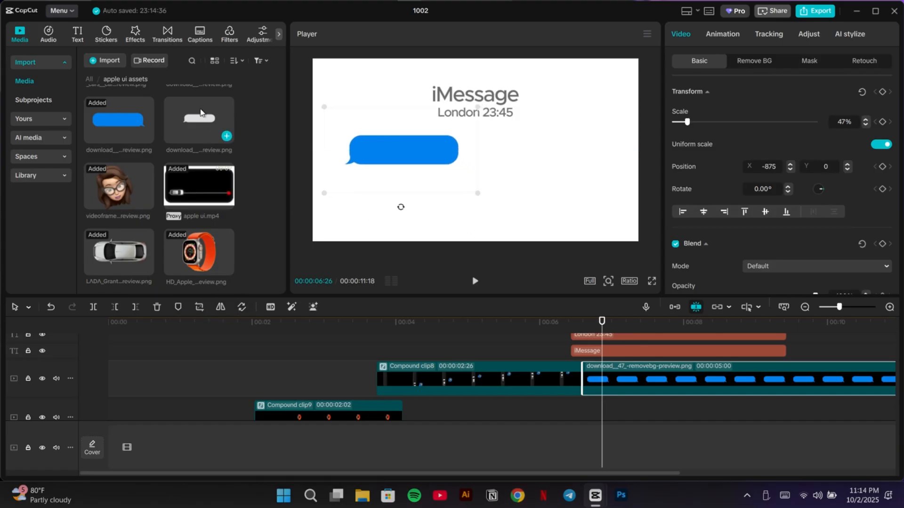
# - Add the grey bubble image above the blue bubble clip, mirror it, and set it at 98% scale near X 729, Y -549
pyautogui.moveTo(221, 135); pyautogui.dragTo(582, 374)
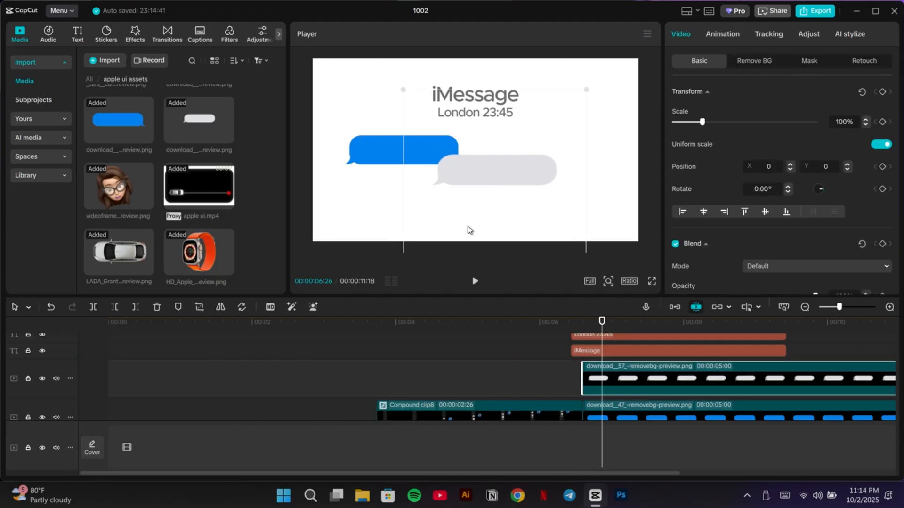
pyautogui.click(221, 307)
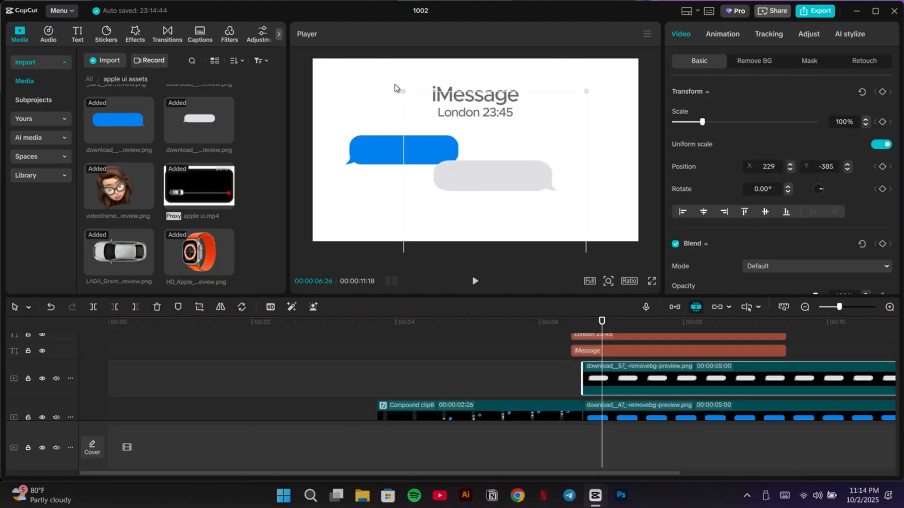
pyautogui.moveTo(398, 91); pyautogui.dragTo(461, 135)
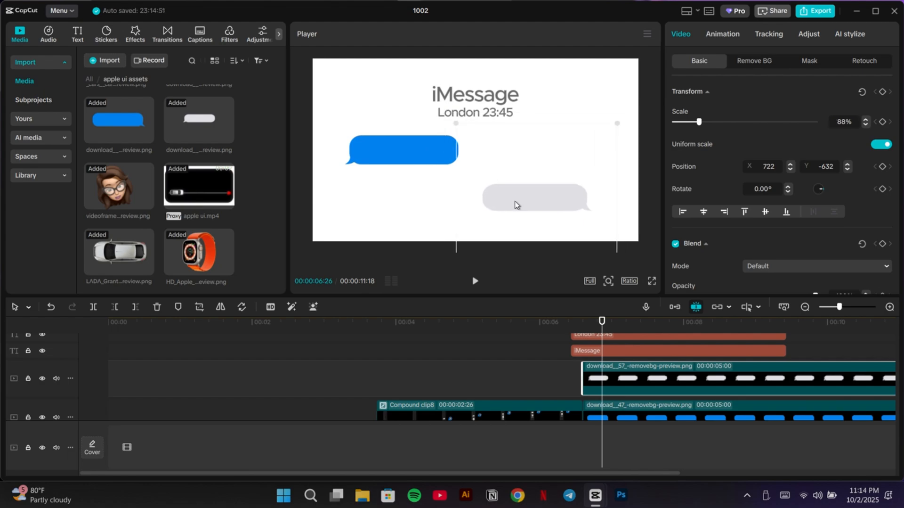
pyautogui.moveTo(517, 204); pyautogui.dragTo(514, 198)
pyautogui.moveTo(613, 111); pyautogui.dragTo(629, 107)
pyautogui.moveTo(583, 183); pyautogui.dragTo(577, 182)
# - Trim the ends of both bubble clips and both text clips to 00:00:08:13
pyautogui.moveTo(603, 321); pyautogui.dragTo(715, 324)
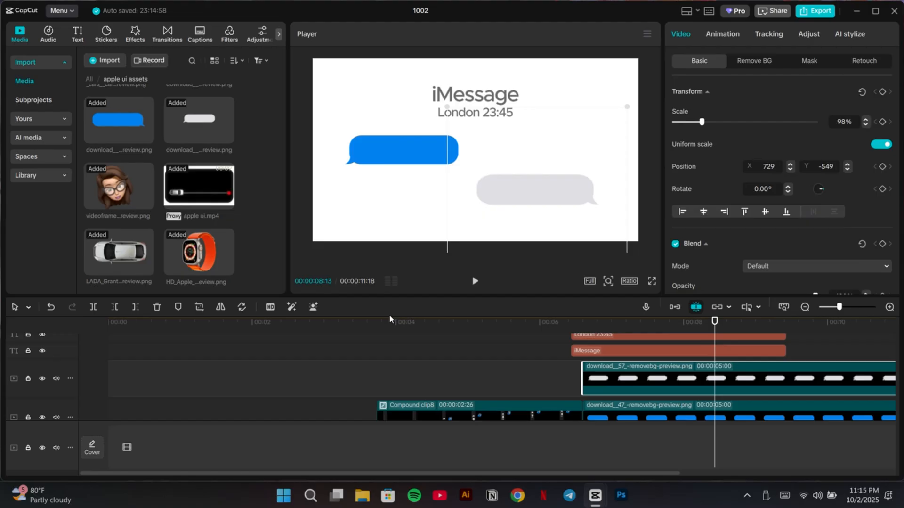
pyautogui.click(135, 306)
pyautogui.click(702, 415)
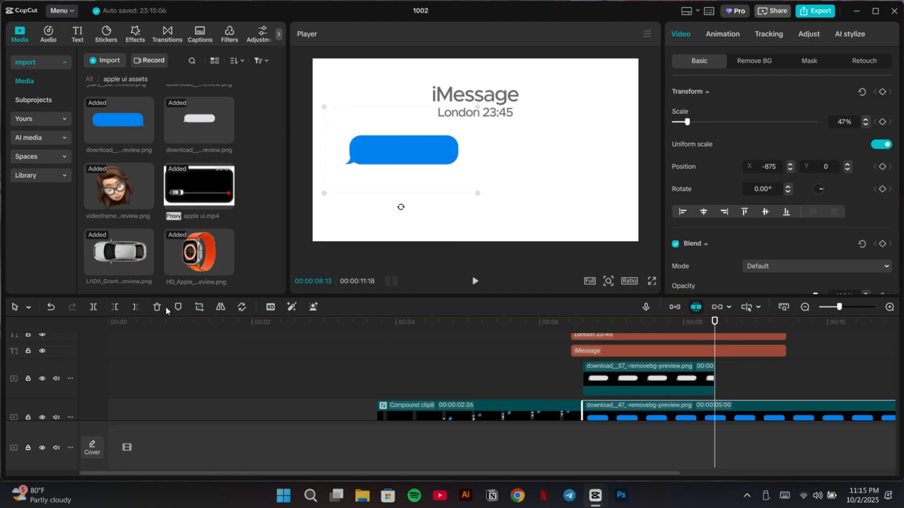
pyautogui.click(134, 306)
pyautogui.scroll(1, 725, 358)
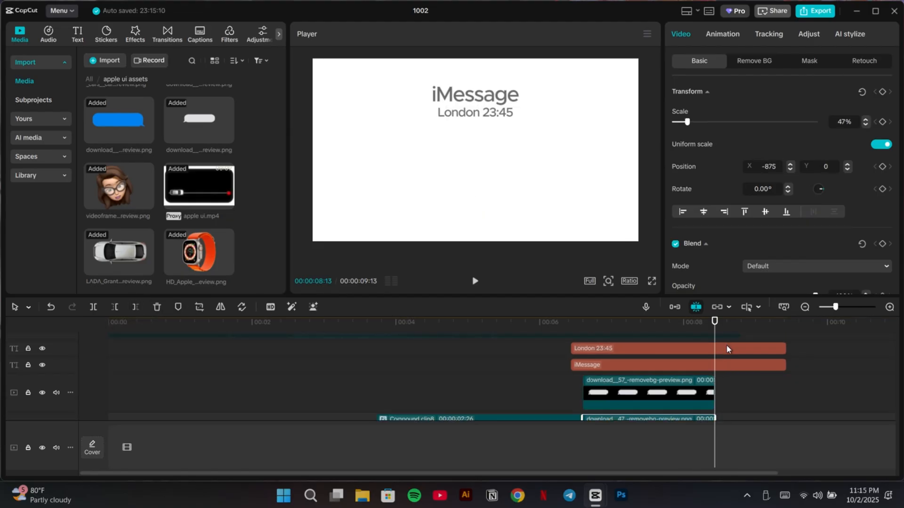
pyautogui.click(727, 346)
pyautogui.click(135, 307)
pyautogui.click(734, 366)
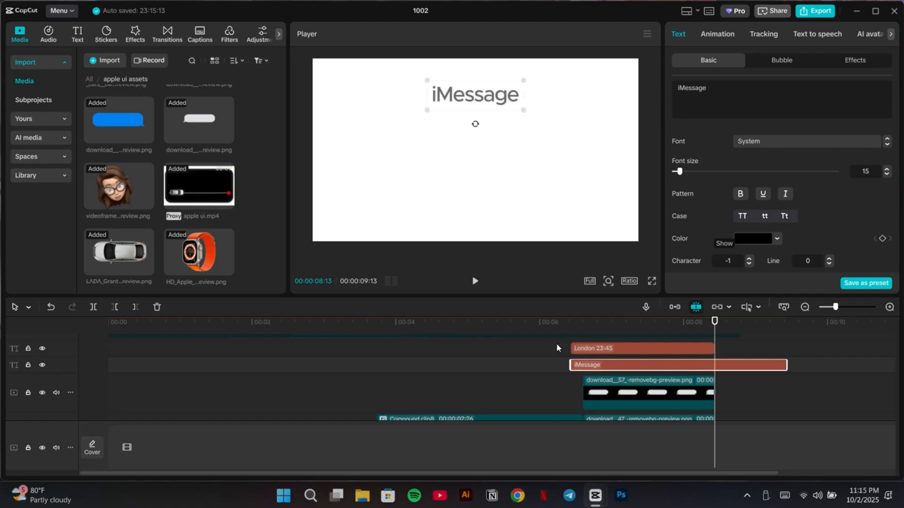
pyautogui.click(135, 306)
pyautogui.scroll(-3, 713, 373)
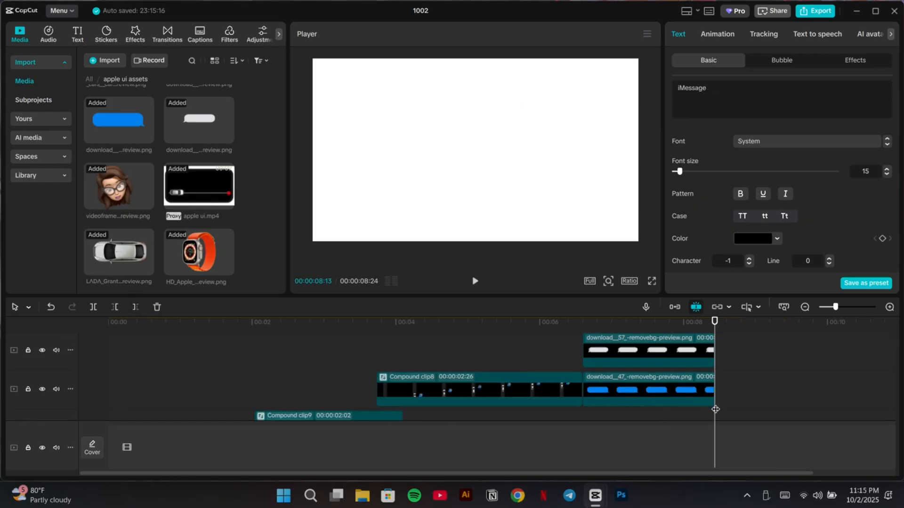
# - Check the reference video's iMessage layout at 00:00:07:16 by enabling the apple ui.mp4 clip, and disable it again
pyautogui.click(650, 402)
pyautogui.scroll(4, 564, 376)
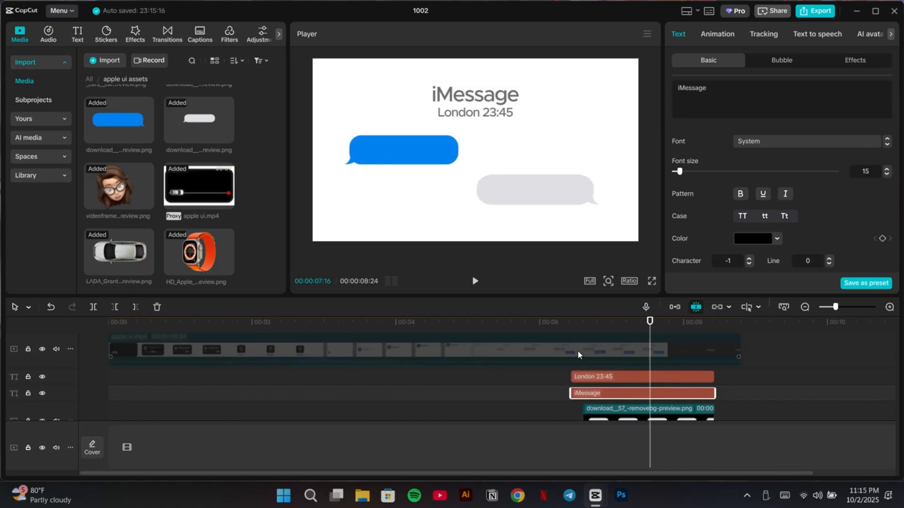
pyautogui.click(578, 353)
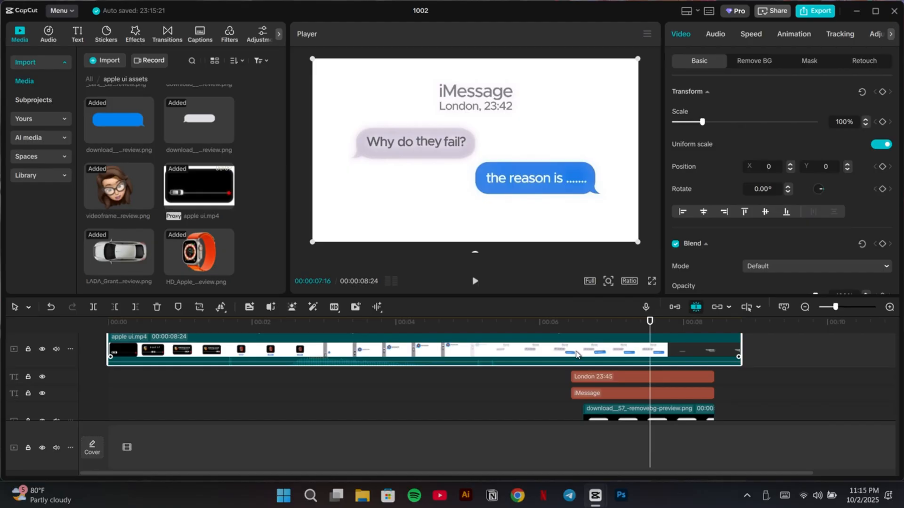
pyautogui.press('v')
pyautogui.scroll(-1, 652, 409)
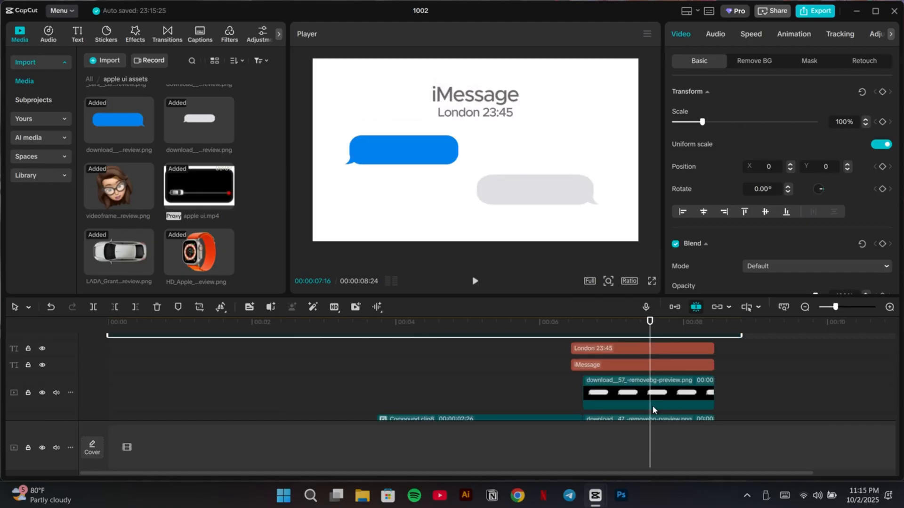
# - Add a default text clip at 00:00:06:18 and place it on a track between the iMessage text and the grey bubble
pyautogui.moveTo(648, 322); pyautogui.dragTo(583, 322)
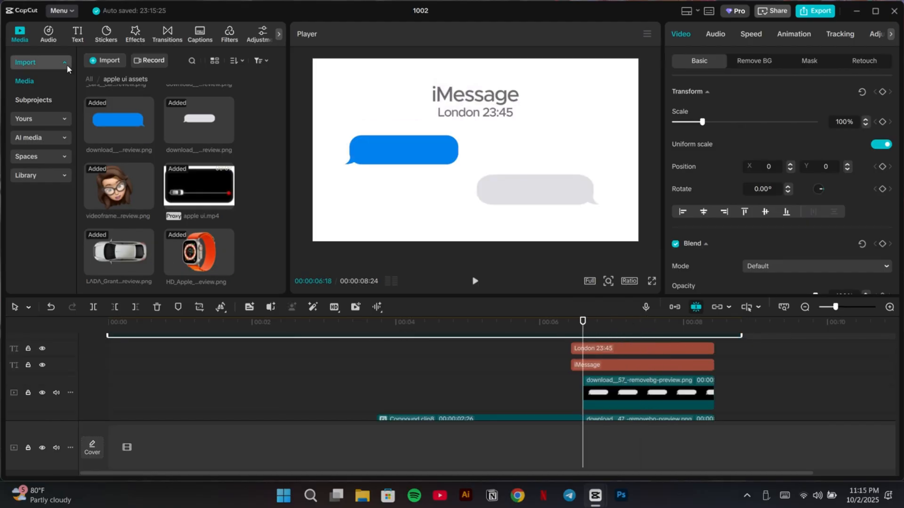
pyautogui.click(78, 37)
pyautogui.click(127, 97)
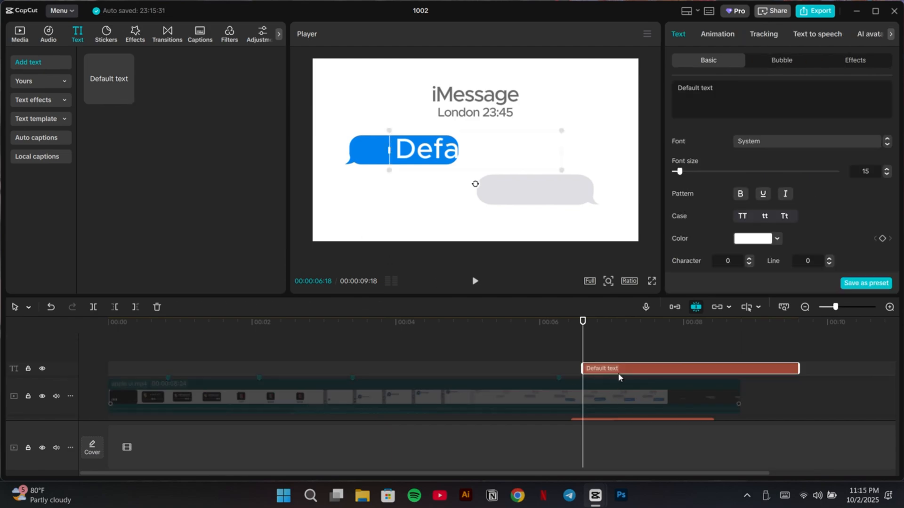
pyautogui.moveTo(612, 370)
pyautogui.mouseDown()
pyautogui.moveTo(612, 462)
pyautogui.moveTo(612, 397)
pyautogui.moveTo(625, 375)
pyautogui.mouseUp()
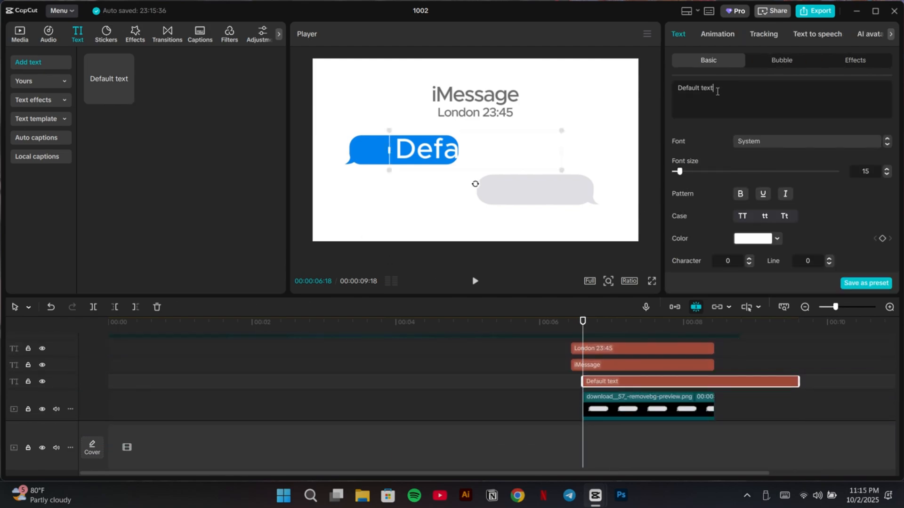
# - Change the new text to "Why do they fail?" and set its character spacing to -1
pyautogui.press('BackSpace')
pyautogui.press('BackSpace')
pyautogui.press('BackSpace')
pyautogui.press('BackSpace')
pyautogui.press('BackSpace')
pyautogui.press('BackSpace')
pyautogui.press('BackSpace')
pyautogui.press('BackSpace')
pyautogui.press('BackSpace')
pyautogui.press('BackSpace')
pyautogui.press('BackSpace')
pyautogui.press('BackSpace')
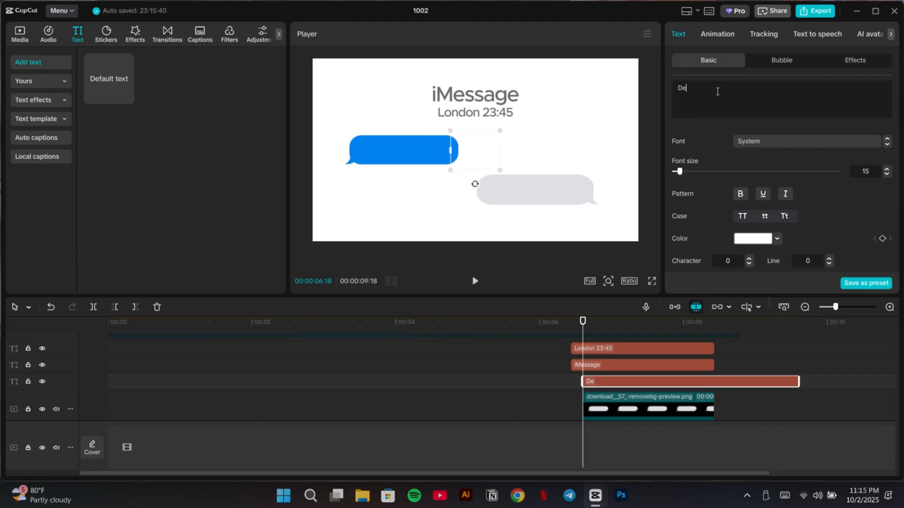
pyautogui.write('Why ')
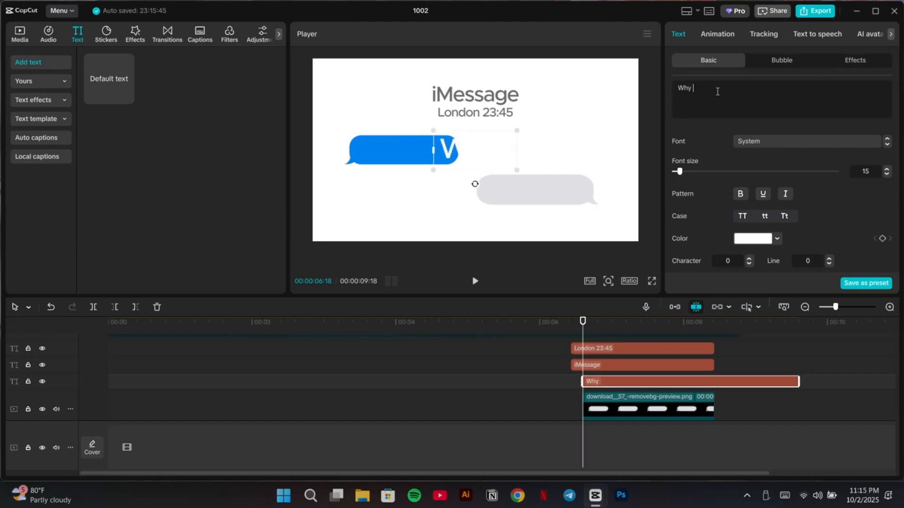
pyautogui.write('do t')
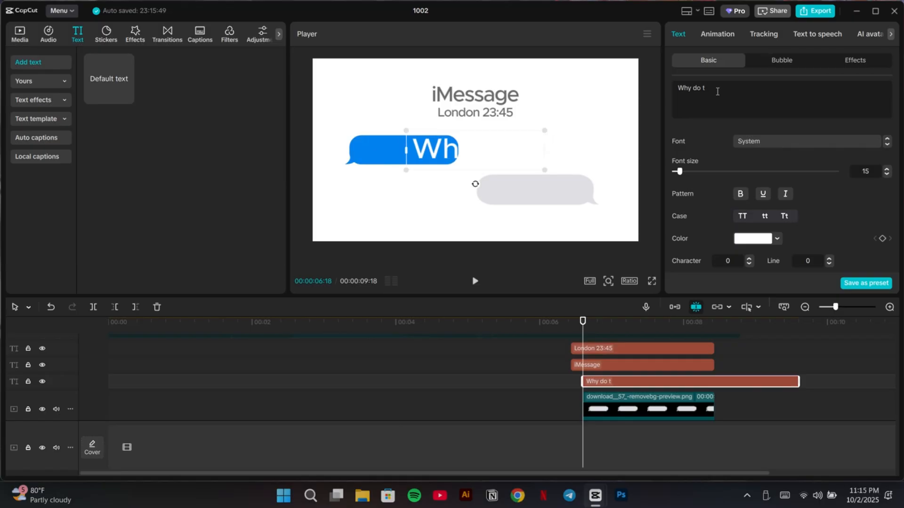
pyautogui.write('hey fail')
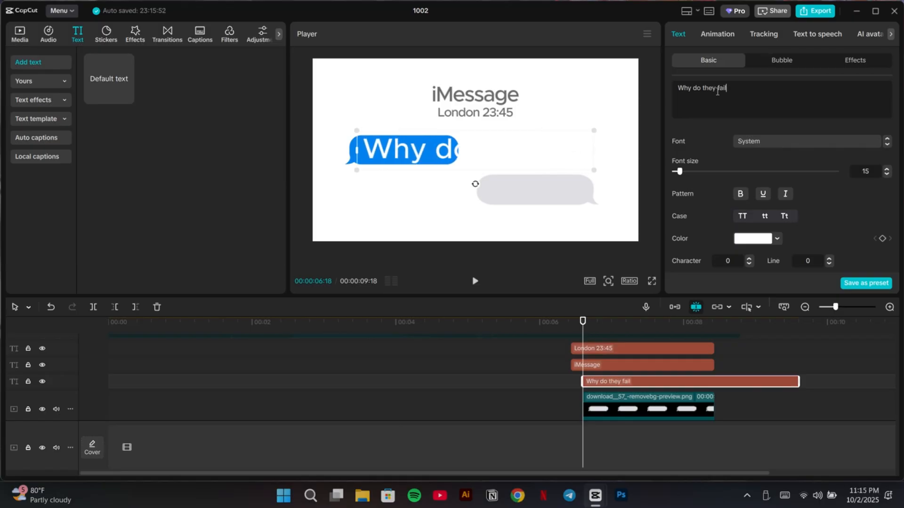
pyautogui.write('?')
pyautogui.click(749, 258)
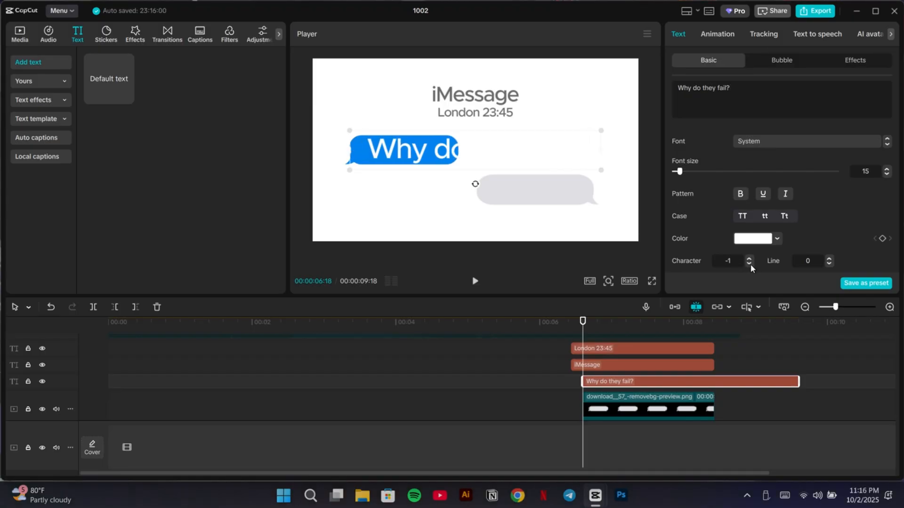
# - Colour the "Why do they fail?" text black (000000), scale it down and position it inside the blue bubble
pyautogui.click(754, 238)
pyautogui.click(778, 384)
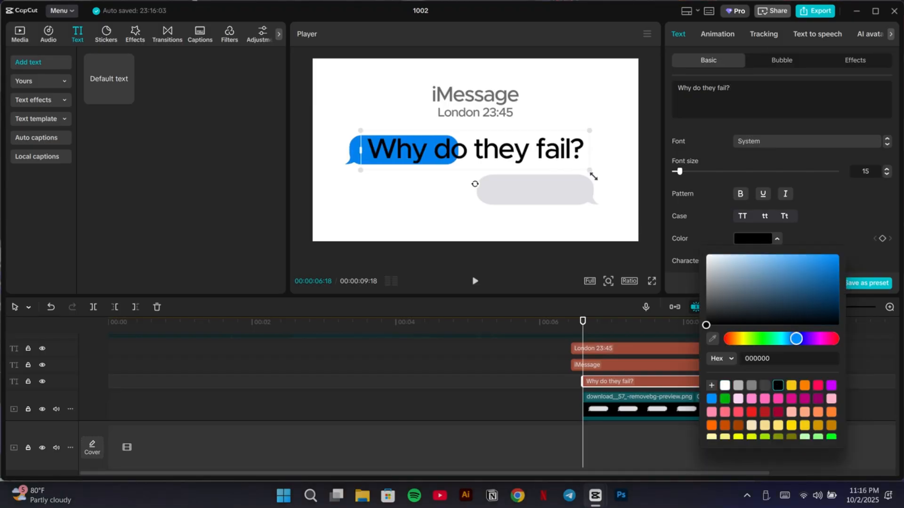
pyautogui.moveTo(594, 175); pyautogui.dragTo(537, 161)
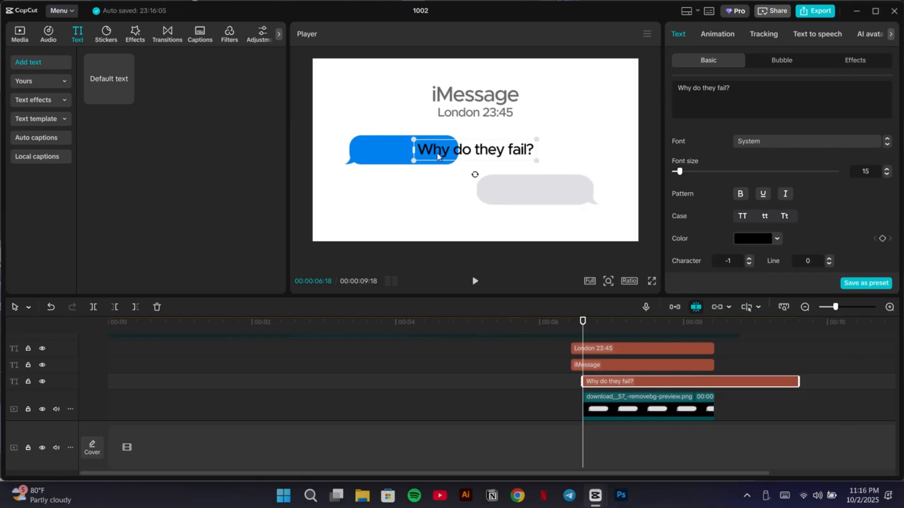
pyautogui.moveTo(438, 155)
pyautogui.mouseDown()
pyautogui.moveTo(426, 159)
pyautogui.moveTo(461, 161)
pyautogui.moveTo(425, 156)
pyautogui.mouseUp()
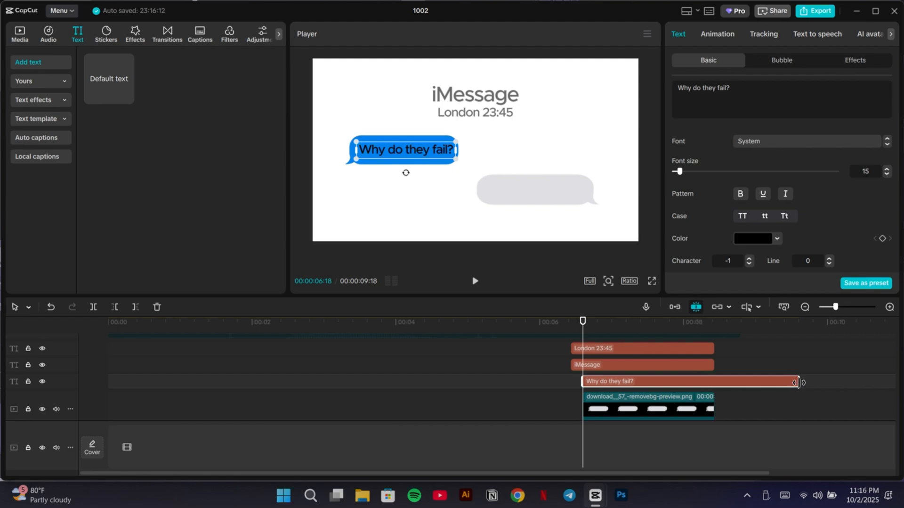
# - Trim the message text's end to match the other iMessage clips and place a duplicate of it in the grey bubble
pyautogui.moveTo(796, 382); pyautogui.dragTo(715, 381)
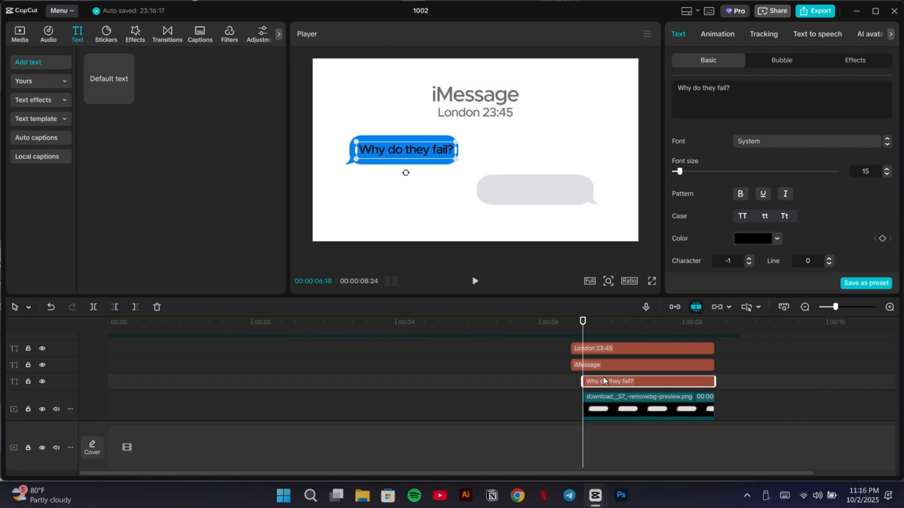
pyautogui.hotkey('ctrl', 'v')
pyautogui.click(607, 398)
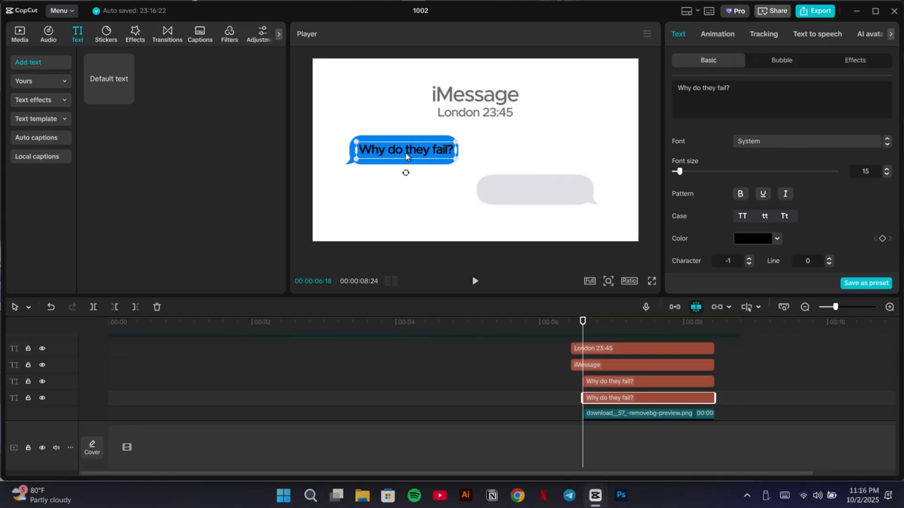
pyautogui.moveTo(399, 150); pyautogui.dragTo(525, 190)
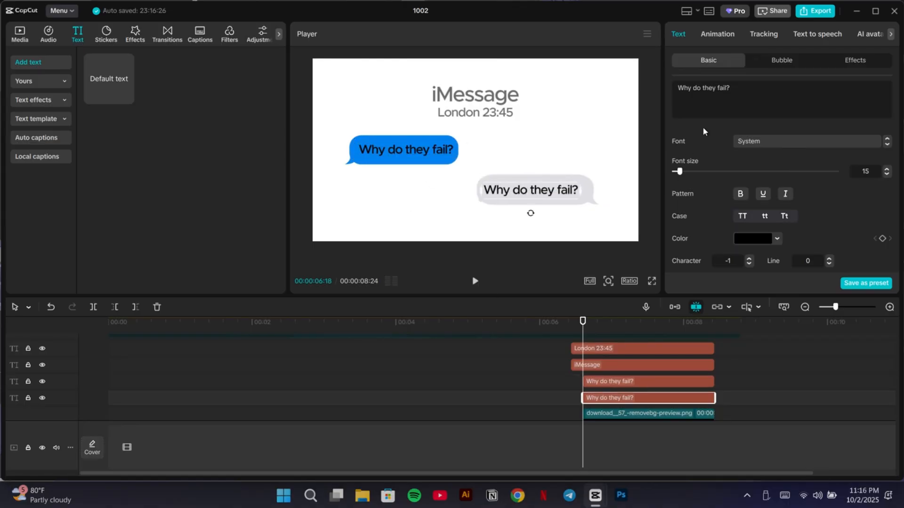
# - Change the duplicated text in the grey bubble to "the reason is ........"
pyautogui.press('BackSpace')
pyautogui.press('BackSpace')
pyautogui.press('BackSpace')
pyautogui.press('BackSpace')
pyautogui.press('BackSpace')
pyautogui.press('BackSpace')
pyautogui.press('BackSpace')
pyautogui.press('BackSpace')
pyautogui.press('BackSpace')
pyautogui.press('BackSpace')
pyautogui.press('BackSpace')
pyautogui.press('BackSpace')
pyautogui.press('BackSpace')
pyautogui.press('BackSpace')
pyautogui.press('BackSpace')
pyautogui.press('BackSpace')
pyautogui.press('BackSpace')
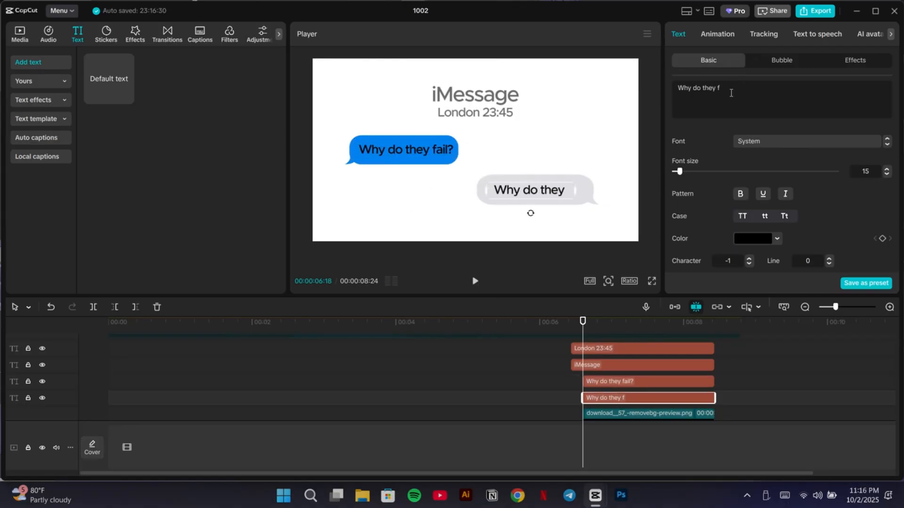
pyautogui.write('the reas')
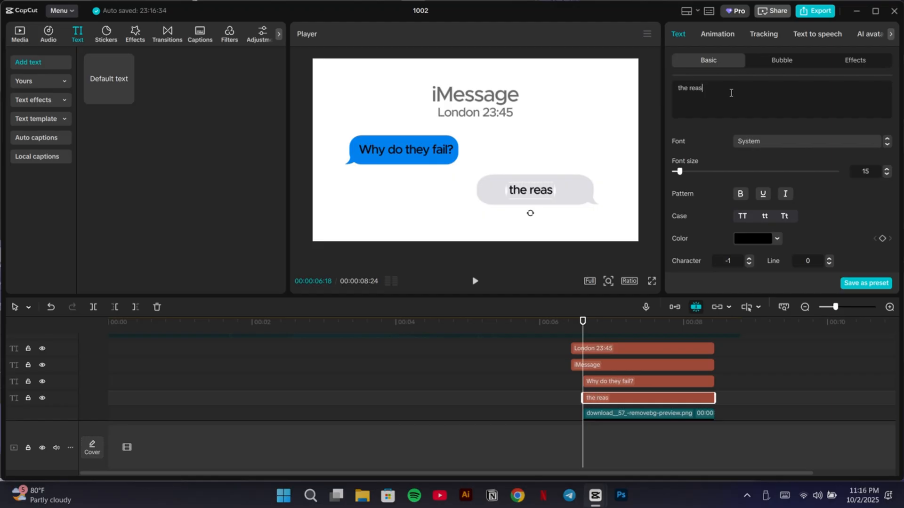
pyautogui.write('on is .')
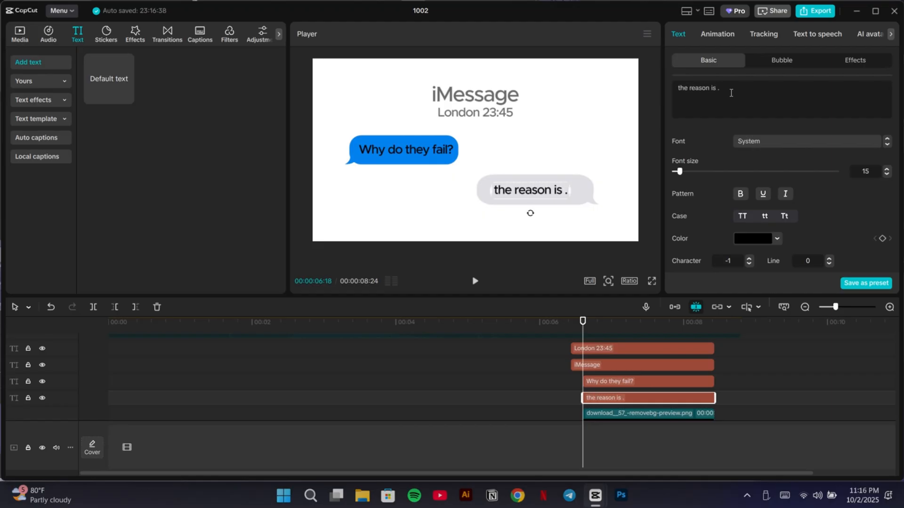
pyautogui.write('.......')
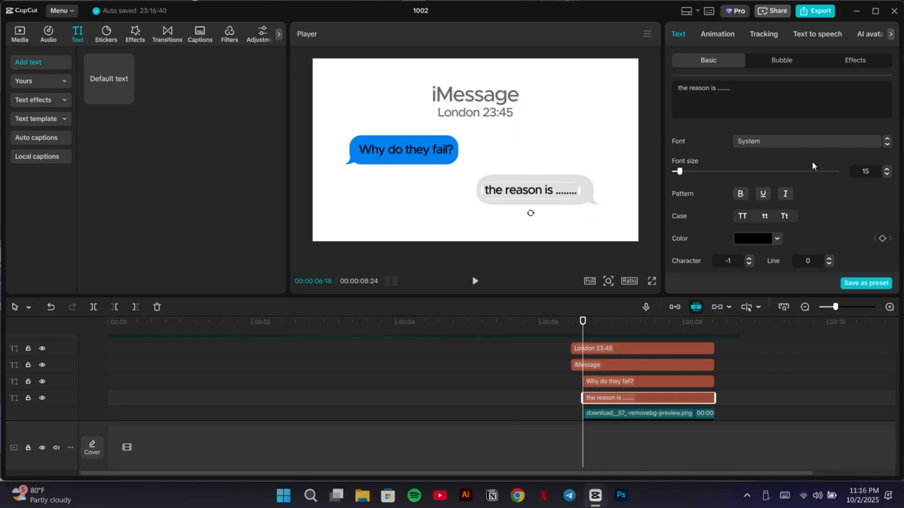
# - Set the opacity of the reply text to 68% and of the "Why do they fail?" text to 67%, nudging the latter slightly left
pyautogui.scroll(-10, 789, 216)
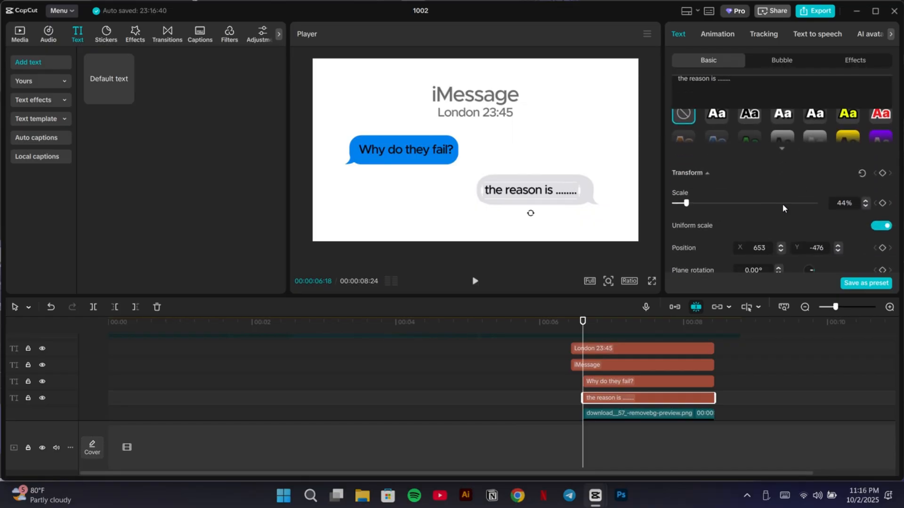
pyautogui.click(769, 201)
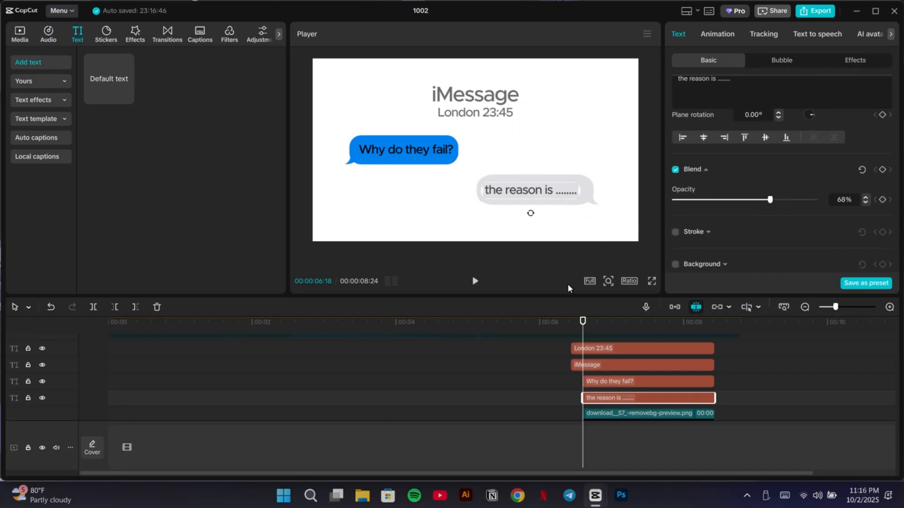
pyautogui.click(610, 381)
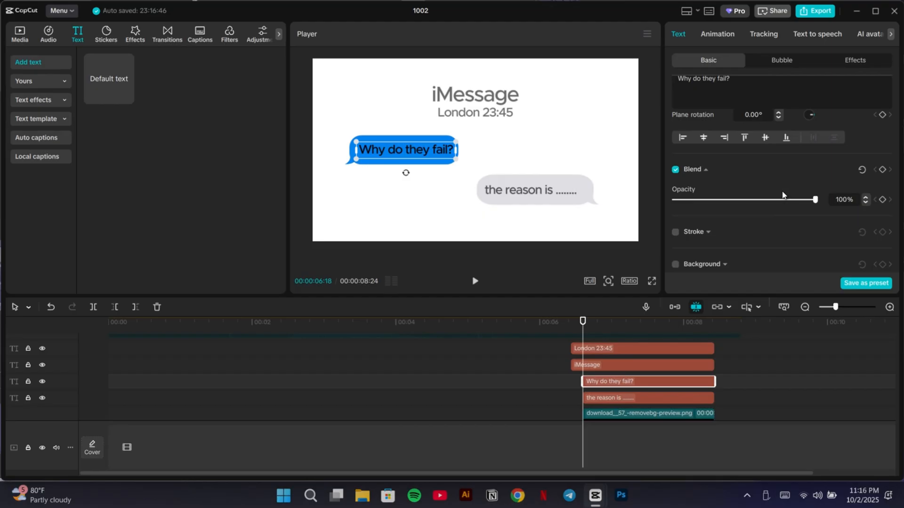
pyautogui.click(768, 202)
pyautogui.moveTo(771, 206); pyautogui.dragTo(762, 200)
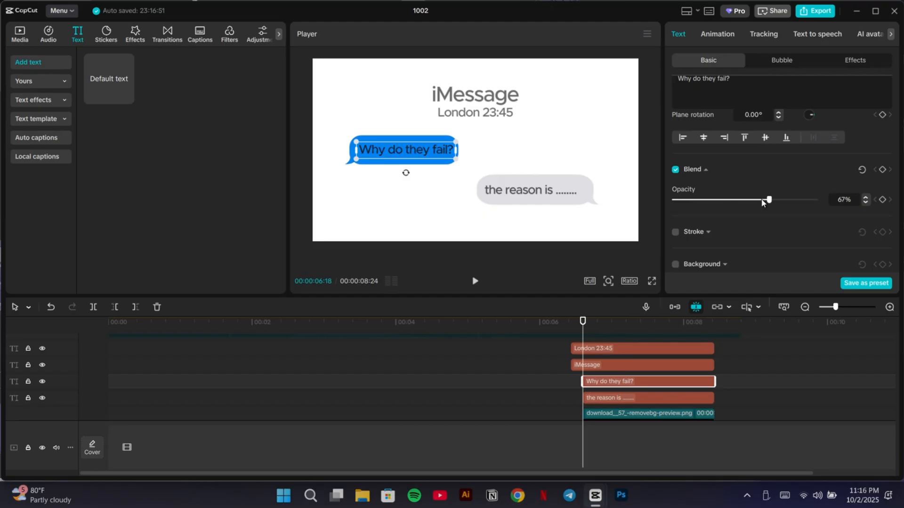
pyautogui.moveTo(379, 152); pyautogui.dragTo(374, 152)
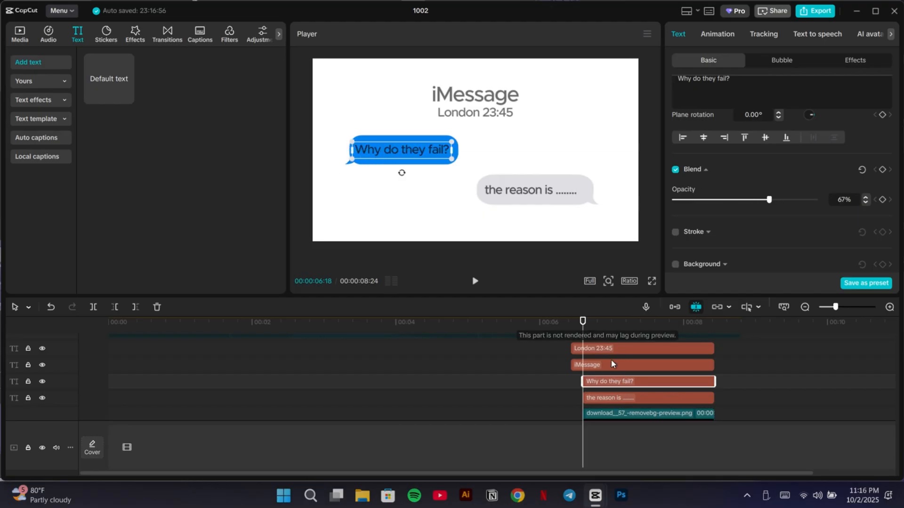
# - Try the Ease In Right and Rolling Over entrance animations on the "Why do they fail?" text
pyautogui.scroll(-1, 618, 385)
pyautogui.scroll(-2, 618, 385)
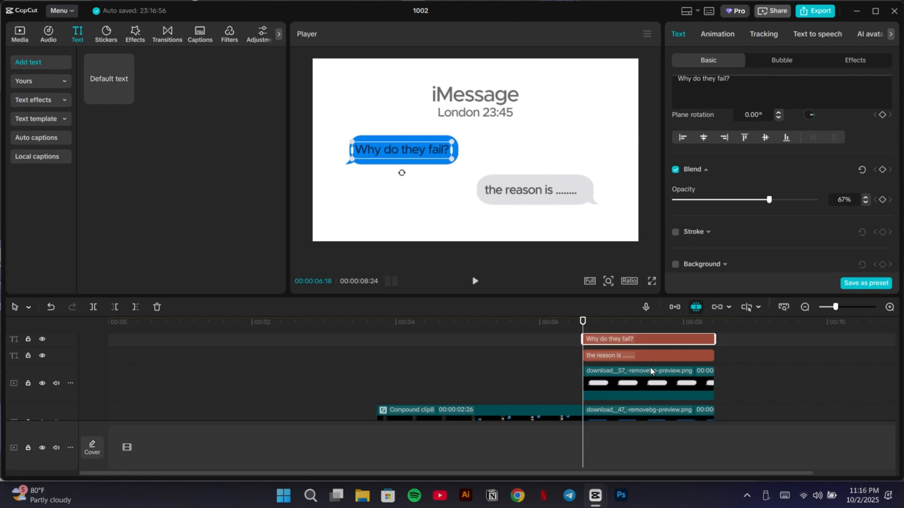
pyautogui.scroll(1, 650, 362)
pyautogui.click(716, 33)
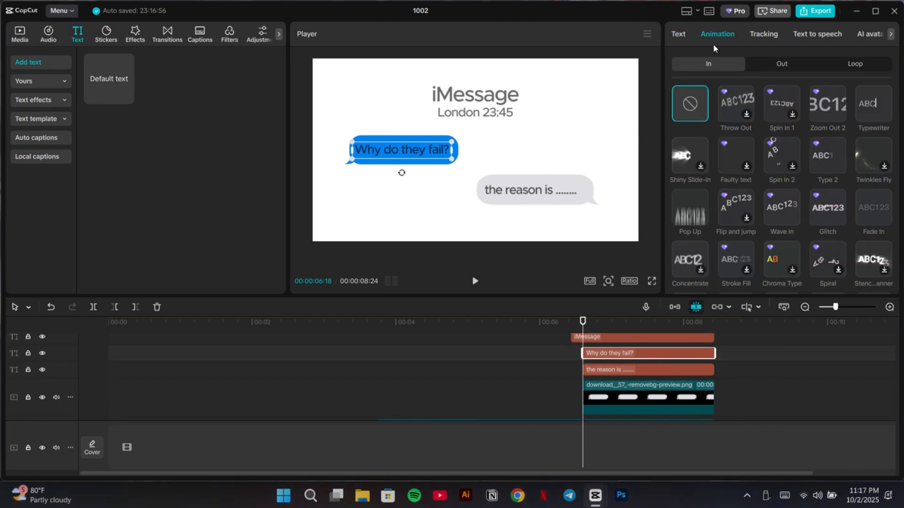
pyautogui.scroll(-3, 784, 219)
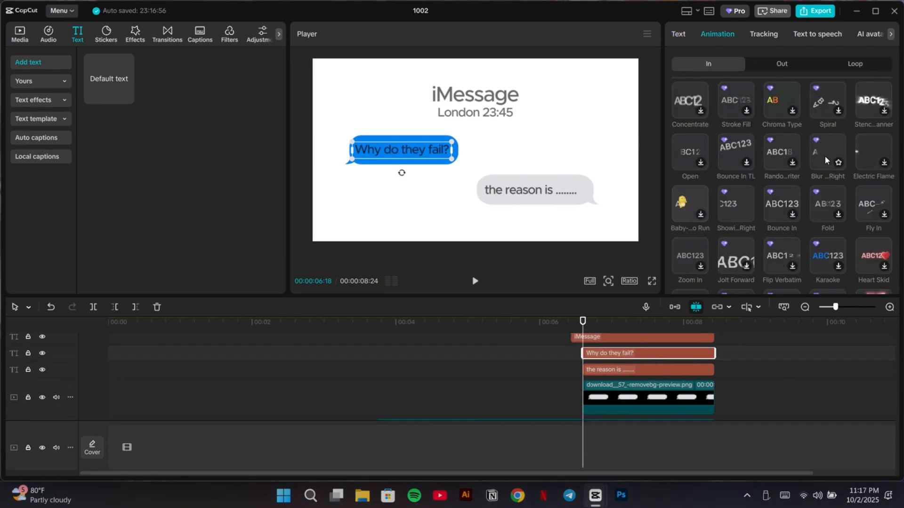
pyautogui.scroll(-3, 796, 222)
pyautogui.click(819, 251)
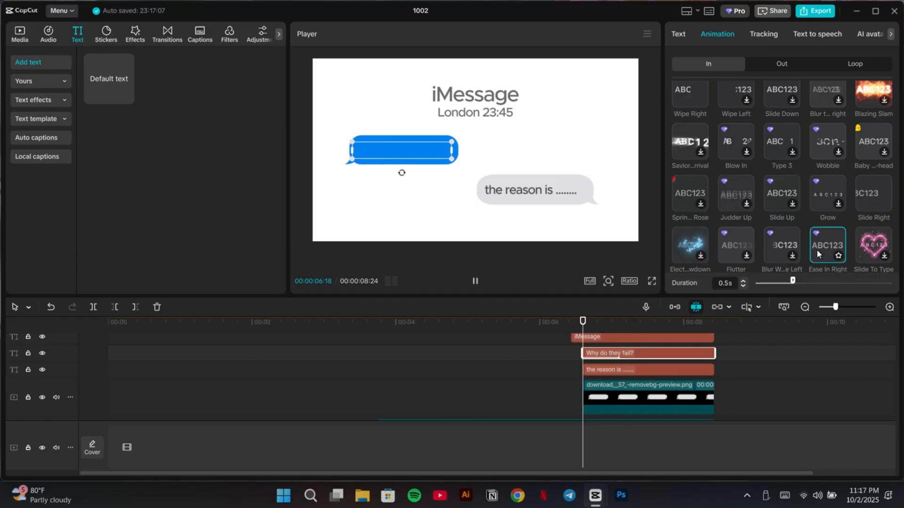
pyautogui.scroll(-5, 777, 222)
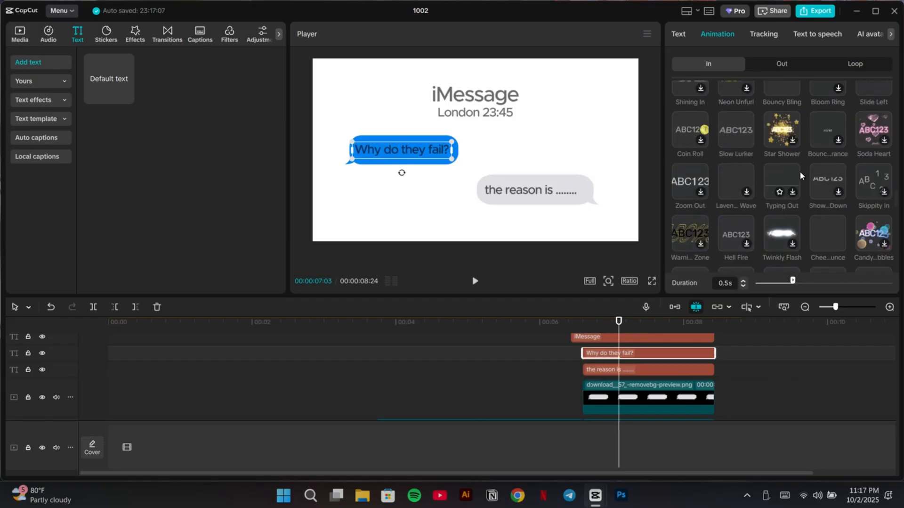
pyautogui.scroll(3, 770, 179)
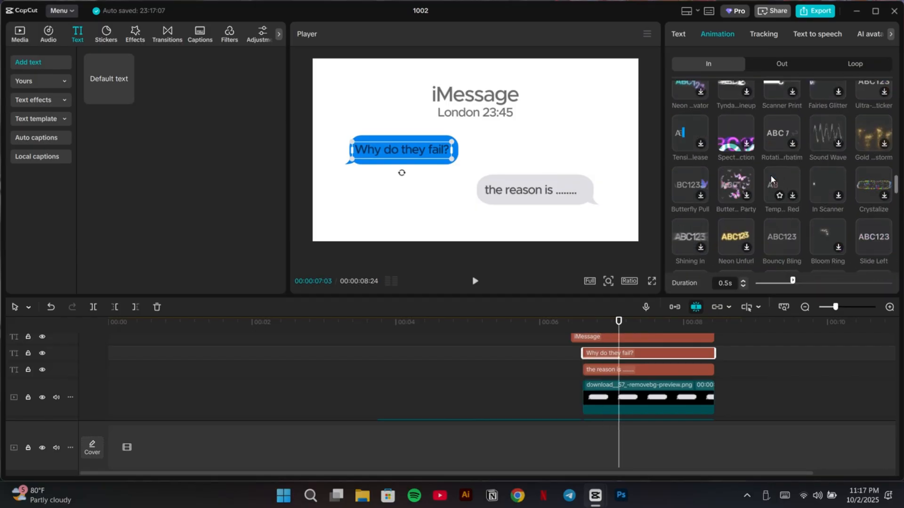
pyautogui.scroll(-10, 772, 175)
pyautogui.scroll(1, 774, 175)
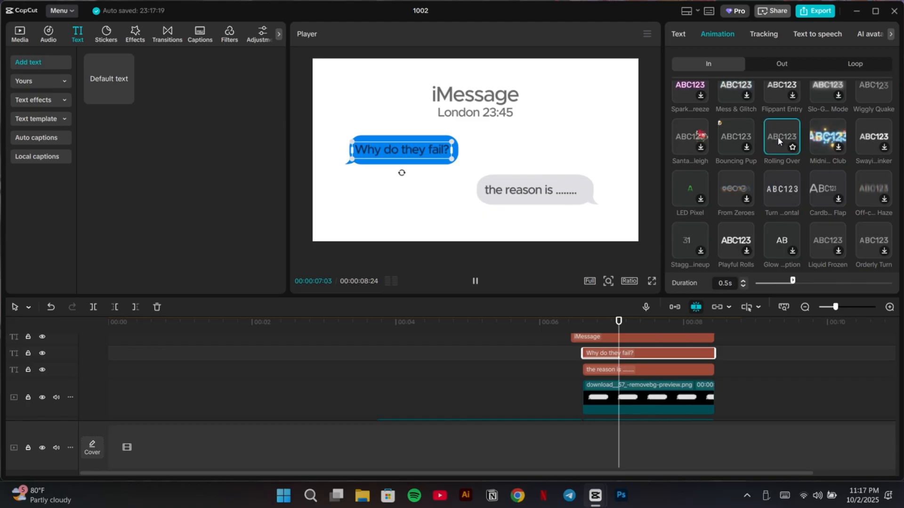
# - Apply the "Set to... Right" entrance animation with a 0.5 s duration to the "Why do they fail?" text
pyautogui.scroll(-2, 774, 155)
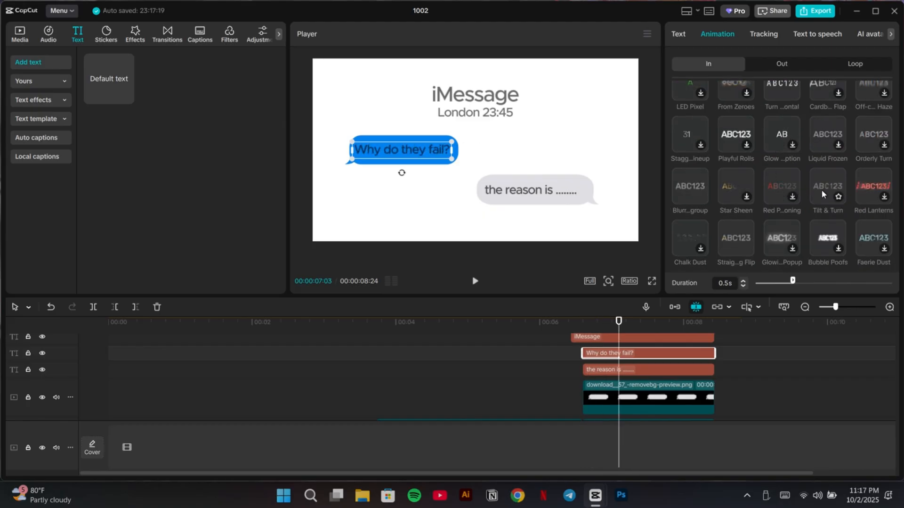
pyautogui.scroll(-5, 767, 223)
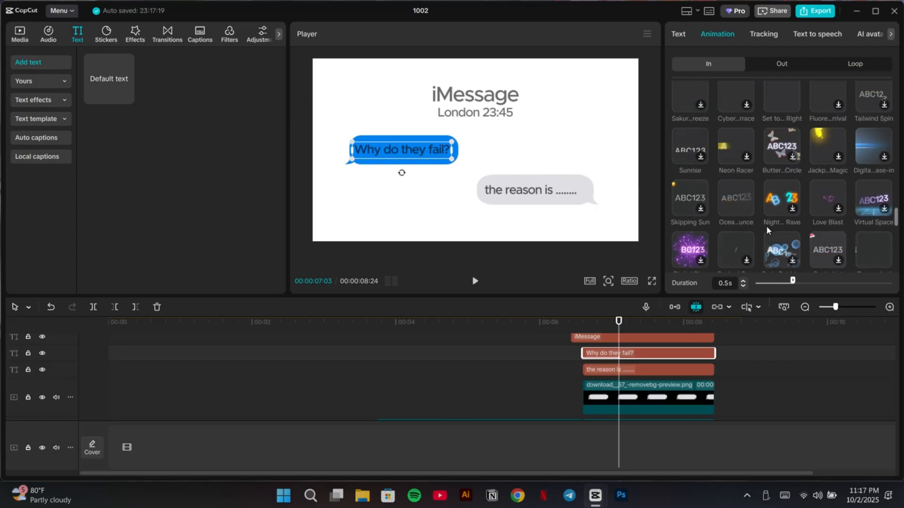
pyautogui.scroll(1, 772, 188)
pyautogui.click(778, 148)
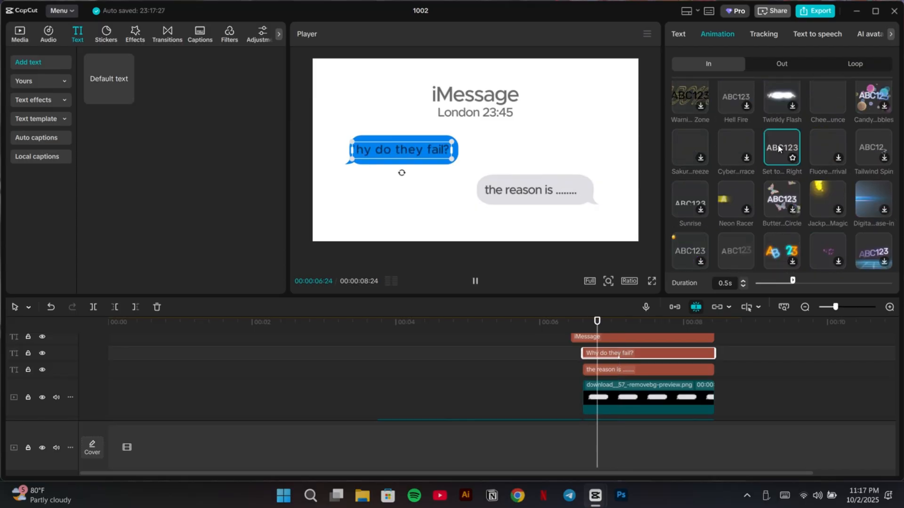
# - Apply the "Chee...unce" entrance animation to the "the reason is ........" text
pyautogui.click(652, 368)
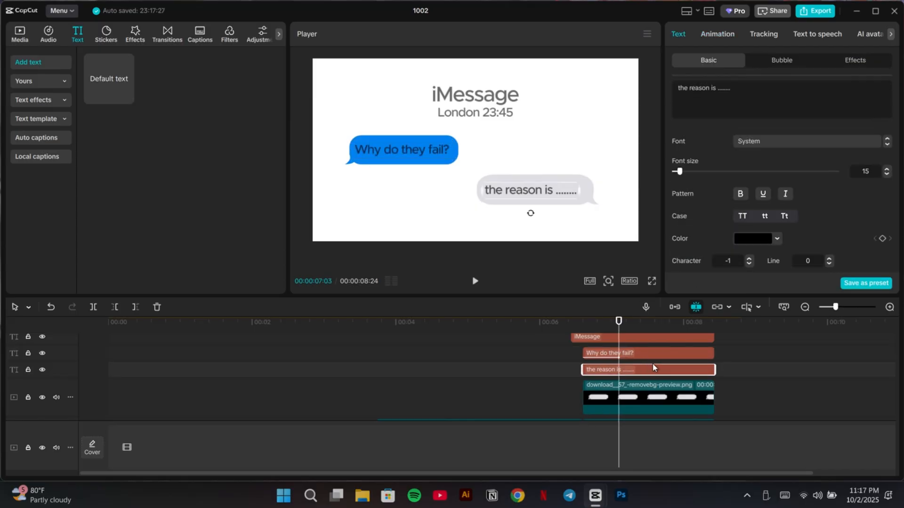
pyautogui.click(716, 35)
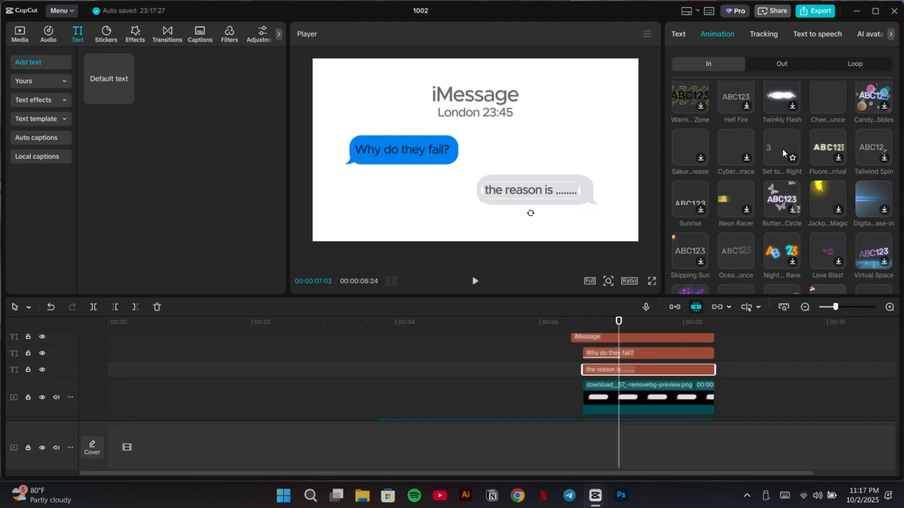
pyautogui.scroll(1, 800, 148)
pyautogui.click(825, 150)
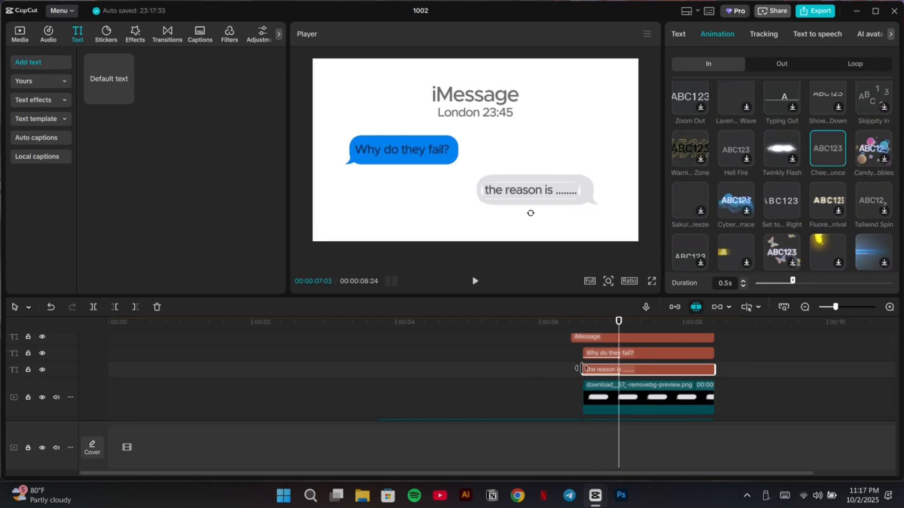
# - Trim the starts of the reply text and grey bubble clips to 00:00:07:03, and play the iMessage scene from 00:00:06:16
pyautogui.moveTo(584, 367); pyautogui.dragTo(619, 368)
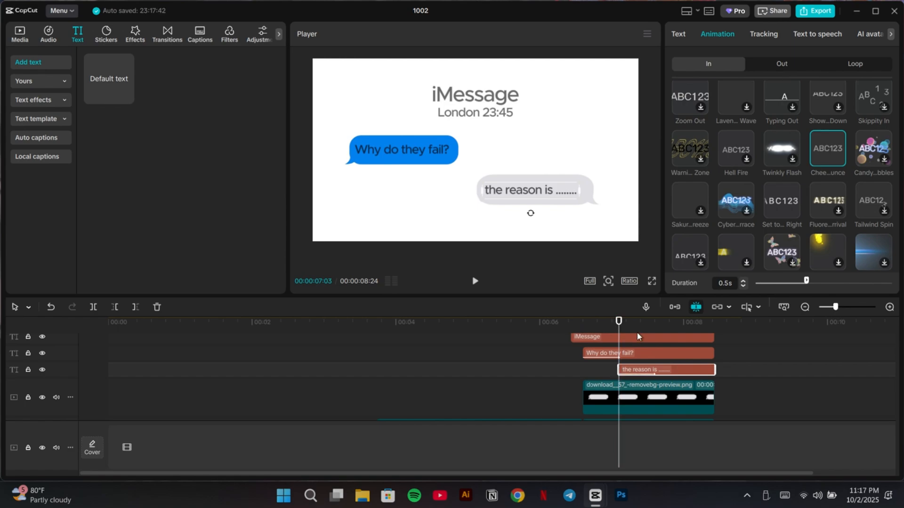
pyautogui.click(592, 401)
pyautogui.moveTo(583, 399); pyautogui.dragTo(618, 399)
pyautogui.click(579, 323)
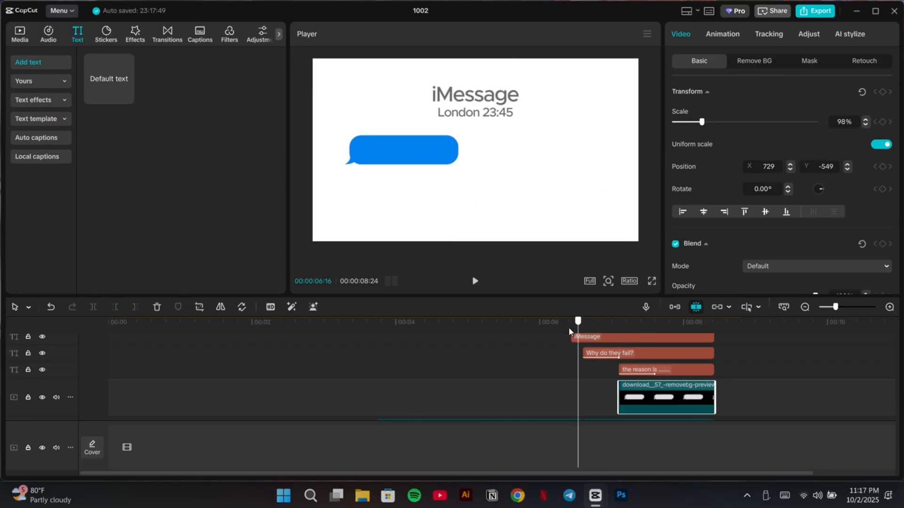
pyautogui.press('space')
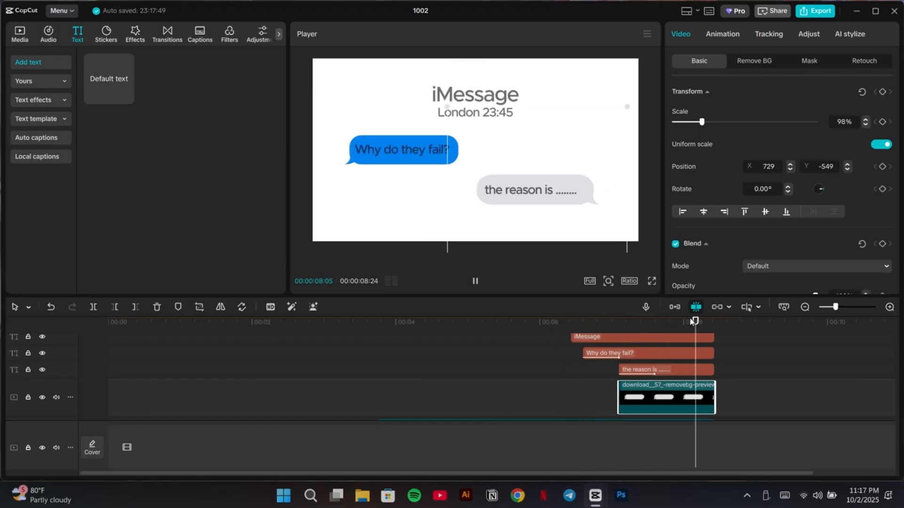
# - Enable motion blur with a blur of 100 on the Porsche compound clip at the start of the timeline
pyautogui.moveTo(717, 346); pyautogui.dragTo(107, 325)
pyautogui.scroll(-5, 211, 372)
pyautogui.scroll(2, 211, 374)
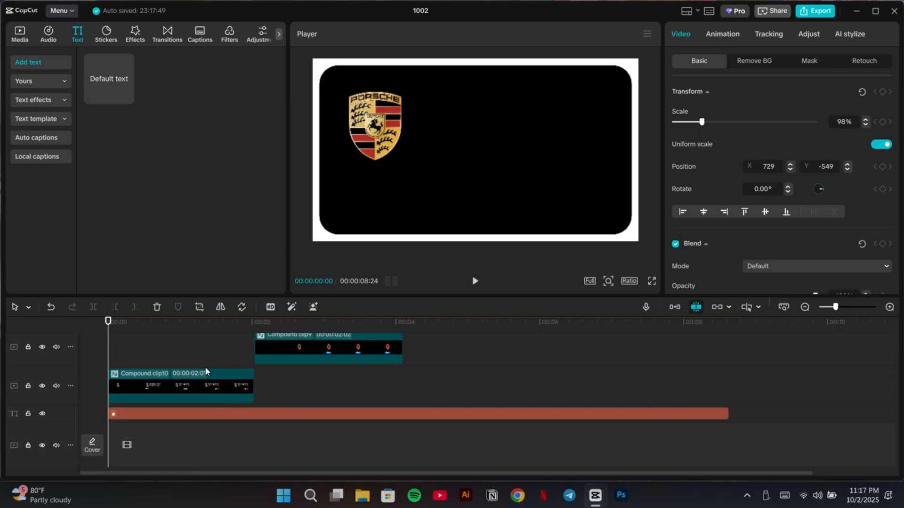
pyautogui.click(208, 372)
pyautogui.scroll(-10, 706, 230)
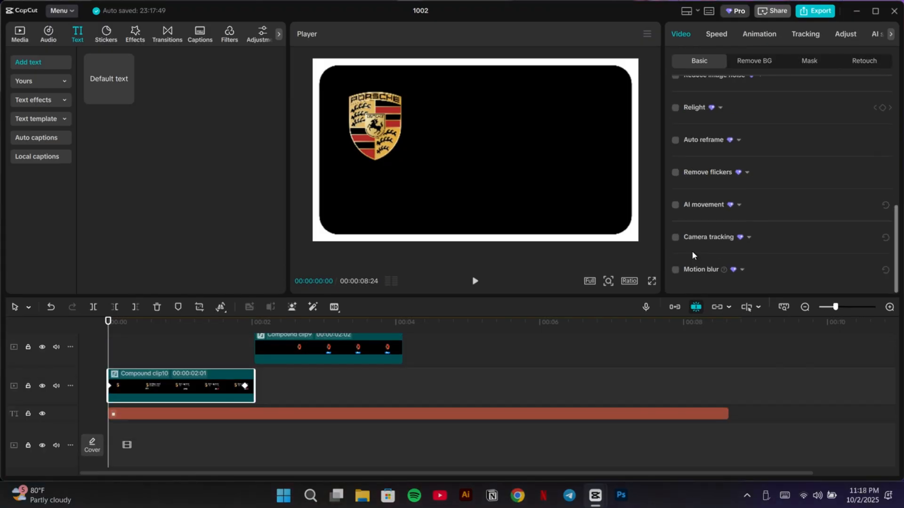
pyautogui.click(675, 267)
pyautogui.scroll(-3, 753, 245)
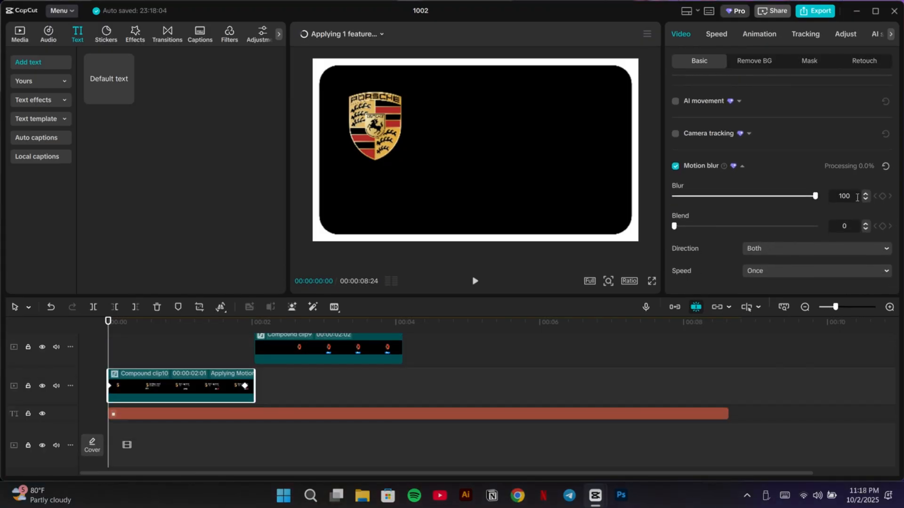
pyautogui.press('Return')
# - Enable motion blur with a blur of 10 on the watch compound clip starting at the two-second mark
pyautogui.click(371, 349)
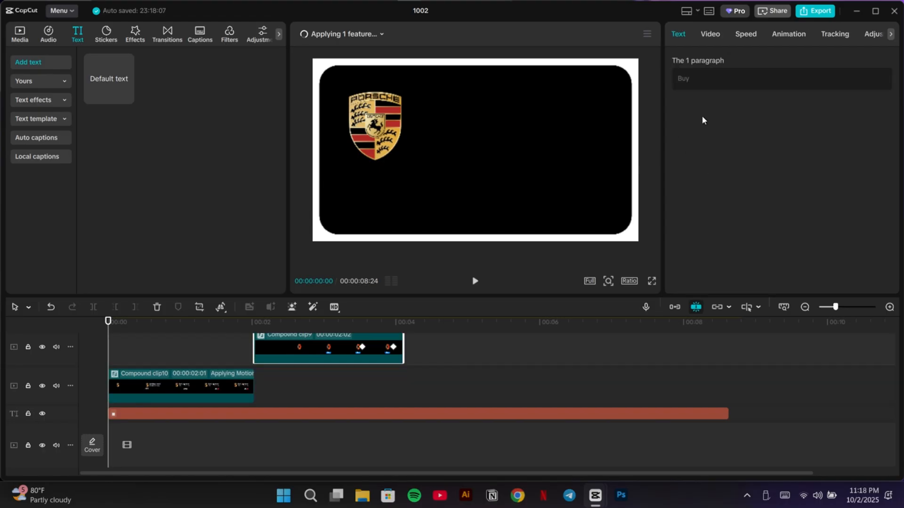
pyautogui.click(704, 36)
pyautogui.scroll(-10, 767, 252)
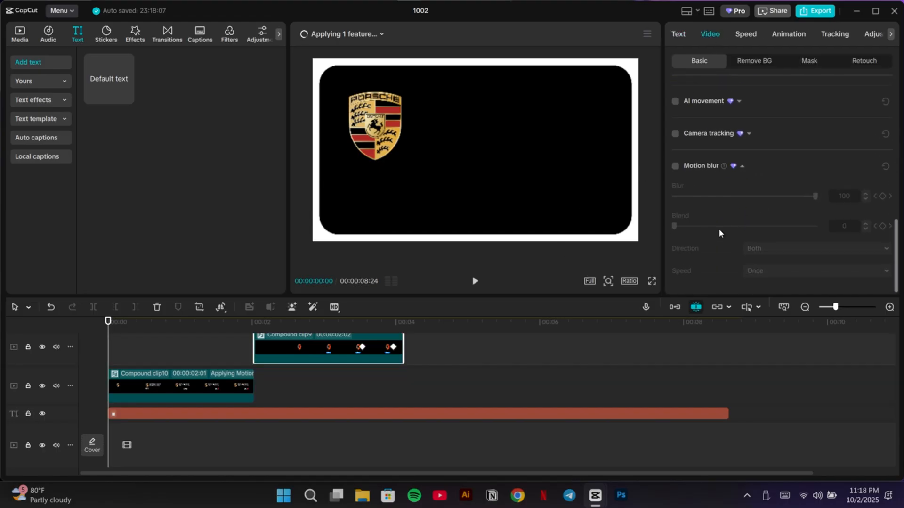
pyautogui.click(676, 164)
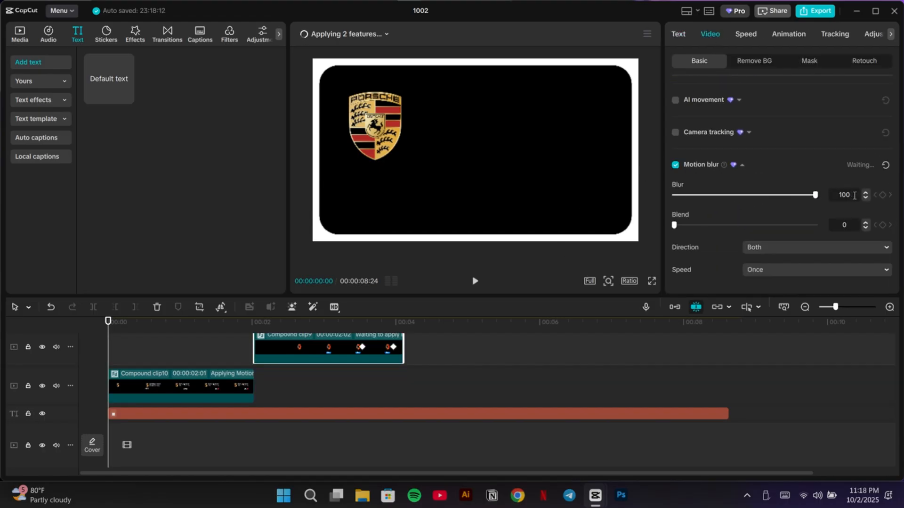
# - Enable motion blur with a blur of 10 on the compound clip that precedes the blue bubble clip
pyautogui.scroll(3, 427, 374)
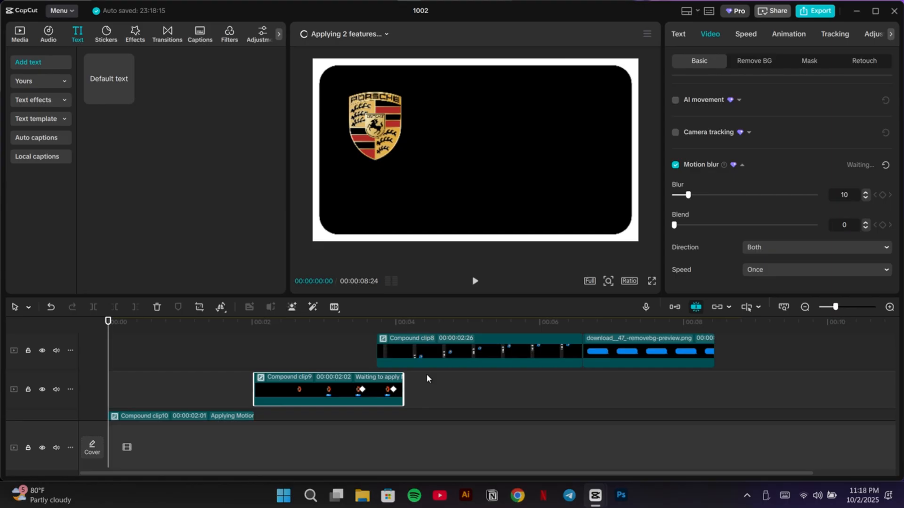
pyautogui.click(434, 345)
pyautogui.click(676, 165)
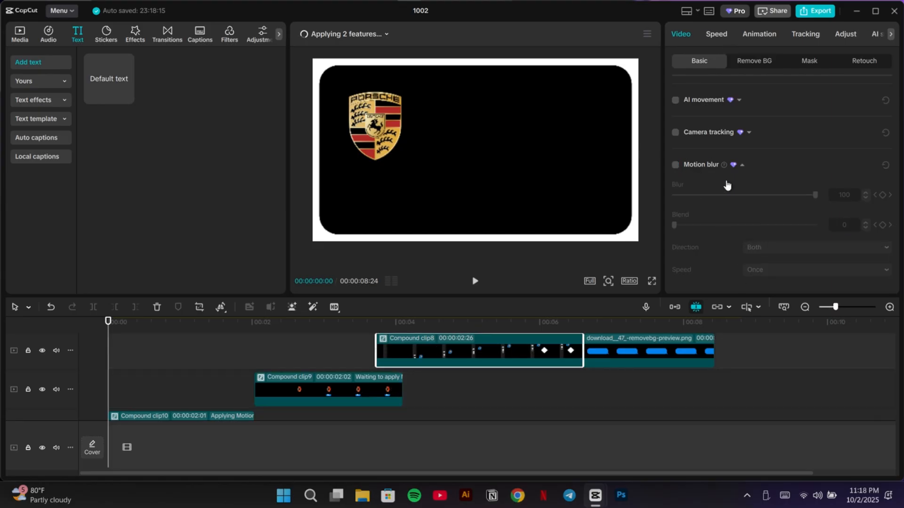
pyautogui.press('Return')
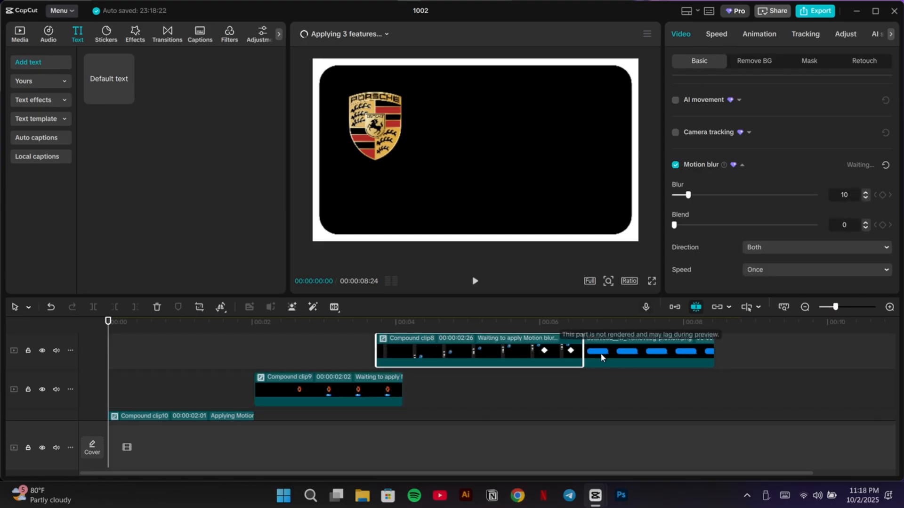
# - Look over the timeline tracks and check the motion blur processing status of the compound clips
pyautogui.scroll(5, 584, 368)
pyautogui.scroll(2, 581, 369)
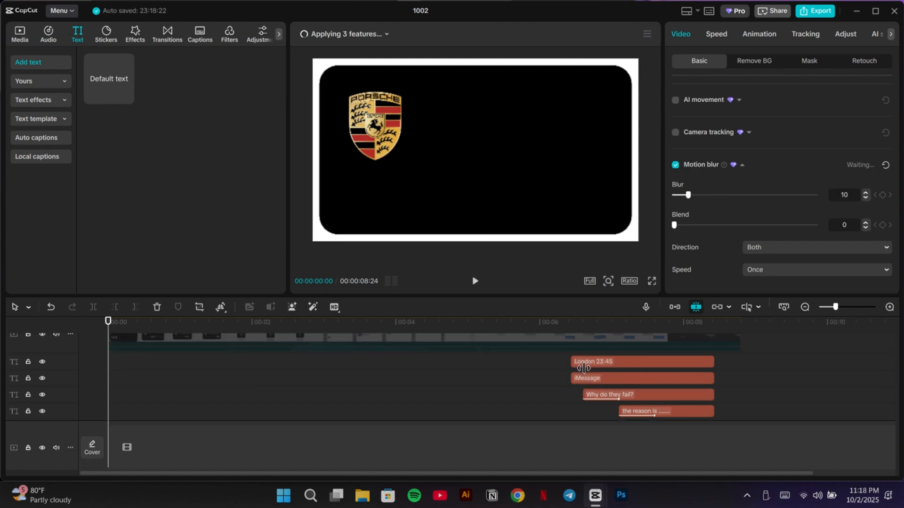
pyautogui.scroll(-5, 578, 363)
pyautogui.scroll(-2, 574, 361)
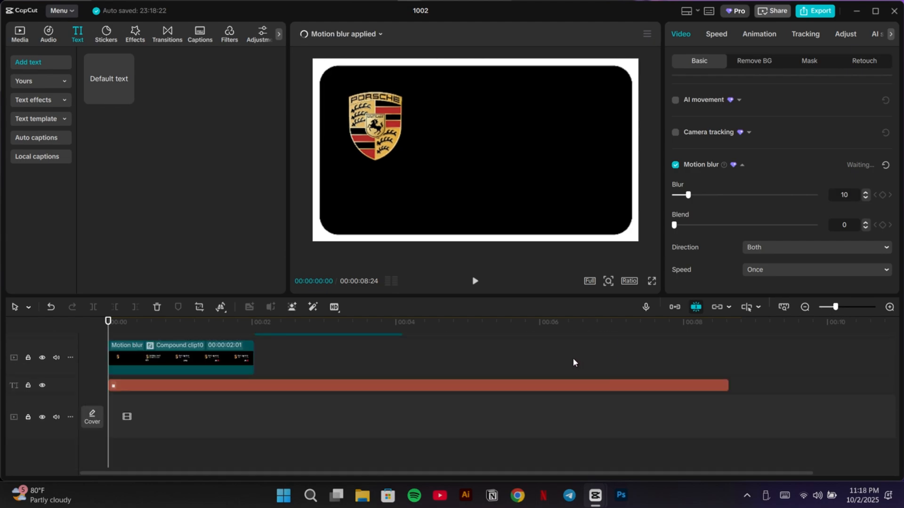
pyautogui.click(371, 33)
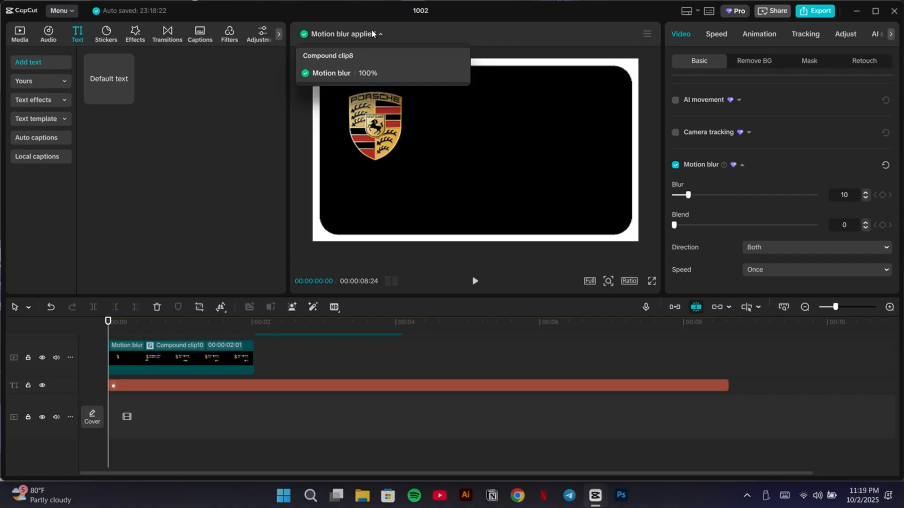
pyautogui.click(381, 33)
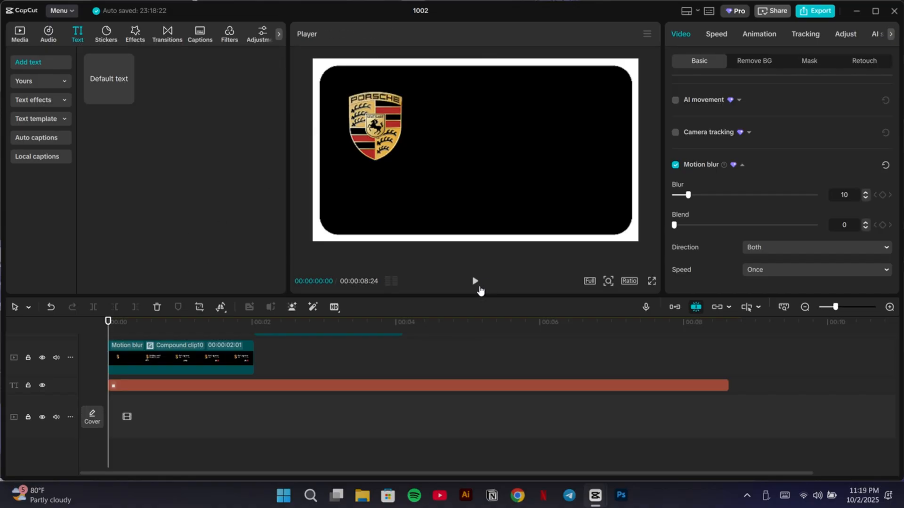
# - Play the full animation from the start to review the motion blur, and stop it at 00:00:08:02
pyautogui.click(476, 283)
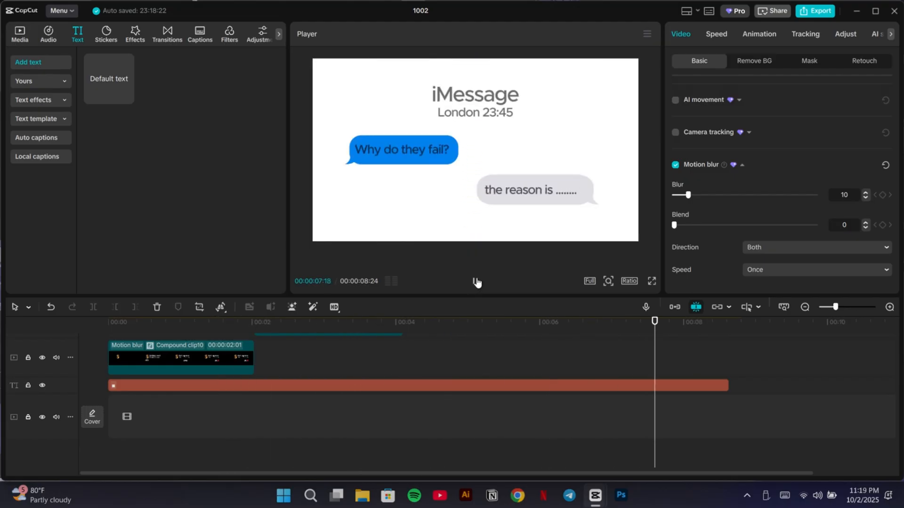
pyautogui.click(476, 281)
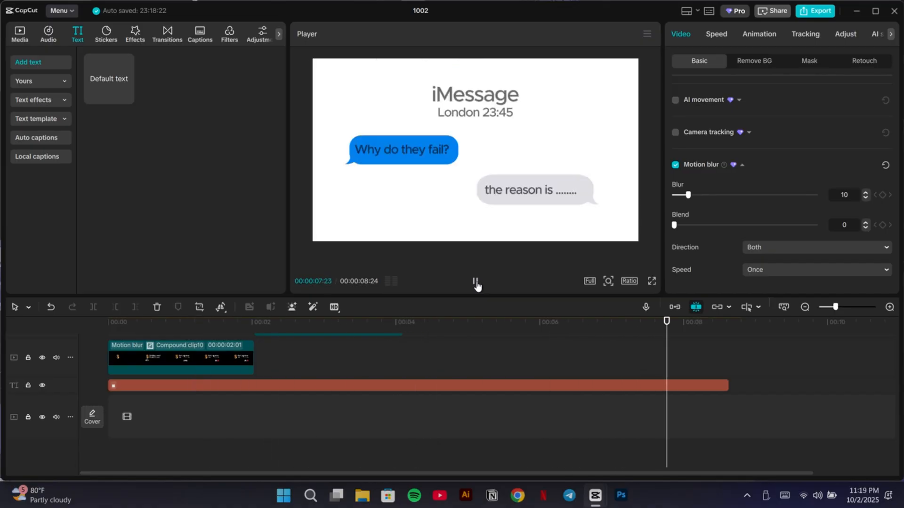
pyautogui.click(477, 285)
# - Reduce the track height of the three tracks that hold the motion-blurred compound clips
pyautogui.scroll(10, 593, 357)
pyautogui.scroll(-1, 443, 353)
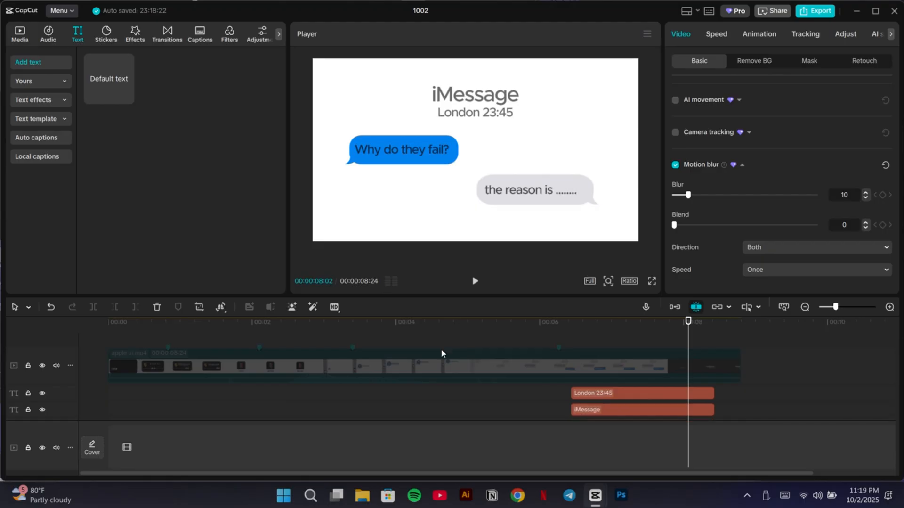
pyautogui.scroll(-3, 438, 352)
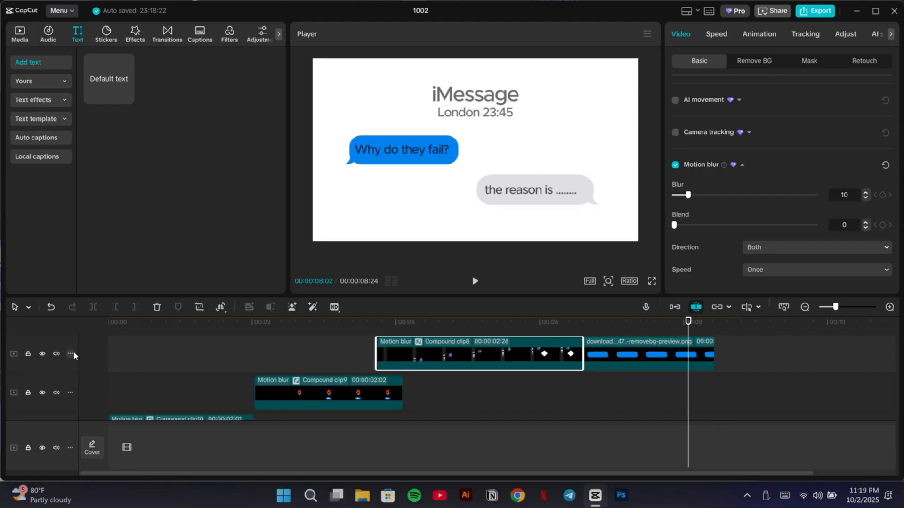
pyautogui.click(73, 353)
pyautogui.moveTo(100, 365)
pyautogui.click(182, 363)
pyautogui.scroll(-1, 120, 397)
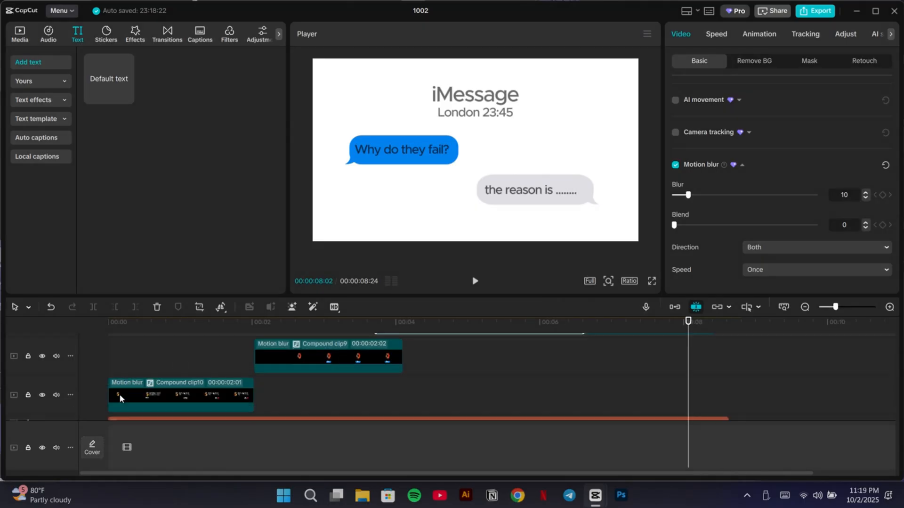
pyautogui.click(71, 356)
pyautogui.click(185, 367)
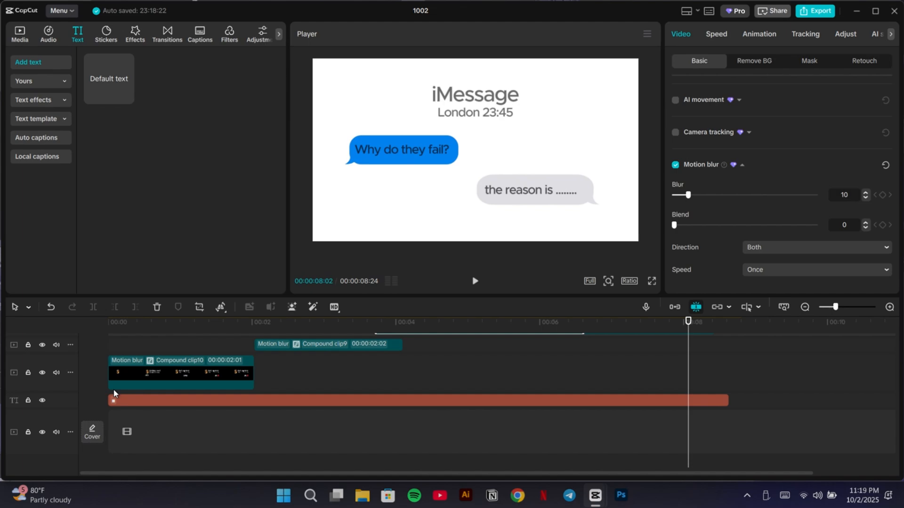
pyautogui.click(70, 372)
pyautogui.moveTo(101, 387)
pyautogui.click(179, 385)
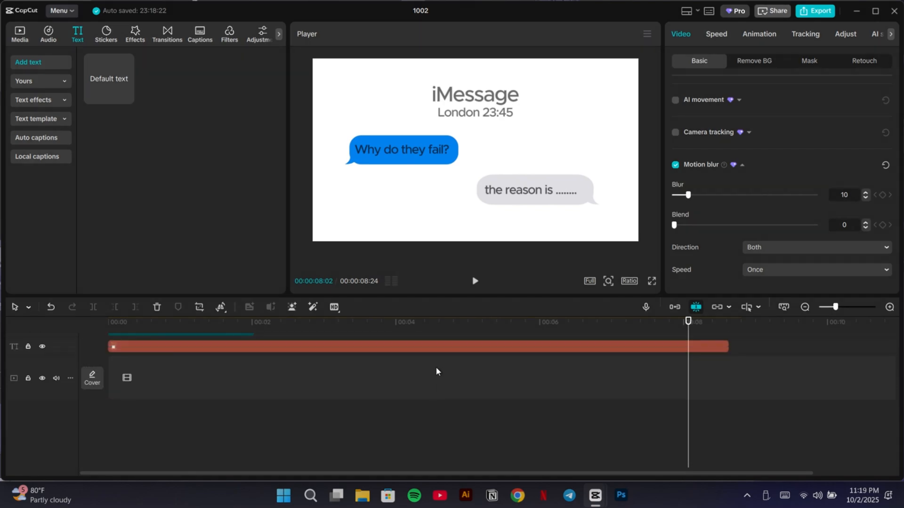
# - Resize the workspace to make the timeline area taller and the clip settings area wider
pyautogui.scroll(3, 441, 372)
pyautogui.moveTo(688, 410); pyautogui.dragTo(646, 409)
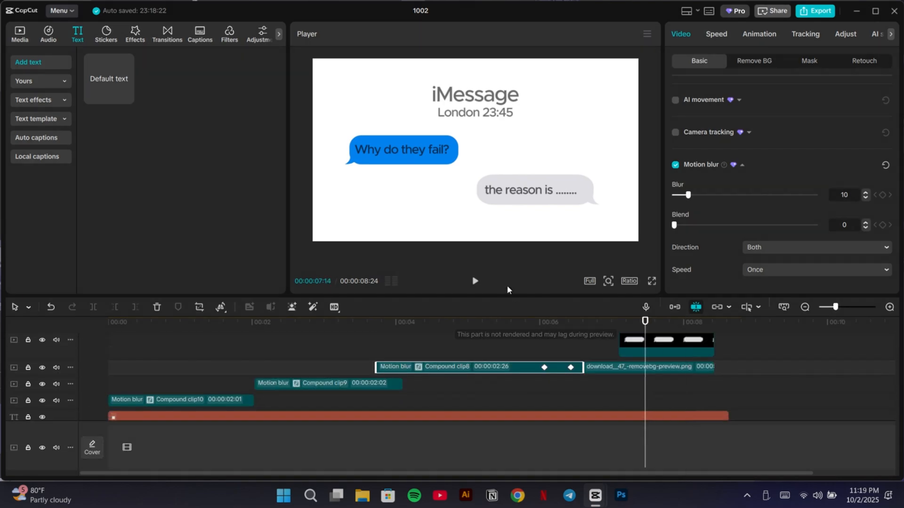
pyautogui.moveTo(503, 296); pyautogui.dragTo(499, 232)
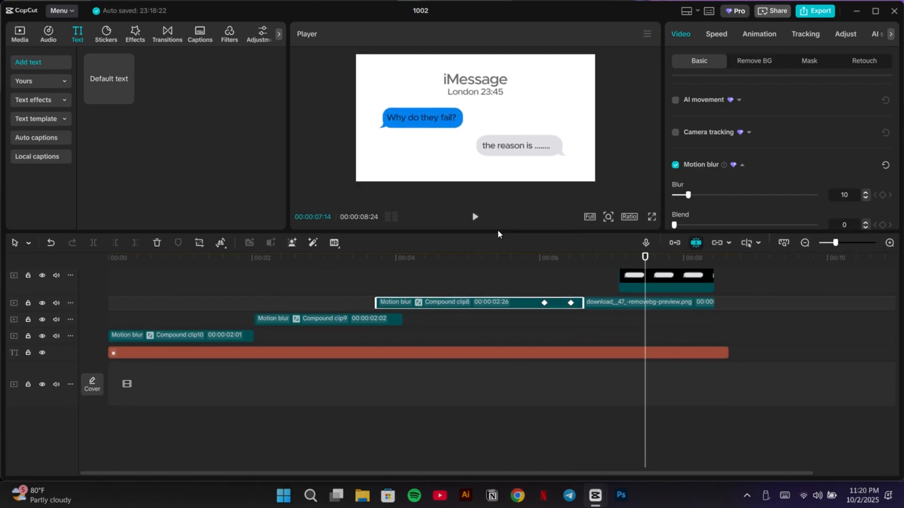
pyautogui.moveTo(663, 144); pyautogui.dragTo(602, 142)
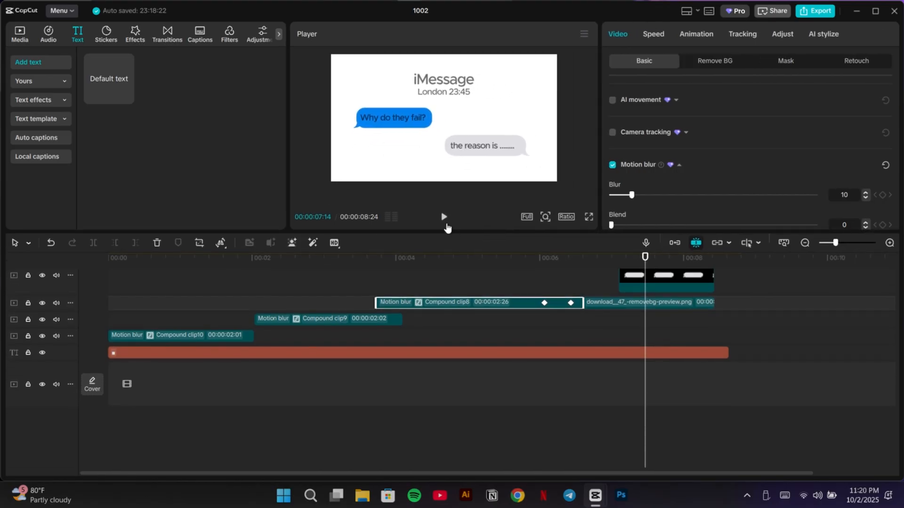
pyautogui.moveTo(447, 228); pyautogui.dragTo(452, 263)
# - Return the playhead to the start and replay the animation through the iMessage scene, stopping at 00:00:07:28
pyautogui.moveTo(643, 367); pyautogui.dragTo(85, 335)
pyautogui.click(444, 250)
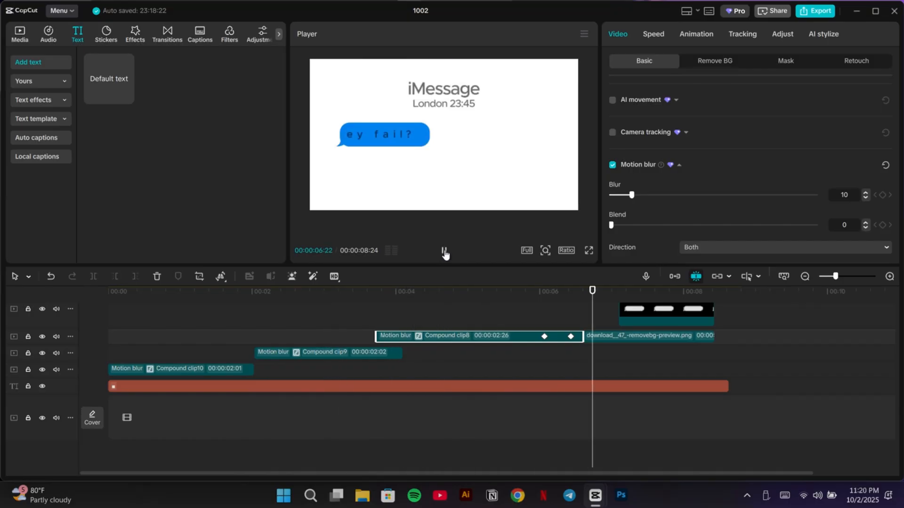
pyautogui.click(445, 254)
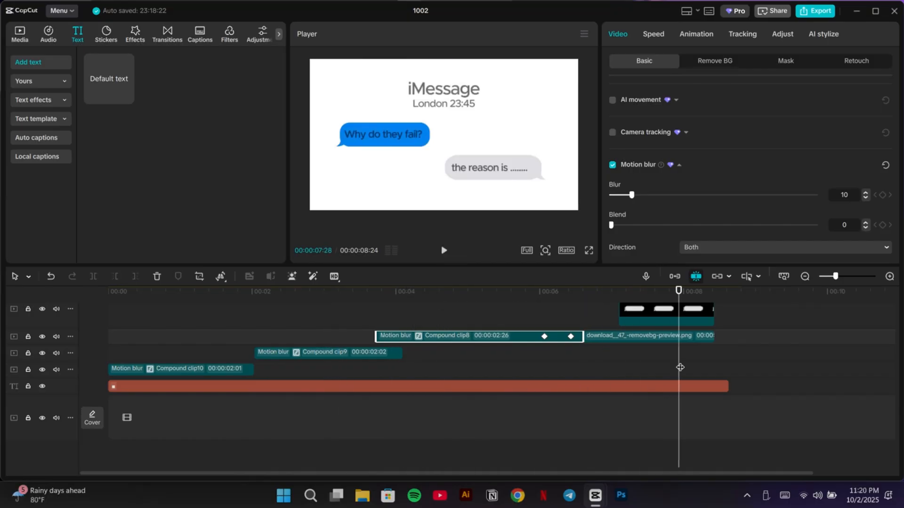